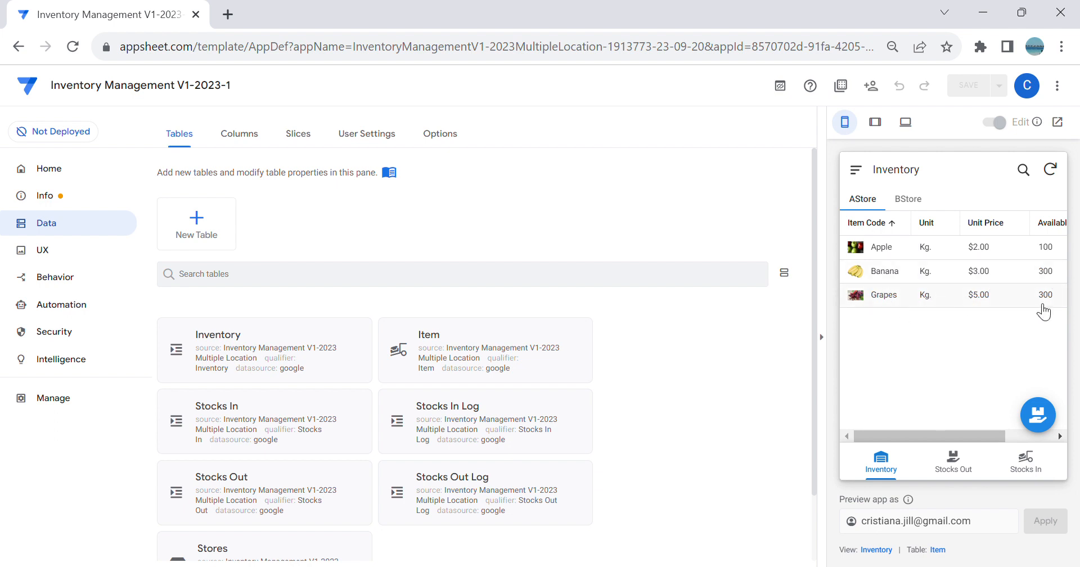
Step: Start a new Stocks In record for A-Store in the app preview
{"action": "left_click", "coordinate": [1037, 468]}
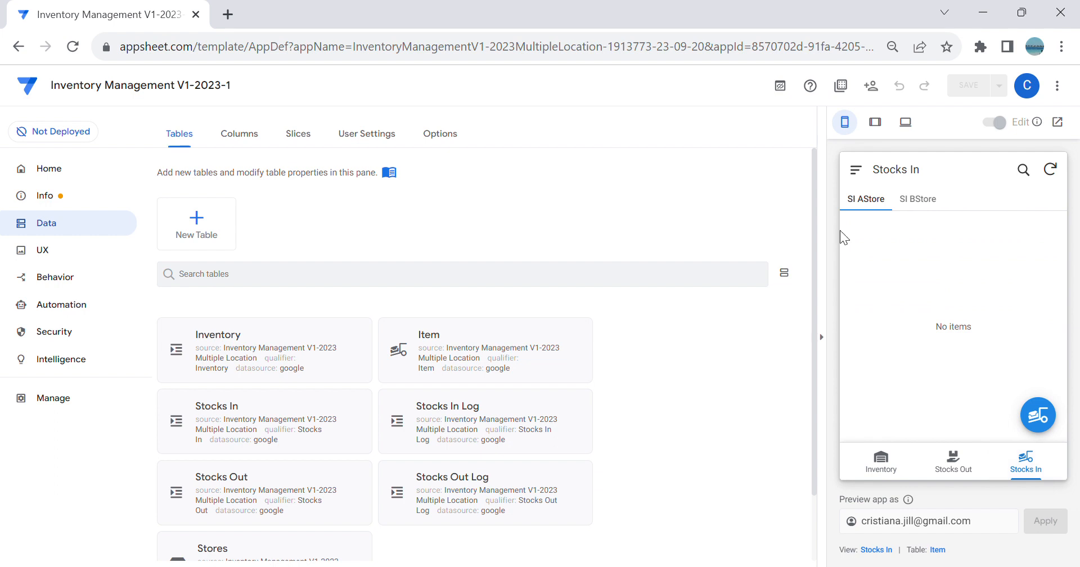
{"action": "left_click", "coordinate": [1038, 414]}
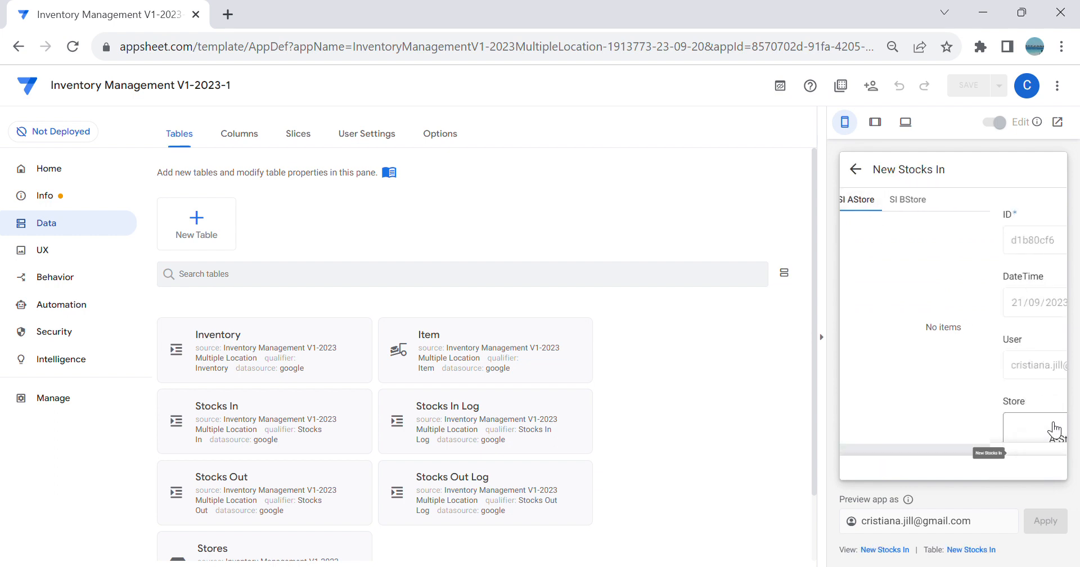
{"action": "scroll", "coordinate": [1000, 397], "scroll_direction": "down", "scroll_amount": 1}
{"action": "scroll", "coordinate": [987, 411], "scroll_direction": "down", "scroll_amount": 1}
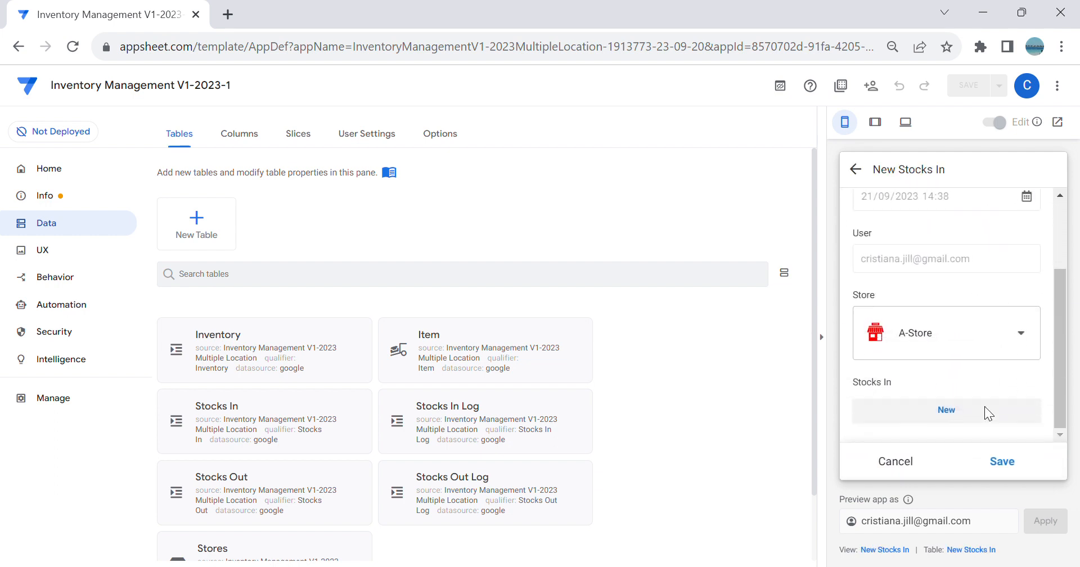
Step: Add a Banana entry with quantity 200 to the new A-Store Stocks In record and save the entry
{"action": "left_click", "coordinate": [984, 406]}
{"action": "left_click", "coordinate": [1004, 391]}
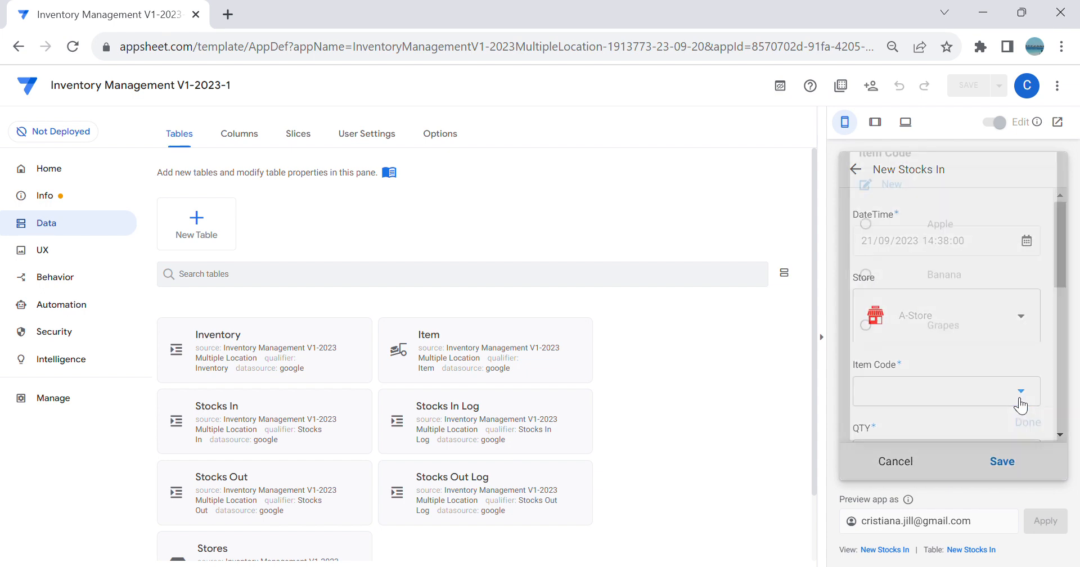
{"action": "left_click", "coordinate": [956, 303]}
{"action": "scroll", "coordinate": [984, 343], "scroll_direction": "down", "scroll_amount": 5}
{"action": "scroll", "coordinate": [979, 361], "scroll_direction": "down", "scroll_amount": 2}
{"action": "scroll", "coordinate": [964, 374], "scroll_direction": "up", "scroll_amount": 3}
{"action": "left_click", "coordinate": [927, 356]}
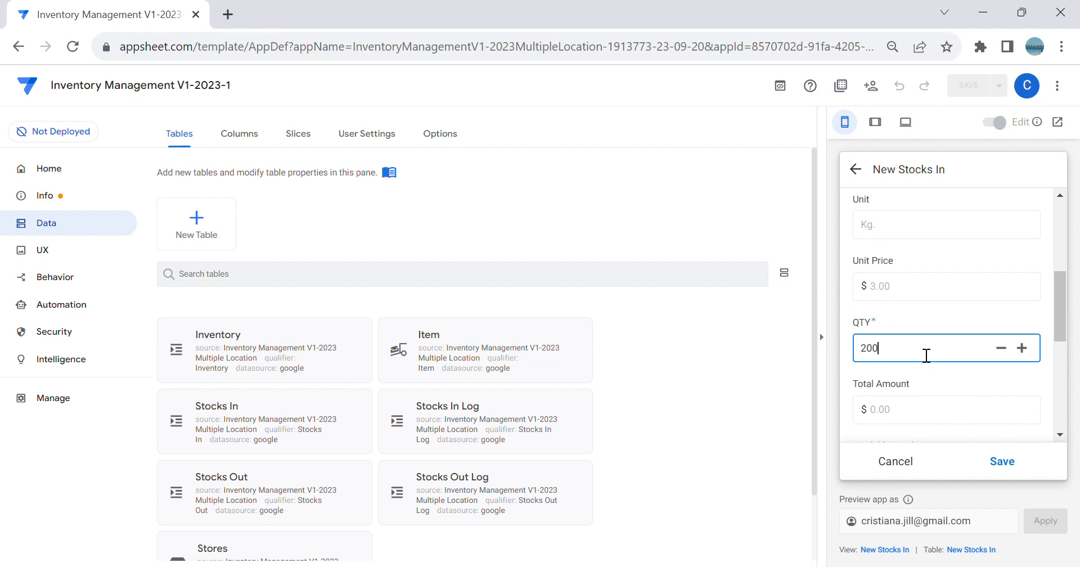
{"action": "left_click", "coordinate": [1002, 461]}
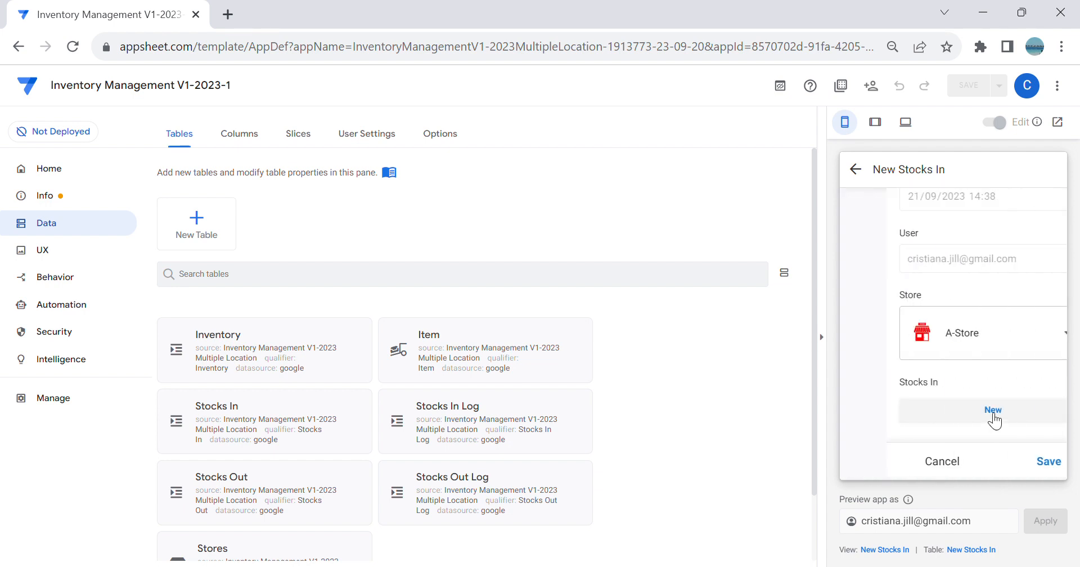
Step: Add a Grapes entry with quantity 200, and save the A-Store Stocks In record
{"action": "left_click", "coordinate": [1027, 413]}
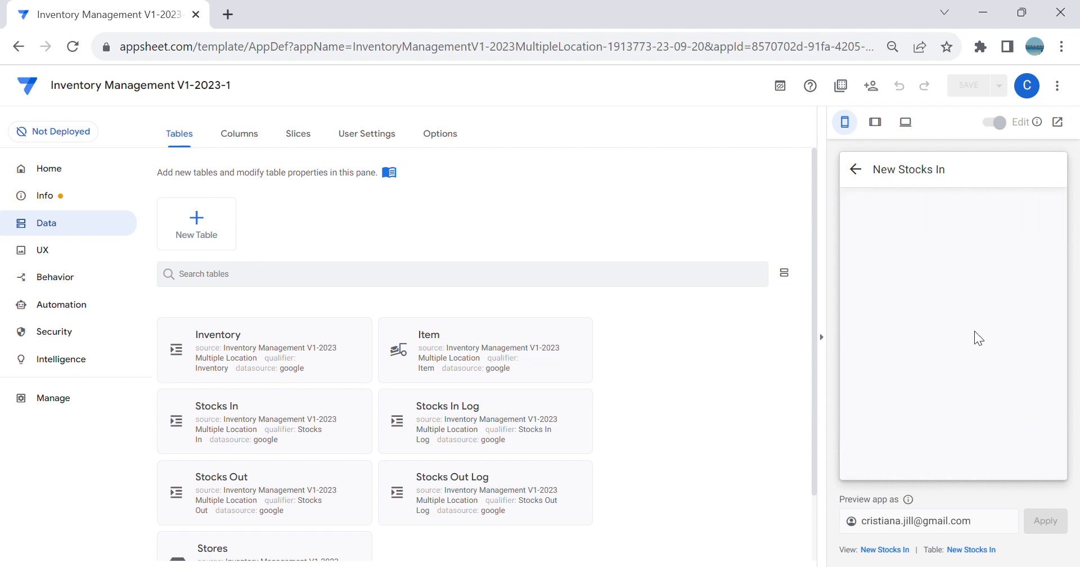
{"action": "scroll", "coordinate": [964, 336], "scroll_direction": "down", "scroll_amount": 3}
{"action": "scroll", "coordinate": [982, 299], "scroll_direction": "up", "scroll_amount": 3}
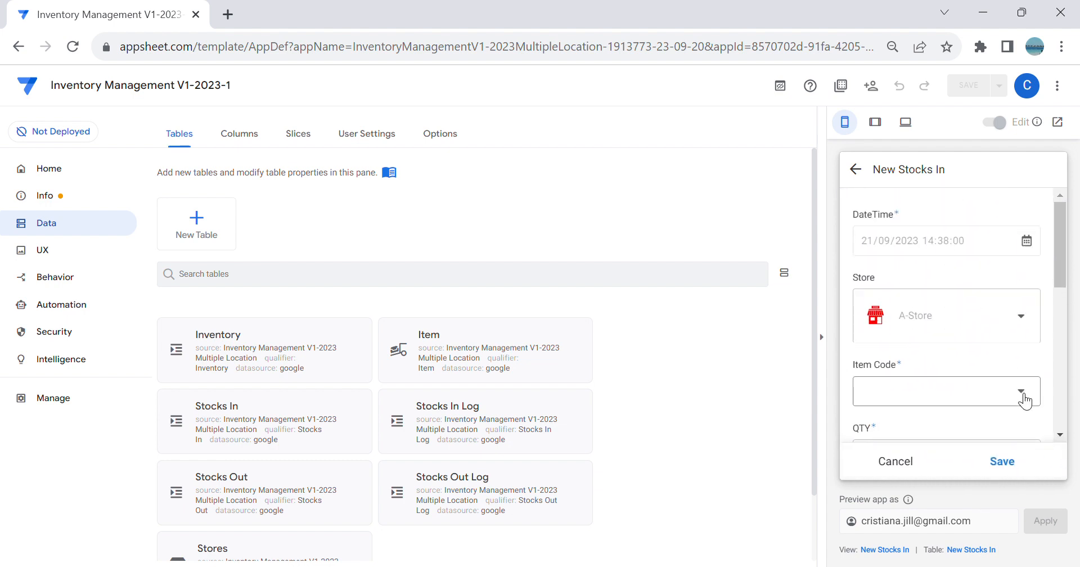
{"action": "left_click", "coordinate": [1025, 400]}
{"action": "left_click", "coordinate": [964, 360]}
{"action": "scroll", "coordinate": [973, 369], "scroll_direction": "down", "scroll_amount": 3}
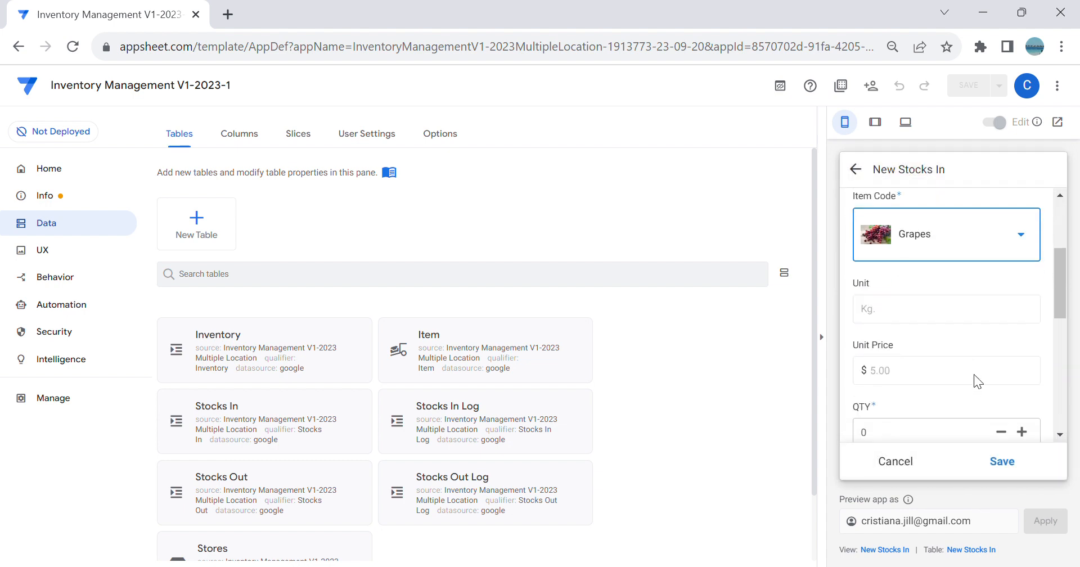
{"action": "left_click", "coordinate": [941, 433]}
{"action": "type", "text": "200"}
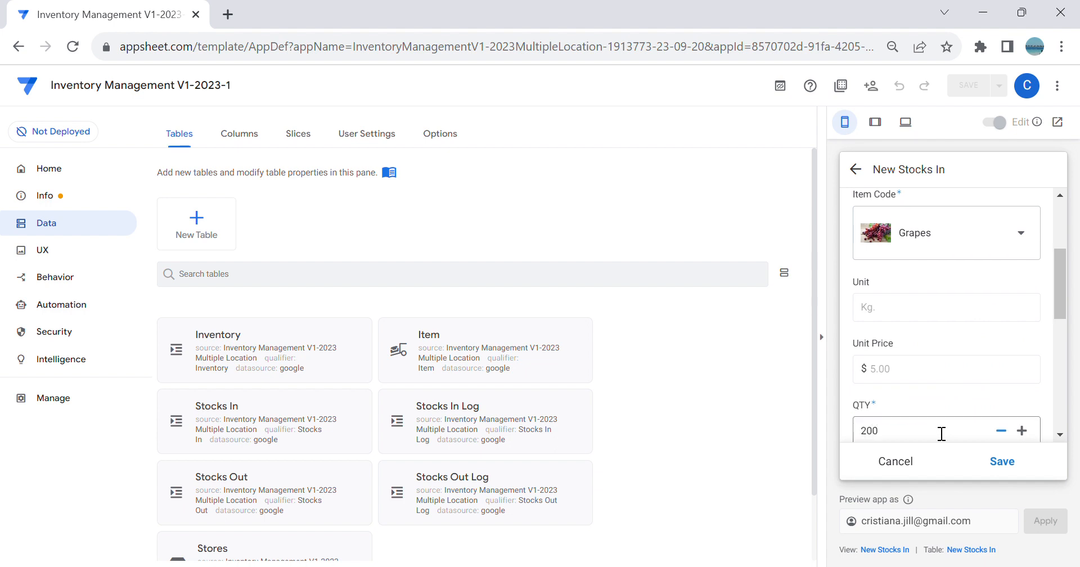
{"action": "left_click", "coordinate": [1018, 474]}
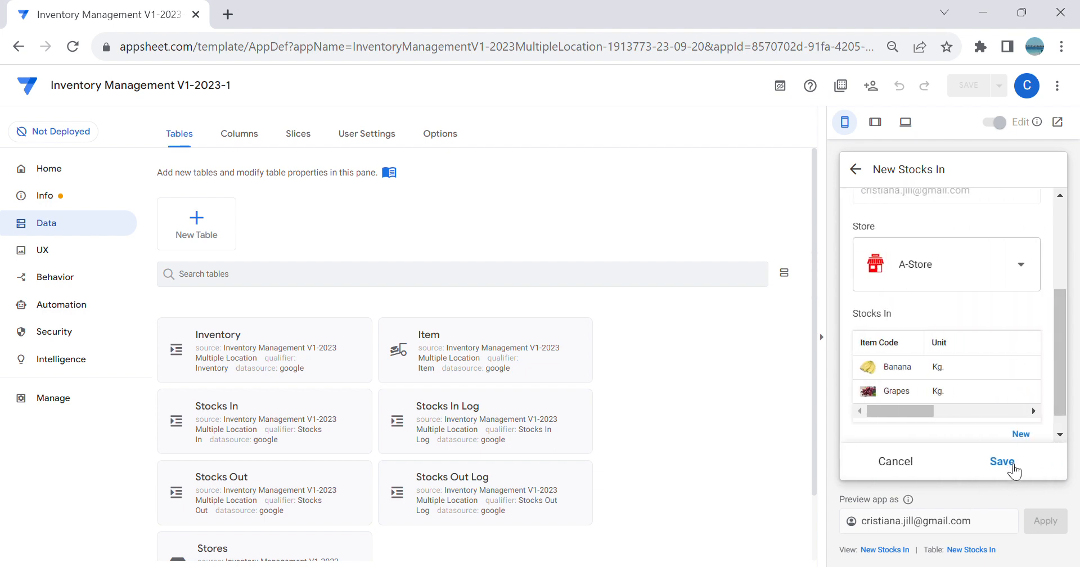
{"action": "left_click", "coordinate": [1020, 456]}
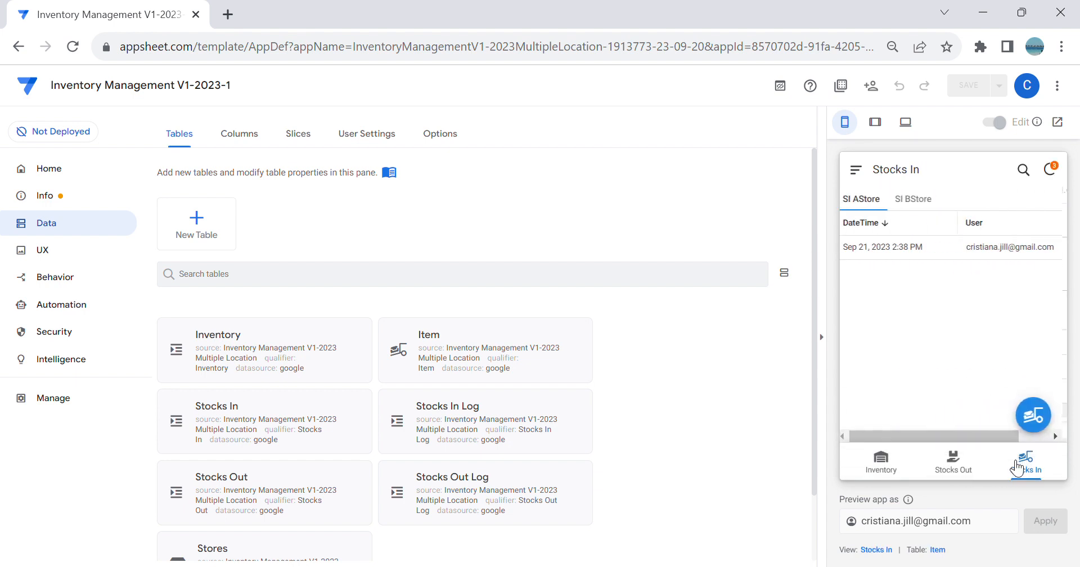
Step: Check the available stocks in the A-Store inventory, and examine the Banana item's details
{"action": "left_click", "coordinate": [881, 467]}
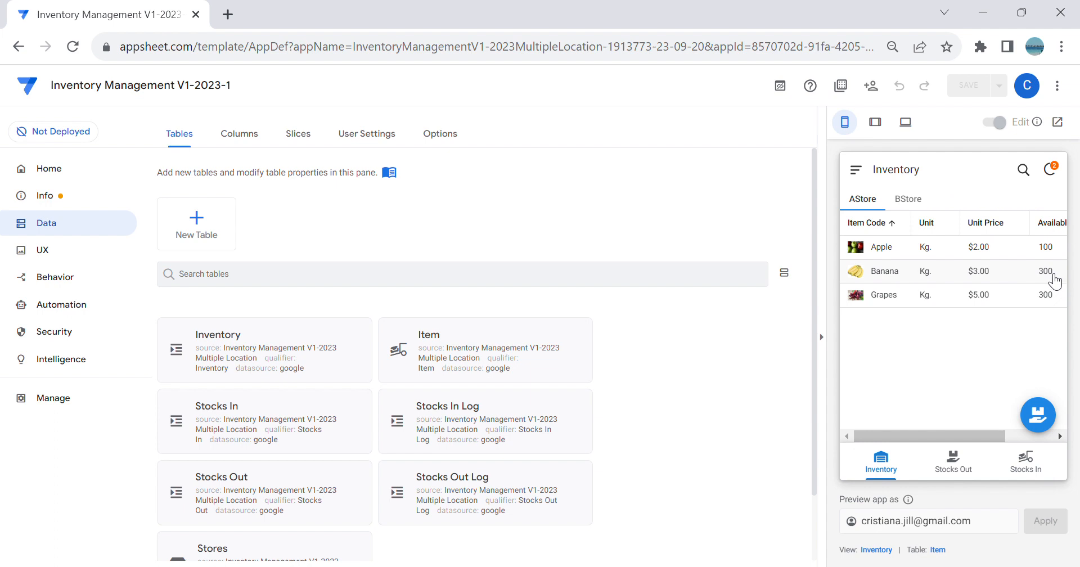
{"action": "left_click_drag", "start_coordinate": [975, 437], "coordinate": [981, 438]}
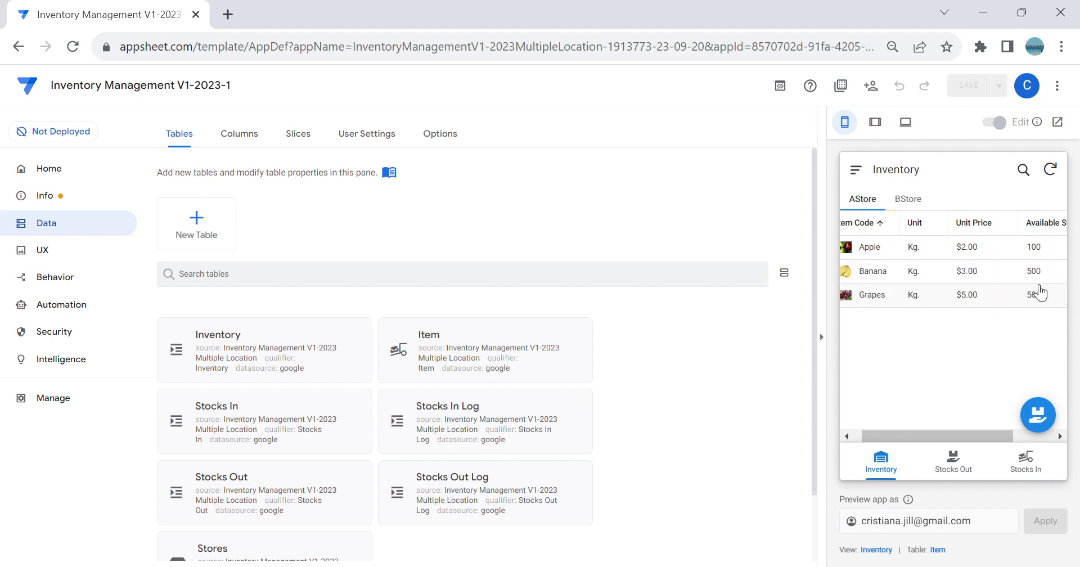
{"action": "left_click", "coordinate": [983, 276]}
{"action": "scroll", "coordinate": [977, 304], "scroll_direction": "down", "scroll_amount": 5}
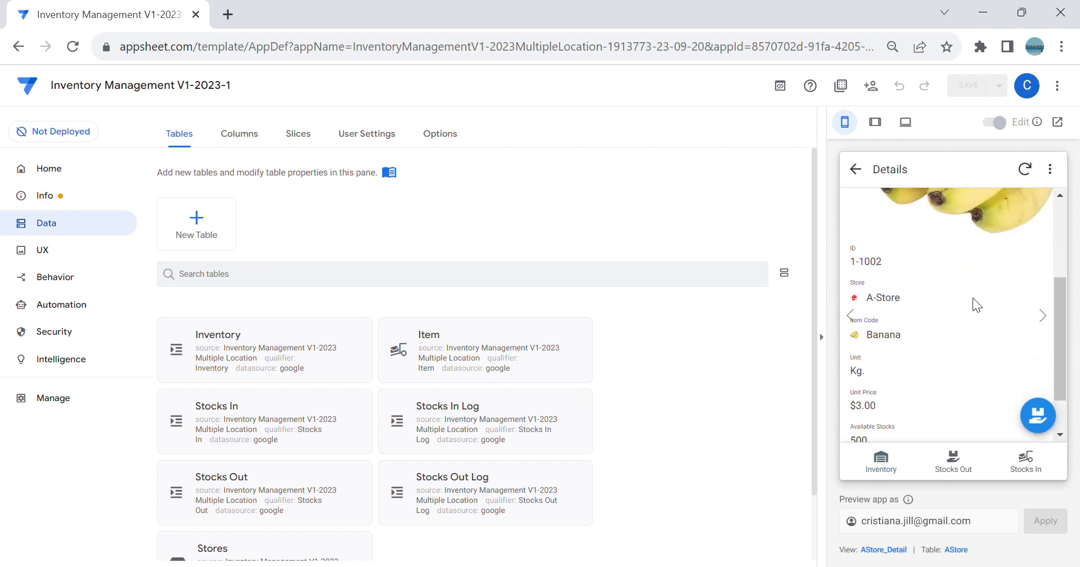
{"action": "scroll", "coordinate": [979, 310], "scroll_direction": "up", "scroll_amount": 5}
{"action": "left_click", "coordinate": [856, 168]}
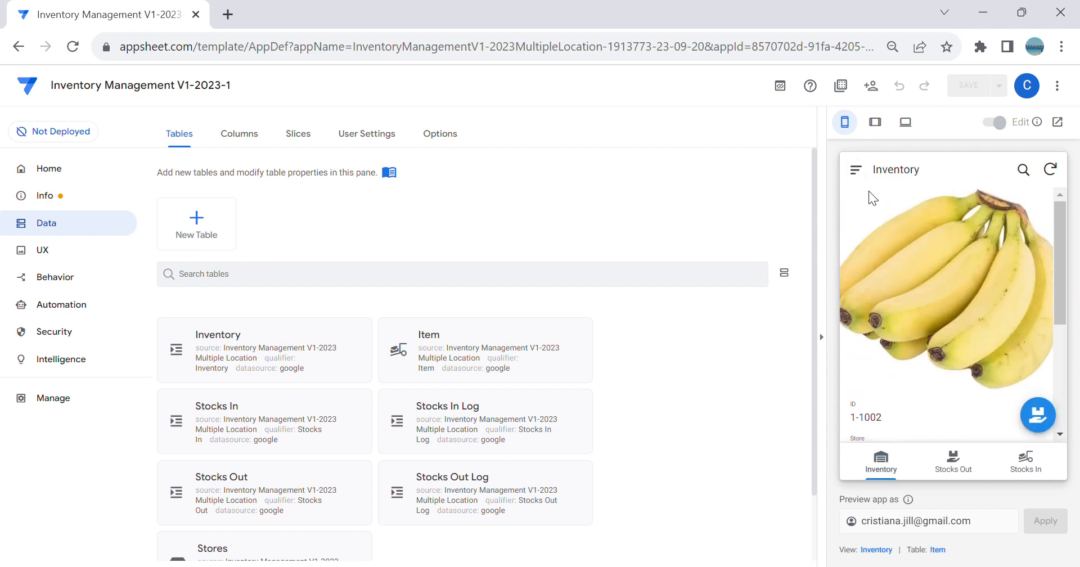
Step: Examine the saved A-Store Stocks In record's item list and the column order settings of its Stocks In Log inline view
{"action": "left_click", "coordinate": [1026, 462]}
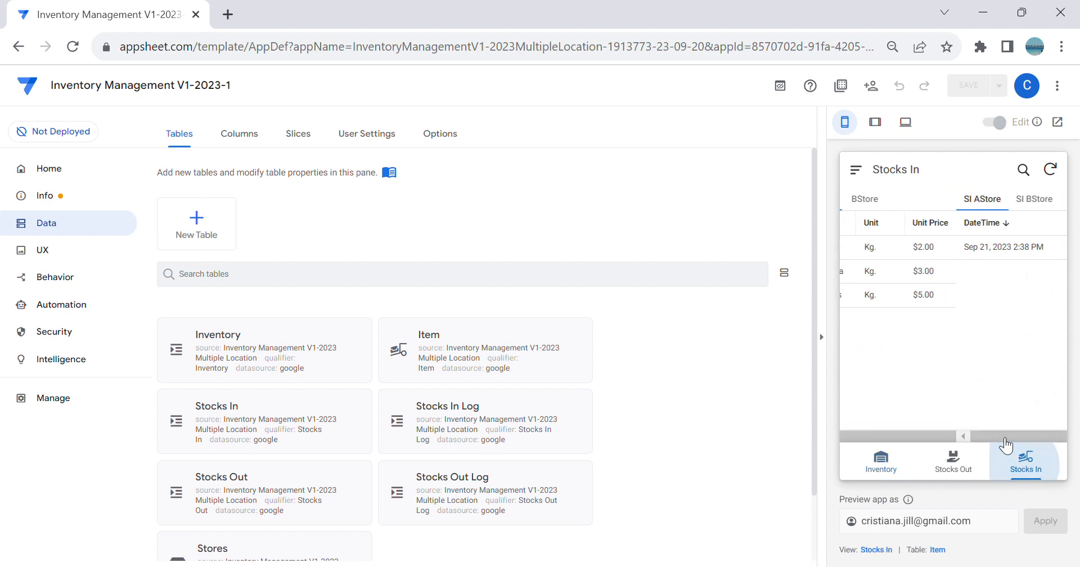
{"action": "left_click", "coordinate": [897, 256]}
{"action": "scroll", "coordinate": [927, 298], "scroll_direction": "down", "scroll_amount": 3}
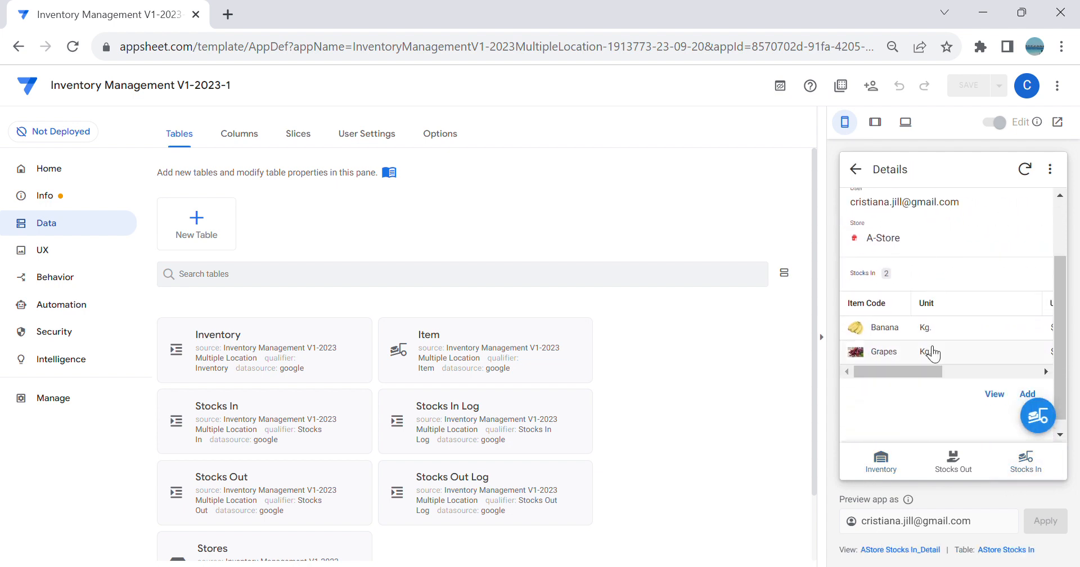
{"action": "left_click_drag", "start_coordinate": [910, 366], "coordinate": [873, 361]}
{"action": "left_click", "coordinate": [994, 395]}
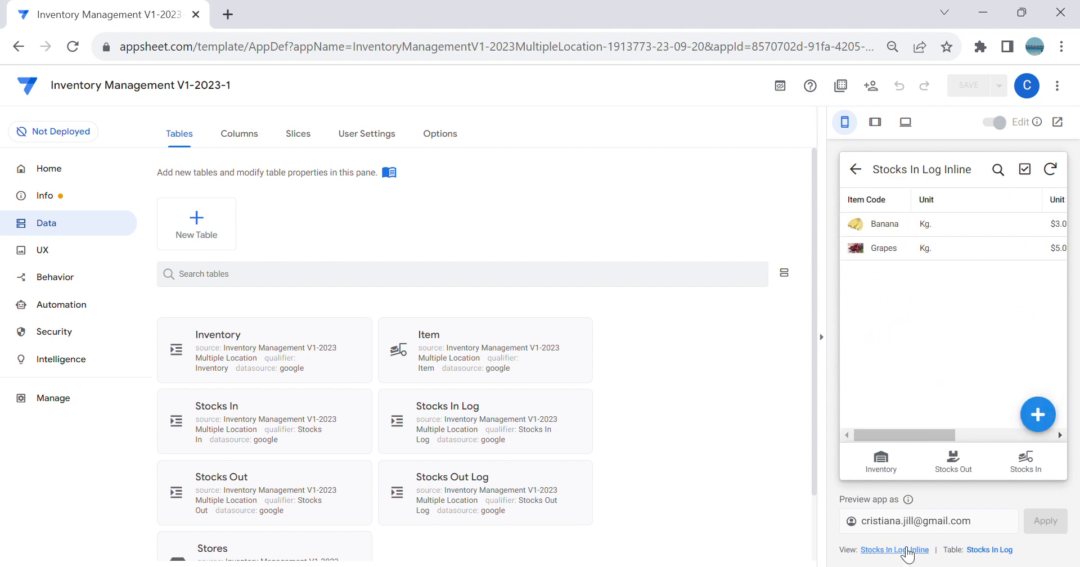
{"action": "left_click", "coordinate": [907, 555]}
{"action": "scroll", "coordinate": [596, 350], "scroll_direction": "down", "scroll_amount": 5}
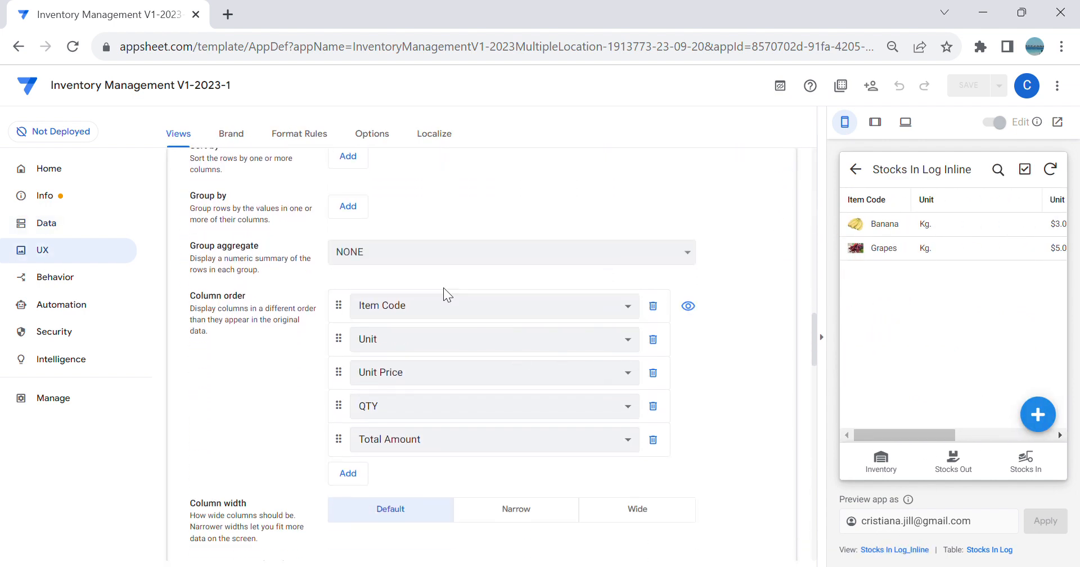
Step: Check the B-Store Stocks In records and the available stocks in the B-Store inventory
{"action": "left_click", "coordinate": [1026, 461]}
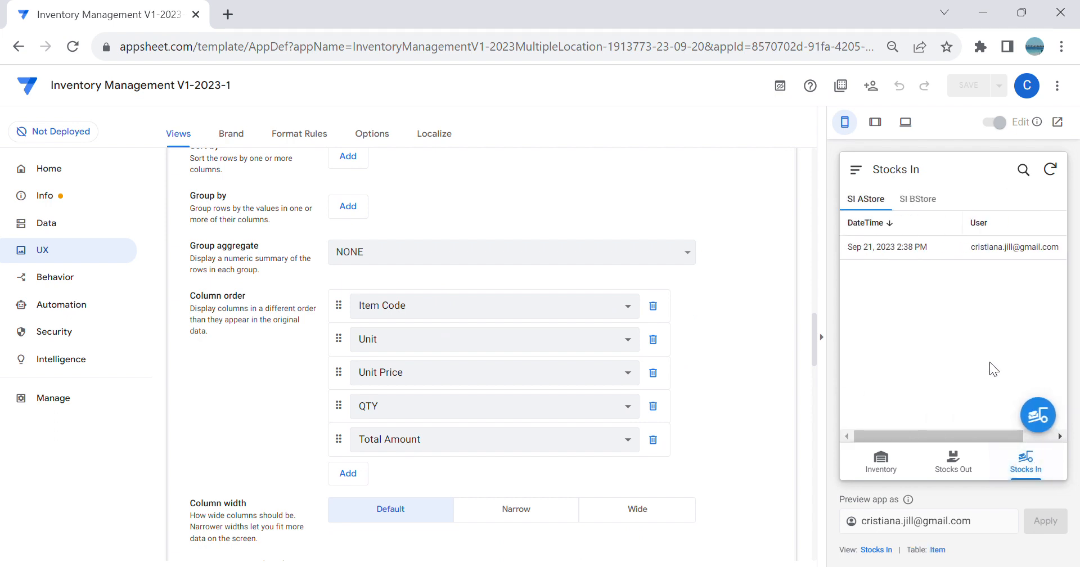
{"action": "left_click", "coordinate": [918, 199]}
{"action": "left_click", "coordinate": [873, 460]}
{"action": "left_click", "coordinate": [910, 202]}
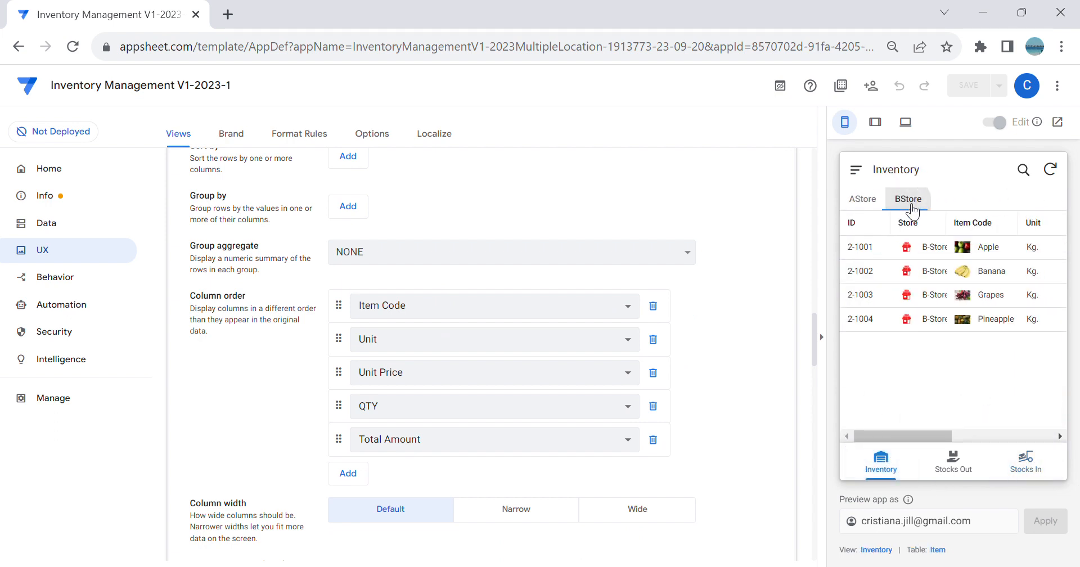
{"action": "left_click_drag", "start_coordinate": [941, 435], "coordinate": [992, 434]}
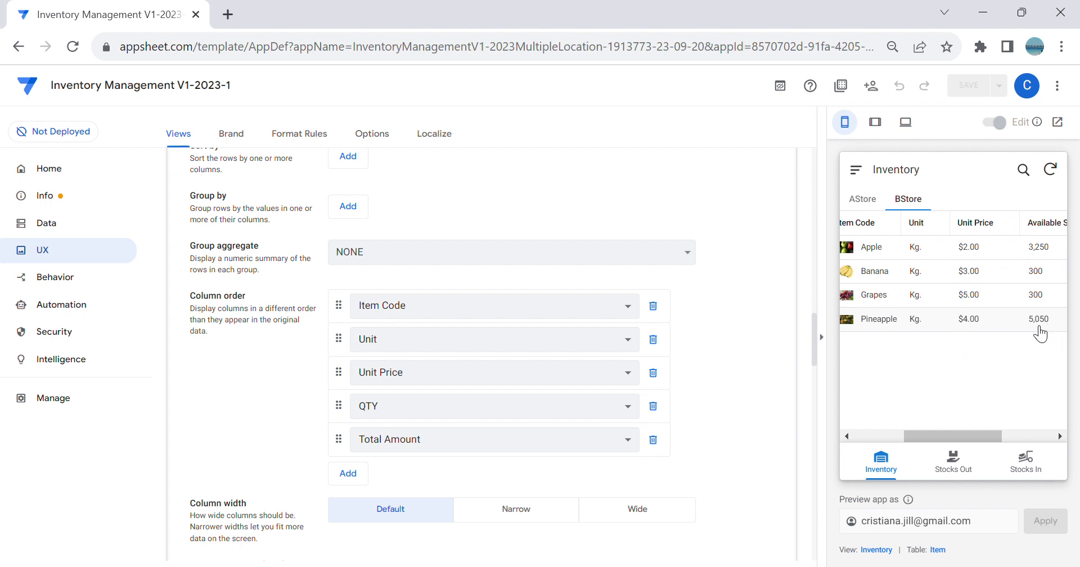
Step: Start a new Stocks In record for B-Store in the app preview
{"action": "left_click", "coordinate": [1034, 473]}
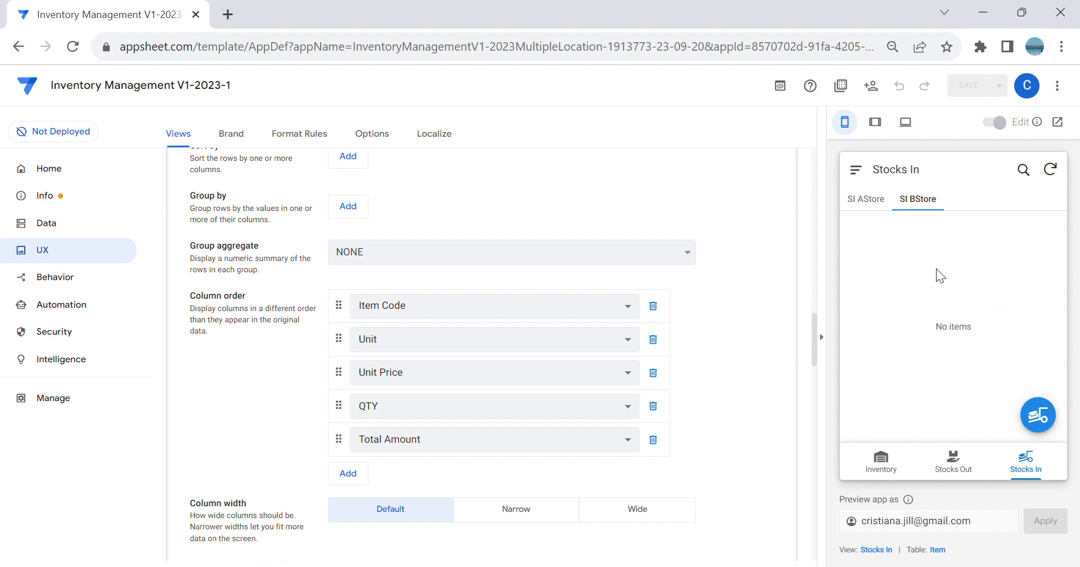
{"action": "left_click", "coordinate": [1038, 415]}
{"action": "scroll", "coordinate": [991, 410], "scroll_direction": "down", "scroll_amount": 2}
{"action": "scroll", "coordinate": [991, 410], "scroll_direction": "down", "scroll_amount": 1}
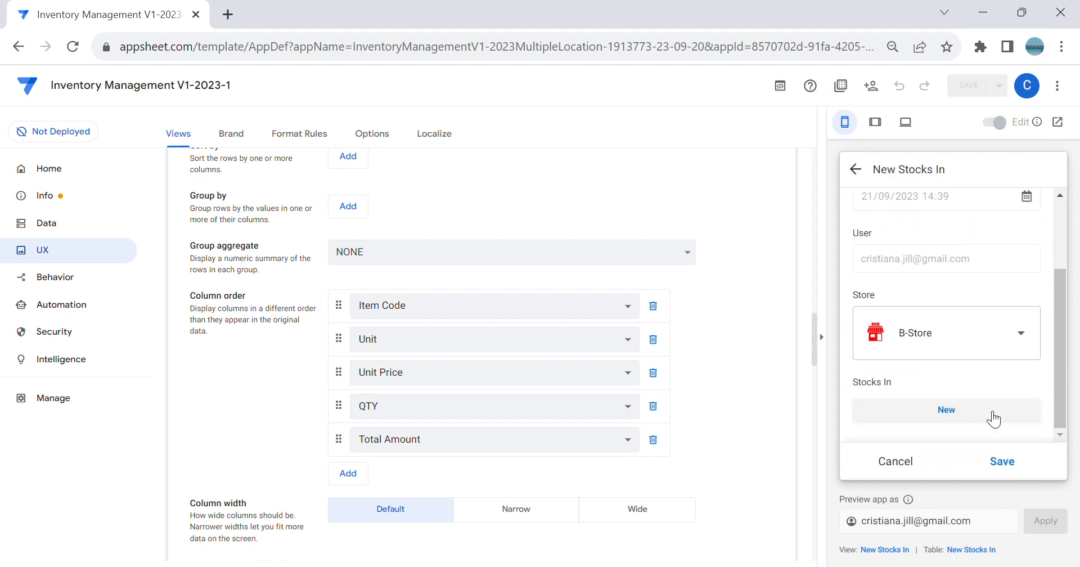
Step: Add a Pineapple entry with quantity 950 to the new B-Store Stocks In record and save the entry
{"action": "left_click", "coordinate": [990, 415]}
{"action": "left_click", "coordinate": [974, 398]}
{"action": "left_click", "coordinate": [976, 408]}
{"action": "scroll", "coordinate": [984, 391], "scroll_direction": "down", "scroll_amount": 3}
{"action": "scroll", "coordinate": [988, 388], "scroll_direction": "down", "scroll_amount": 3}
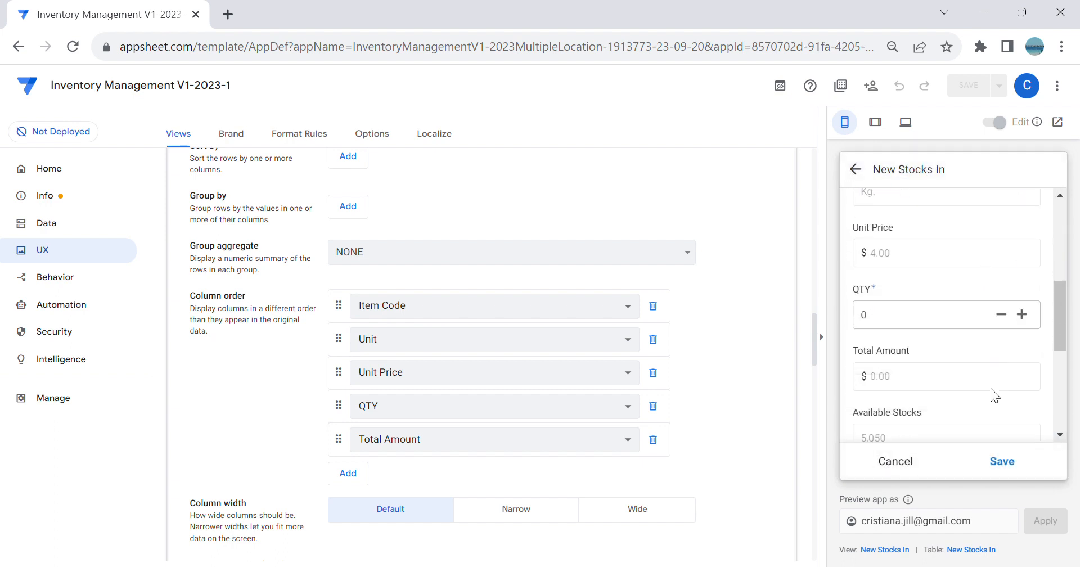
{"action": "left_click", "coordinate": [919, 271]}
{"action": "type", "text": "950"}
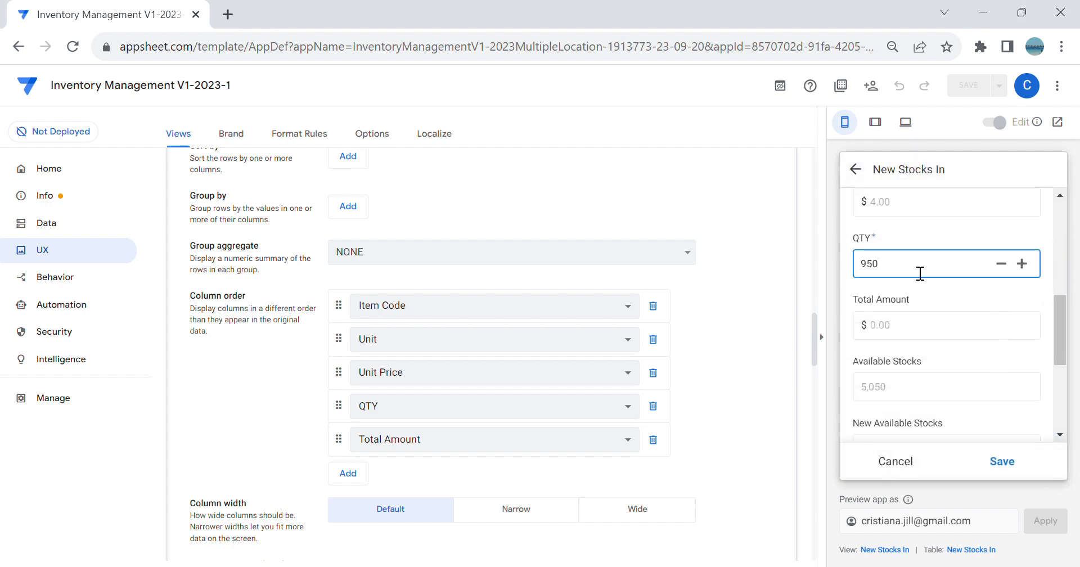
{"action": "scroll", "coordinate": [922, 390], "scroll_direction": "down", "scroll_amount": 3}
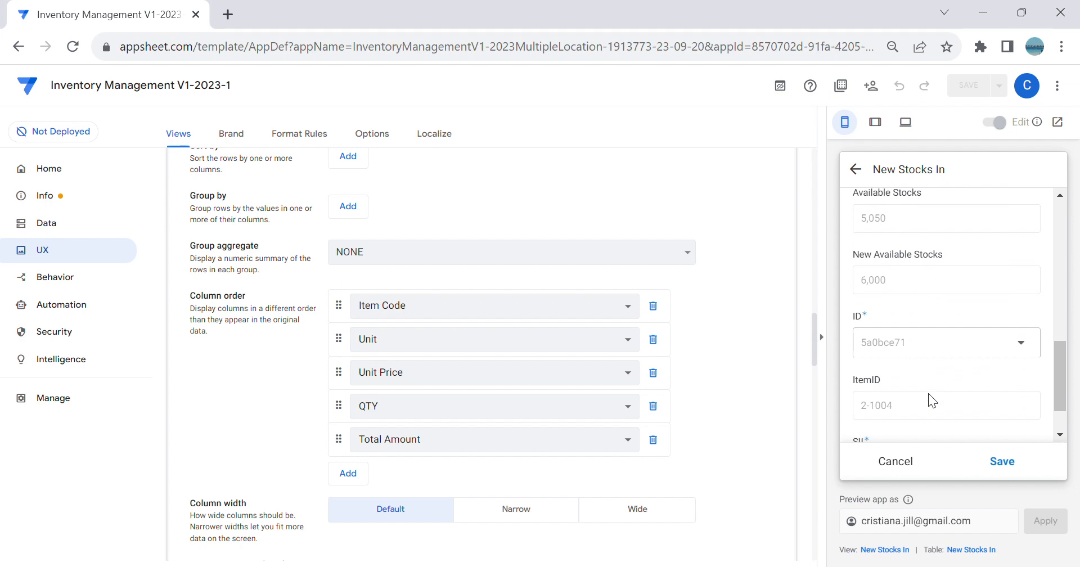
{"action": "left_click", "coordinate": [977, 457]}
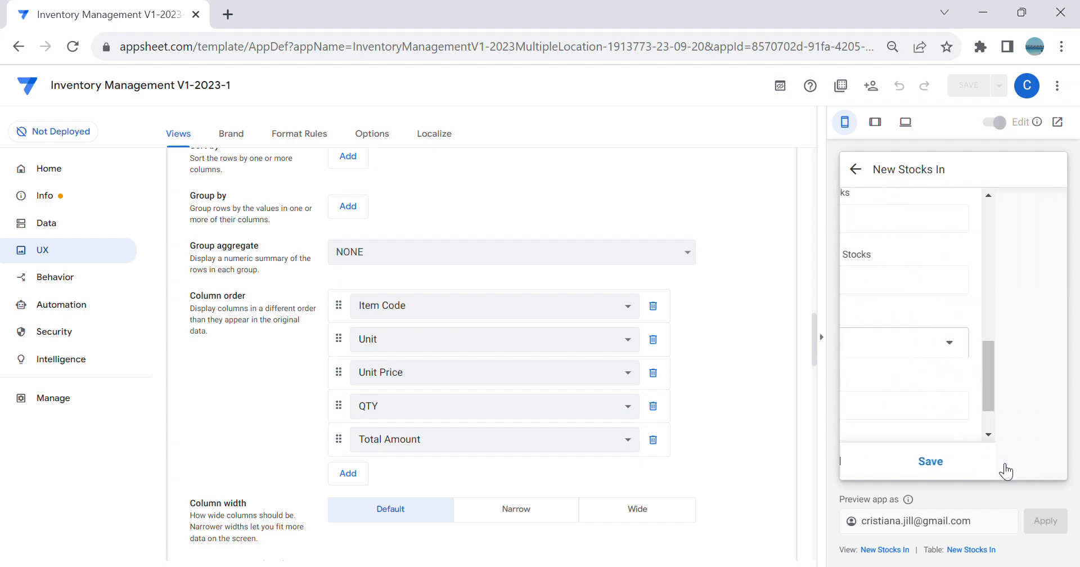
Step: Add a Banana entry with quantity 70, and save the B-Store Stocks In record
{"action": "scroll", "coordinate": [1007, 382], "scroll_direction": "down", "scroll_amount": 1}
{"action": "left_click", "coordinate": [1018, 408]}
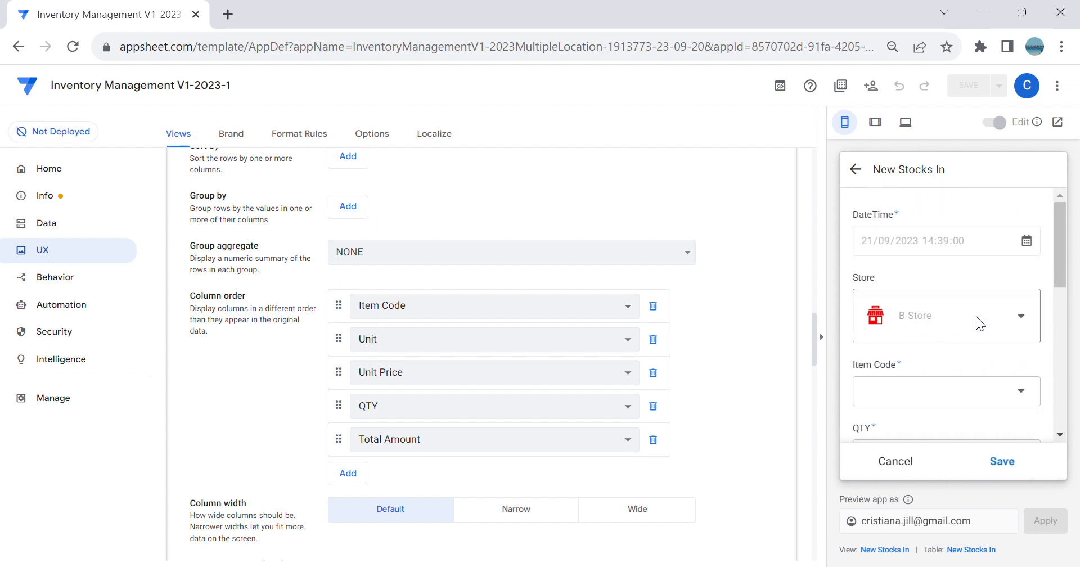
{"action": "left_click", "coordinate": [1003, 388]}
{"action": "left_click", "coordinate": [964, 300]}
{"action": "scroll", "coordinate": [981, 342], "scroll_direction": "down", "scroll_amount": 5}
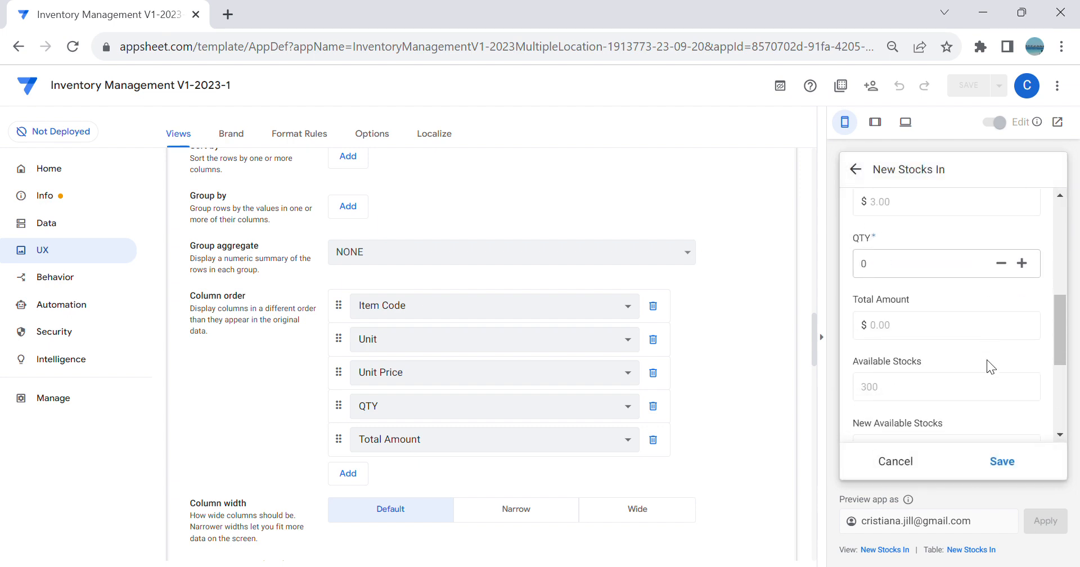
{"action": "left_click", "coordinate": [892, 269]}
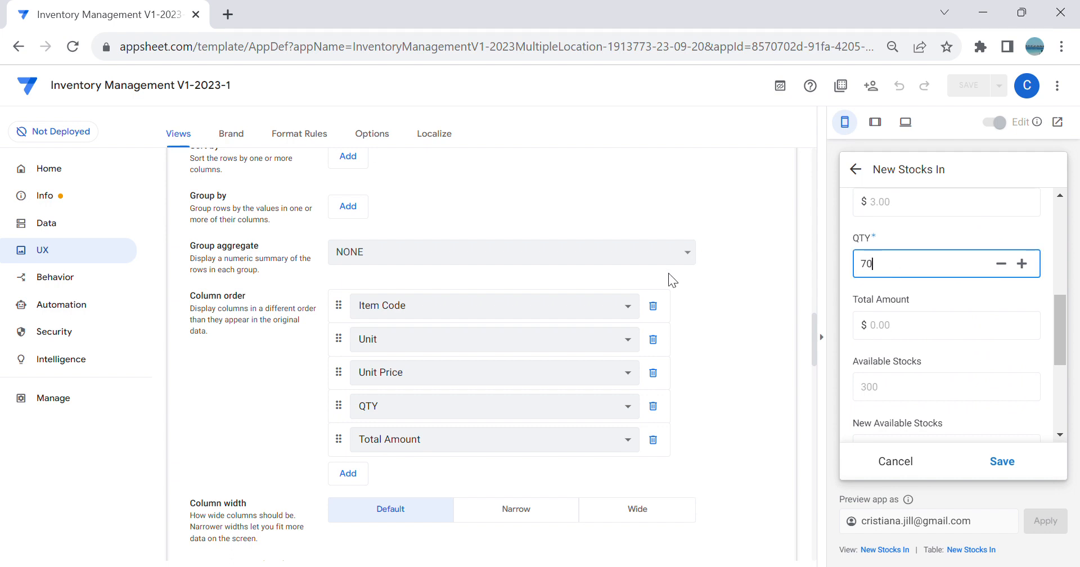
{"action": "left_click", "coordinate": [1007, 463]}
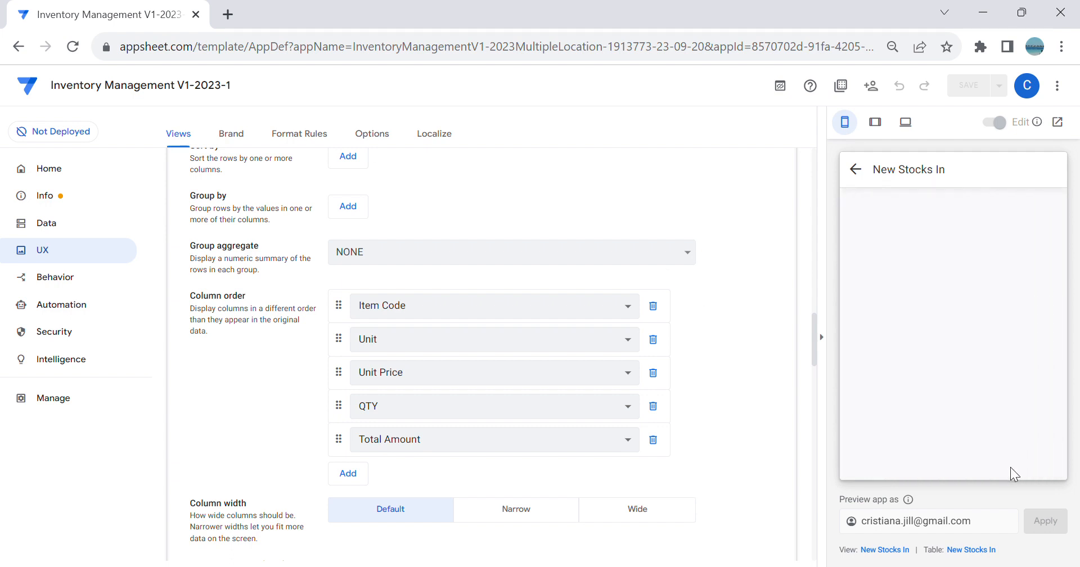
{"action": "left_click", "coordinate": [1001, 462]}
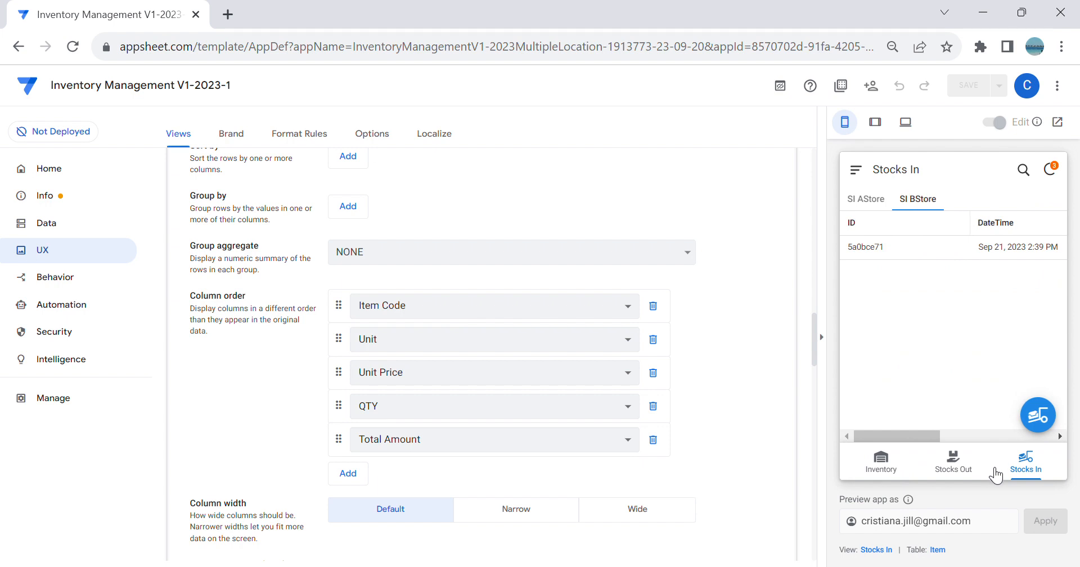
Step: Sync the app's pending changes and check the available stocks of each item in the B-Store inventory
{"action": "left_click", "coordinate": [894, 464]}
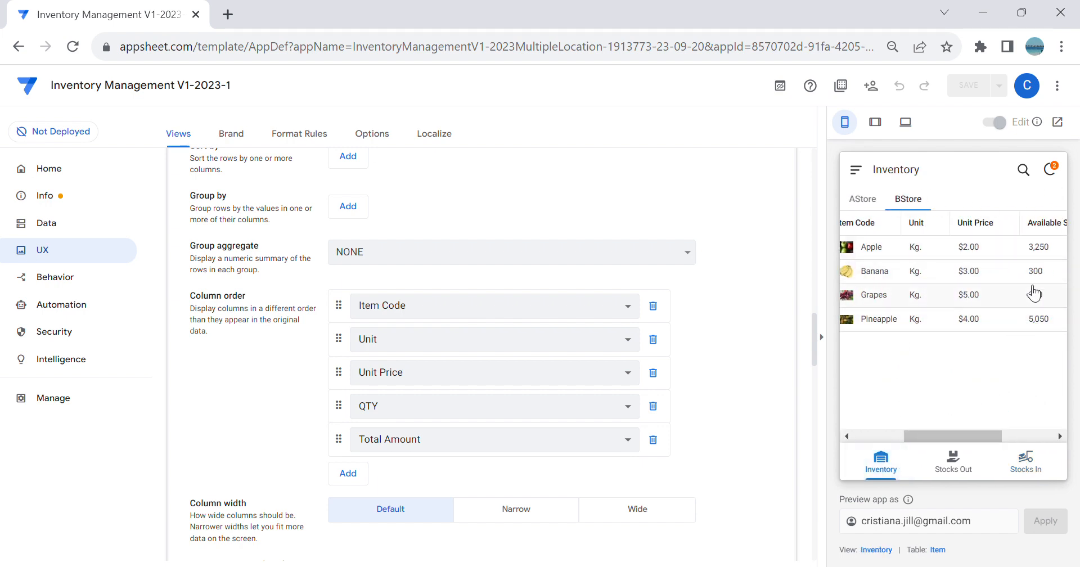
{"action": "mouse_move", "coordinate": [939, 437]}
{"action": "left_mouse_down"}
{"action": "mouse_move", "coordinate": [951, 437]}
{"action": "mouse_move", "coordinate": [936, 438]}
{"action": "left_mouse_up"}
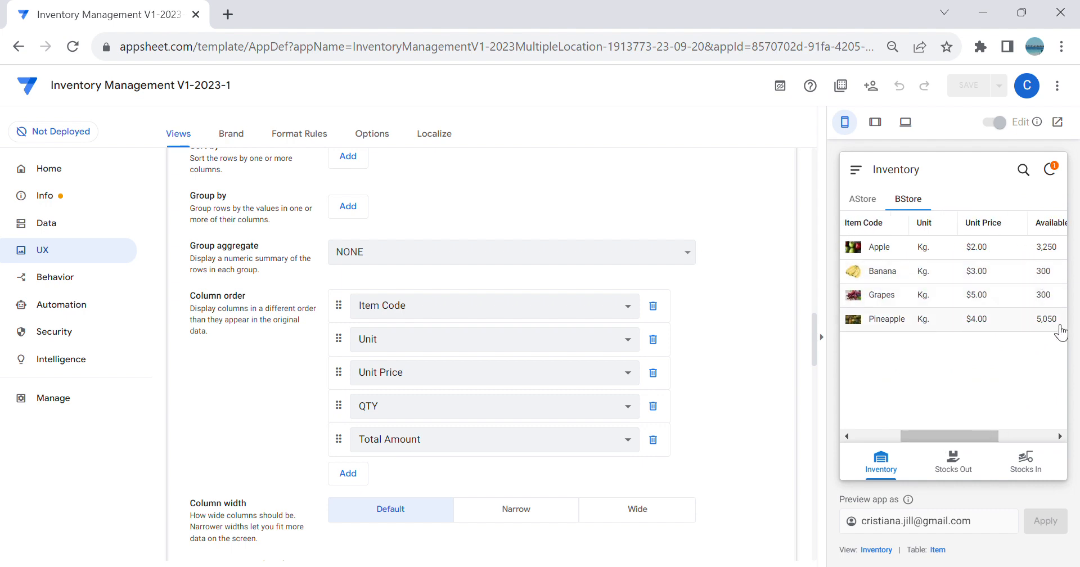
{"action": "left_click", "coordinate": [1052, 175]}
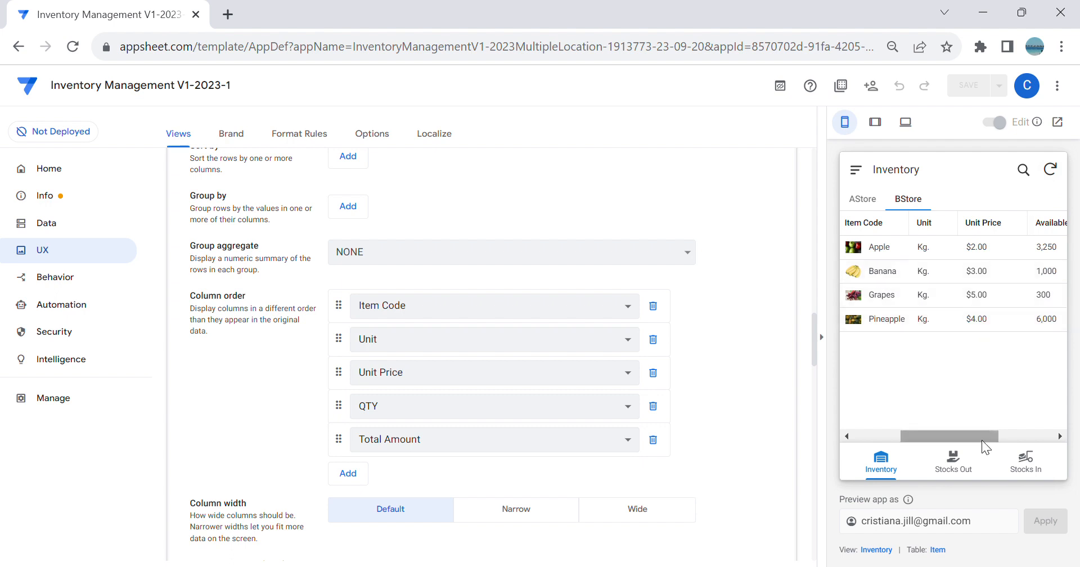
{"action": "left_click_drag", "start_coordinate": [971, 434], "coordinate": [883, 427]}
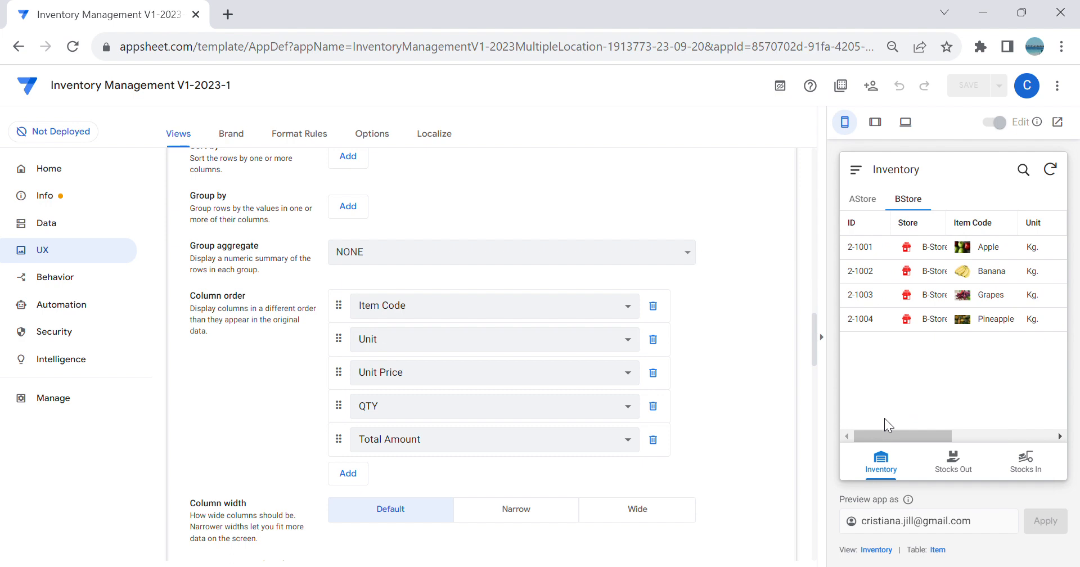
Step: Examine the A-Store Stocks Out record from Sep 20, 2023 3:56 PM and the details of its Banana entry
{"action": "left_click", "coordinate": [1025, 461]}
{"action": "left_click", "coordinate": [953, 471]}
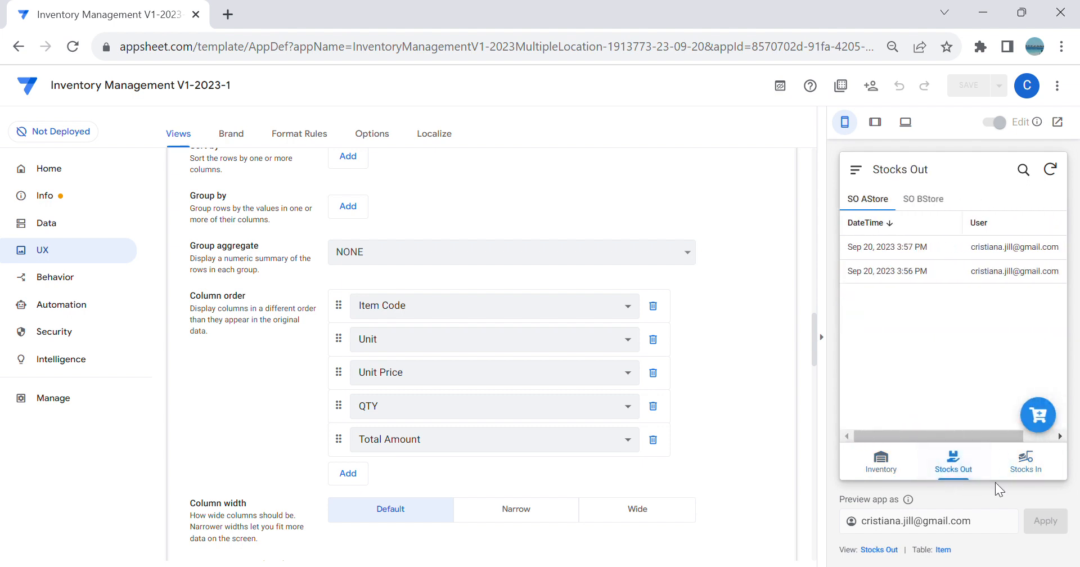
{"action": "left_click", "coordinate": [934, 272]}
{"action": "scroll", "coordinate": [948, 289], "scroll_direction": "down", "scroll_amount": 3}
{"action": "left_click", "coordinate": [943, 343]}
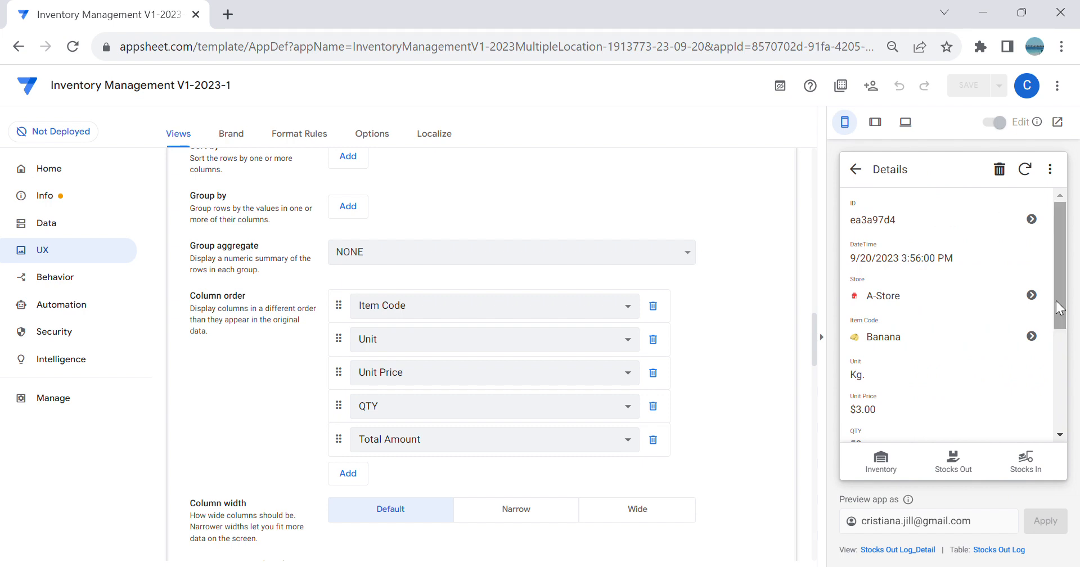
{"action": "scroll", "coordinate": [956, 344], "scroll_direction": "down", "scroll_amount": 2}
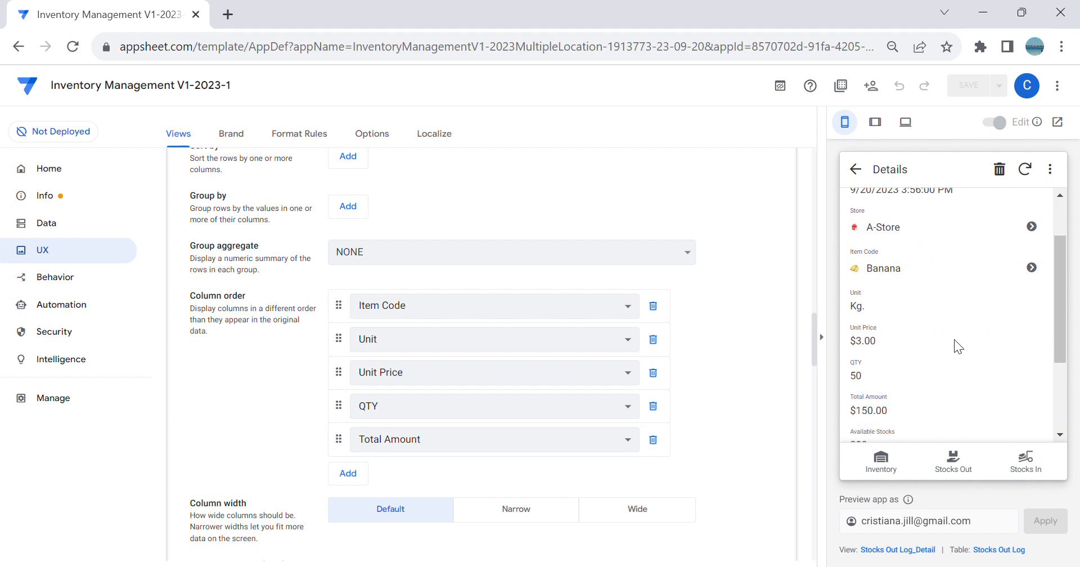
{"action": "scroll", "coordinate": [968, 347], "scroll_direction": "up", "scroll_amount": 2}
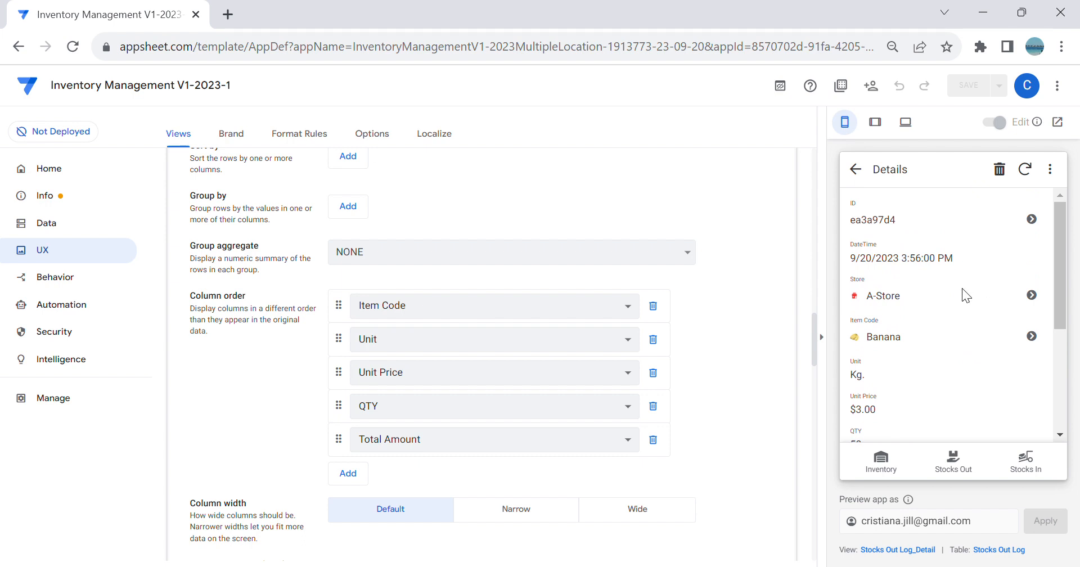
{"action": "scroll", "coordinate": [979, 310], "scroll_direction": "down", "scroll_amount": 3}
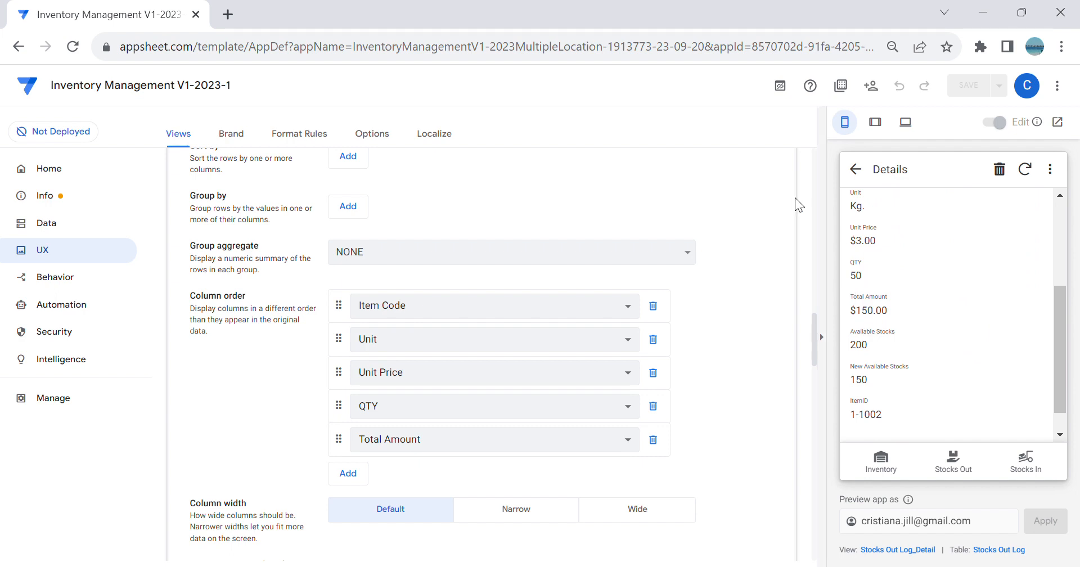
Step: Review the items in the B-Store Stocks In record, and return to the Stocks Out list by way of the inventory
{"action": "left_click", "coordinate": [1030, 474]}
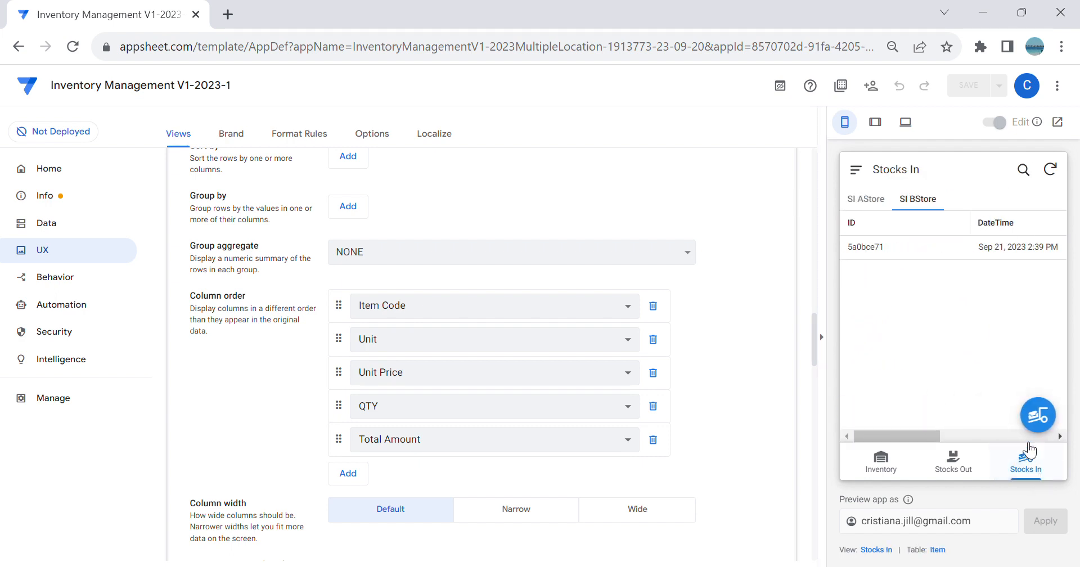
{"action": "left_click", "coordinate": [997, 259]}
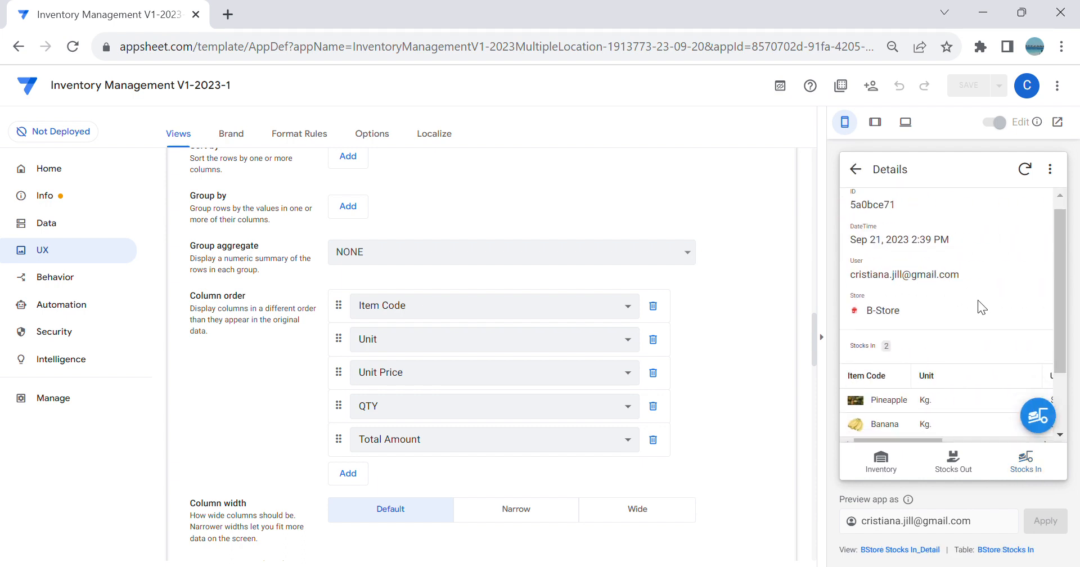
{"action": "scroll", "coordinate": [978, 304], "scroll_direction": "down", "scroll_amount": 3}
{"action": "left_click_drag", "start_coordinate": [939, 372], "coordinate": [913, 387]}
{"action": "left_click", "coordinate": [886, 474]}
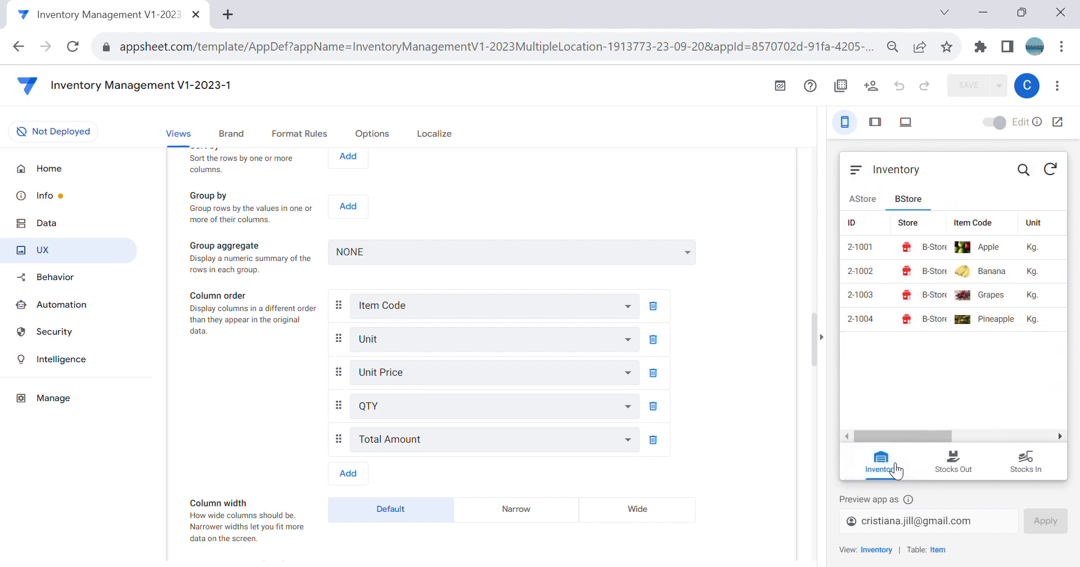
{"action": "left_click", "coordinate": [953, 463]}
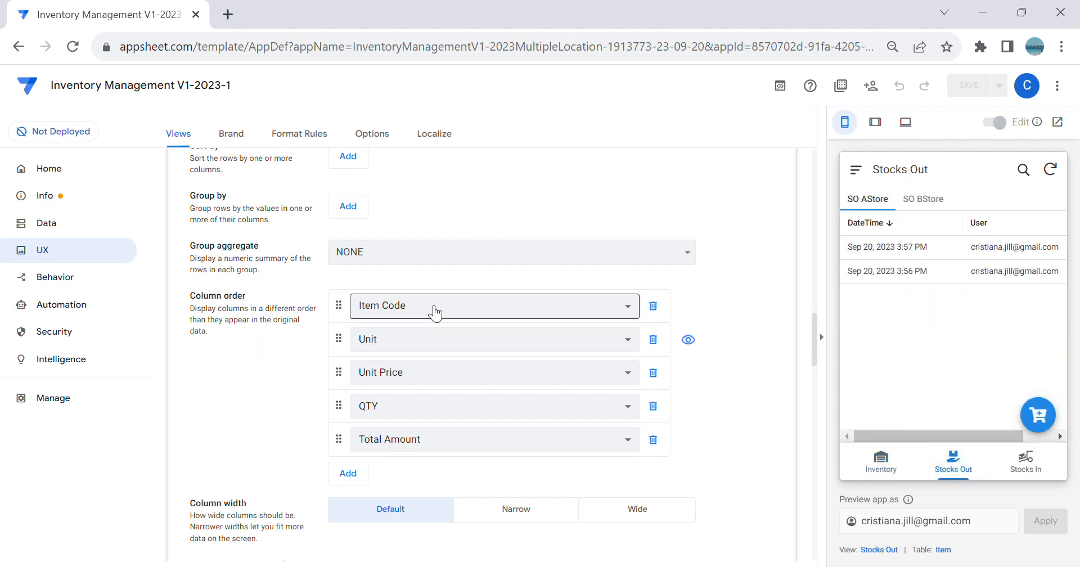
{"action": "left_click", "coordinate": [51, 278]}
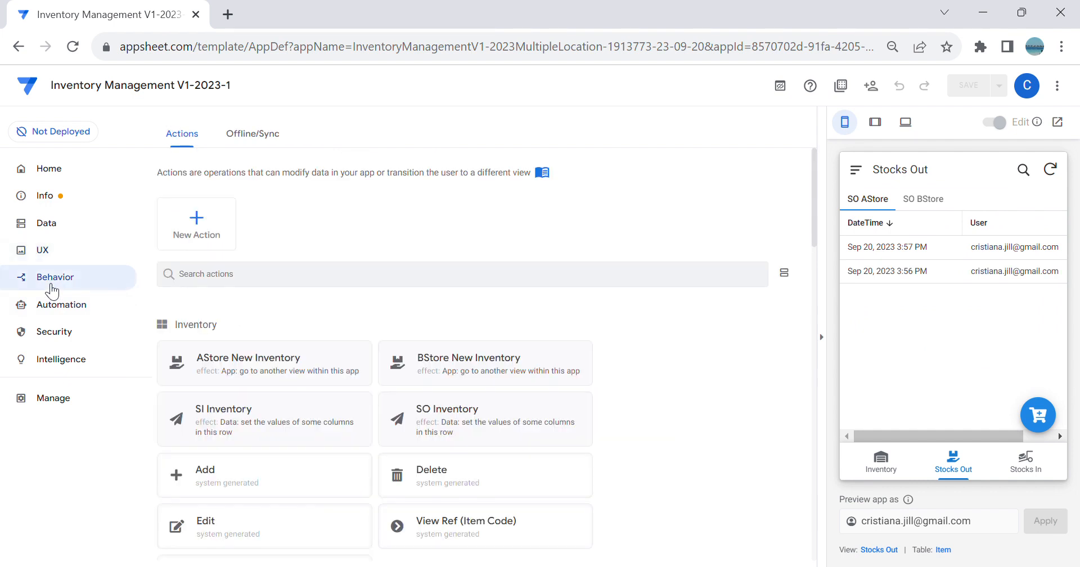
{"action": "left_click", "coordinate": [72, 310]}
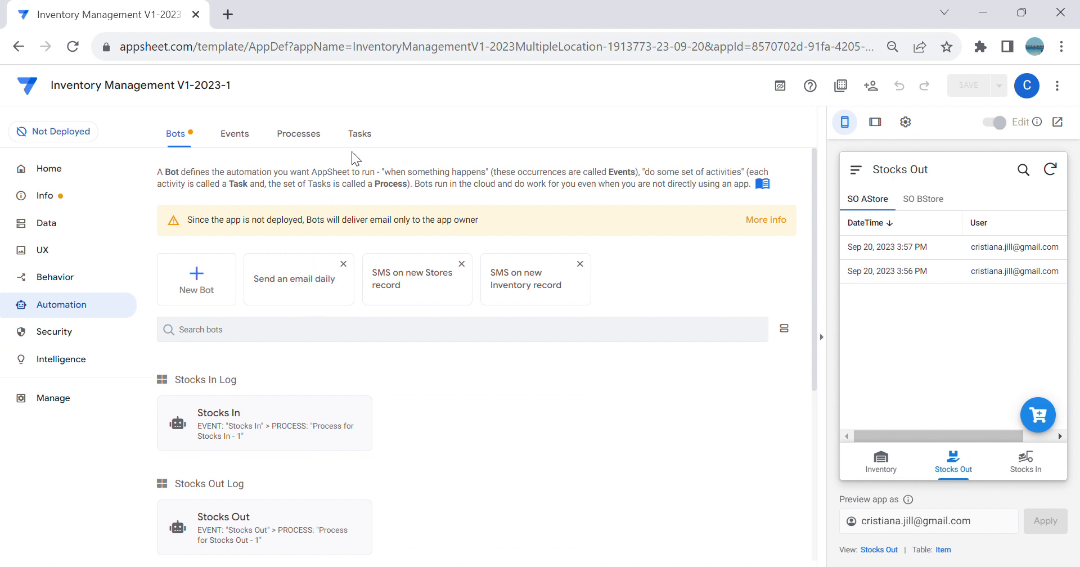
{"action": "left_click", "coordinate": [361, 134]}
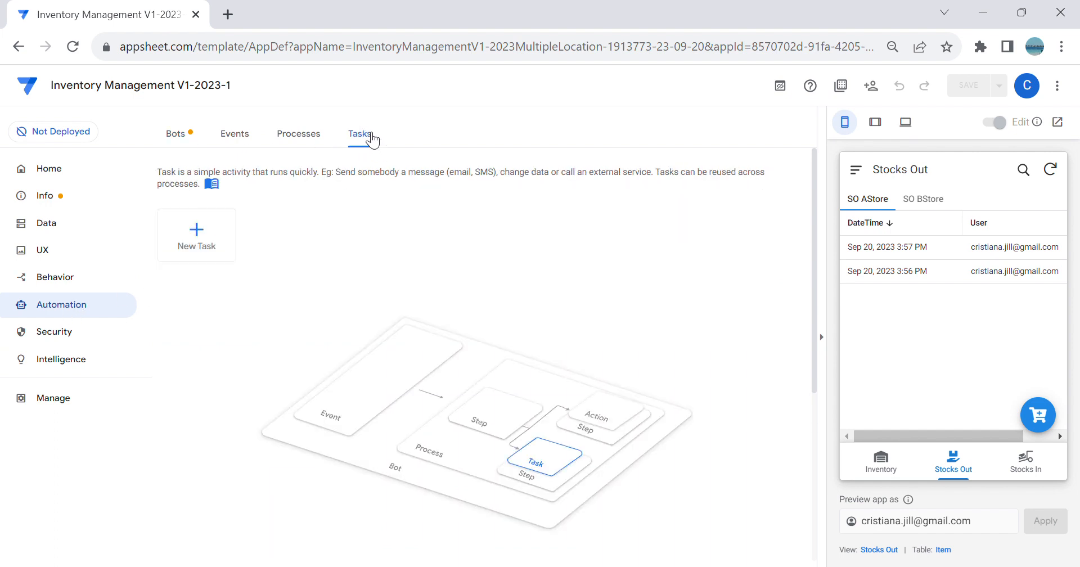
{"action": "left_click", "coordinate": [226, 235]}
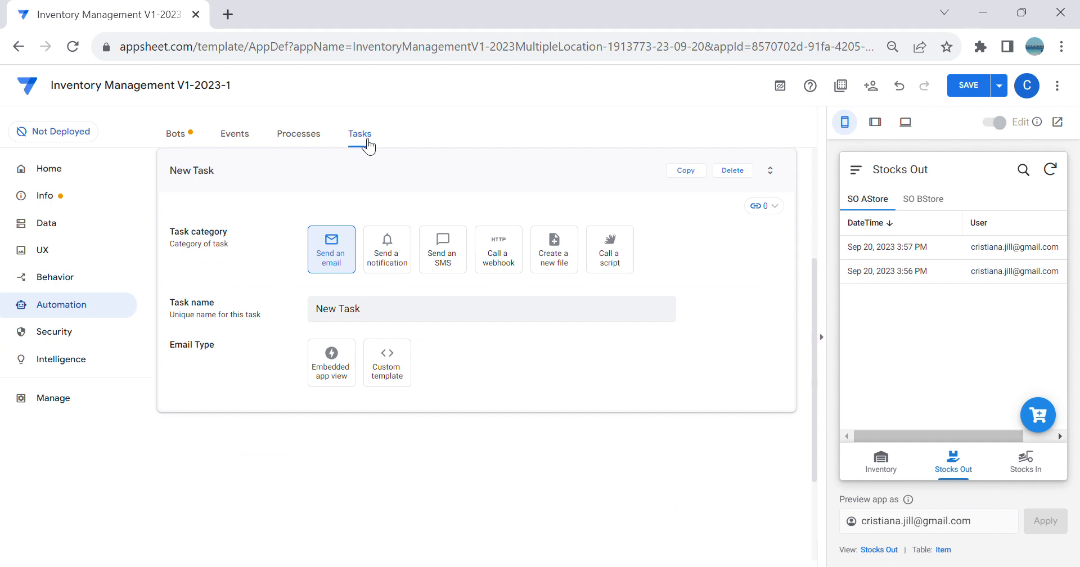
{"action": "left_click", "coordinate": [497, 258]}
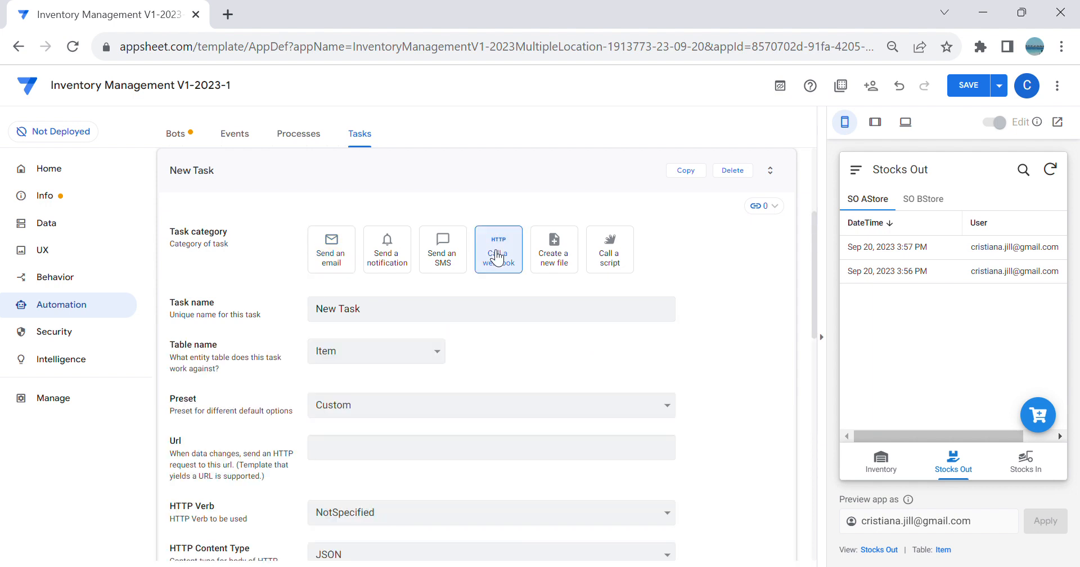
{"action": "triple_click", "coordinate": [389, 313]}
{"action": "key", "text": "BackSpace"}
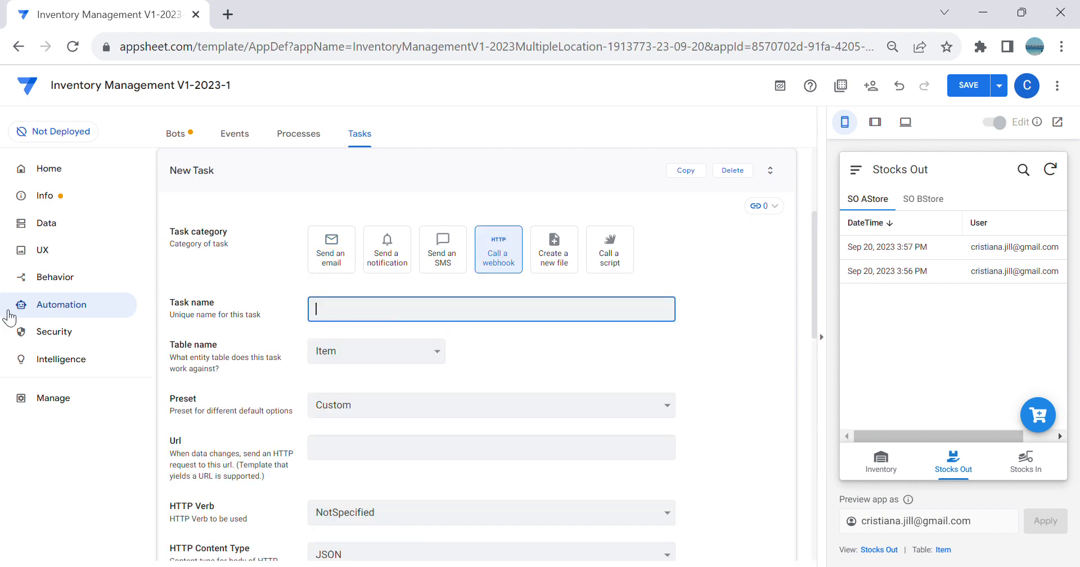
{"action": "type", "text": "Void Stocks Out"}
{"action": "key", "text": "Tab"}
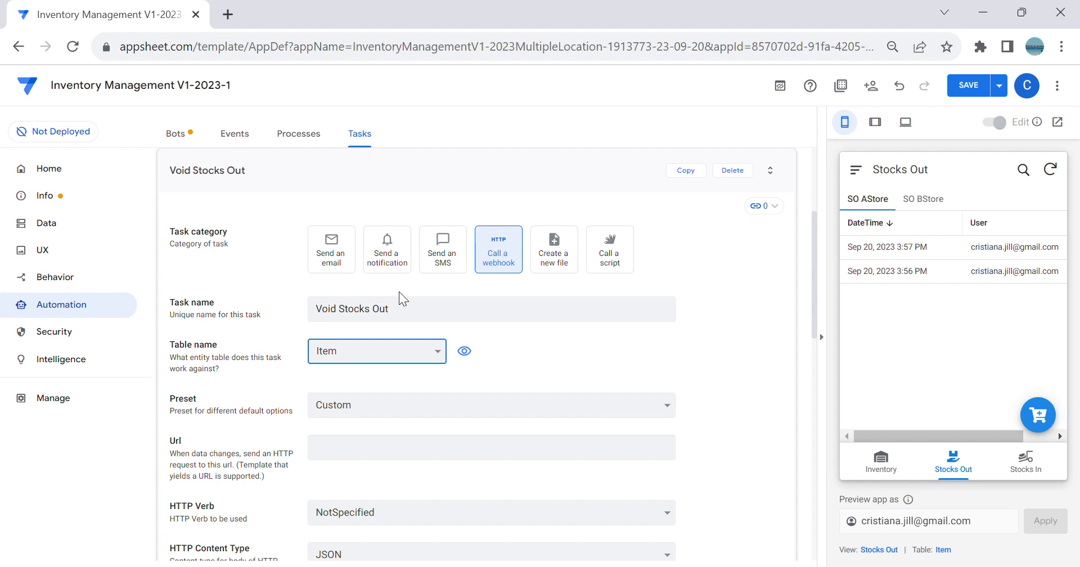
{"action": "left_click", "coordinate": [396, 319]}
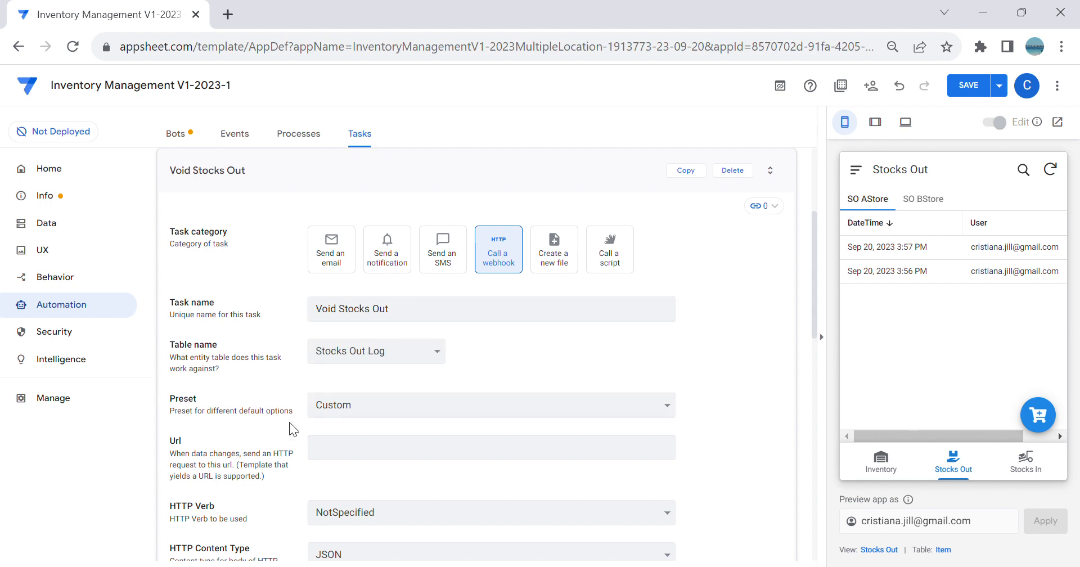
{"action": "left_click", "coordinate": [356, 411]}
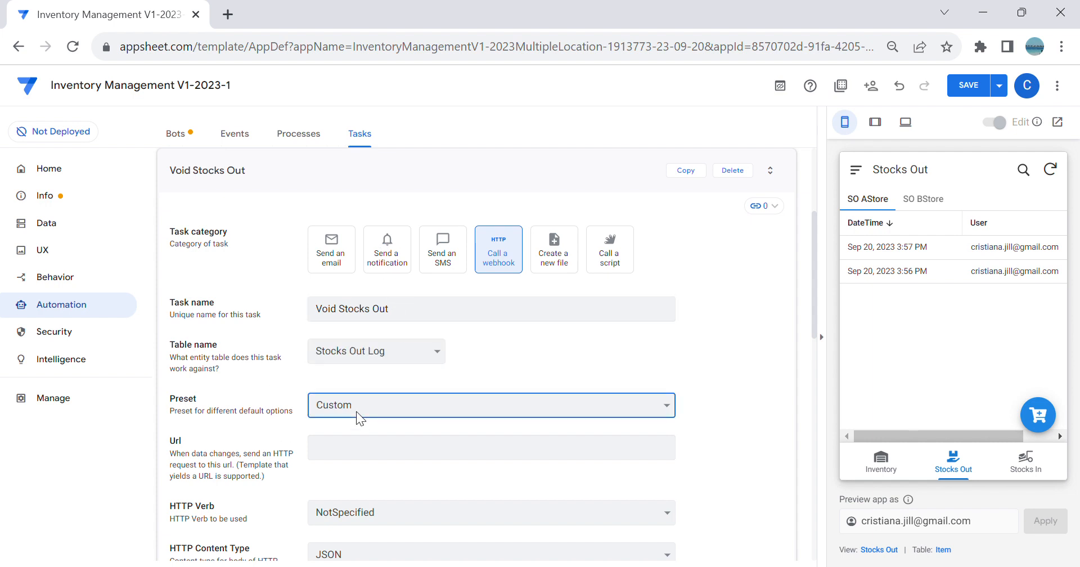
{"action": "left_click", "coordinate": [374, 450]}
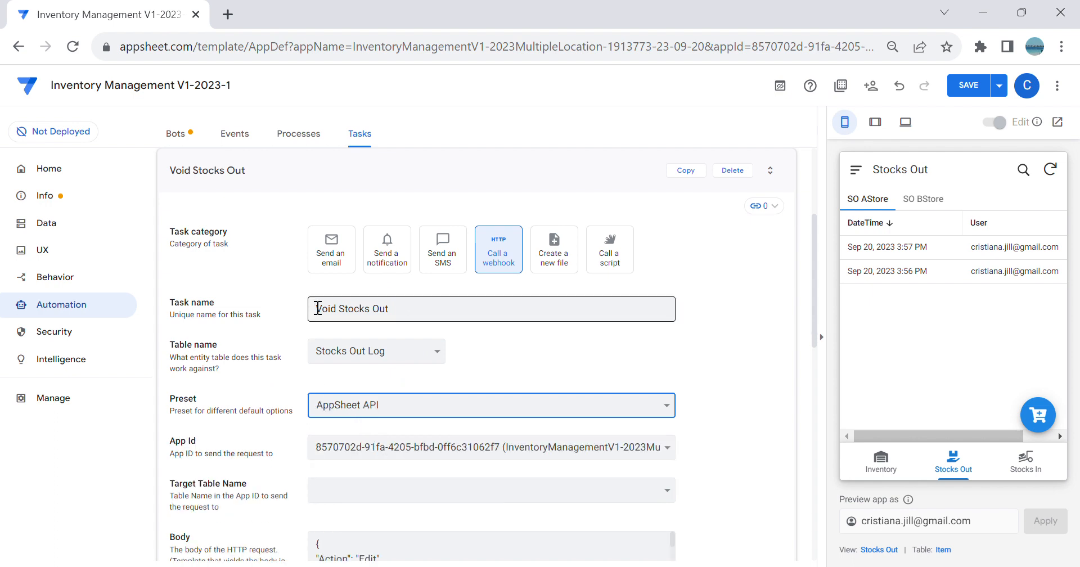
{"action": "left_click", "coordinate": [734, 171]}
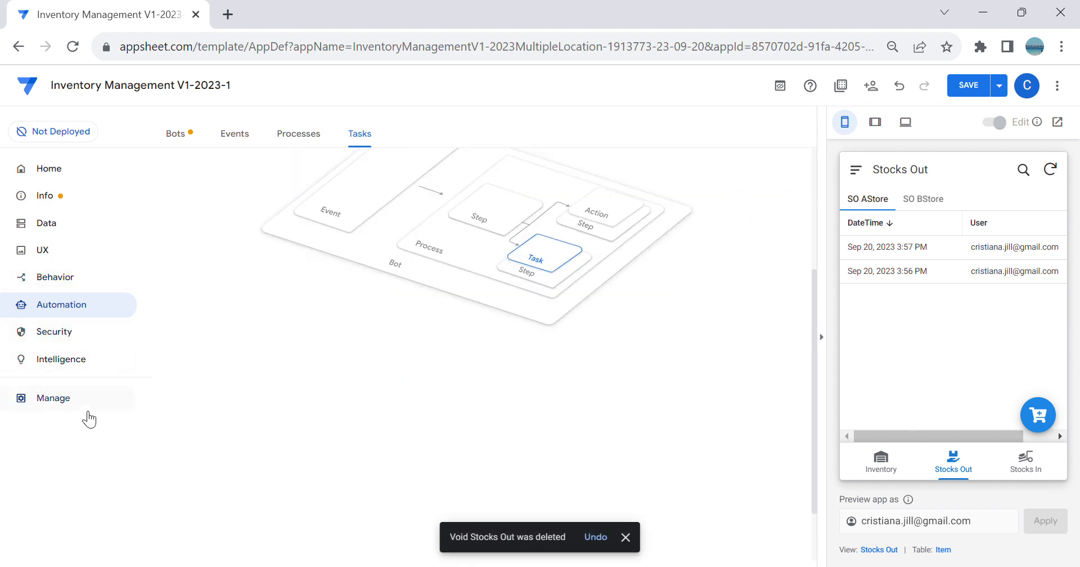
Step: Check in the app's integration settings whether cloud services access is enabled and application access keys exist
{"action": "left_click", "coordinate": [63, 400]}
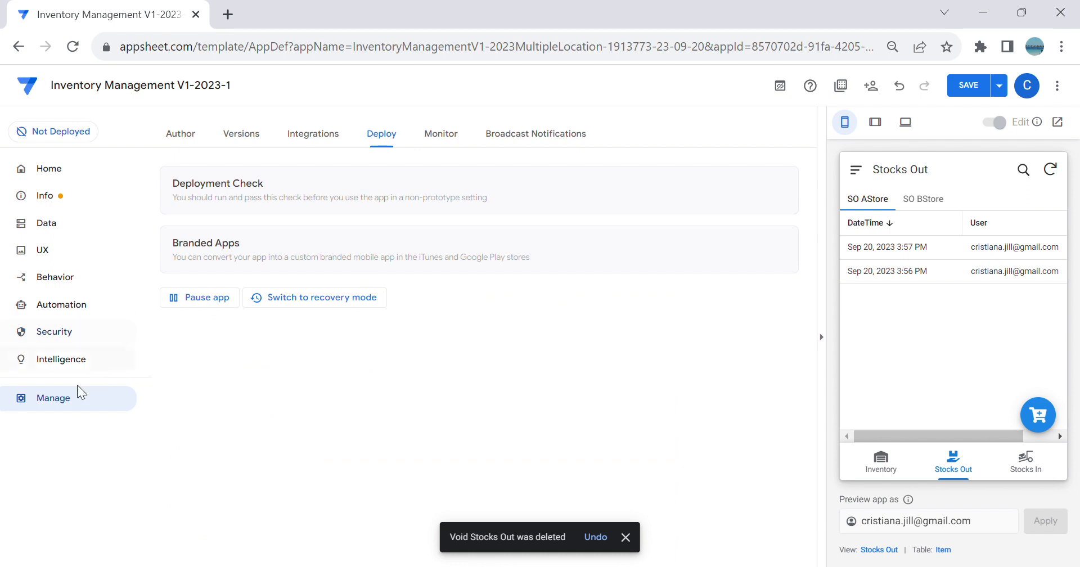
{"action": "left_click", "coordinate": [329, 139]}
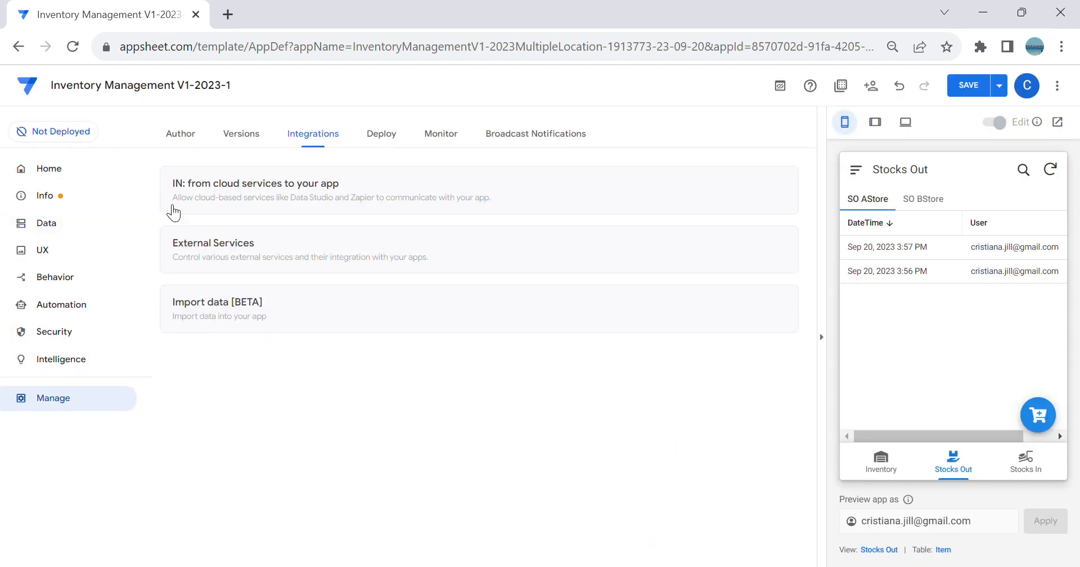
{"action": "left_click", "coordinate": [235, 187]}
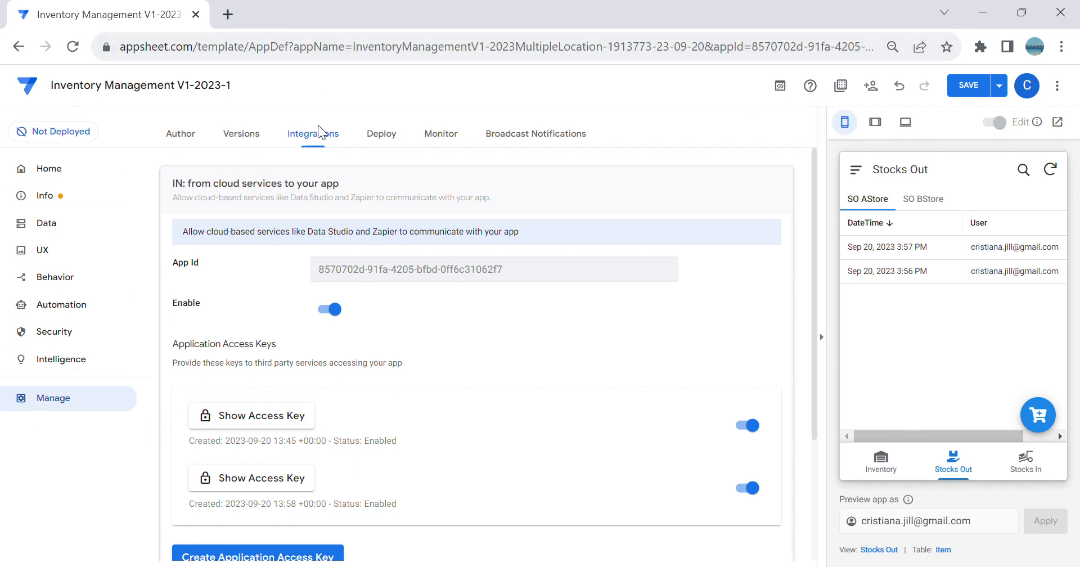
Step: Create a new automation task that calls a webhook and name it Void Stocks Out
{"action": "left_click", "coordinate": [82, 318]}
{"action": "left_click", "coordinate": [359, 135]}
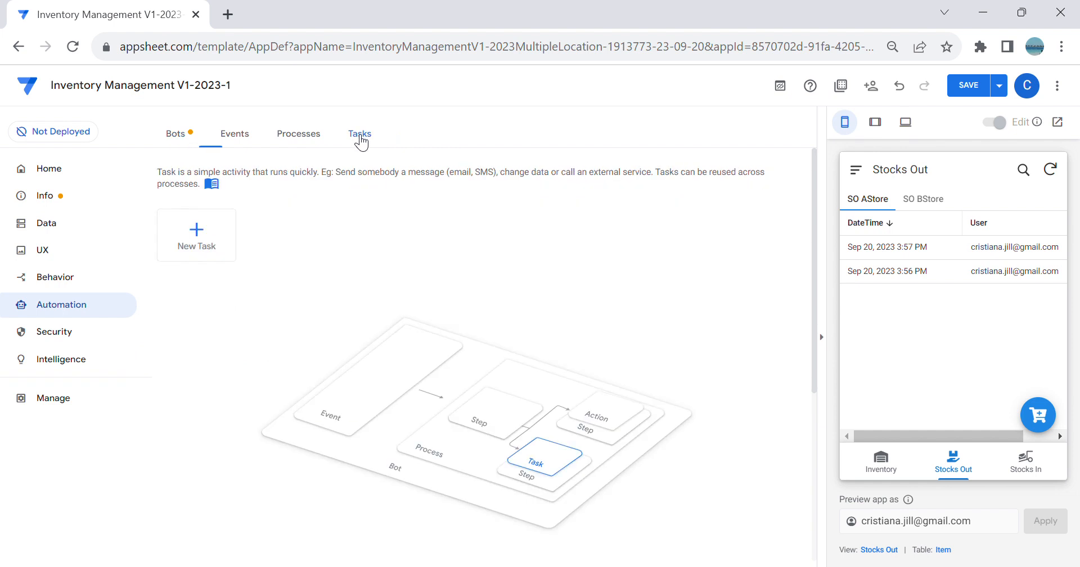
{"action": "left_click", "coordinate": [217, 226]}
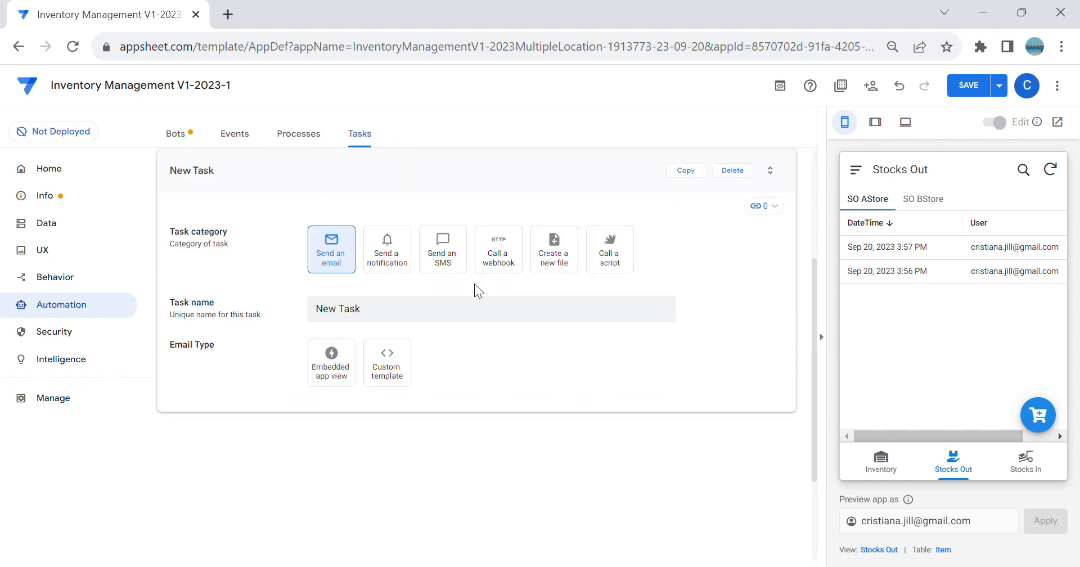
{"action": "left_click", "coordinate": [496, 264]}
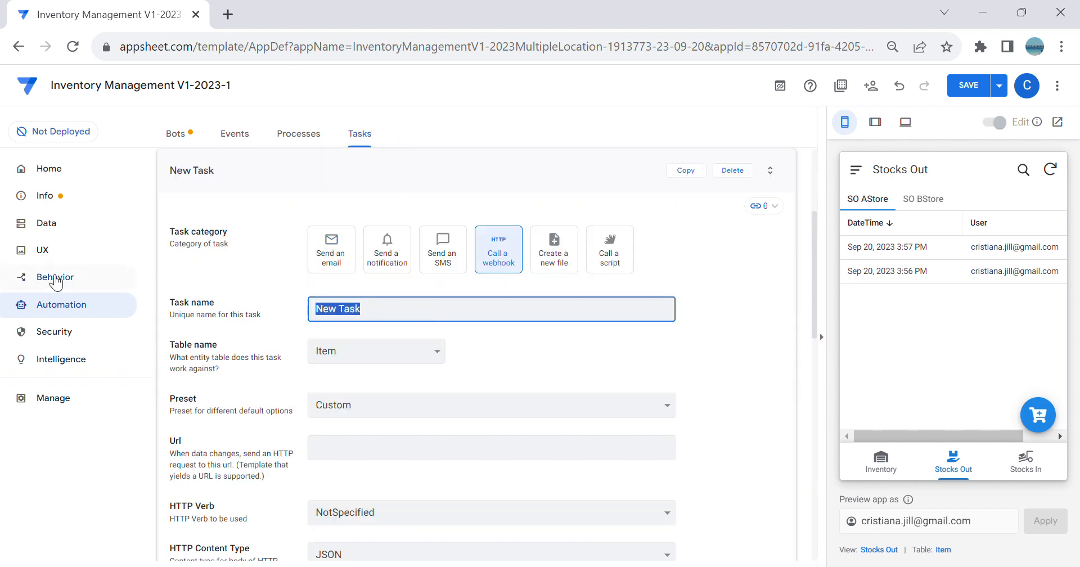
{"action": "type", "text": "Void Stocks Out"}
{"action": "key", "text": "Tab"}
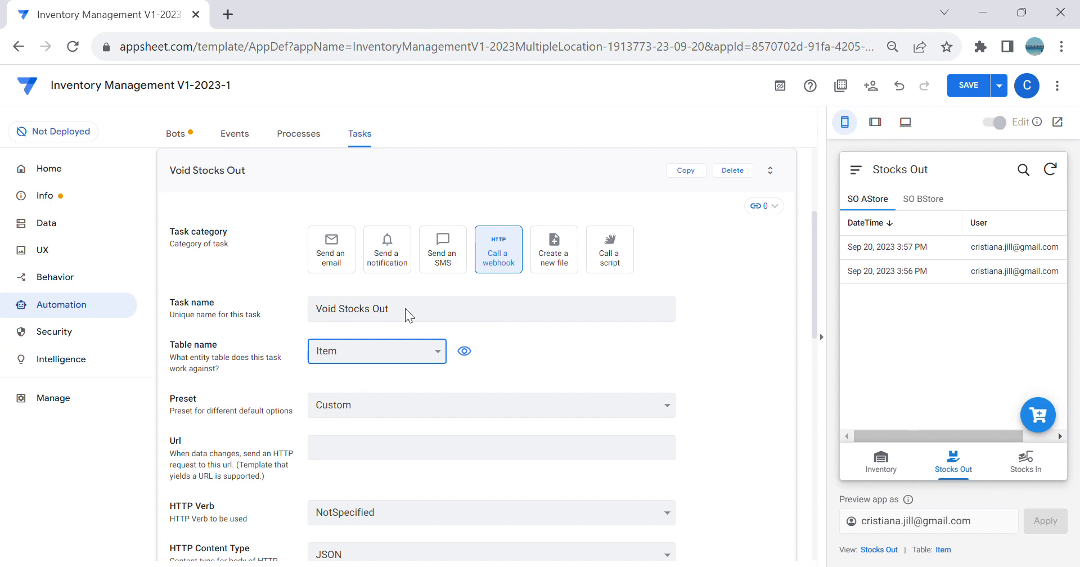
Step: Set the task's table to Stocks Out Log and its preset to AppSheet API, with the current inventory app as App Id
{"action": "left_click", "coordinate": [390, 324]}
{"action": "left_click", "coordinate": [379, 402]}
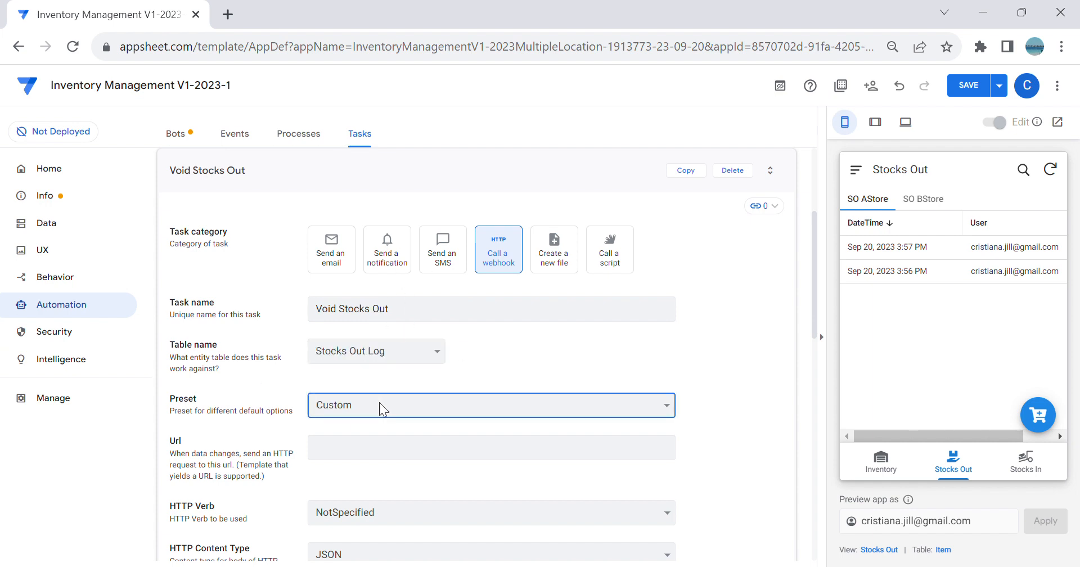
{"action": "left_click", "coordinate": [373, 449]}
{"action": "left_click", "coordinate": [641, 450]}
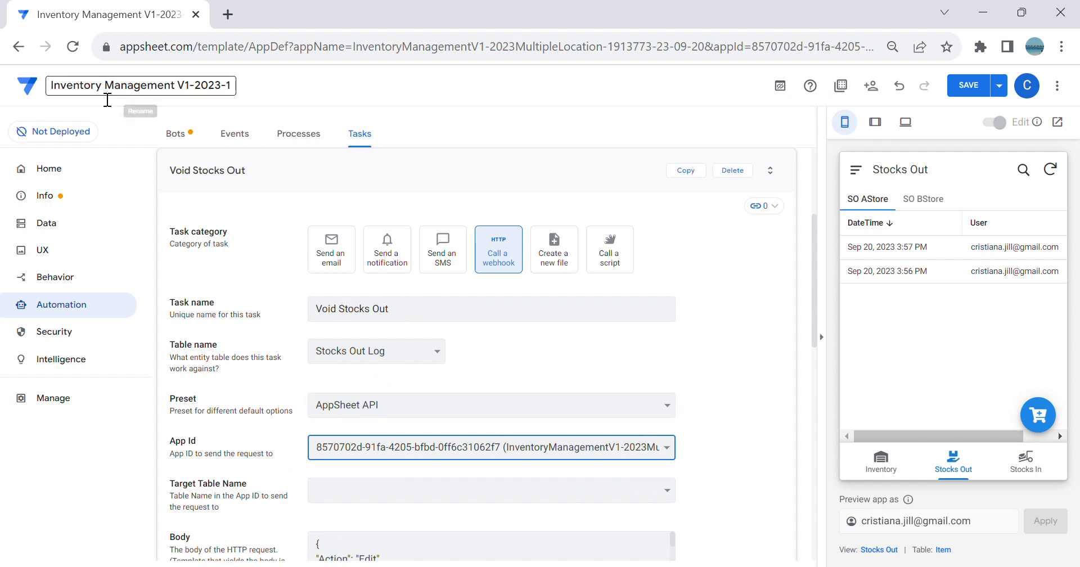
Step: Set the webhook's target table to Inventory and enlarge the request body field
{"action": "scroll", "coordinate": [613, 416], "scroll_direction": "down", "scroll_amount": 1}
{"action": "left_click", "coordinate": [410, 406]}
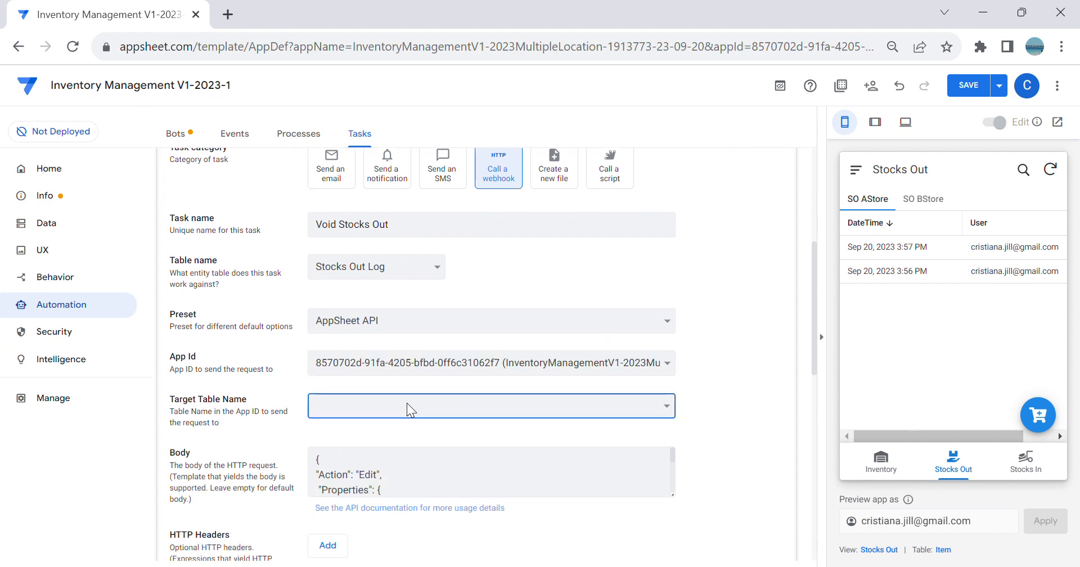
{"action": "left_click", "coordinate": [359, 441]}
{"action": "left_click_drag", "start_coordinate": [672, 495], "coordinate": [727, 564]}
{"action": "scroll", "coordinate": [720, 367], "scroll_direction": "down", "scroll_amount": 3}
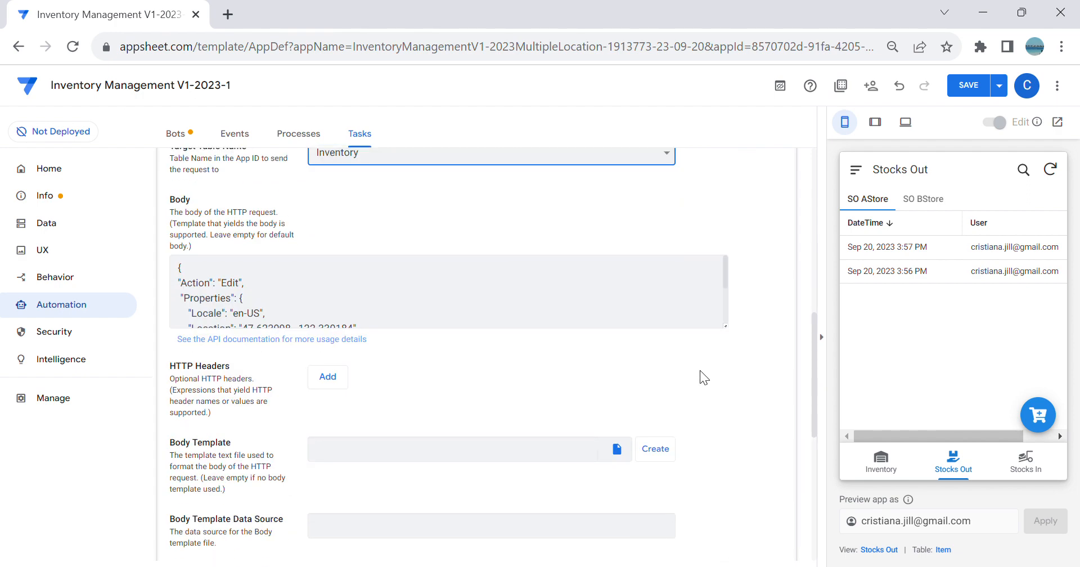
Step: Enlarge the webhook's request body field and clear its default content
{"action": "left_click_drag", "start_coordinate": [727, 328], "coordinate": [784, 451]}
{"action": "left_click", "coordinate": [458, 431]}
{"action": "key", "text": "ctrl+a"}
{"action": "key", "text": "BackSpace"}
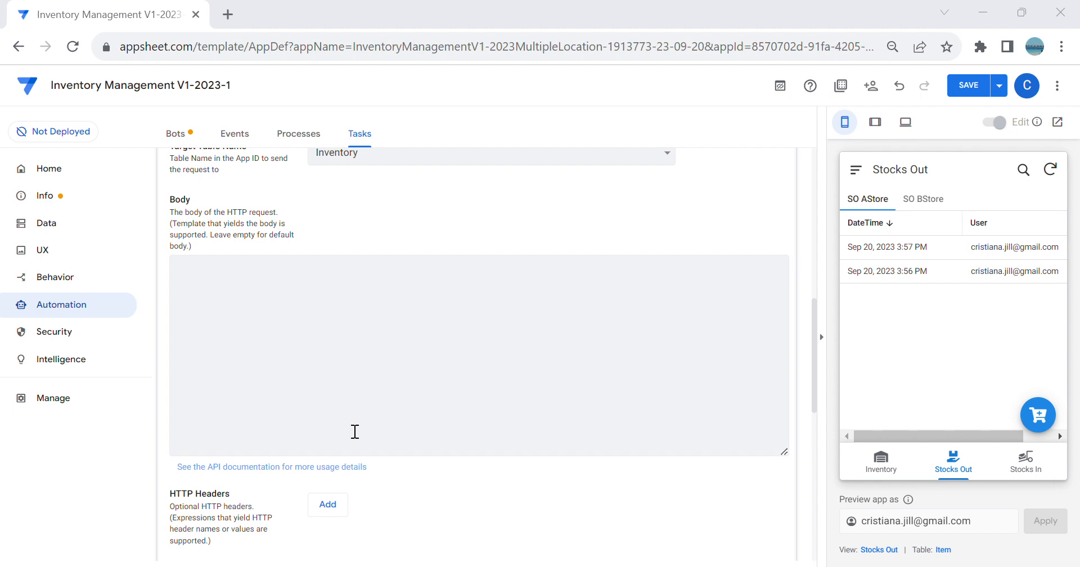
Step: Paste the prepared Edit request body that finds the Inventory ID by ItemID and adds the row's QTY back to Available Stocks
{"action": "left_click", "coordinate": [637, 382]}
{"action": "scroll", "coordinate": [704, 386], "scroll_direction": "down", "scroll_amount": 1}
{"action": "left_click", "coordinate": [634, 345]}
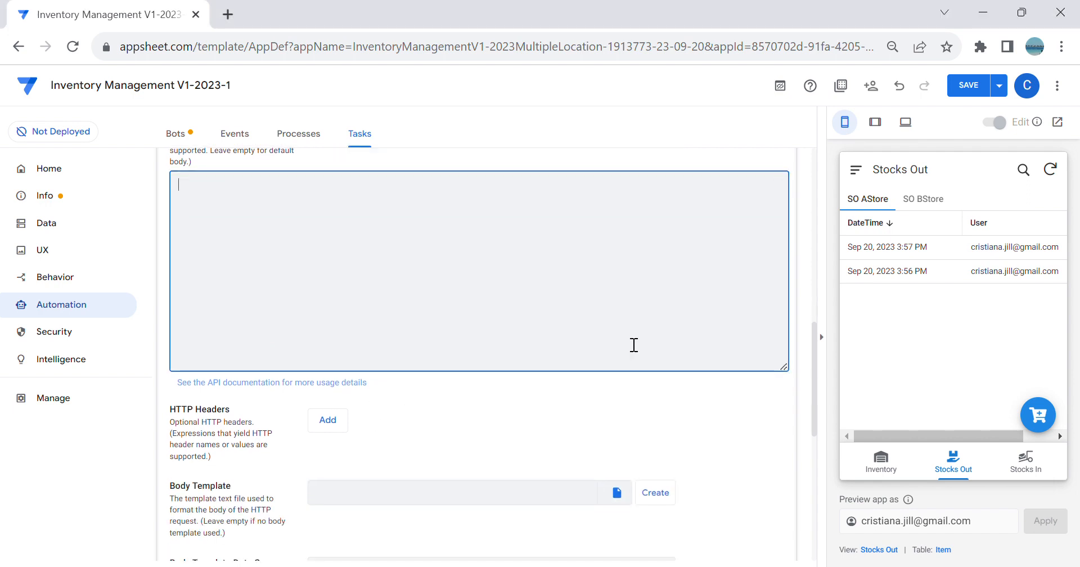
{"action": "key", "text": "ctrl+v"}
{"action": "scroll", "coordinate": [693, 307], "scroll_direction": "up", "scroll_amount": 1}
{"action": "scroll", "coordinate": [703, 326], "scroll_direction": "down", "scroll_amount": 1}
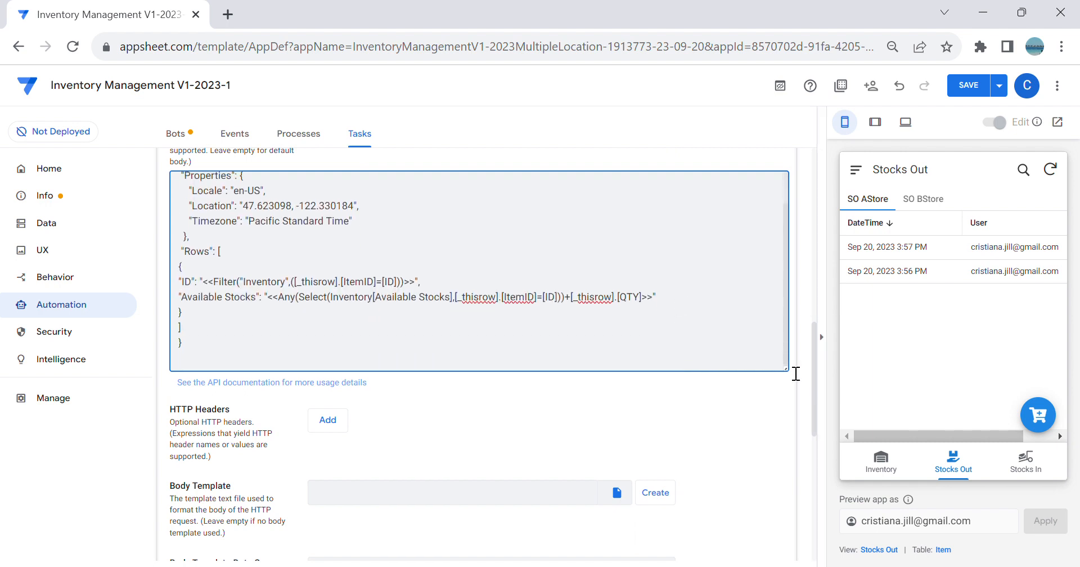
{"action": "left_click_drag", "start_coordinate": [789, 373], "coordinate": [843, 456]}
{"action": "scroll", "coordinate": [666, 376], "scroll_direction": "up", "scroll_amount": 3}
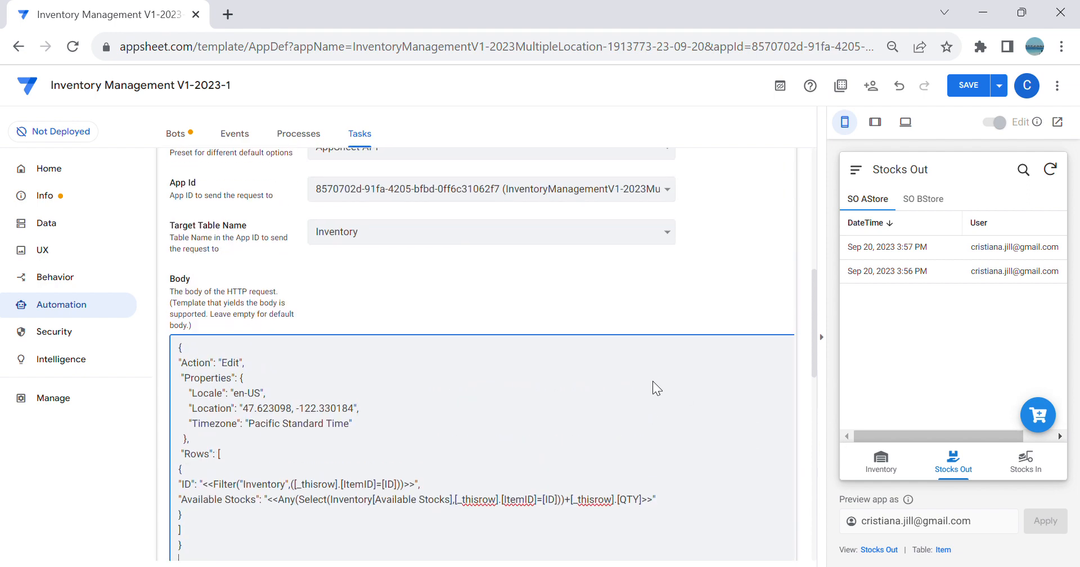
{"action": "scroll", "coordinate": [653, 383], "scroll_direction": "down", "scroll_amount": 2}
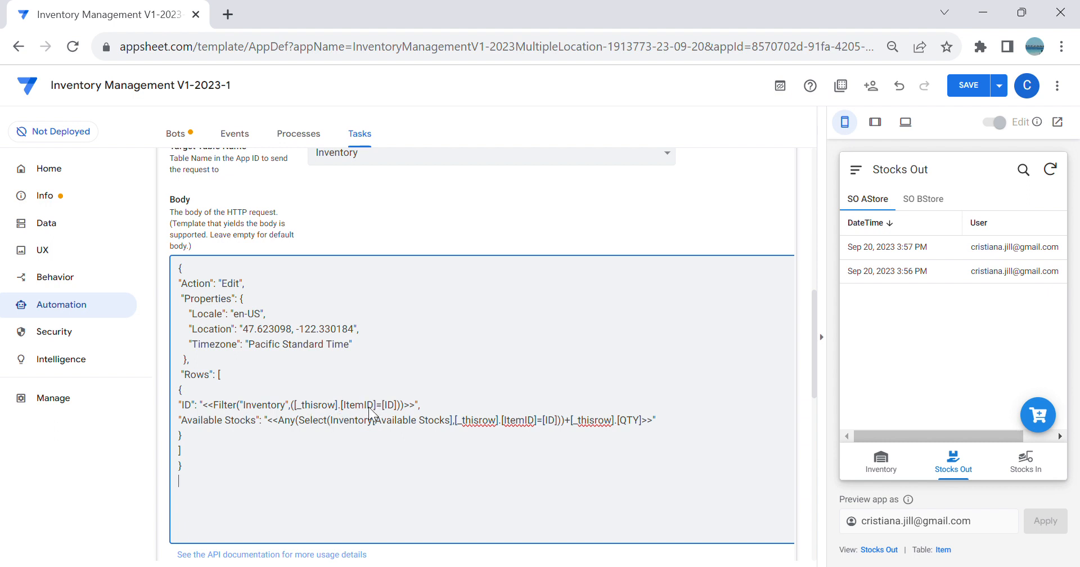
Step: In the app preview, check the ItemID of the Banana line in the 3:56 PM Stocks Out entry against the Inventory IDs
{"action": "left_click", "coordinate": [979, 281]}
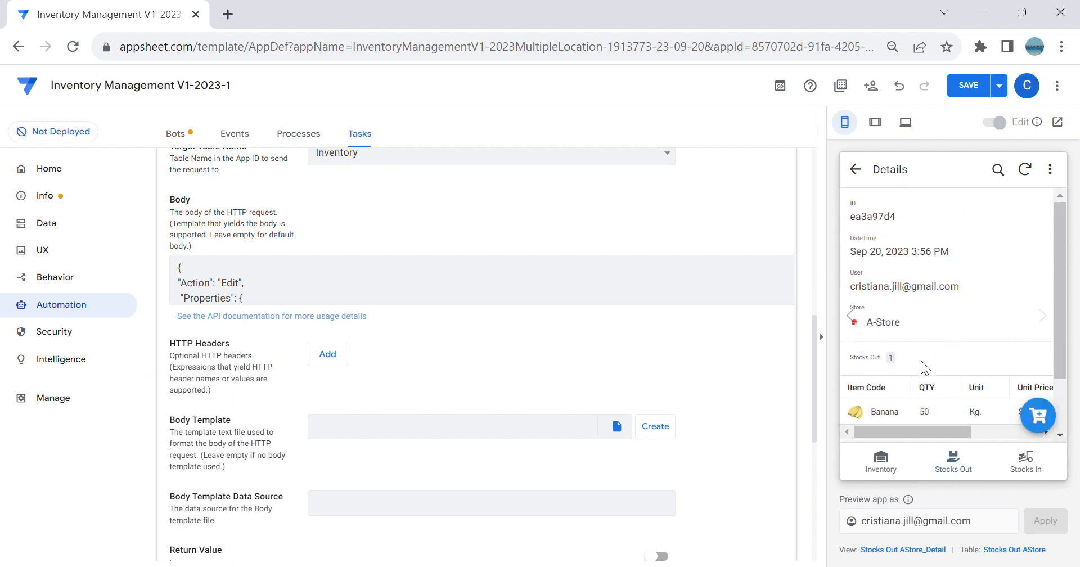
{"action": "left_click", "coordinate": [925, 413]}
{"action": "scroll", "coordinate": [959, 332], "scroll_direction": "down", "scroll_amount": 4}
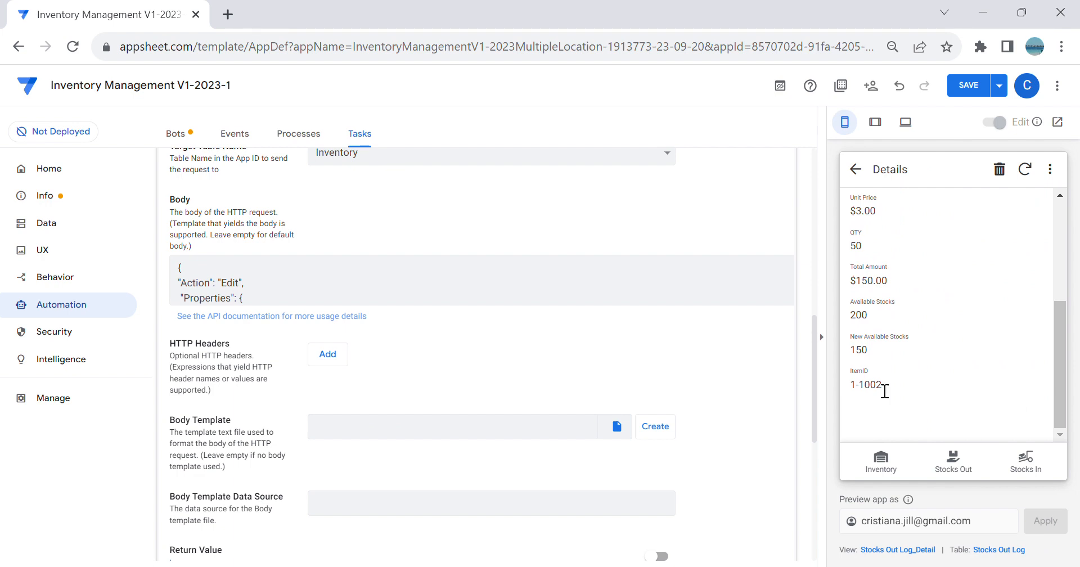
{"action": "left_click_drag", "start_coordinate": [893, 382], "coordinate": [846, 381]}
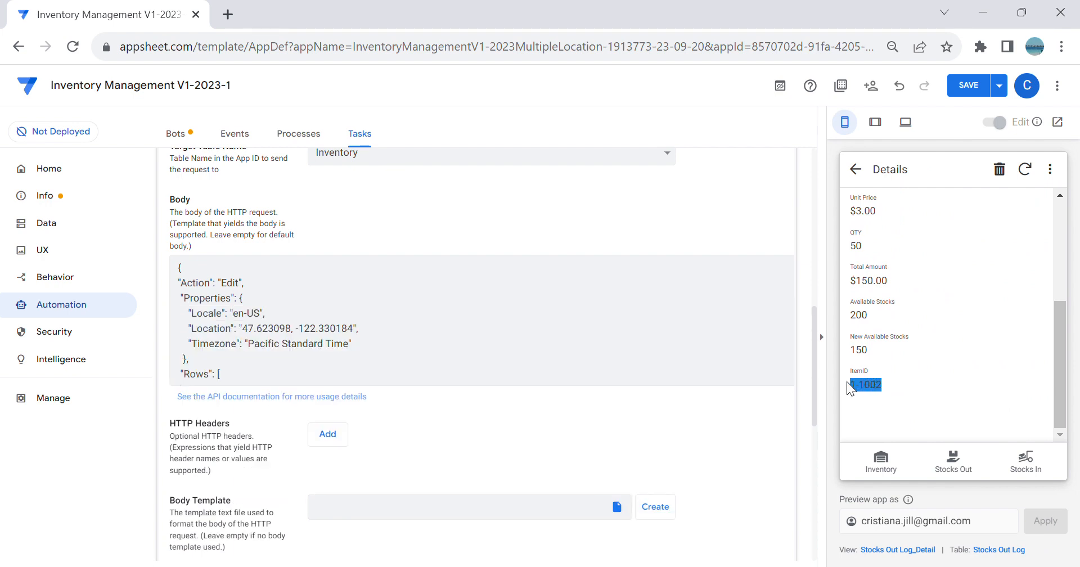
{"action": "left_click", "coordinate": [888, 472]}
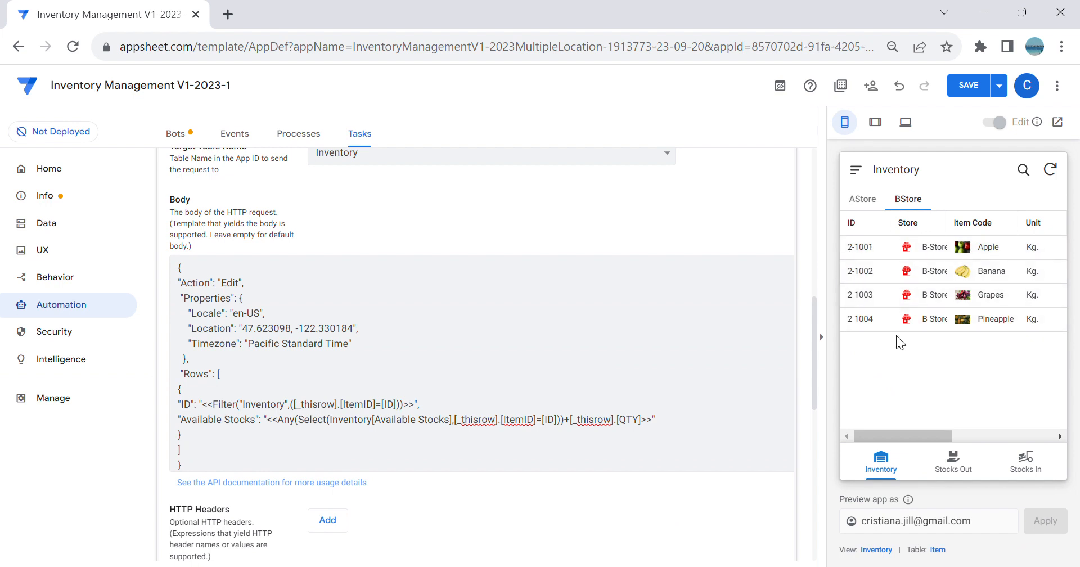
Step: Hide the app preview and review the ID and Available Stocks expressions in the request body
{"action": "left_click", "coordinate": [821, 337]}
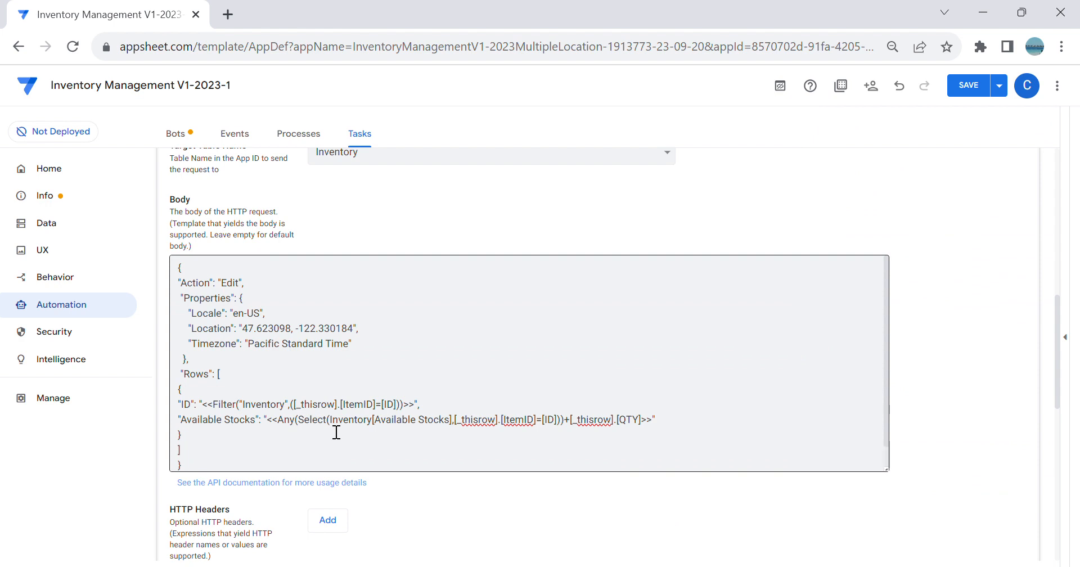
{"action": "scroll", "coordinate": [450, 382], "scroll_direction": "down", "scroll_amount": 1}
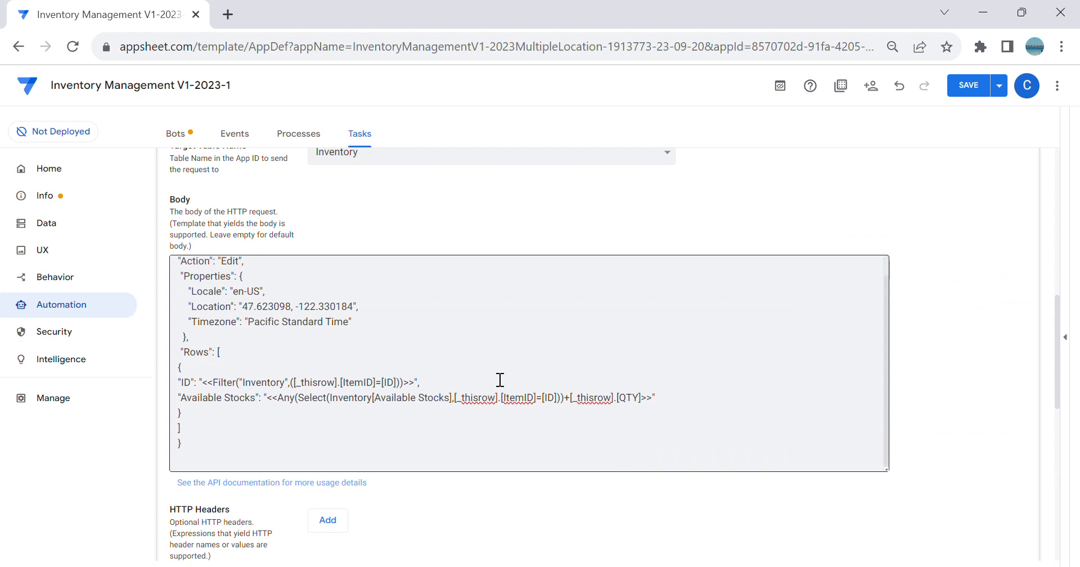
{"action": "scroll", "coordinate": [562, 408], "scroll_direction": "down", "scroll_amount": 1}
{"action": "left_click", "coordinate": [643, 331]}
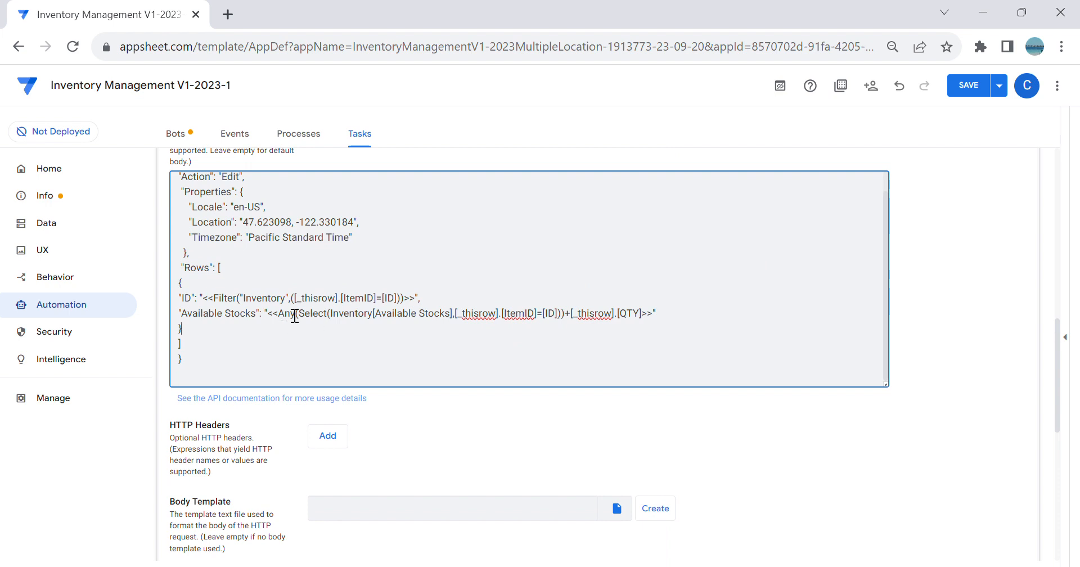
{"action": "left_click", "coordinate": [595, 340]}
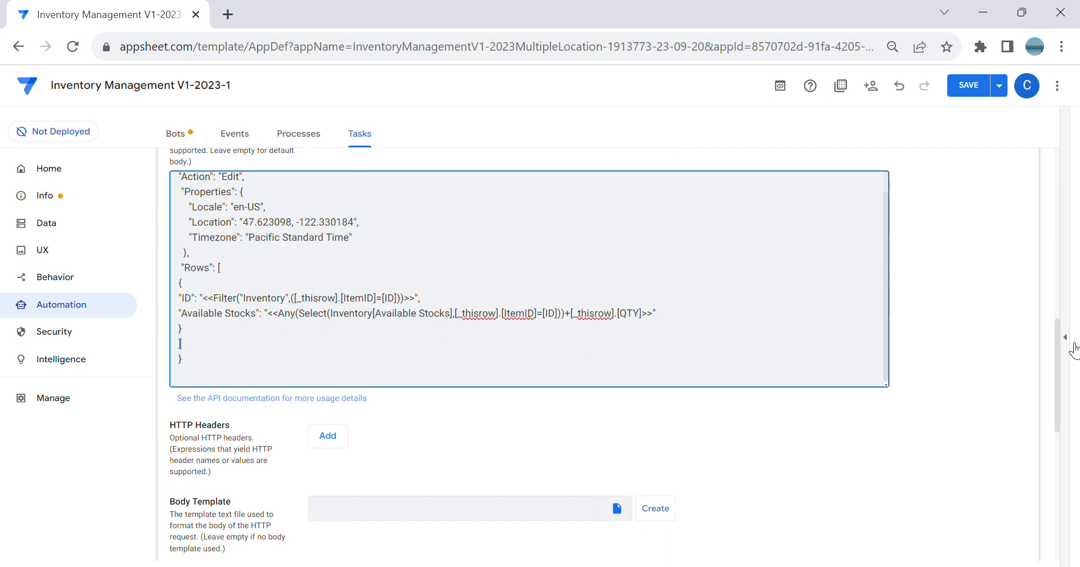
{"action": "left_click_drag", "start_coordinate": [565, 316], "coordinate": [654, 325]}
{"action": "left_click", "coordinate": [644, 335]}
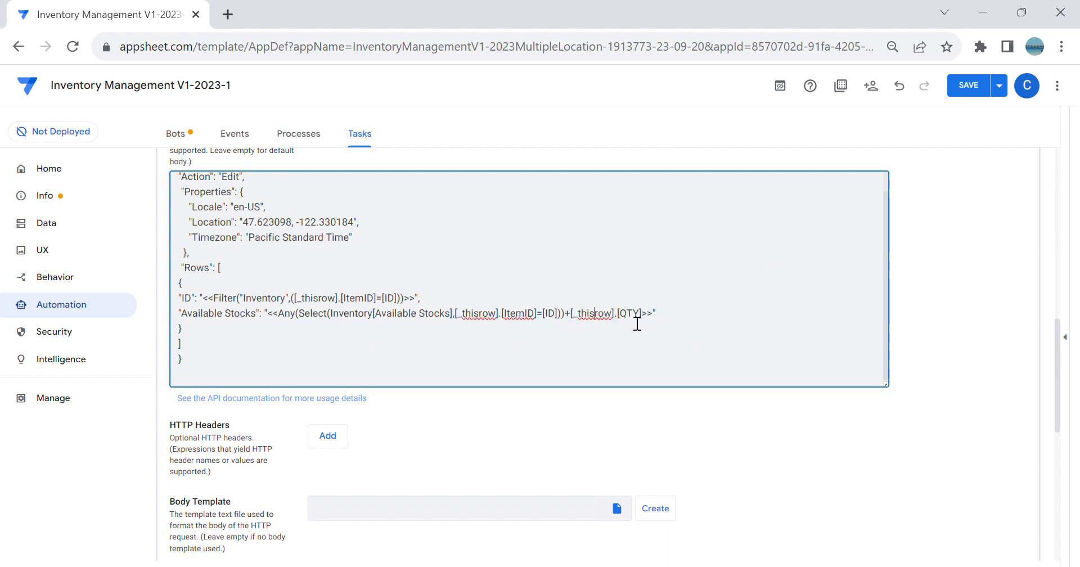
Step: Collapse the finished task and create a new bot named Void Stocks Out
{"action": "scroll", "coordinate": [829, 343], "scroll_direction": "up", "scroll_amount": 12}
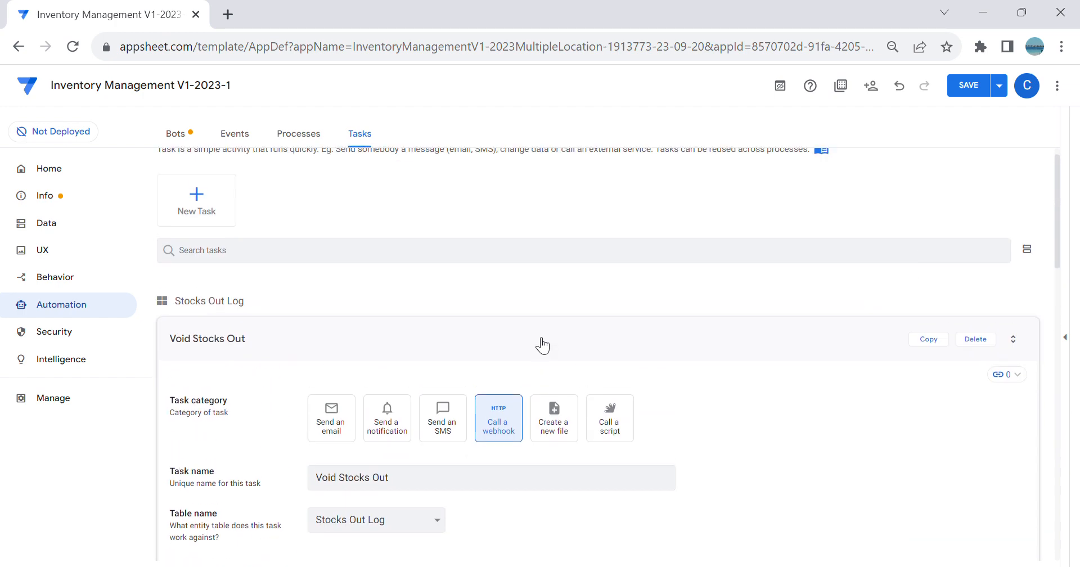
{"action": "left_click", "coordinate": [670, 343]}
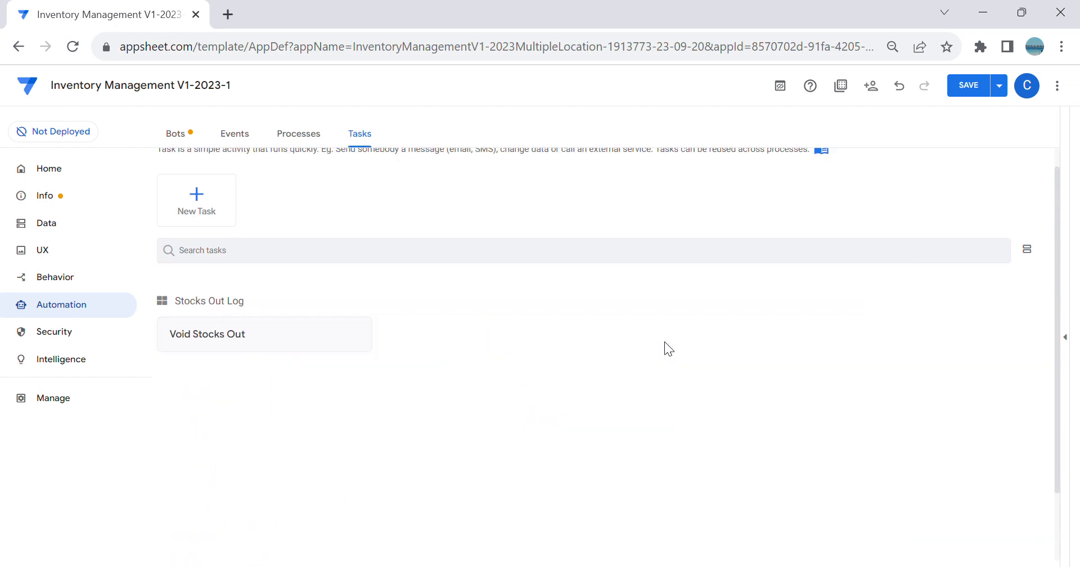
{"action": "left_click", "coordinate": [197, 144]}
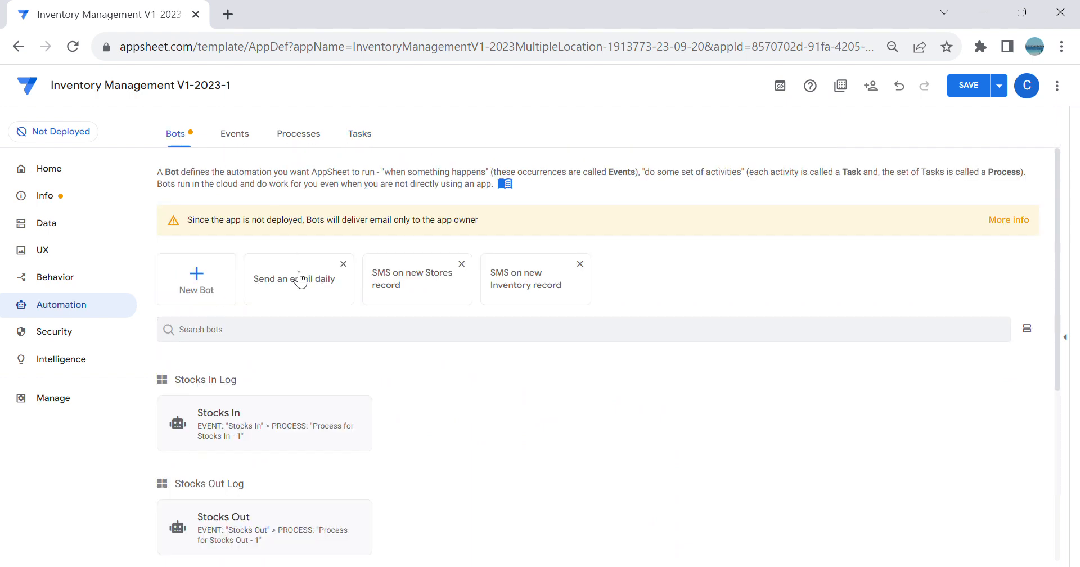
{"action": "left_click", "coordinate": [234, 304]}
{"action": "left_click", "coordinate": [275, 513]}
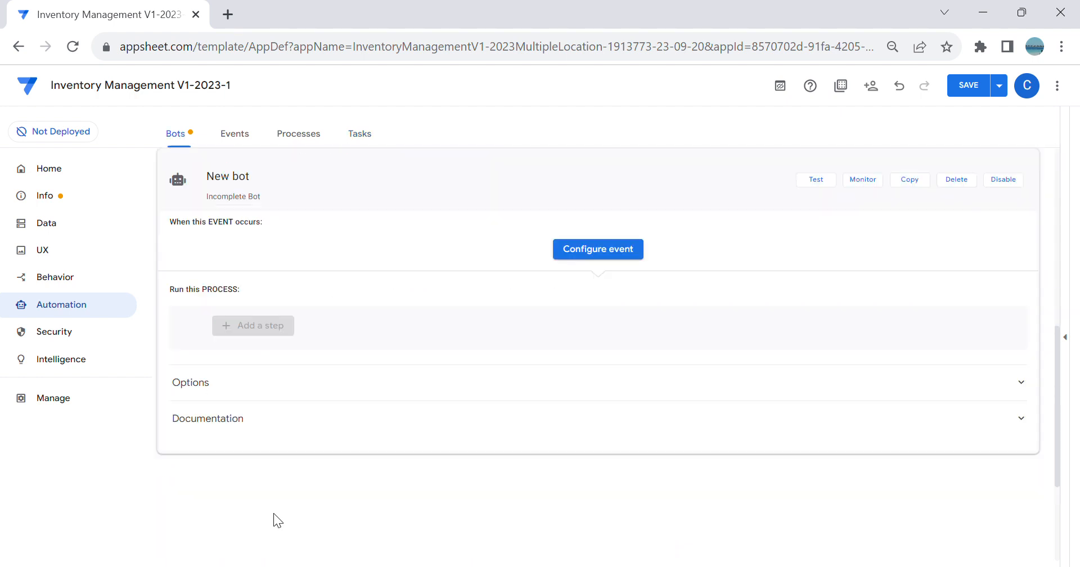
{"action": "left_click", "coordinate": [272, 182]}
{"action": "key", "text": "BackSpace"}
{"action": "type", "text": "Void Stocks Out"}
{"action": "key", "text": "Tab"}
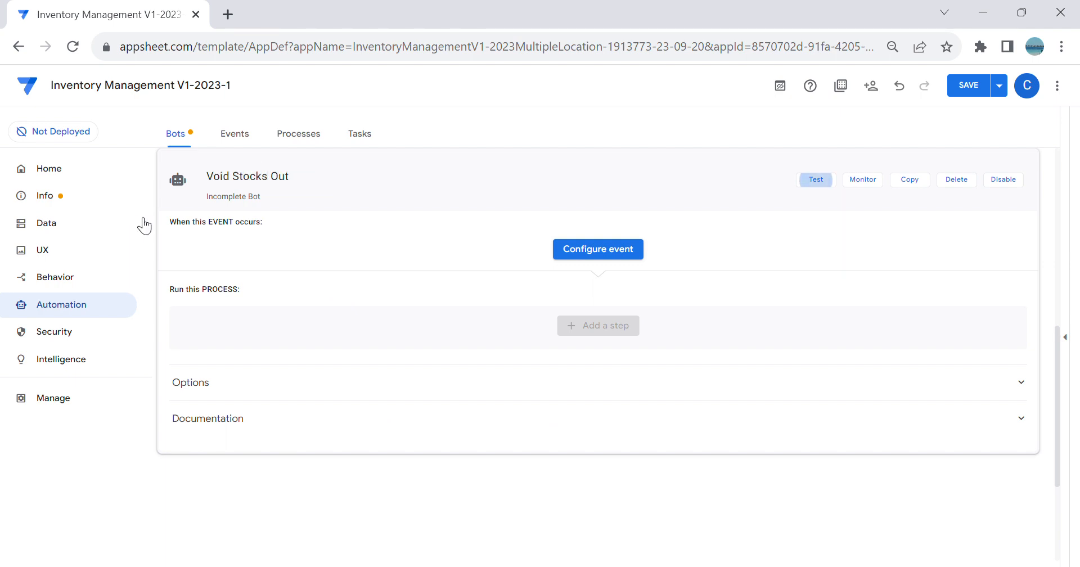
Step: Add a custom event to the bot and name it Void Stocks Out, like the bot
{"action": "left_click", "coordinate": [586, 254]}
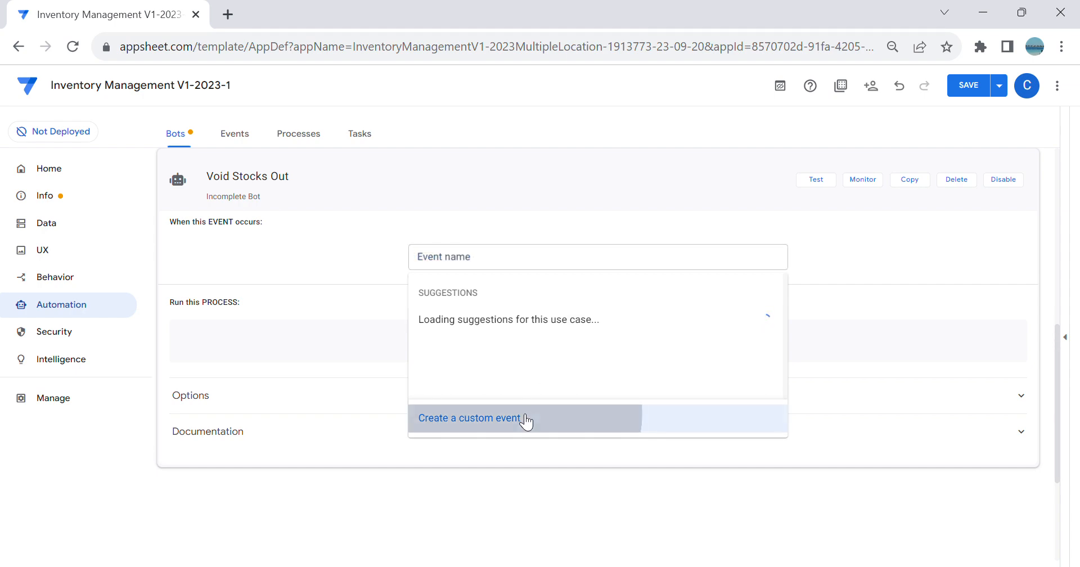
{"action": "left_click", "coordinate": [524, 418]}
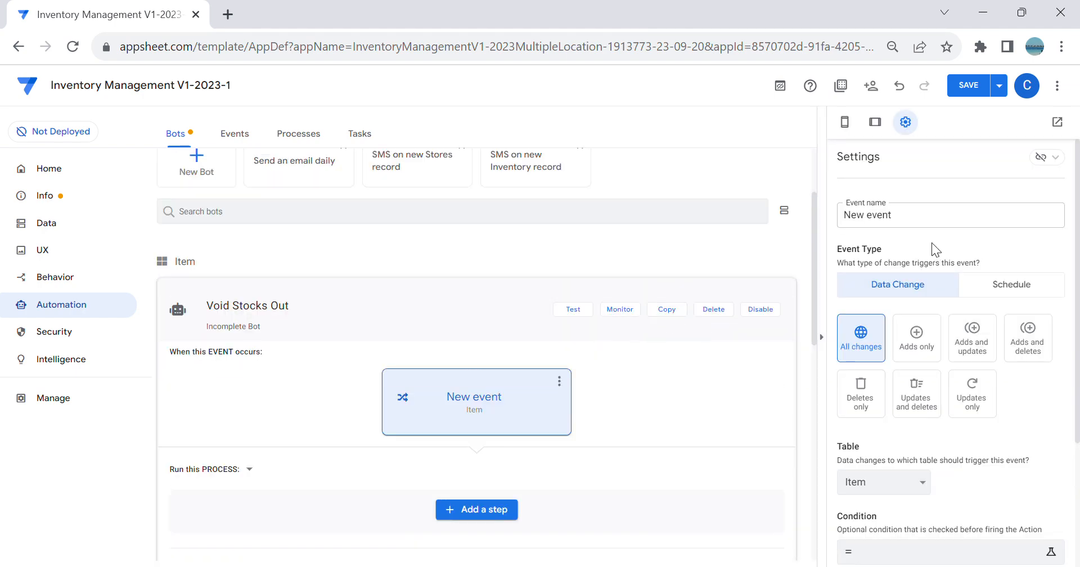
{"action": "left_click_drag", "start_coordinate": [306, 312], "coordinate": [211, 290]}
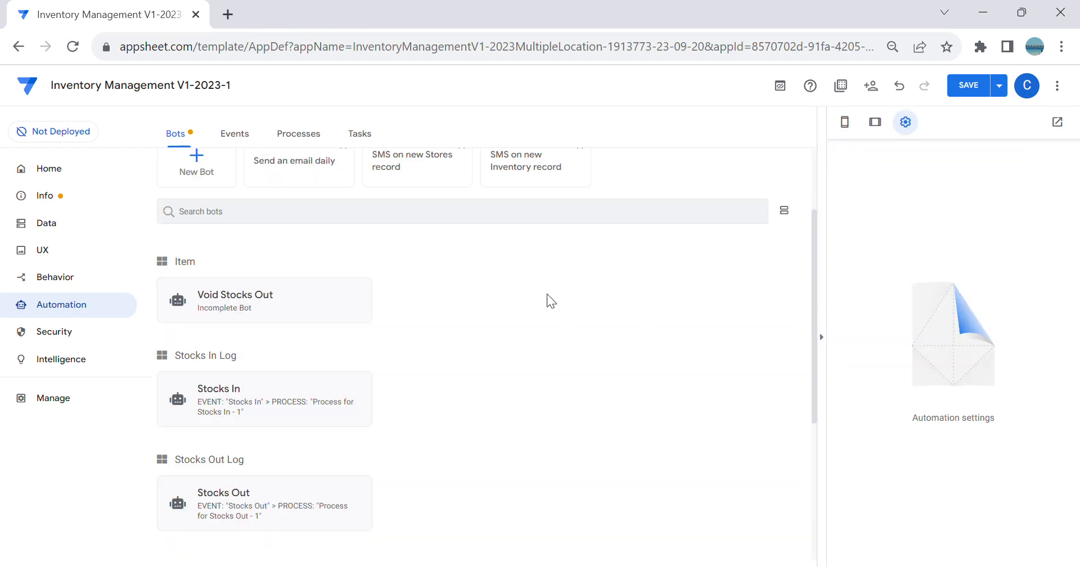
{"action": "left_click", "coordinate": [302, 308]}
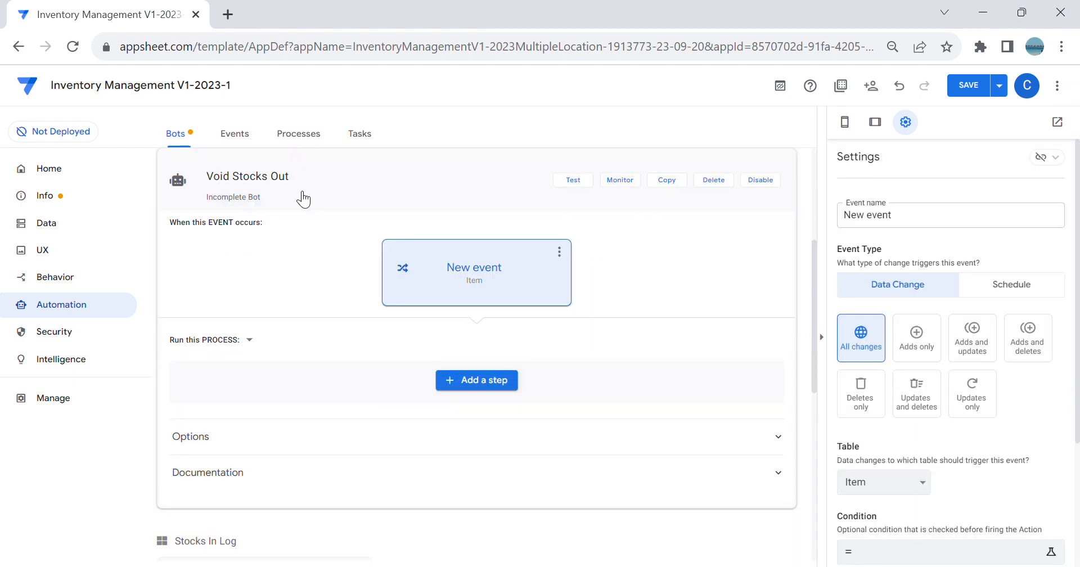
{"action": "left_click_drag", "start_coordinate": [304, 194], "coordinate": [213, 197]}
{"action": "key", "text": "ctrl+c"}
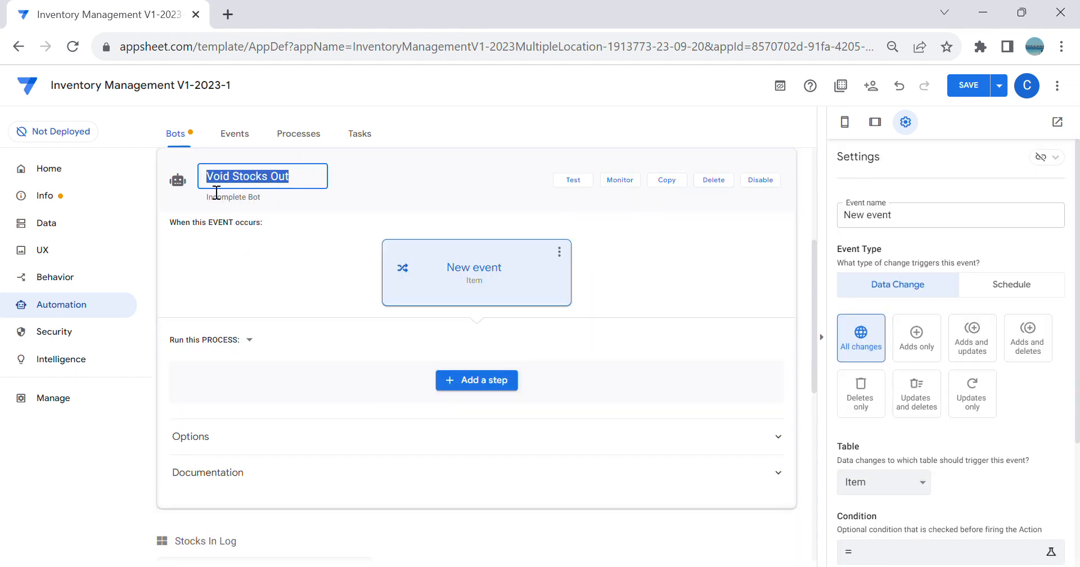
{"action": "left_click", "coordinate": [521, 269]}
{"action": "left_click_drag", "start_coordinate": [923, 224], "coordinate": [669, 226]}
{"action": "key", "text": "BackSpace"}
{"action": "key", "text": "ctrl+v"}
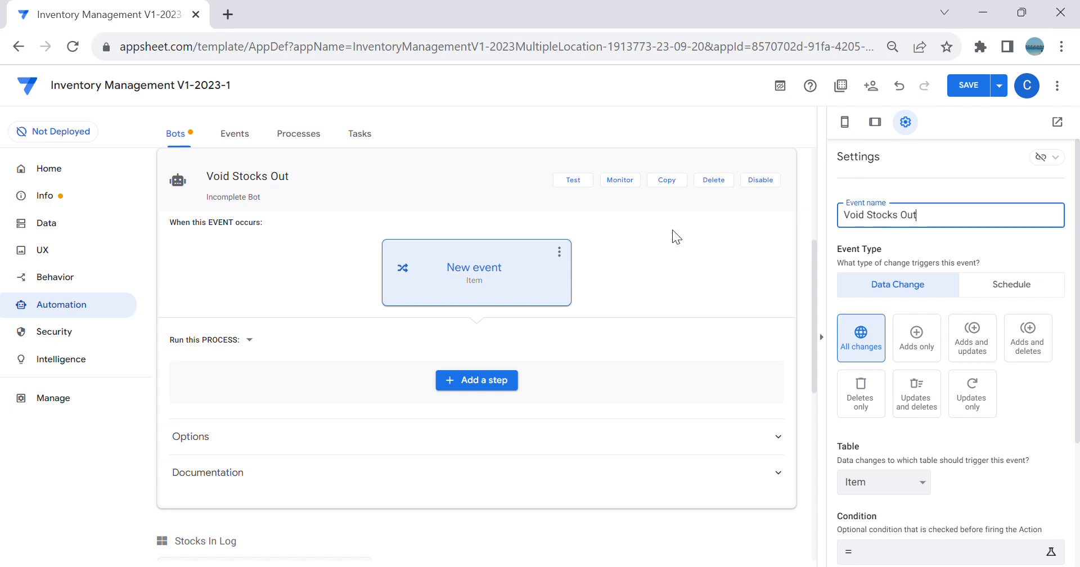
Step: Make the event trigger on deletes only in the Stocks Out Log table
{"action": "left_click", "coordinate": [874, 405]}
{"action": "scroll", "coordinate": [943, 421], "scroll_direction": "down", "scroll_amount": 2}
{"action": "left_click", "coordinate": [917, 407]}
{"action": "left_click", "coordinate": [882, 485]}
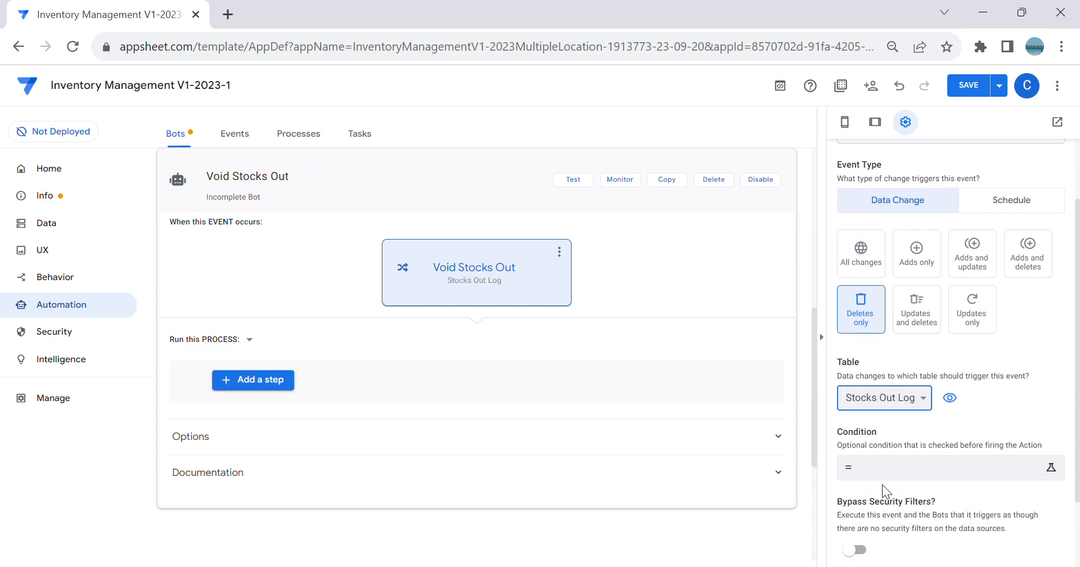
Step: Add a custom process step named Void Stocks Out that runs the existing Void Stocks Out task, and save the app
{"action": "left_click", "coordinate": [473, 388]}
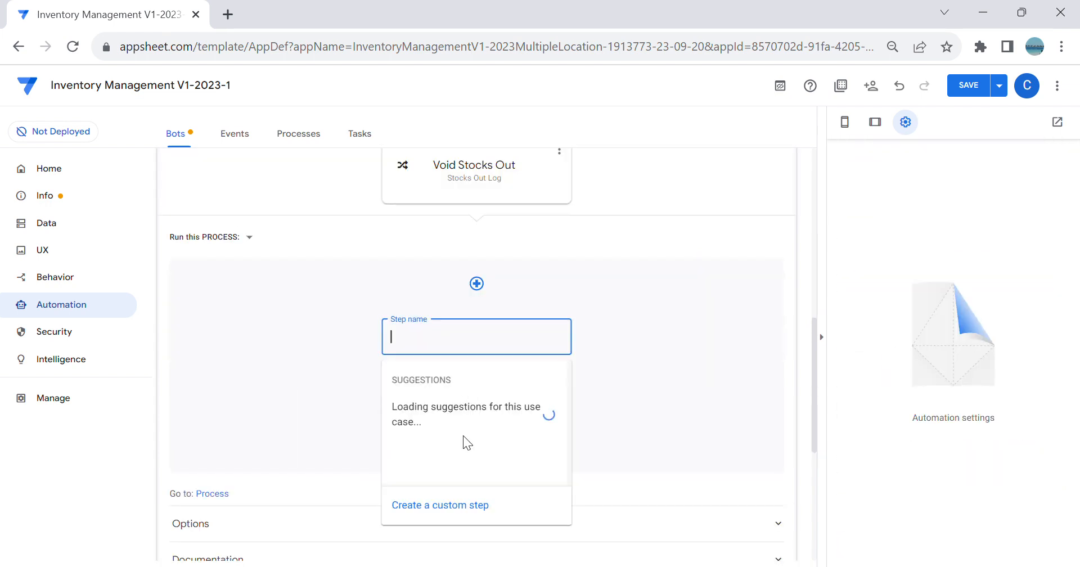
{"action": "left_click", "coordinate": [458, 506]}
{"action": "left_click", "coordinate": [478, 354]}
{"action": "left_click_drag", "start_coordinate": [533, 351], "coordinate": [421, 340]}
{"action": "key", "text": "ctrl+v"}
{"action": "key", "text": "Tab"}
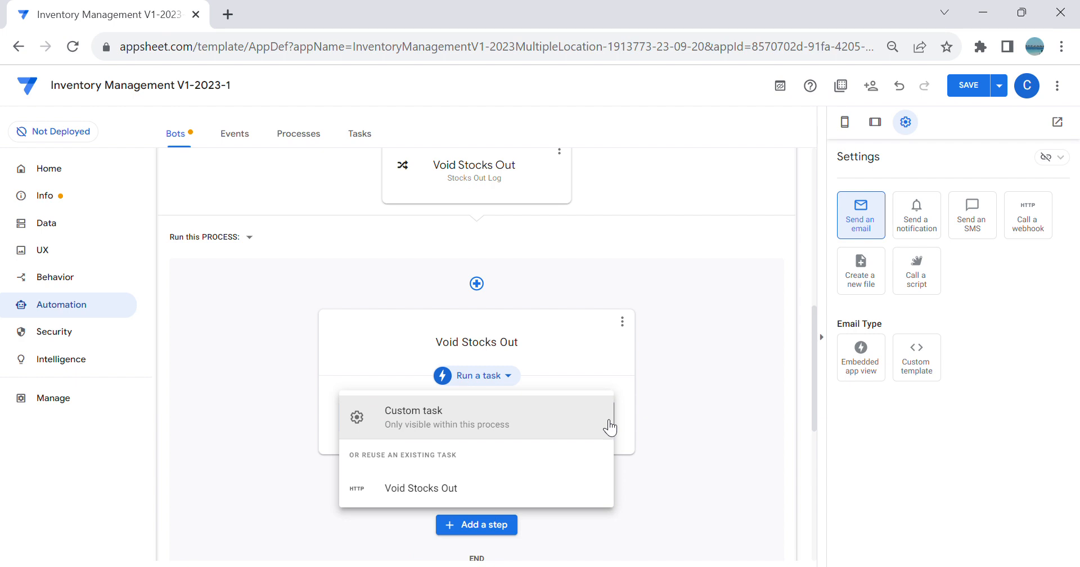
{"action": "left_click", "coordinate": [434, 496]}
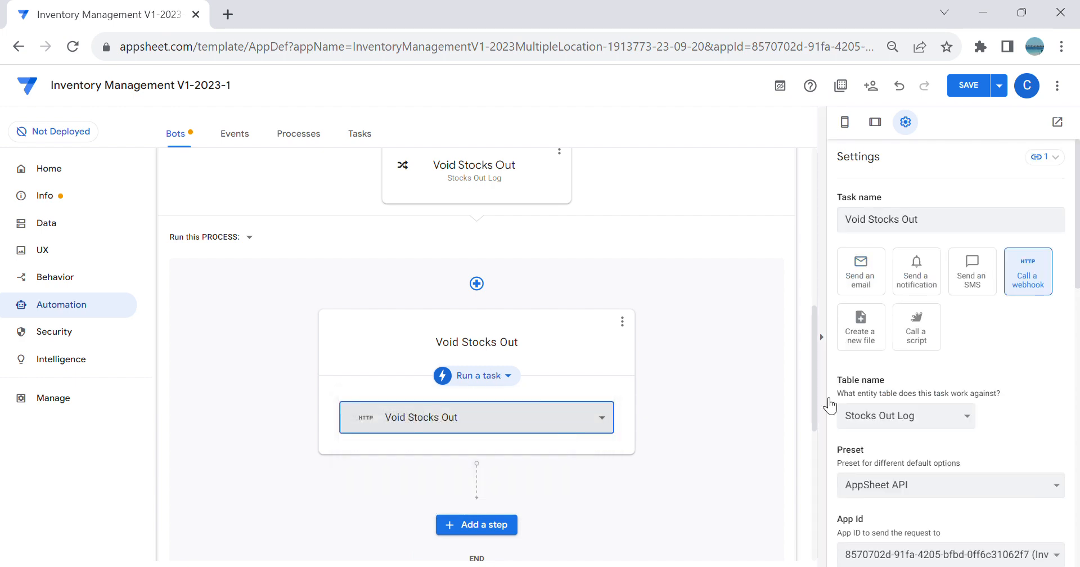
{"action": "left_click", "coordinate": [964, 91]}
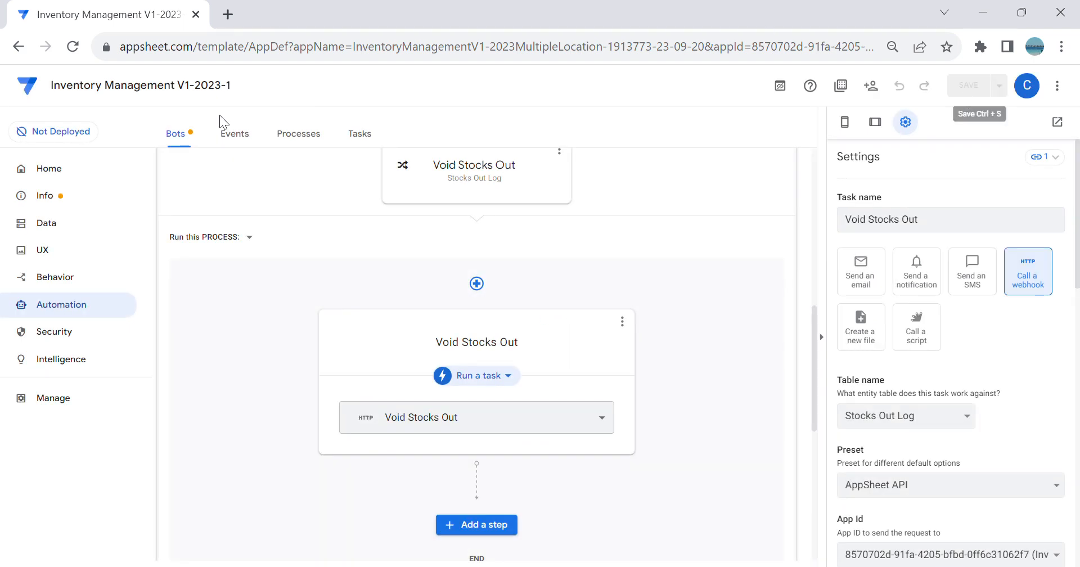
Step: In the app preview, check the Banana quantity in the 3:56 PM Stocks Out entry and A-Store's available stocks, and return to Stocks Out
{"action": "left_click", "coordinate": [72, 234]}
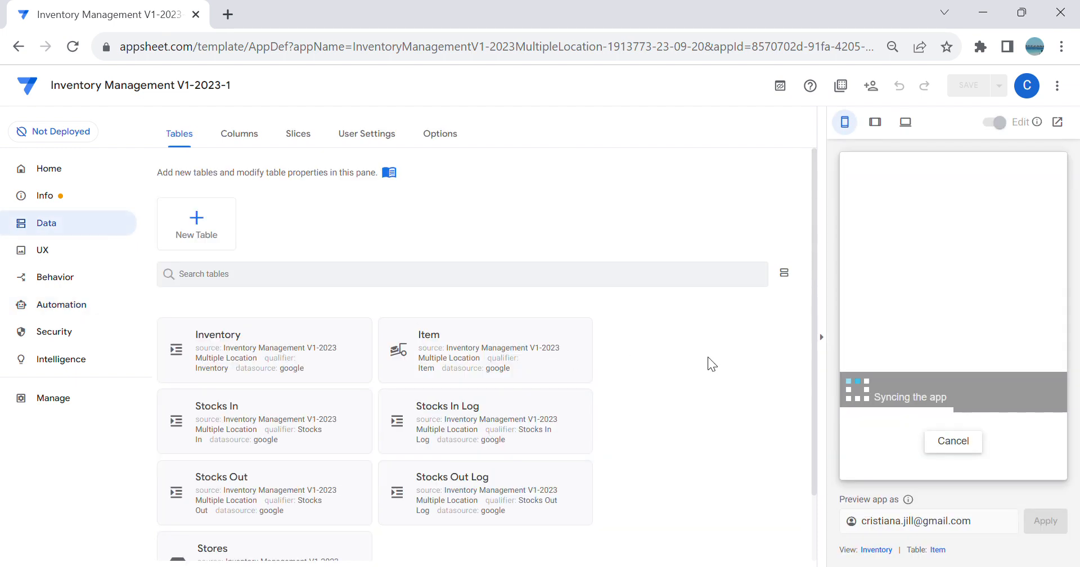
{"action": "left_click", "coordinate": [956, 458]}
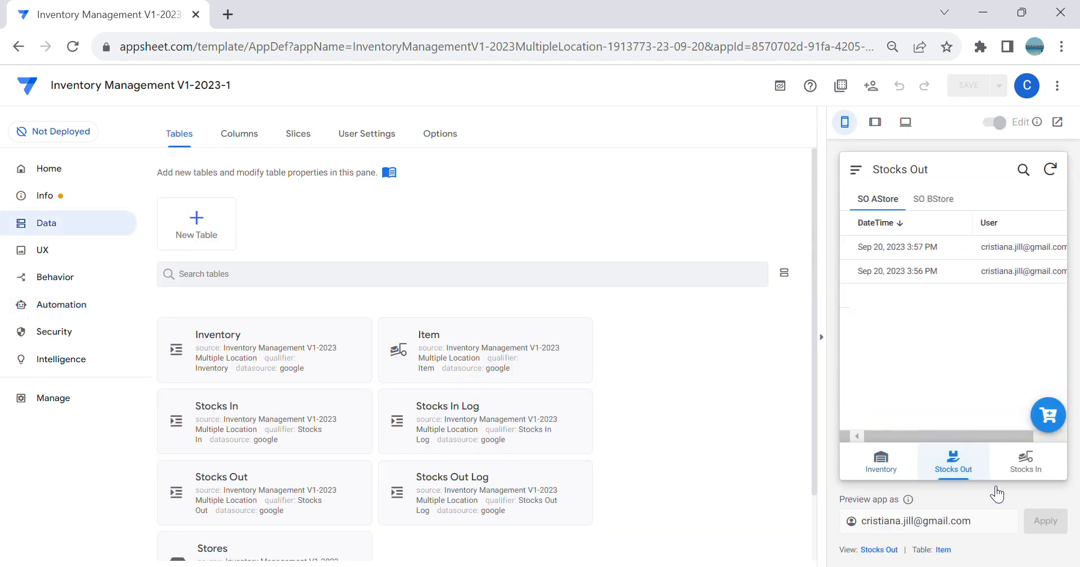
{"action": "left_click", "coordinate": [974, 276]}
{"action": "scroll", "coordinate": [979, 296], "scroll_direction": "down", "scroll_amount": 2}
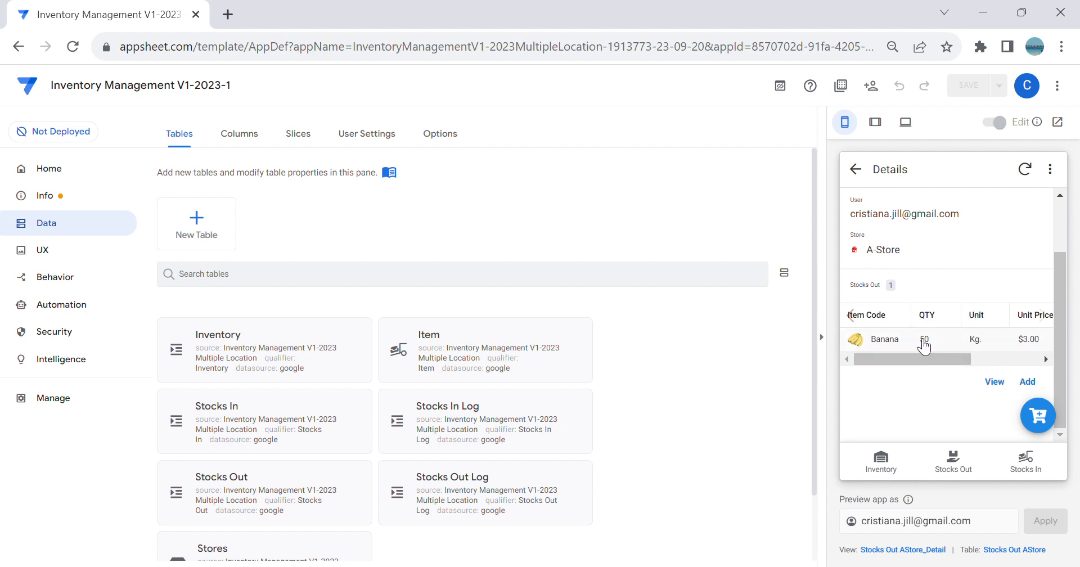
{"action": "mouse_move", "coordinate": [923, 354]}
{"action": "left_mouse_down"}
{"action": "mouse_move", "coordinate": [1011, 368]}
{"action": "mouse_move", "coordinate": [909, 362]}
{"action": "left_mouse_up"}
{"action": "left_click", "coordinate": [899, 460]}
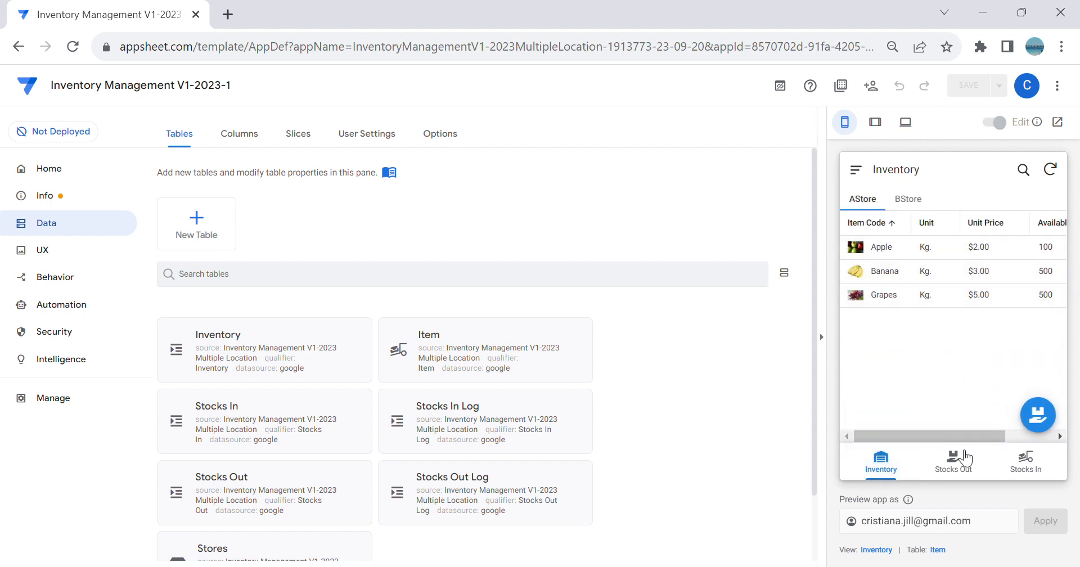
{"action": "left_click", "coordinate": [954, 460]}
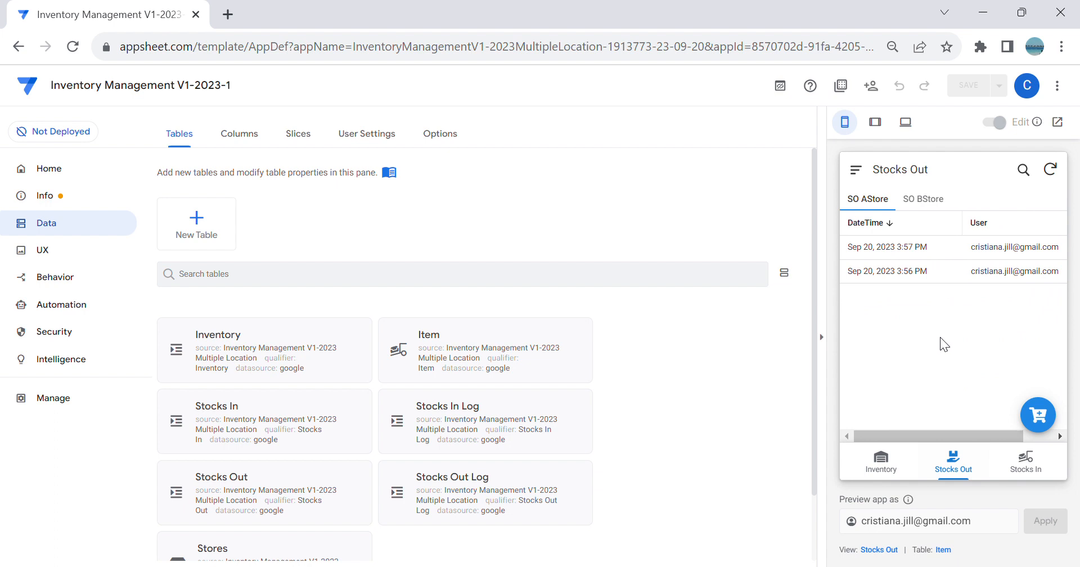
Step: Delete the Banana item from A-Store's 3:56 PM Stocks Out entry in the app preview and confirm the deletion
{"action": "left_click", "coordinate": [959, 276]}
{"action": "scroll", "coordinate": [974, 311], "scroll_direction": "down", "scroll_amount": 2}
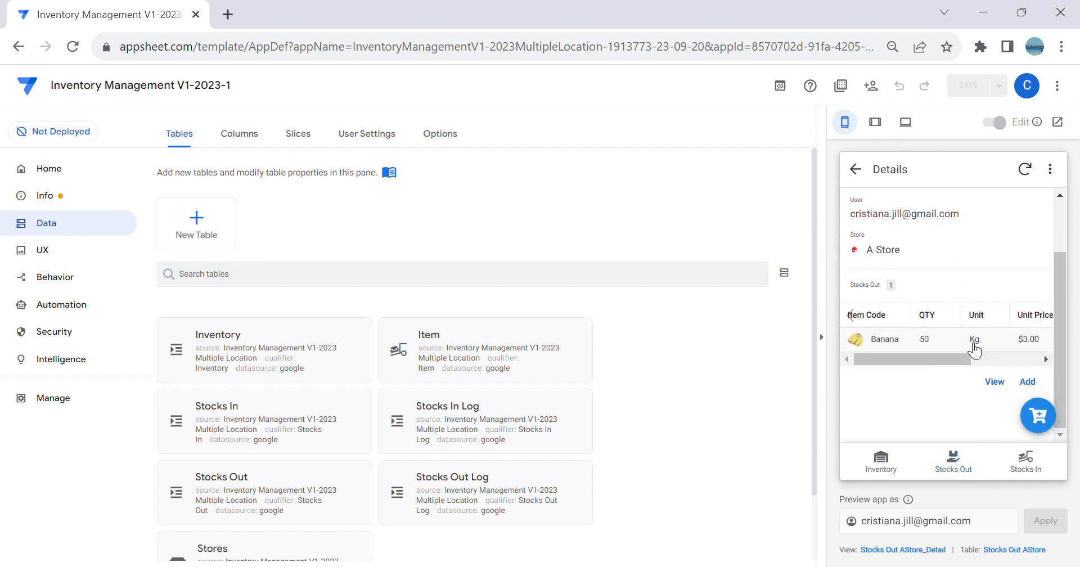
{"action": "left_click", "coordinate": [1000, 383]}
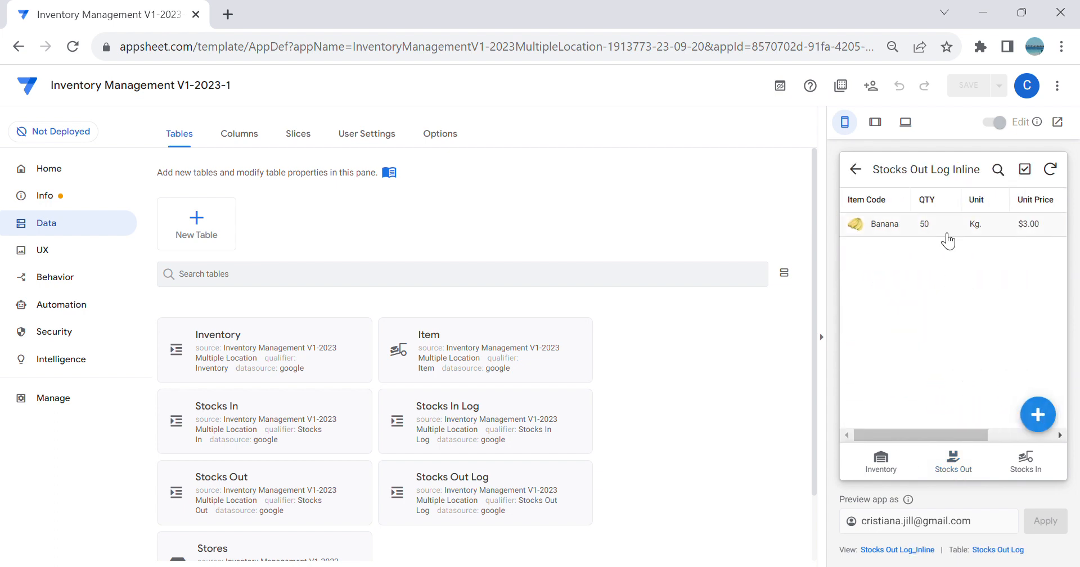
{"action": "left_click", "coordinate": [855, 168]}
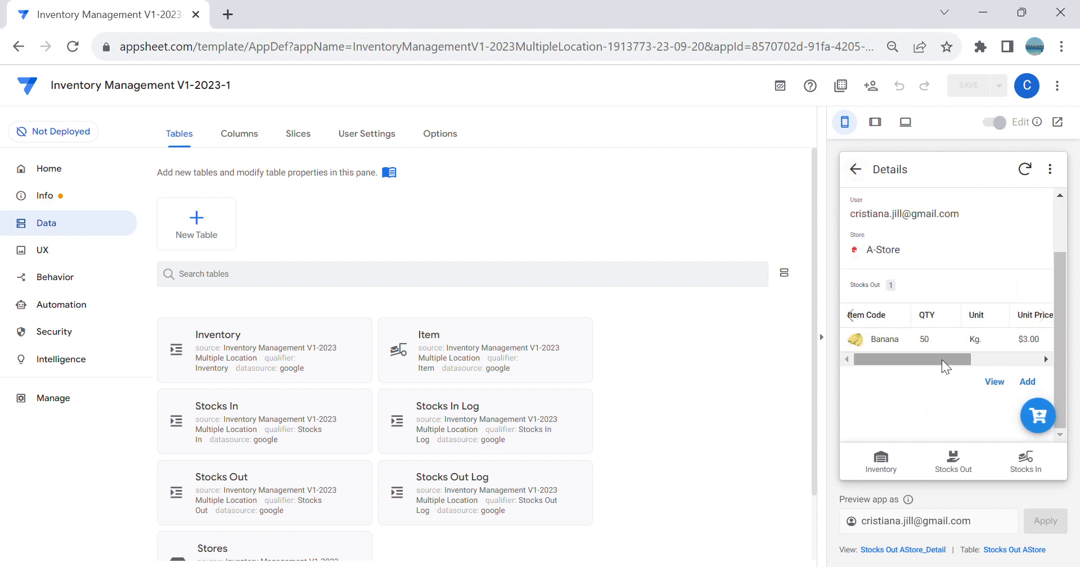
{"action": "left_click", "coordinate": [939, 342]}
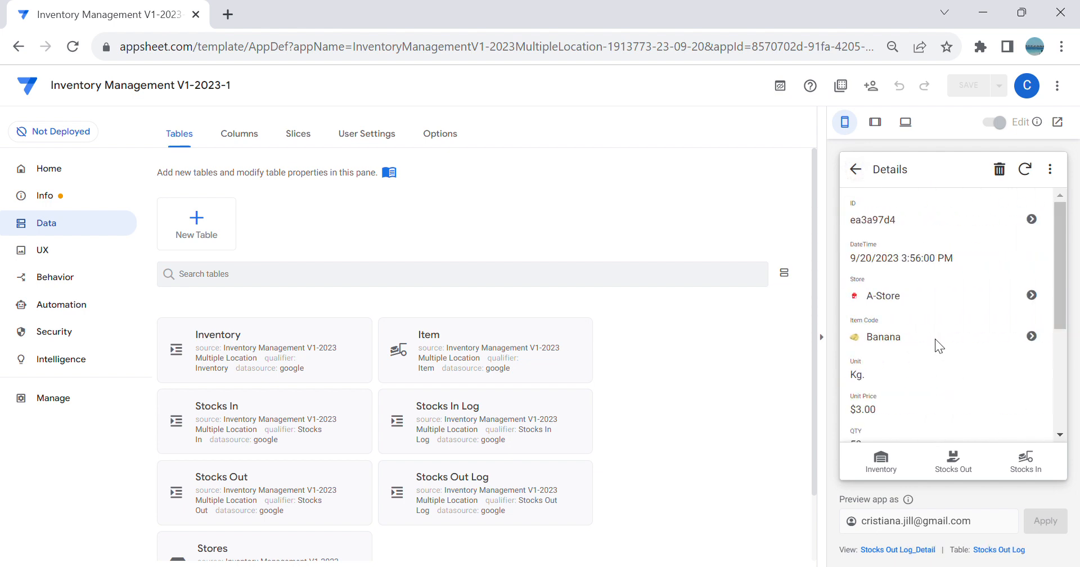
{"action": "left_click", "coordinate": [1000, 170]}
{"action": "left_click", "coordinate": [1034, 314]}
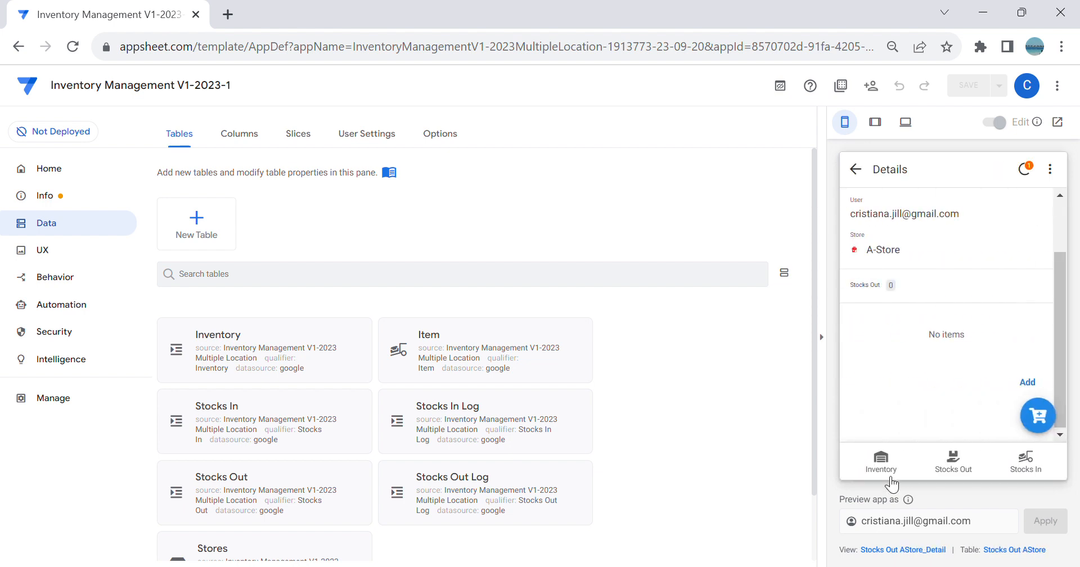
Step: Check A-Store's available stocks in the preview's Inventory view, and reopen the 3:56 PM Stocks Out entry
{"action": "left_click", "coordinate": [916, 459]}
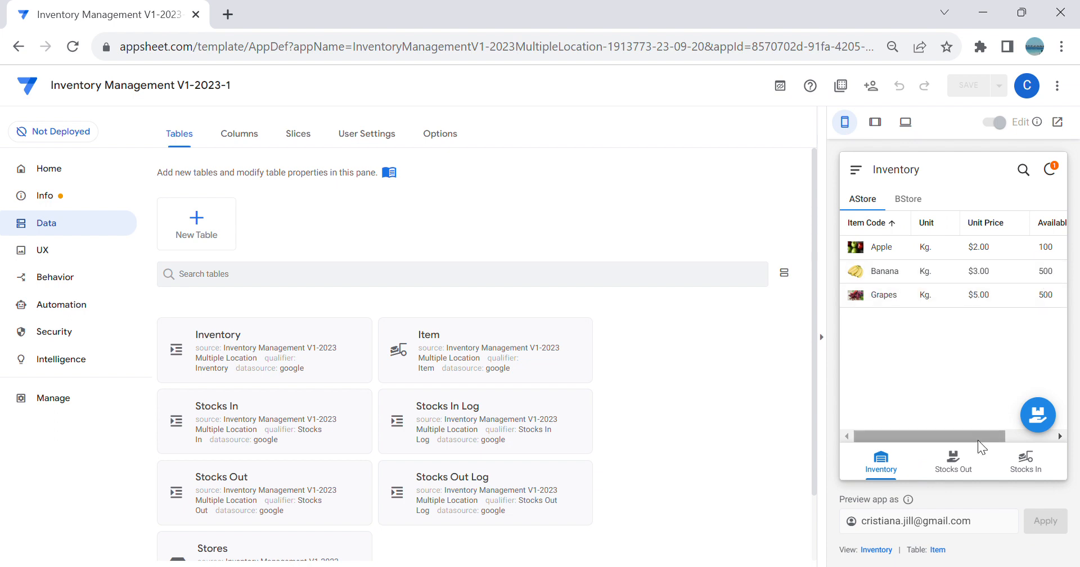
{"action": "left_click_drag", "start_coordinate": [978, 440], "coordinate": [984, 437]}
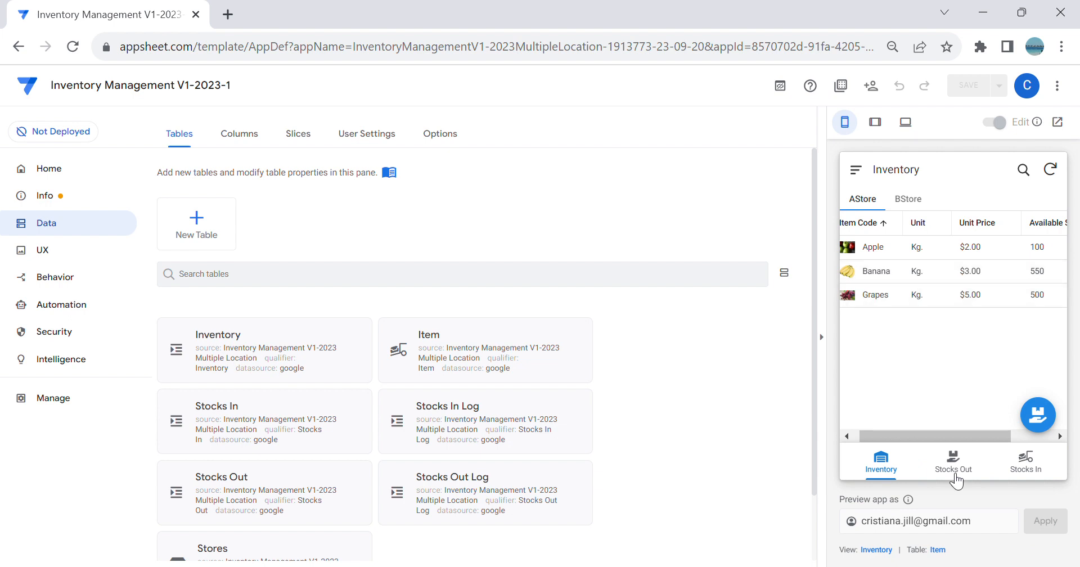
{"action": "left_click", "coordinate": [954, 472]}
{"action": "left_click", "coordinate": [883, 460]}
{"action": "left_click", "coordinate": [956, 468]}
{"action": "left_click", "coordinate": [961, 280]}
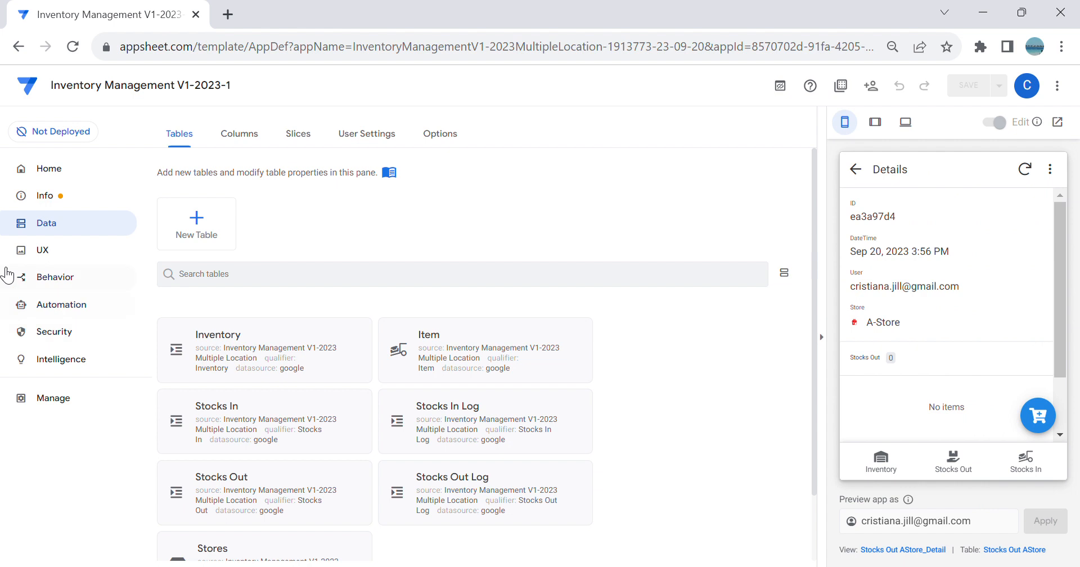
Step: Search the data tables for "stoc" and open the Stocks Out table's settings to examine its allowed updates
{"action": "left_click", "coordinate": [54, 286]}
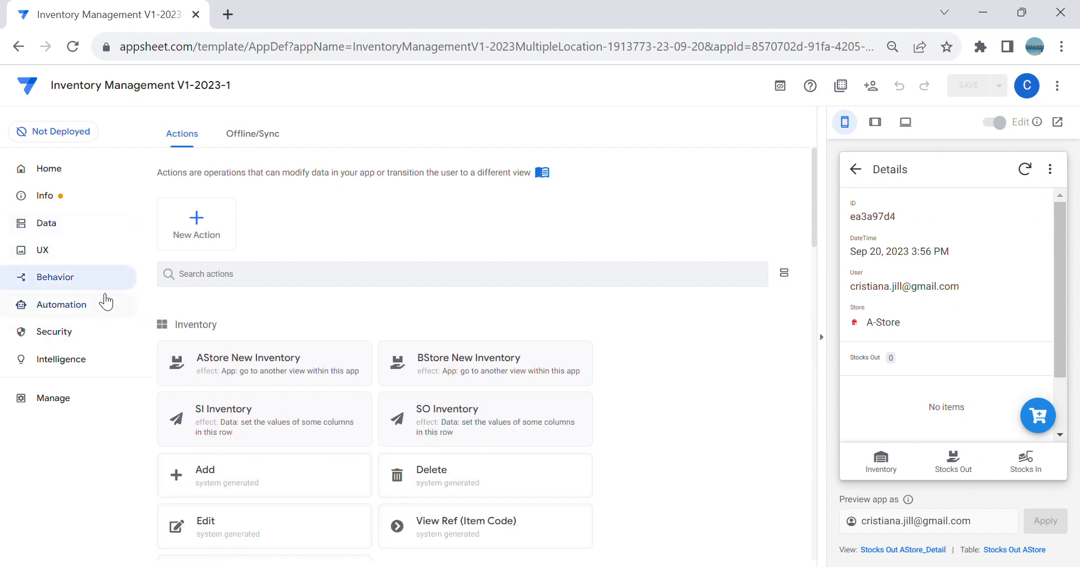
{"action": "left_click", "coordinate": [76, 225]}
{"action": "type", "text": "stoc"}
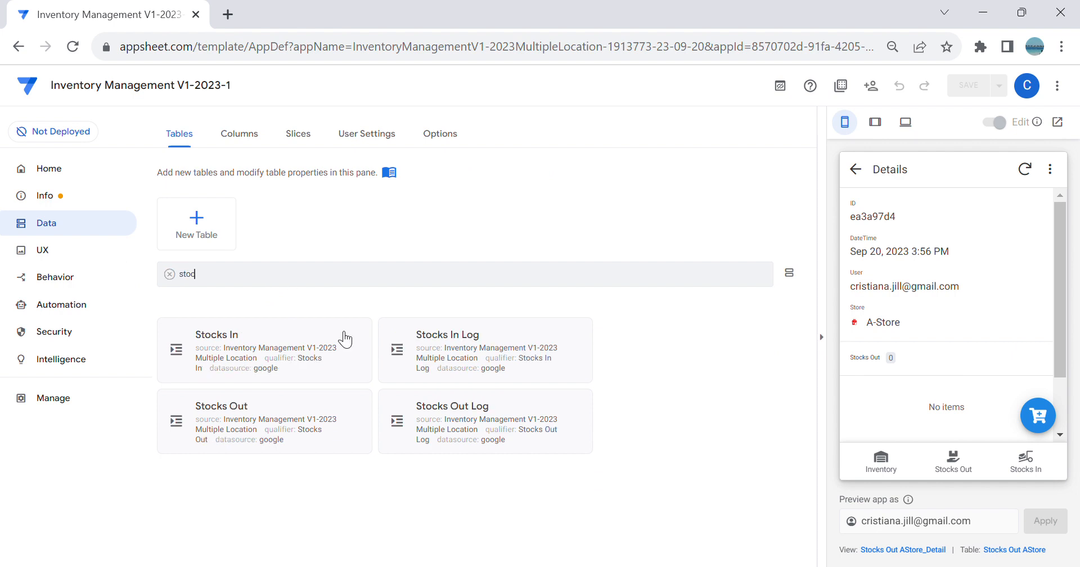
{"action": "left_click", "coordinate": [317, 442]}
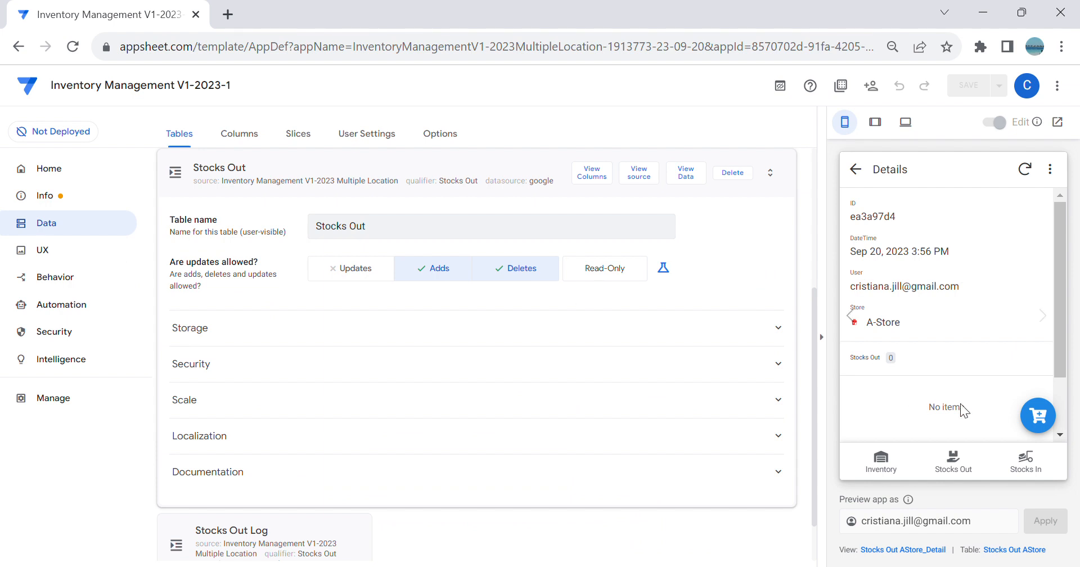
Step: Look through the Inventory and Item actions, and check the items in A-Store's 3:57 PM Stocks Out entry
{"action": "left_click", "coordinate": [77, 281]}
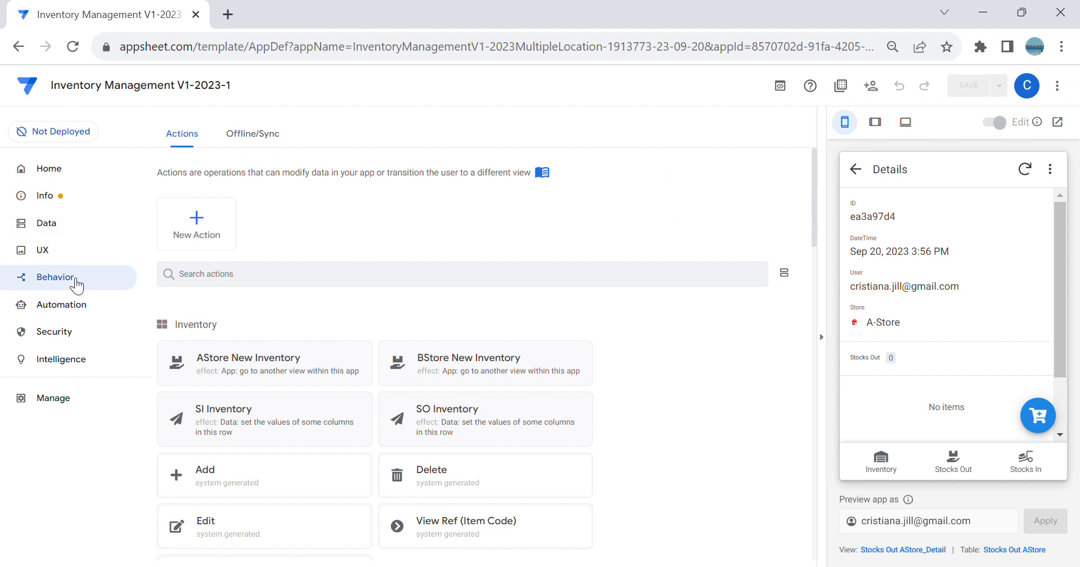
{"action": "scroll", "coordinate": [301, 290], "scroll_direction": "down", "scroll_amount": 8}
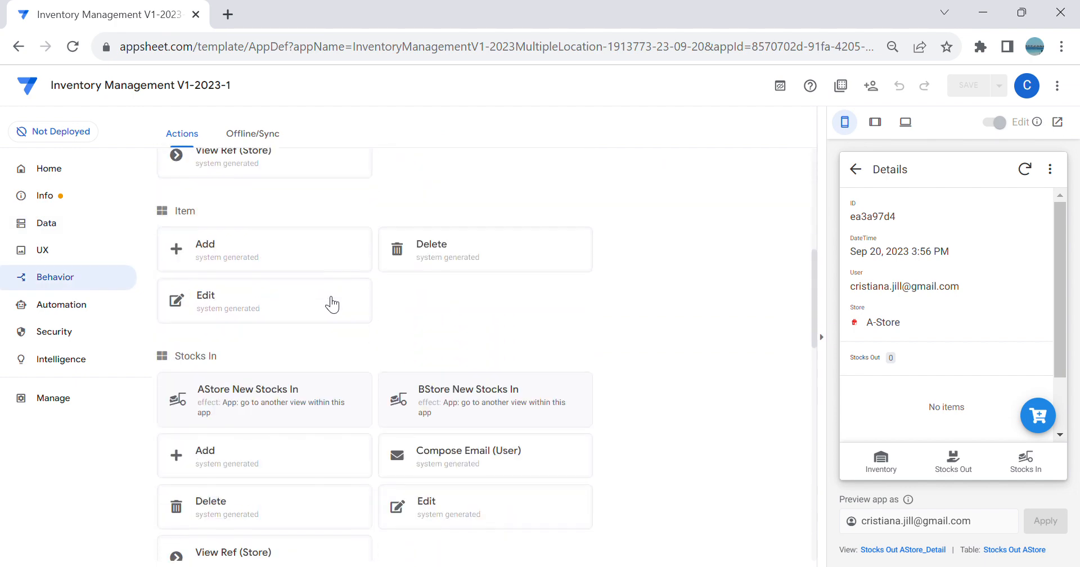
{"action": "scroll", "coordinate": [340, 308], "scroll_direction": "up", "scroll_amount": 8}
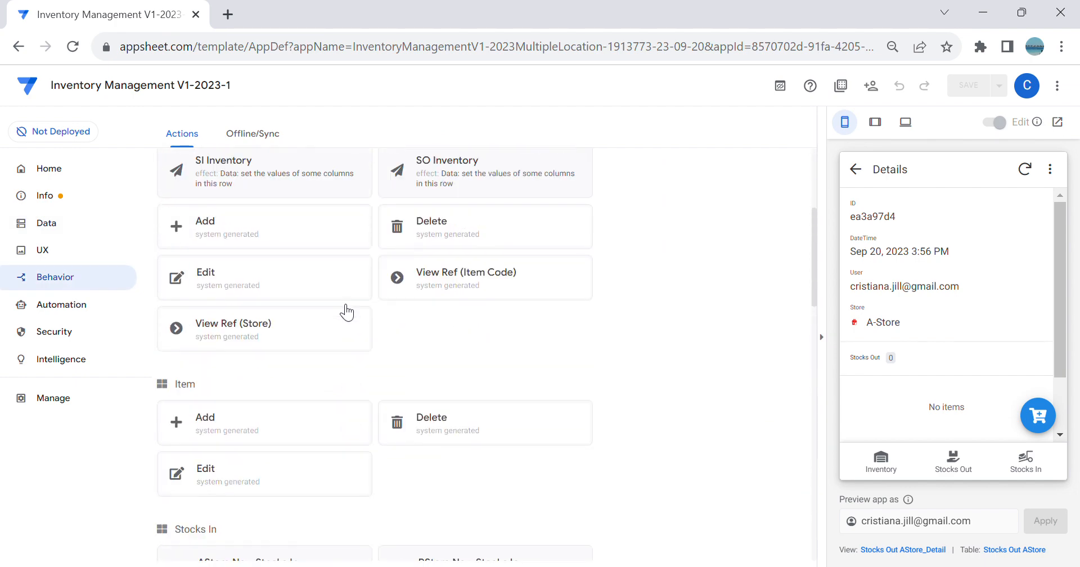
{"action": "scroll", "coordinate": [343, 305], "scroll_direction": "down", "scroll_amount": 2}
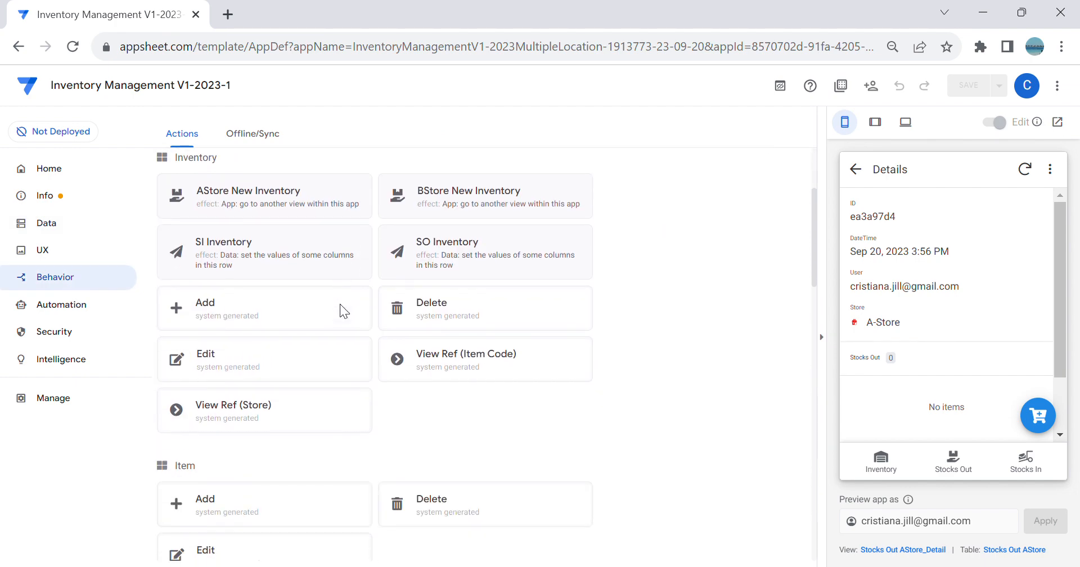
{"action": "left_click", "coordinate": [967, 466]}
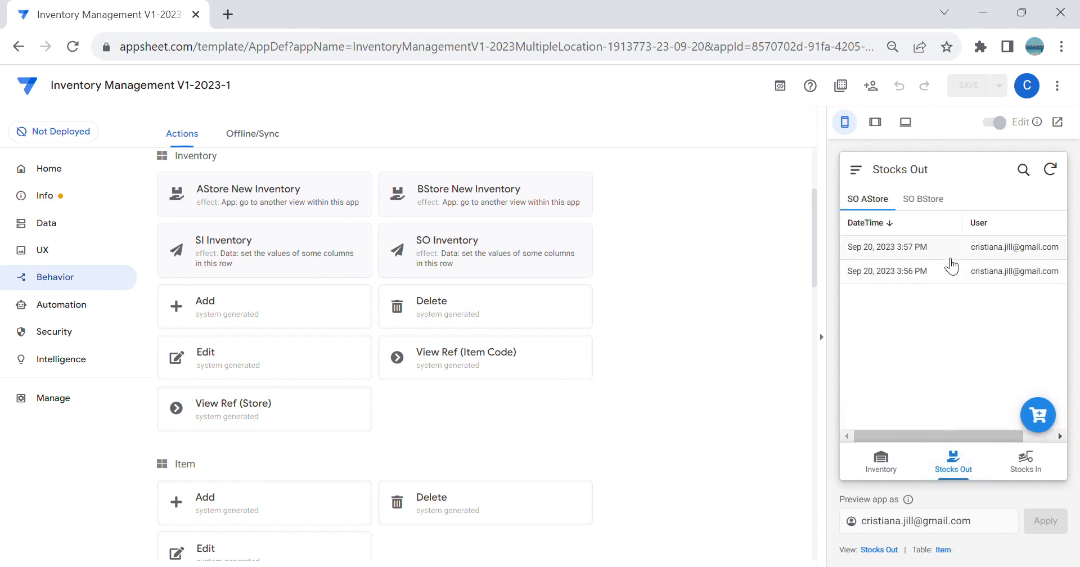
{"action": "left_click", "coordinate": [952, 251]}
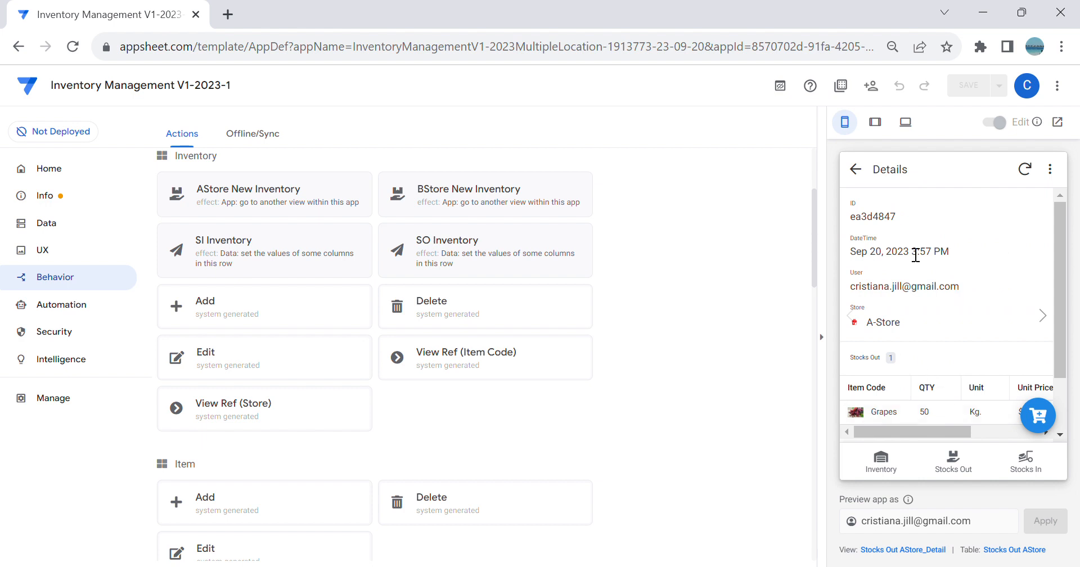
{"action": "scroll", "coordinate": [895, 288], "scroll_direction": "down", "scroll_amount": 2}
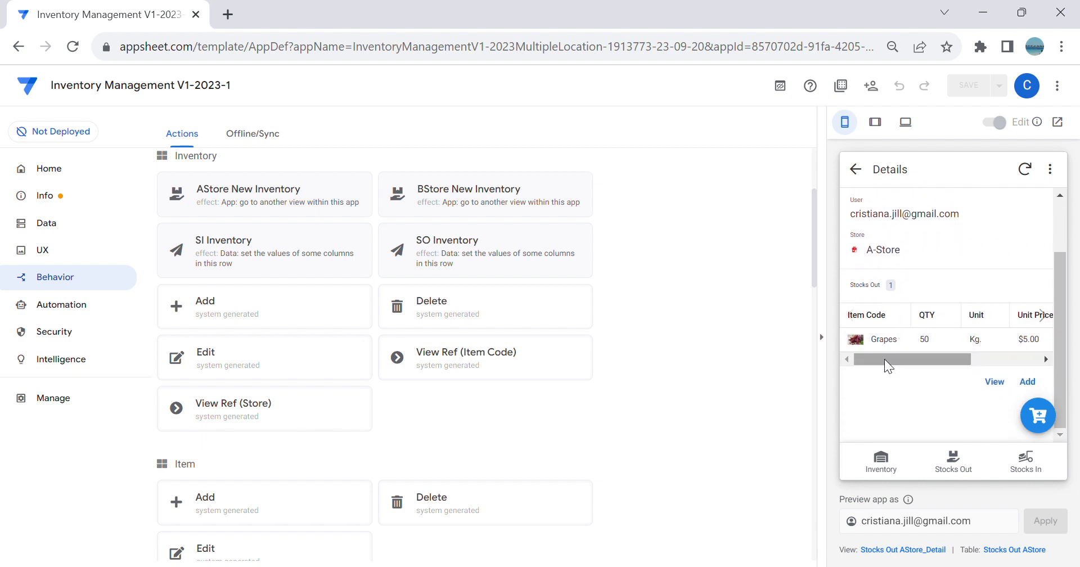
{"action": "left_click", "coordinate": [961, 471]}
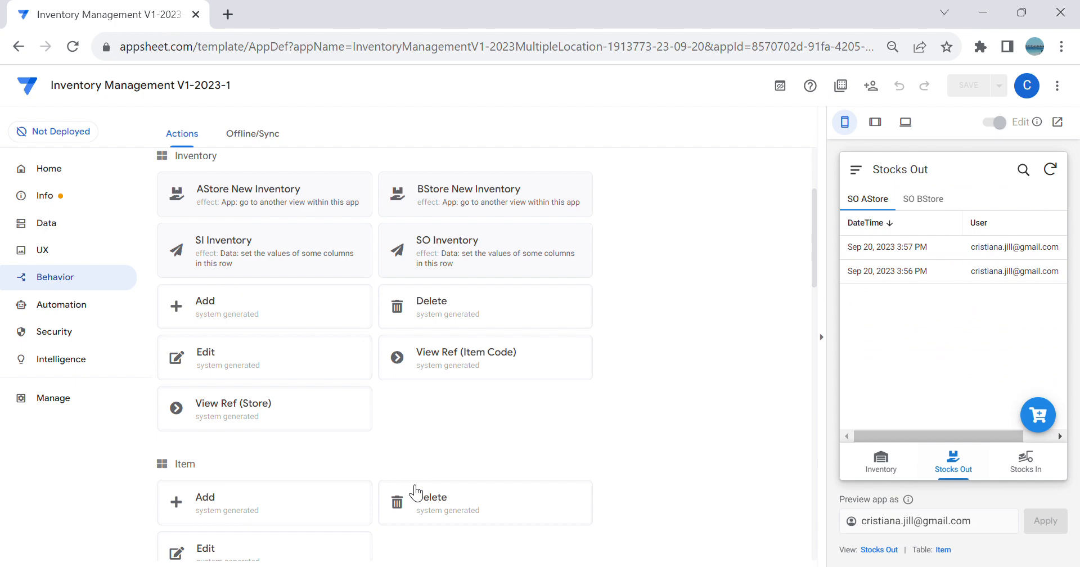
Step: Open the Stocks Out table's system-generated Delete action and expand its behavior settings
{"action": "scroll", "coordinate": [458, 411], "scroll_direction": "up", "scroll_amount": 3}
{"action": "scroll", "coordinate": [470, 410], "scroll_direction": "down", "scroll_amount": 5}
{"action": "scroll", "coordinate": [490, 410], "scroll_direction": "up", "scroll_amount": 3}
{"action": "scroll", "coordinate": [495, 409], "scroll_direction": "down", "scroll_amount": 7}
{"action": "scroll", "coordinate": [500, 420], "scroll_direction": "down", "scroll_amount": 6}
{"action": "left_click", "coordinate": [348, 423]}
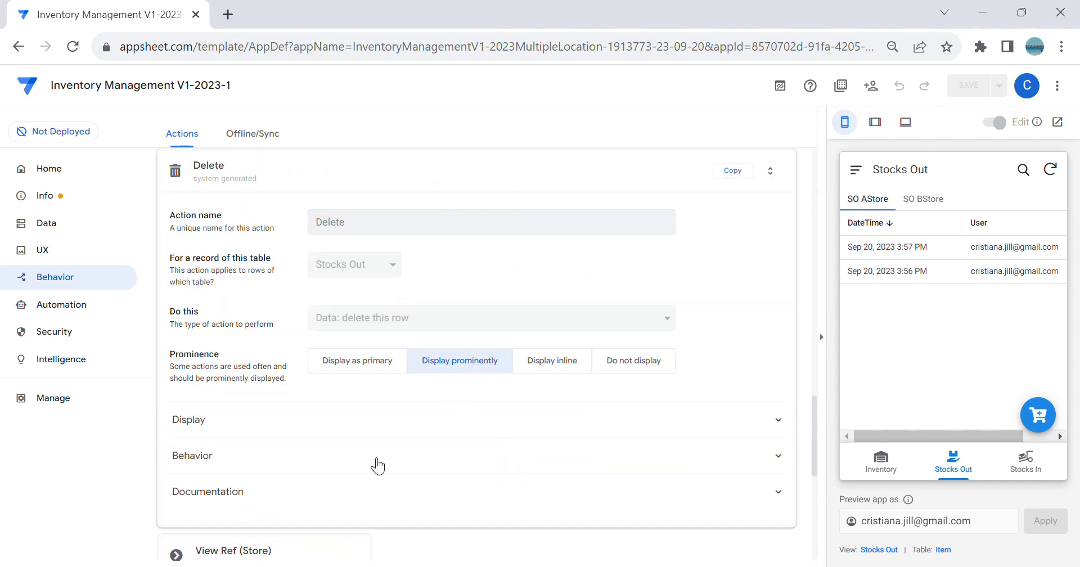
{"action": "left_click", "coordinate": [376, 459]}
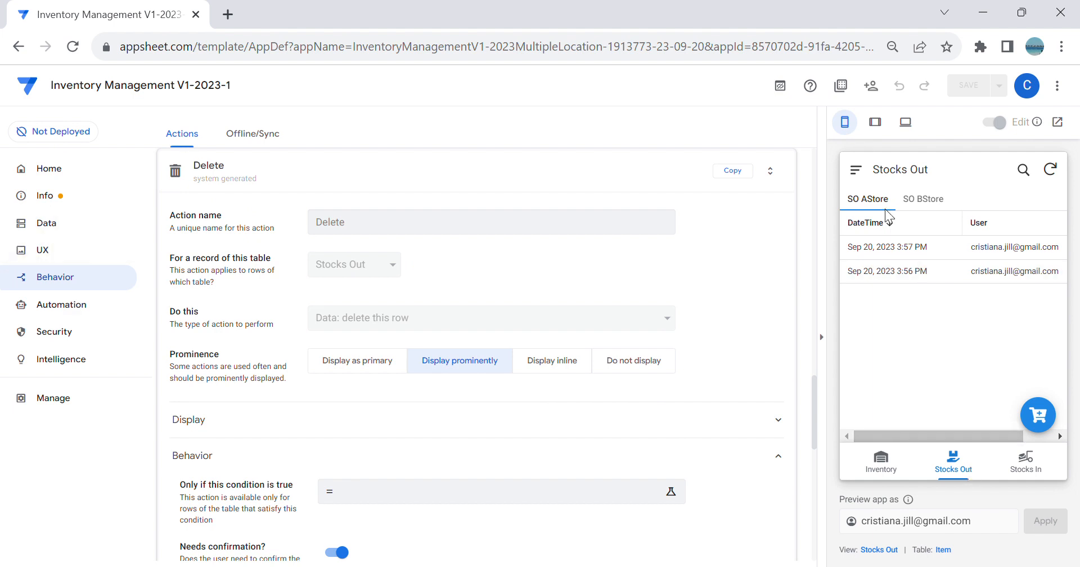
Step: Open the Stocks Out AStore slice from the tablet preview, add Delete to its slice actions, and save the app
{"action": "left_click", "coordinate": [878, 128]}
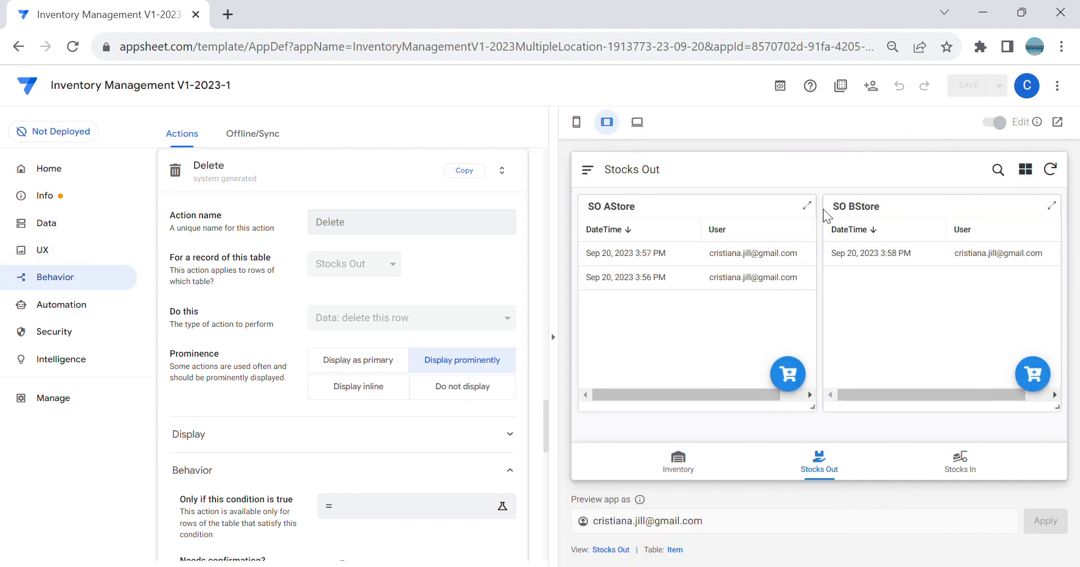
{"action": "left_click", "coordinate": [808, 206]}
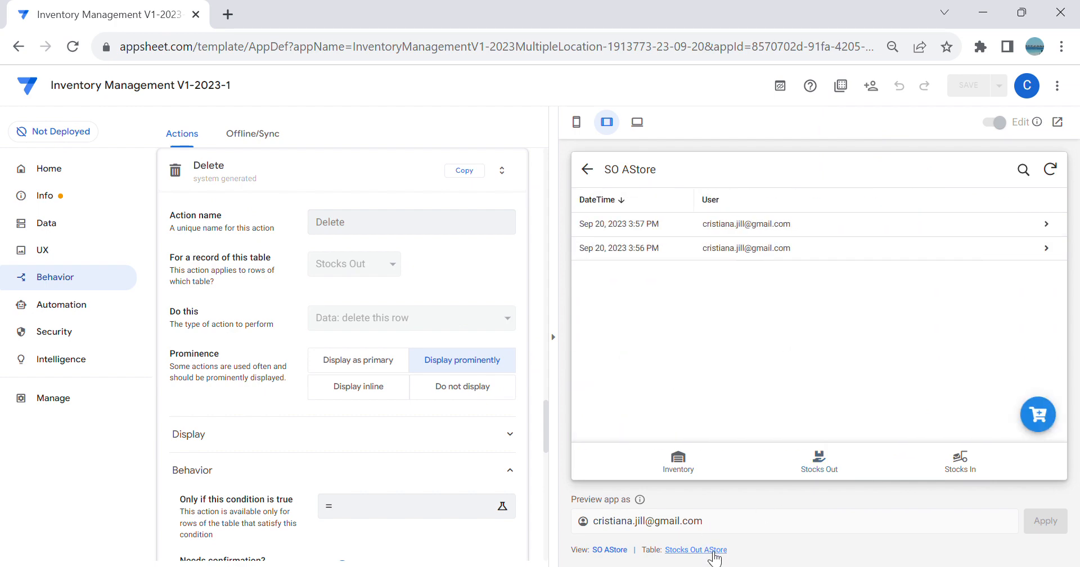
{"action": "left_click", "coordinate": [713, 554]}
{"action": "scroll", "coordinate": [483, 429], "scroll_direction": "down", "scroll_amount": 3}
{"action": "left_click", "coordinate": [344, 411]}
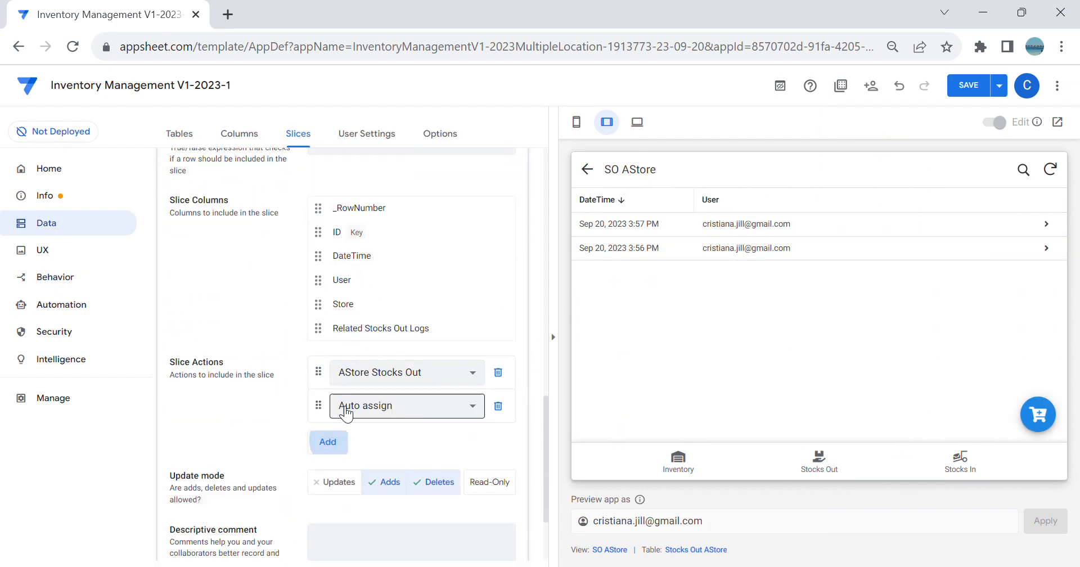
{"action": "left_click", "coordinate": [346, 413]}
{"action": "left_click", "coordinate": [388, 426]}
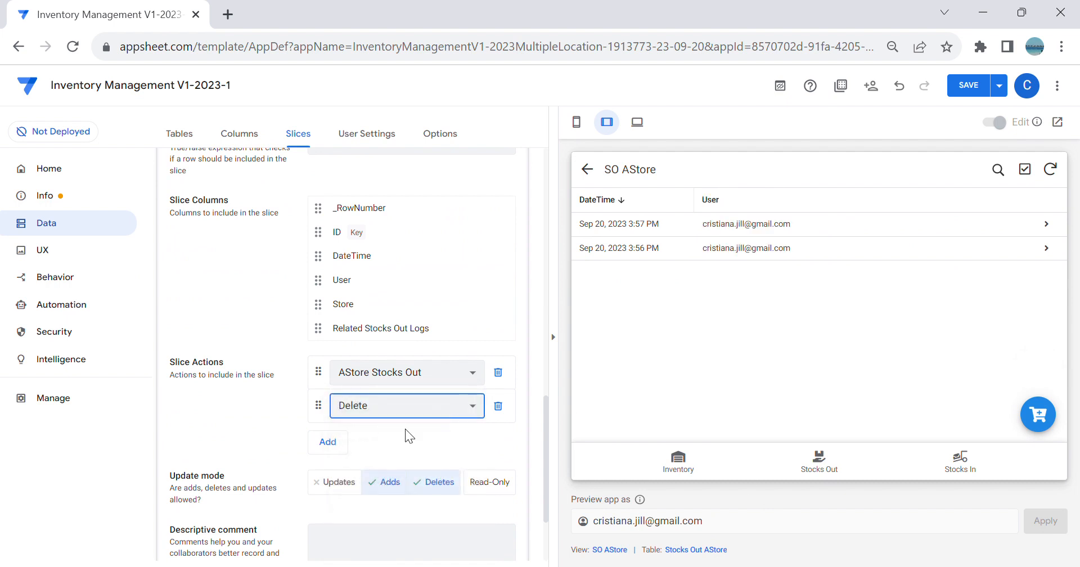
{"action": "left_click", "coordinate": [970, 90]}
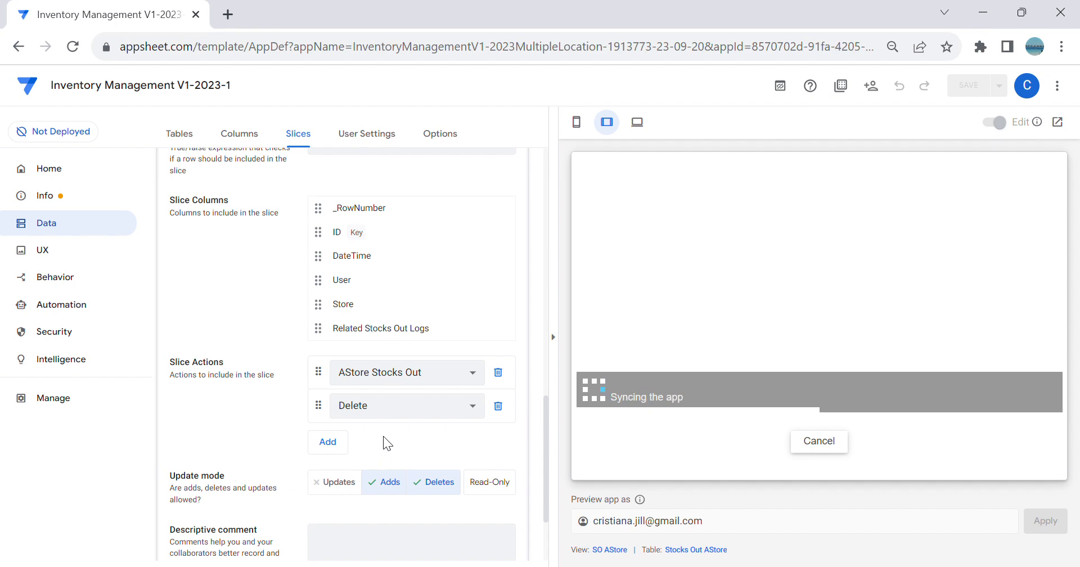
{"action": "scroll", "coordinate": [383, 437], "scroll_direction": "up", "scroll_amount": 6}
{"action": "scroll", "coordinate": [359, 373], "scroll_direction": "down", "scroll_amount": 3}
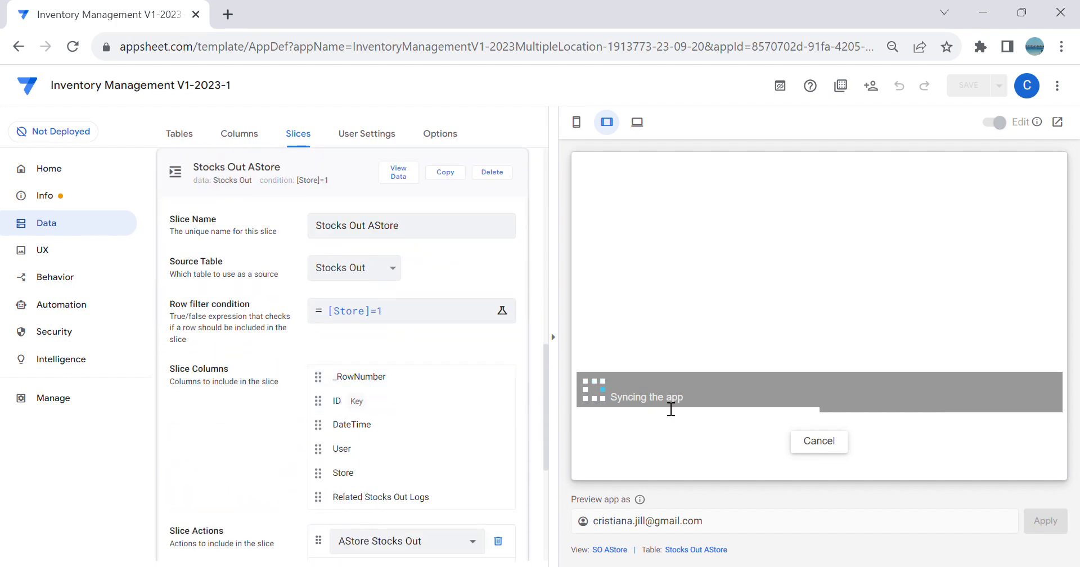
Step: In the phone preview, check the details and delete option of A-Store's 3:56 PM and 3:57 PM Stocks Out entries
{"action": "left_click", "coordinate": [576, 123]}
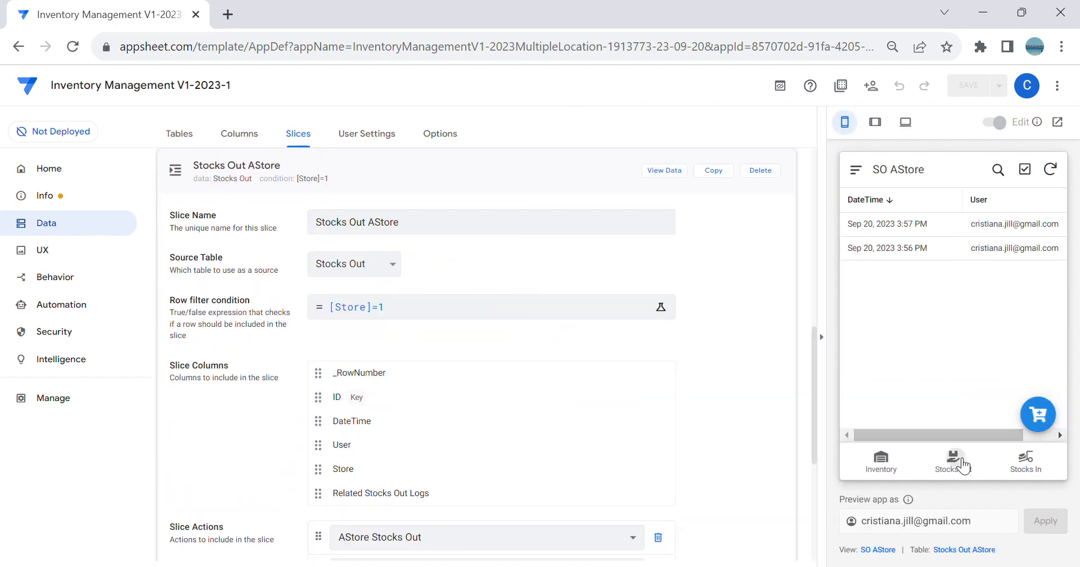
{"action": "left_click", "coordinate": [954, 460]}
{"action": "left_click", "coordinate": [957, 302]}
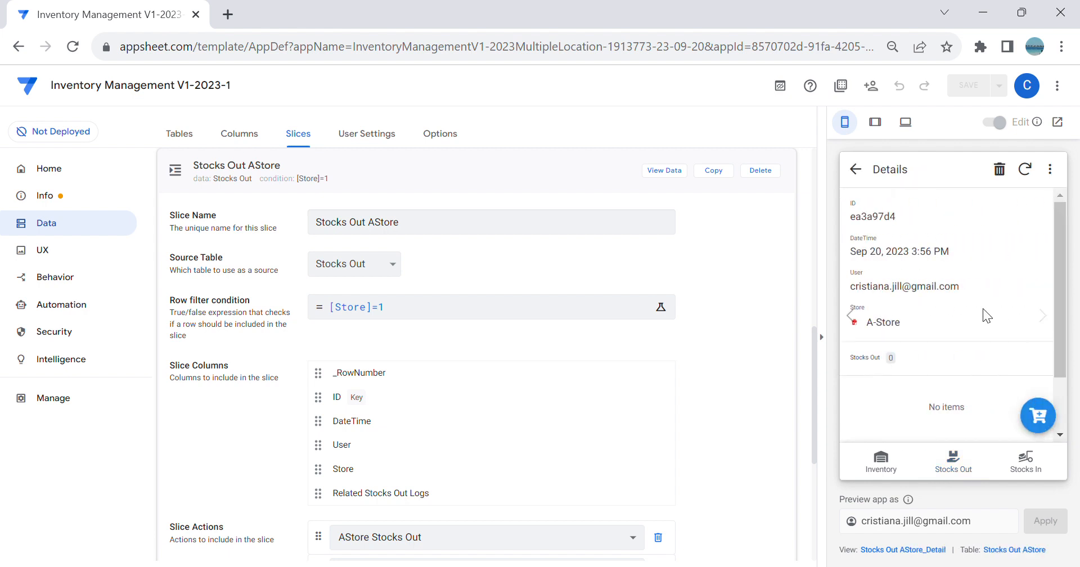
{"action": "left_click", "coordinate": [856, 169]}
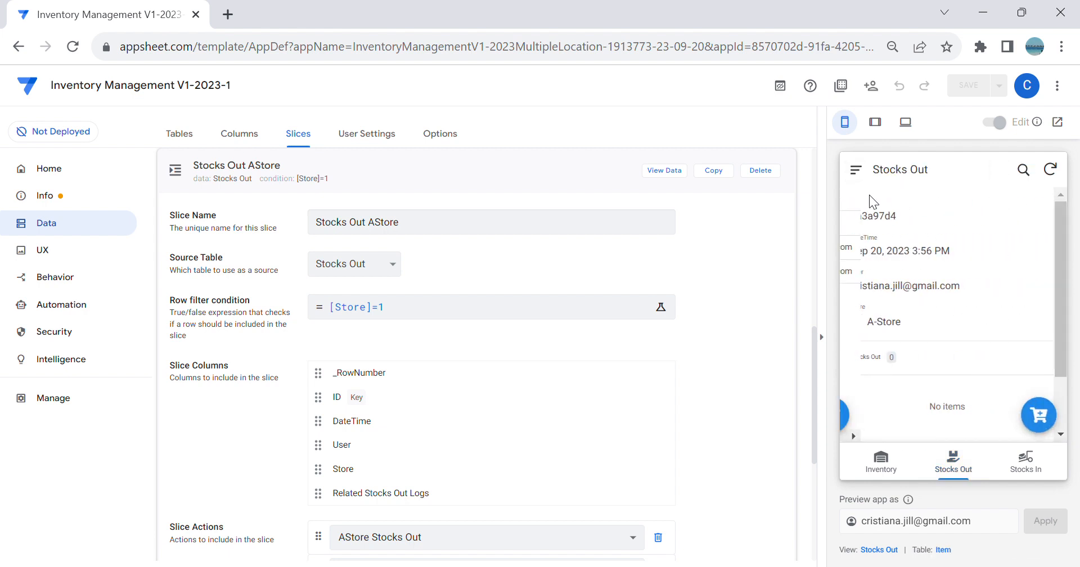
{"action": "left_click", "coordinate": [876, 252]}
{"action": "scroll", "coordinate": [988, 341], "scroll_direction": "down", "scroll_amount": 1}
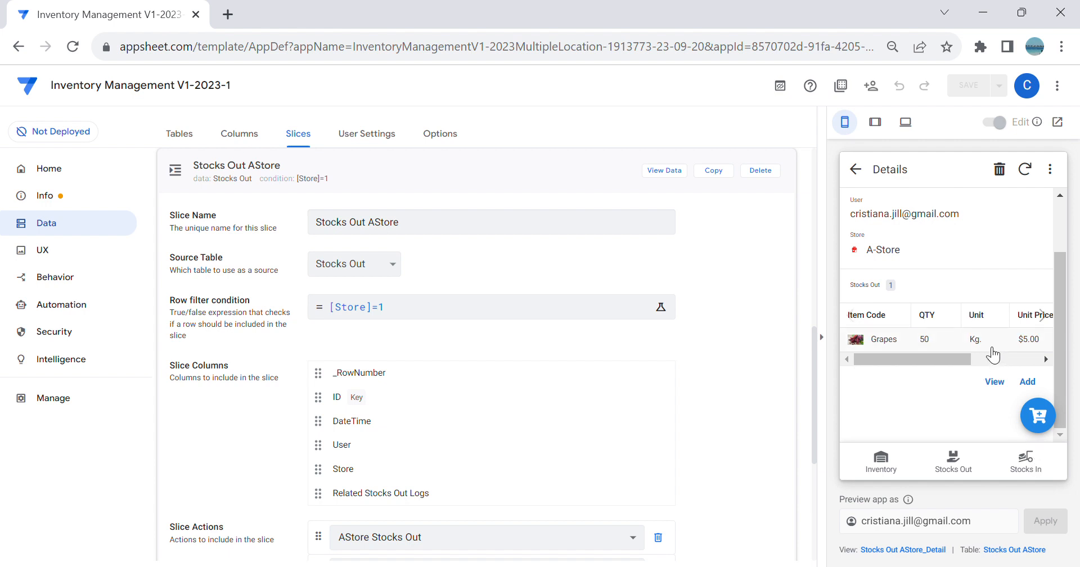
{"action": "scroll", "coordinate": [920, 359], "scroll_direction": "right", "scroll_amount": 2}
{"action": "scroll", "coordinate": [923, 324], "scroll_direction": "up", "scroll_amount": 1}
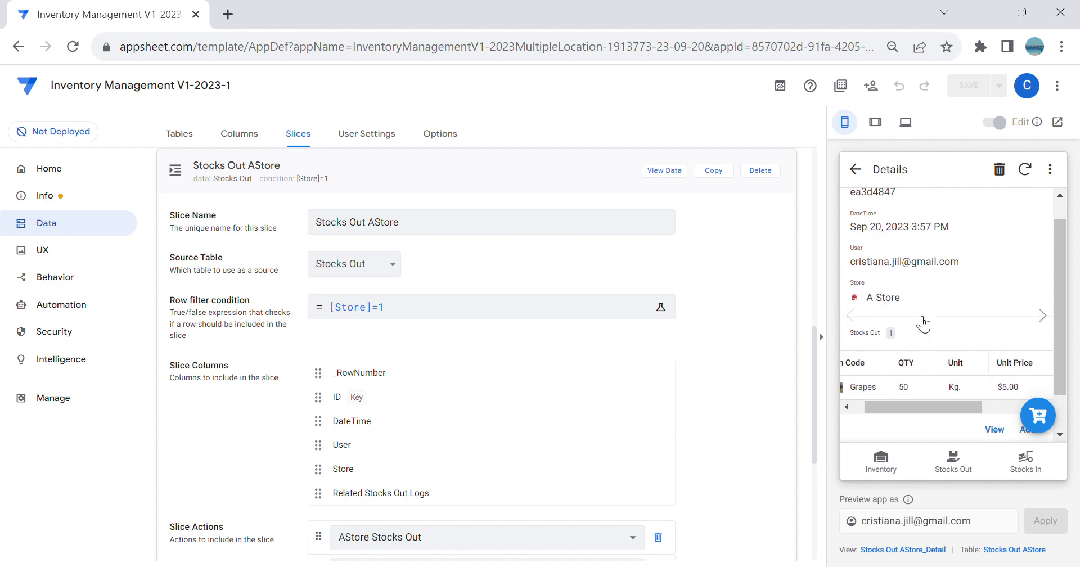
{"action": "scroll", "coordinate": [923, 325], "scroll_direction": "up", "scroll_amount": 1}
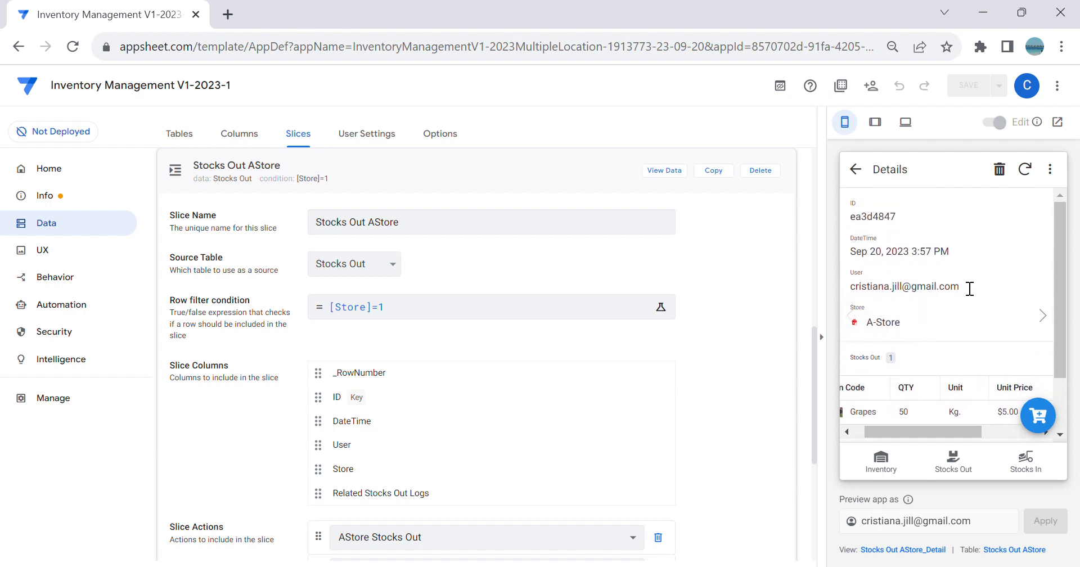
Step: Open the Stocks Out table's system-generated Delete action and show its behavior settings
{"action": "left_click", "coordinate": [79, 285]}
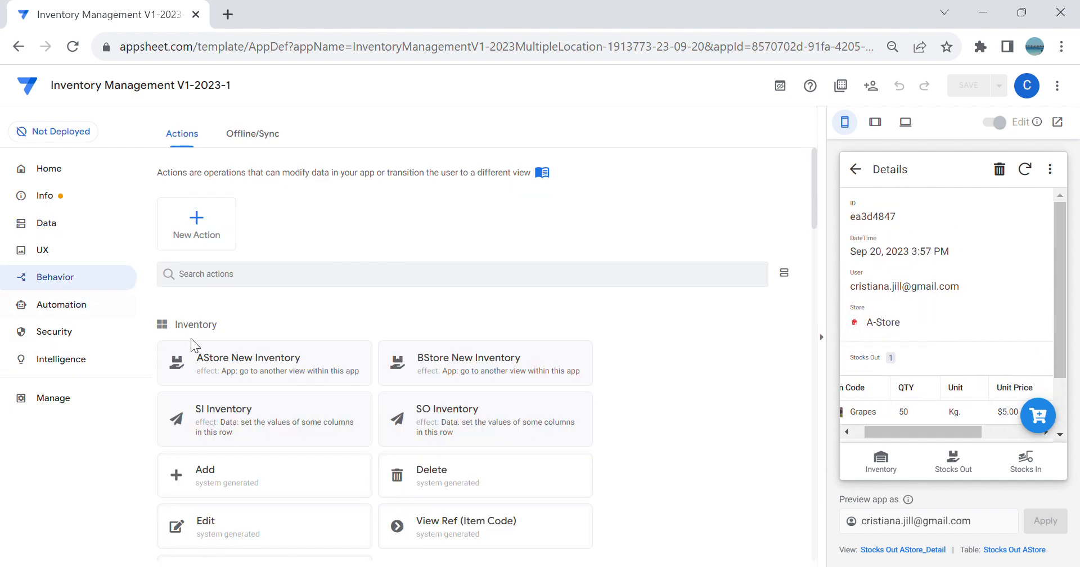
{"action": "scroll", "coordinate": [265, 345], "scroll_direction": "down", "scroll_amount": 12}
{"action": "scroll", "coordinate": [349, 337], "scroll_direction": "down", "scroll_amount": 7}
{"action": "left_click", "coordinate": [355, 339]}
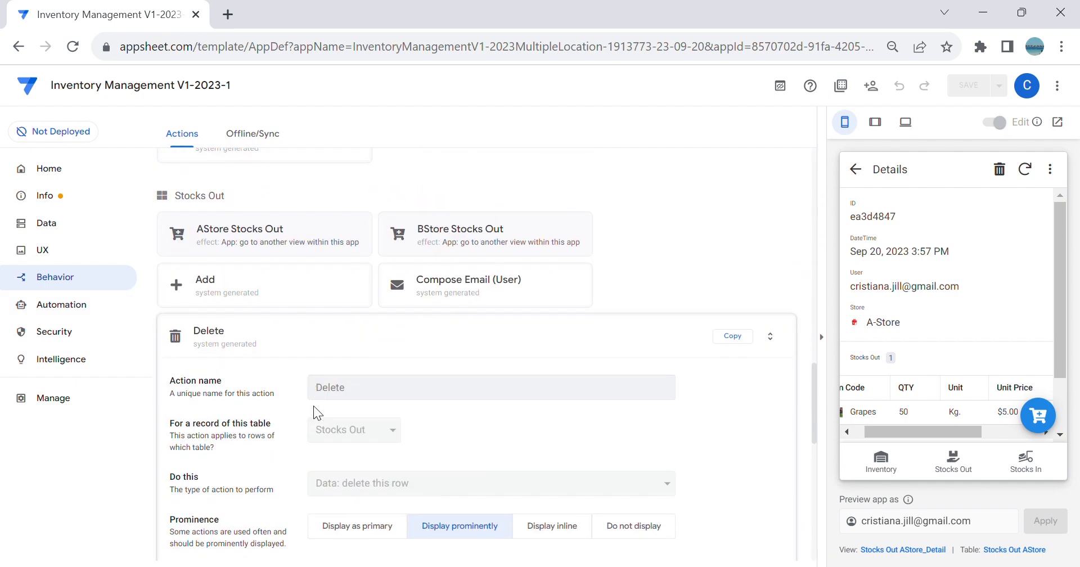
{"action": "scroll", "coordinate": [321, 414], "scroll_direction": "down", "scroll_amount": 4}
{"action": "left_click", "coordinate": [332, 373]}
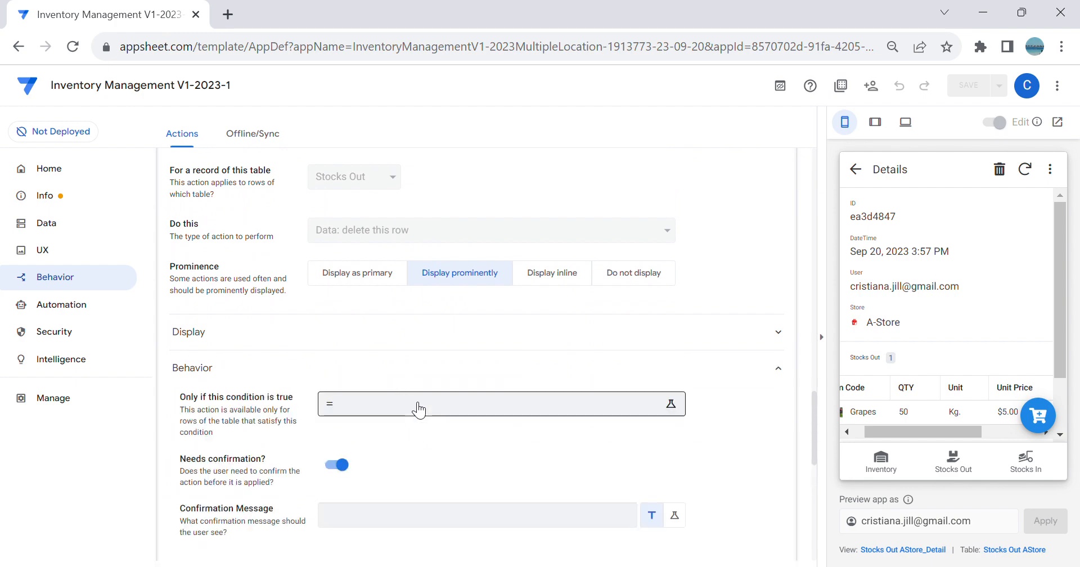
Step: Set the Delete action's availability condition to ISNOTBLANK([Related Stocks Out Logs]) and save the app
{"action": "left_click", "coordinate": [418, 410]}
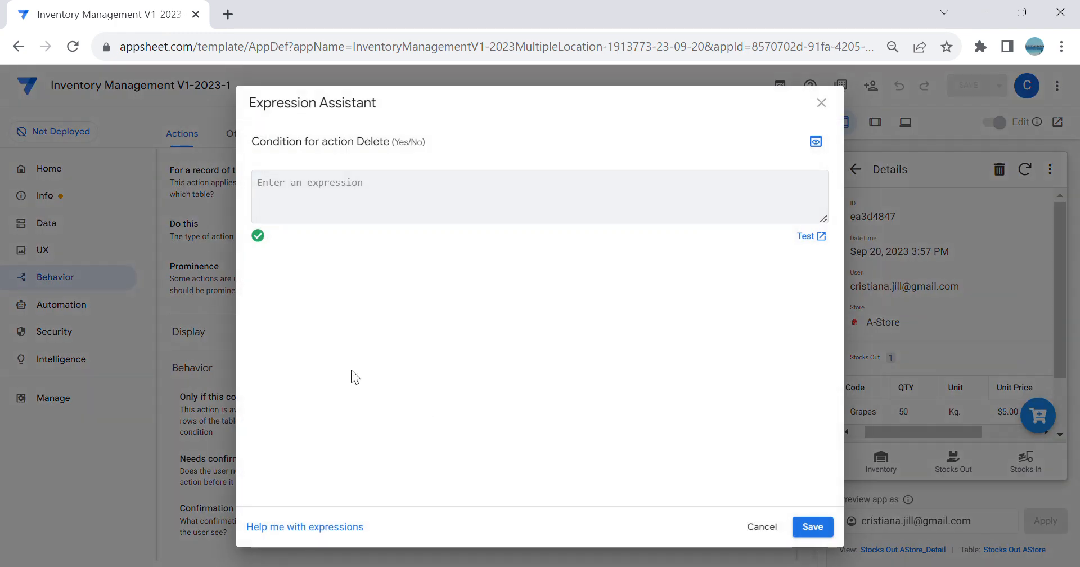
{"action": "left_click", "coordinate": [410, 191]}
{"action": "type", "text": "IS"}
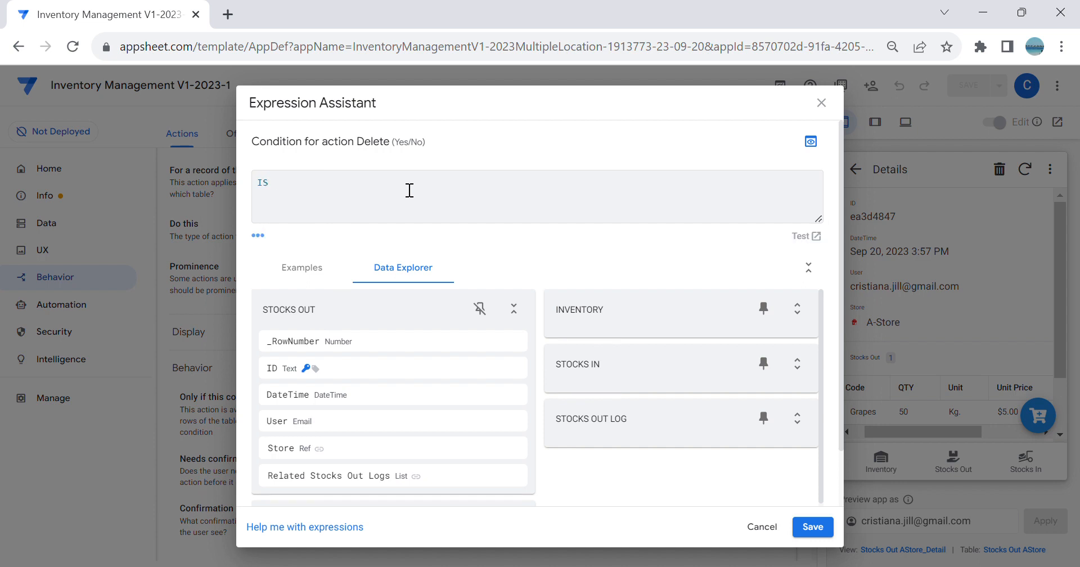
{"action": "type", "text": "NOTBLANK(["}
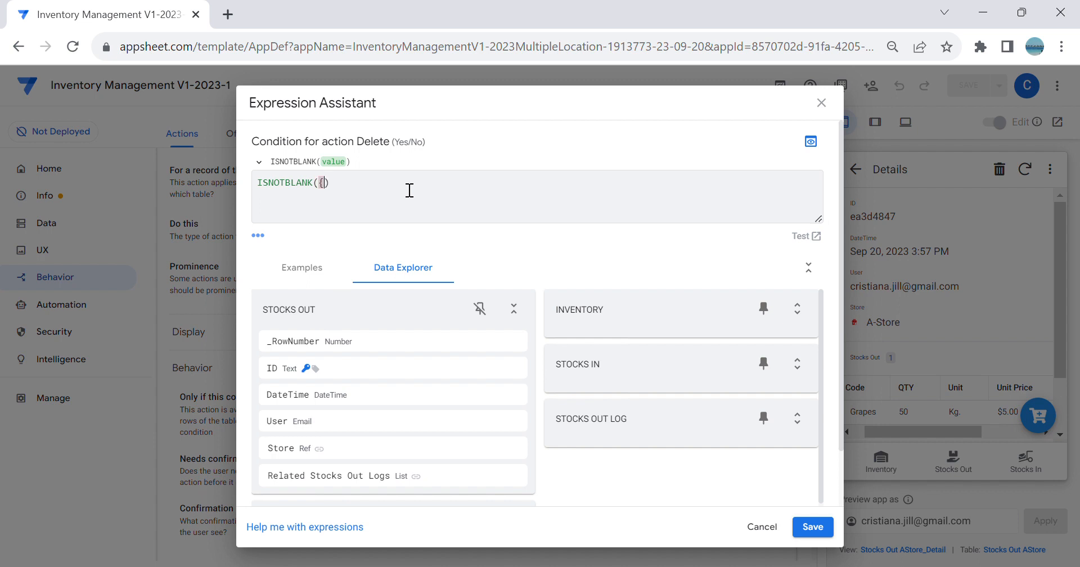
{"action": "key", "text": "BackSpace"}
{"action": "type", "text": "[re"}
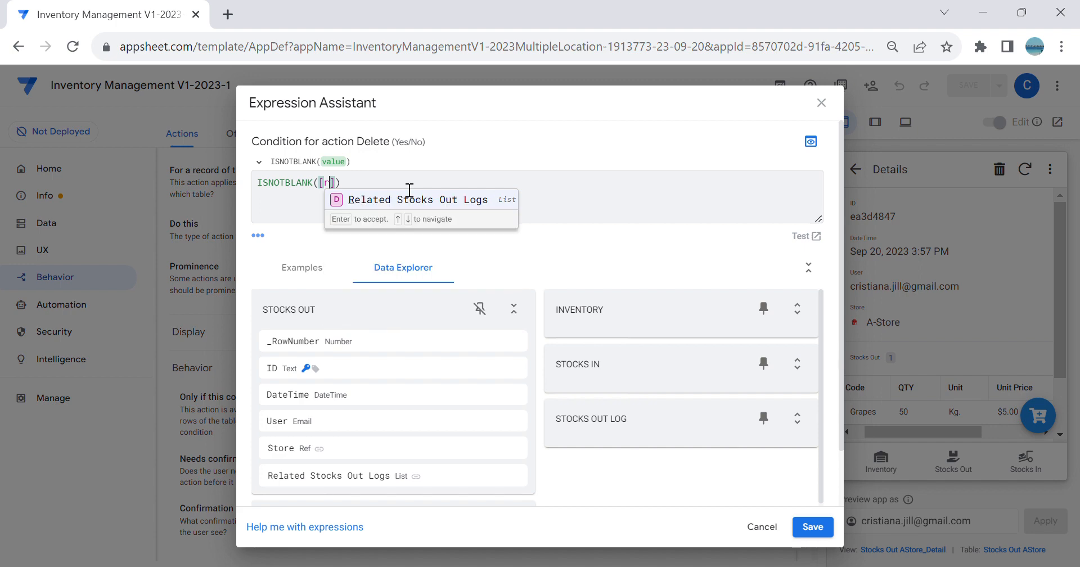
{"action": "key", "text": "Return"}
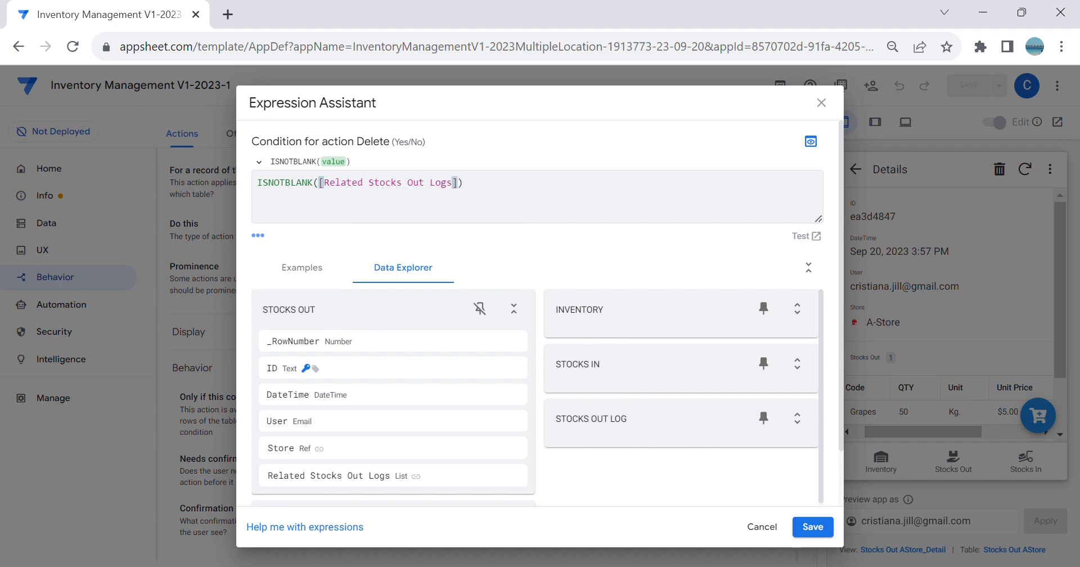
{"action": "left_click", "coordinate": [813, 528]}
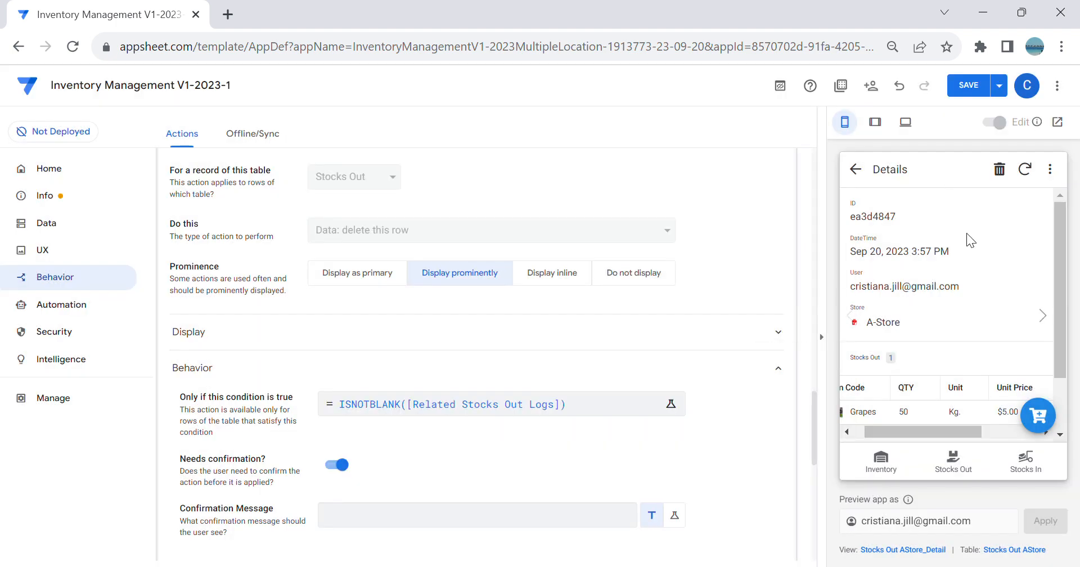
{"action": "left_click", "coordinate": [967, 86]}
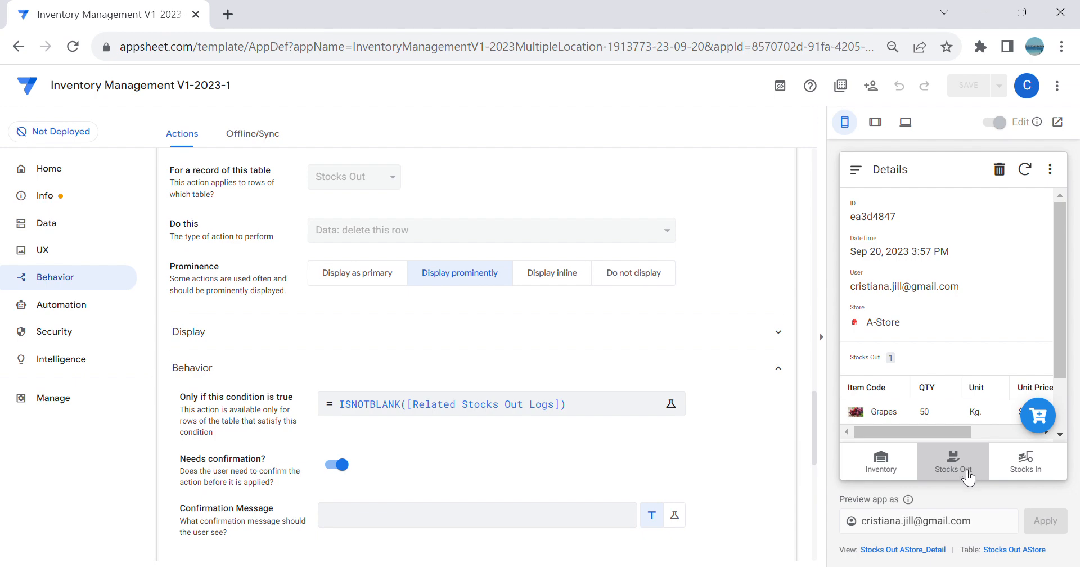
Step: Change the Delete action's condition to ISBLANK([Related Stocks Out Logs]) and save the app
{"action": "left_click", "coordinate": [418, 405]}
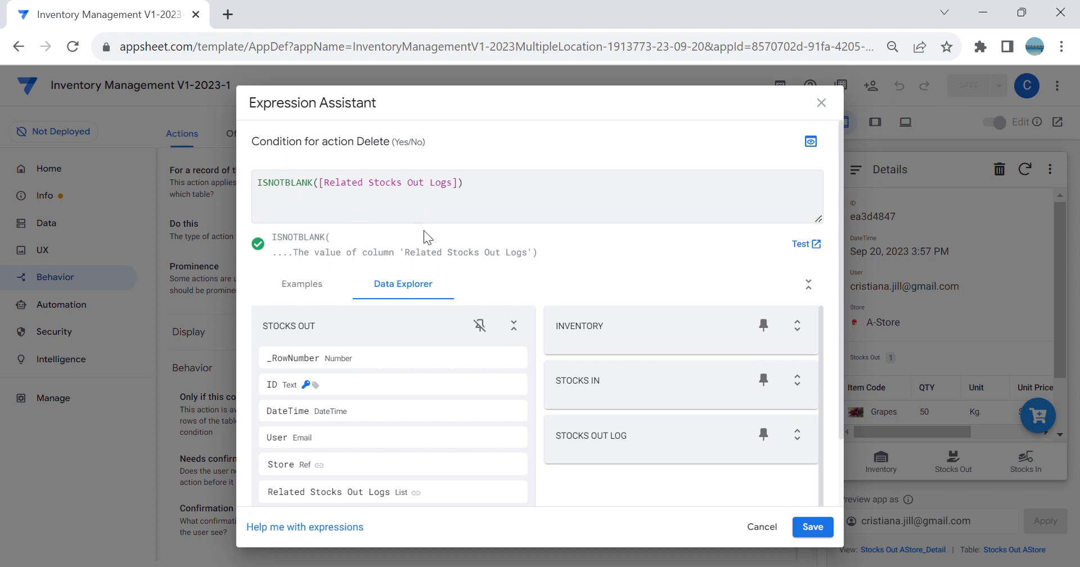
{"action": "key", "text": "BackSpace"}
{"action": "key", "text": "BackSpace"}
{"action": "key", "text": "BackSpace"}
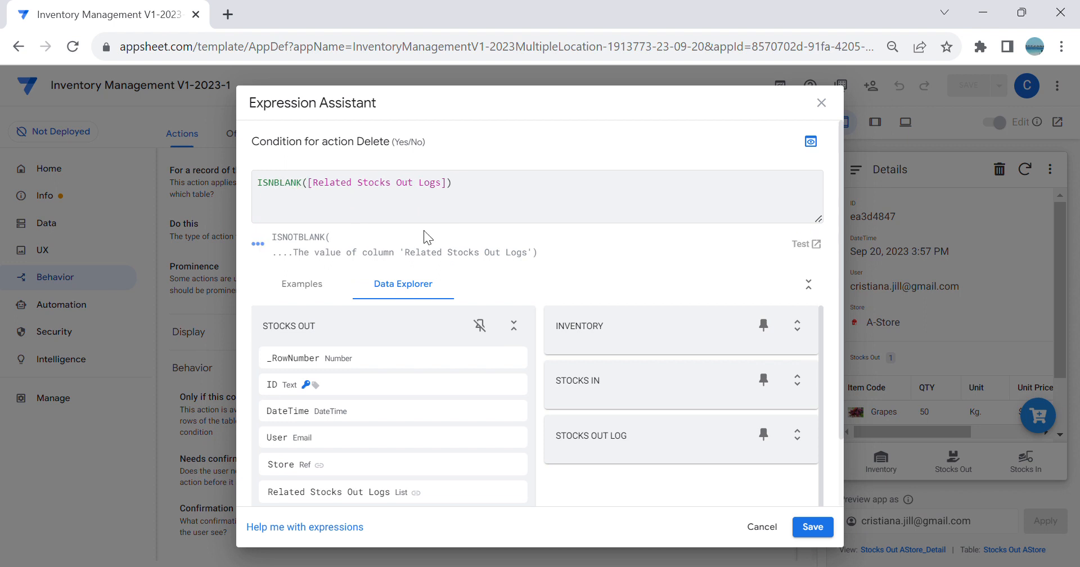
{"action": "left_click", "coordinate": [813, 527]}
{"action": "left_click", "coordinate": [979, 94]}
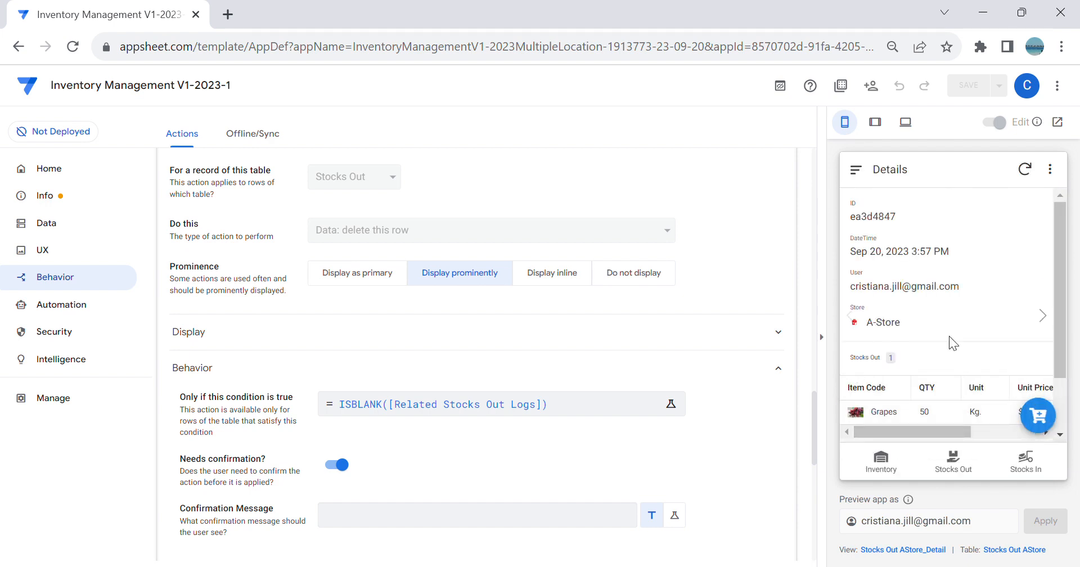
Step: In the phone preview, delete A-Store's 3:56 PM Stocks Out entry, which has no related logs
{"action": "scroll", "coordinate": [949, 336], "scroll_direction": "down", "scroll_amount": 2}
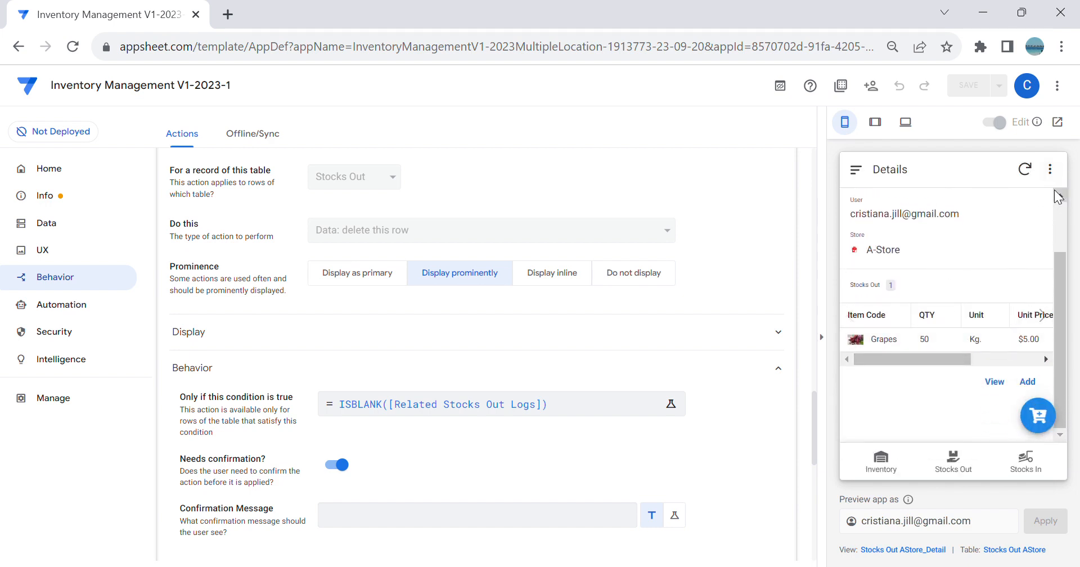
{"action": "left_click", "coordinate": [957, 462]}
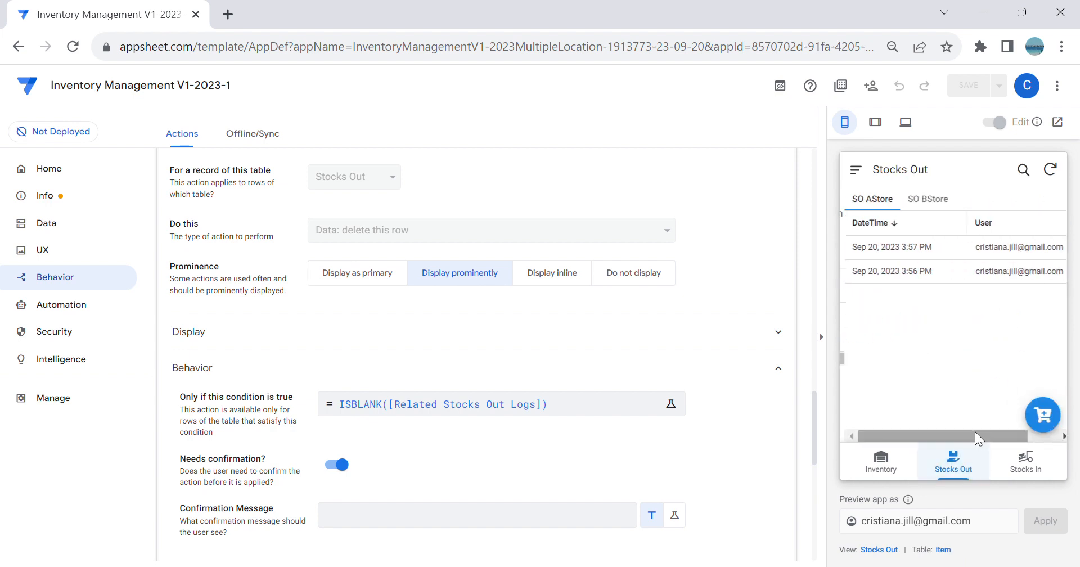
{"action": "left_click", "coordinate": [990, 282]}
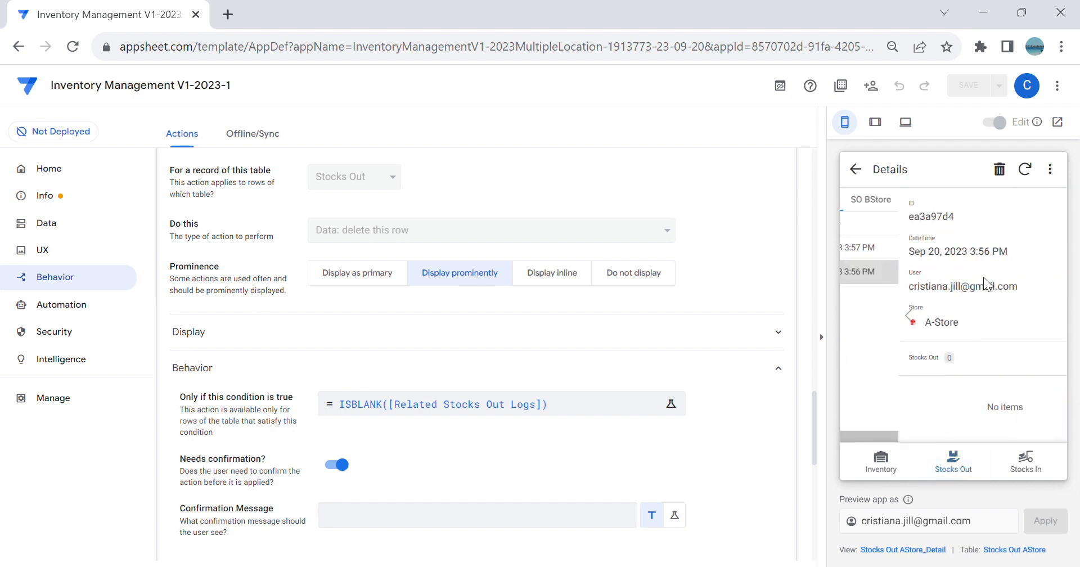
{"action": "left_click", "coordinate": [1000, 168]}
{"action": "left_click", "coordinate": [1030, 311]}
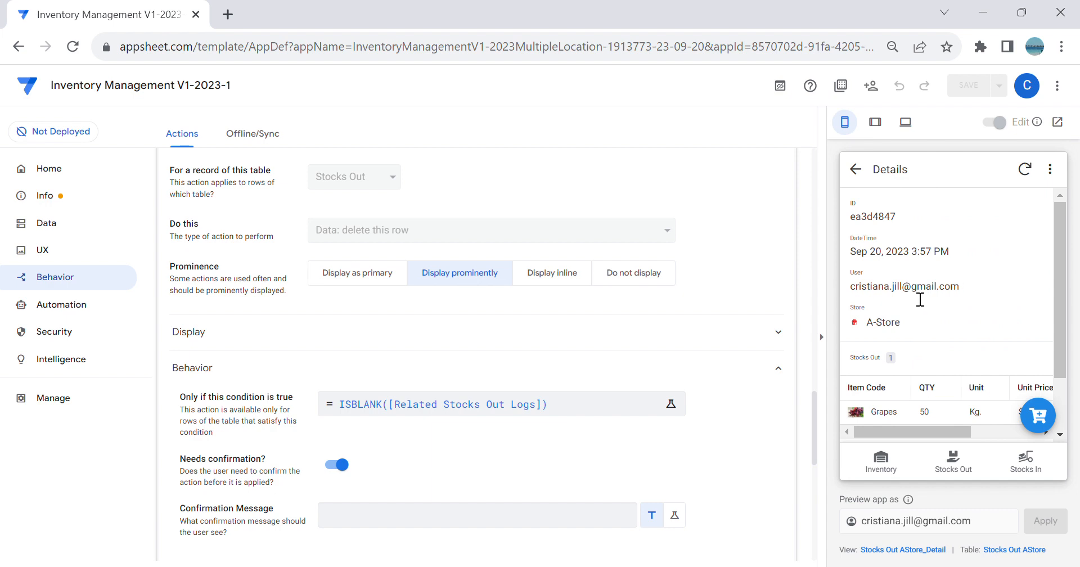
Step: Check the items in A-Store's 3:57 PM Stocks Out entry, and view the store's inventory
{"action": "scroll", "coordinate": [939, 388], "scroll_direction": "down", "scroll_amount": 1}
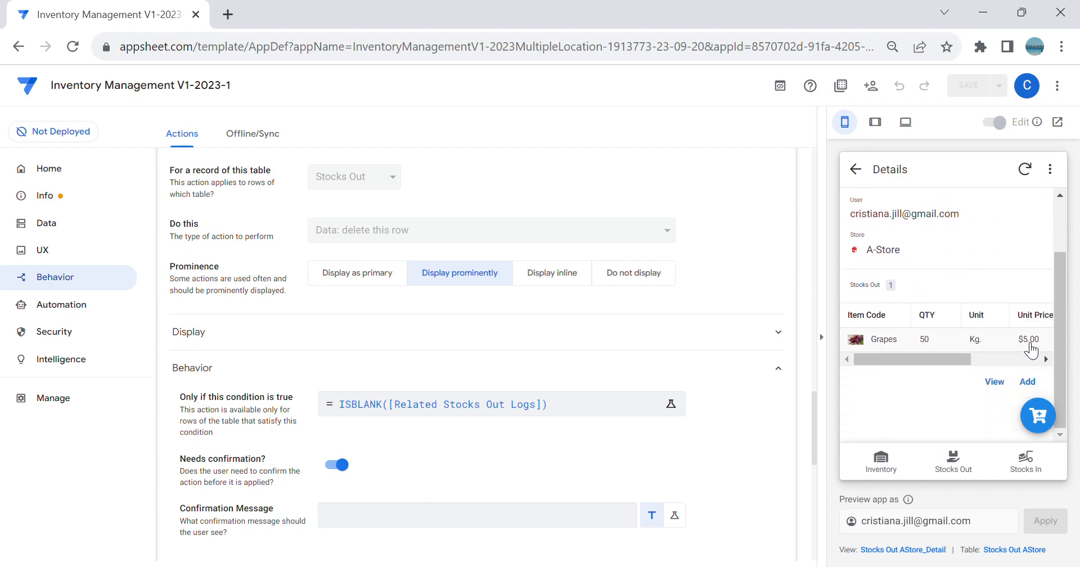
{"action": "left_click", "coordinate": [857, 169]}
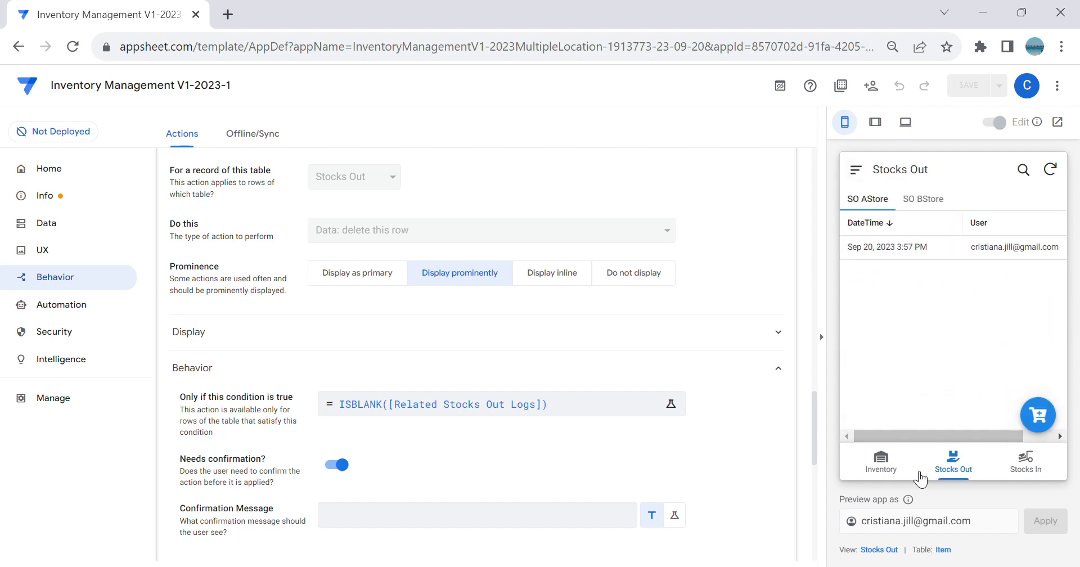
{"action": "left_click", "coordinate": [883, 463]}
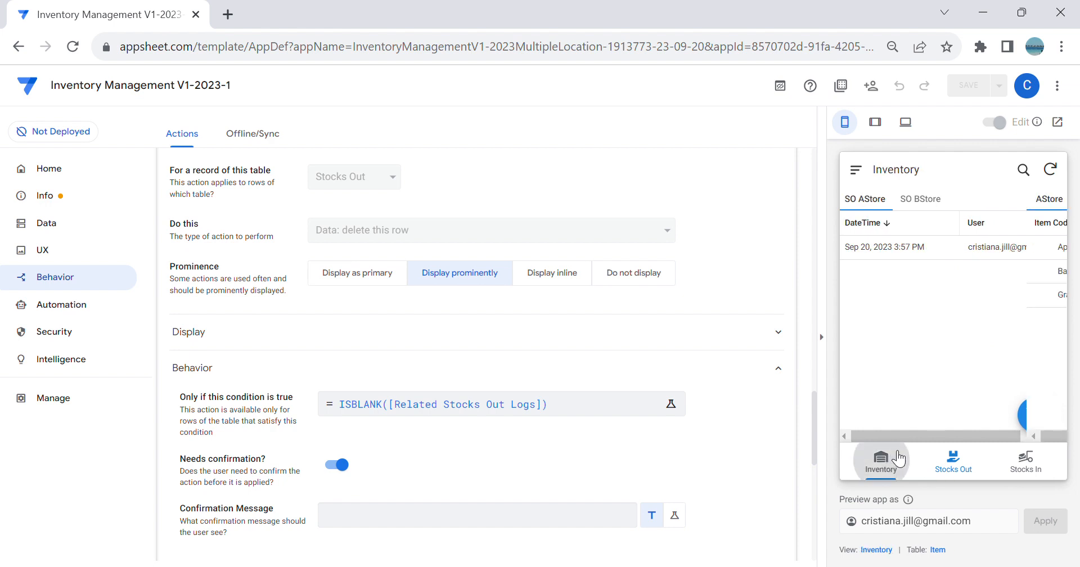
Step: Add an Apple log with a quantity of 2000 to A-Store's 3:57 PM Stocks Out entry
{"action": "left_click", "coordinate": [966, 465]}
{"action": "left_click", "coordinate": [967, 262]}
{"action": "scroll", "coordinate": [957, 338], "scroll_direction": "down", "scroll_amount": 3}
{"action": "left_click_drag", "start_coordinate": [957, 352], "coordinate": [920, 360]}
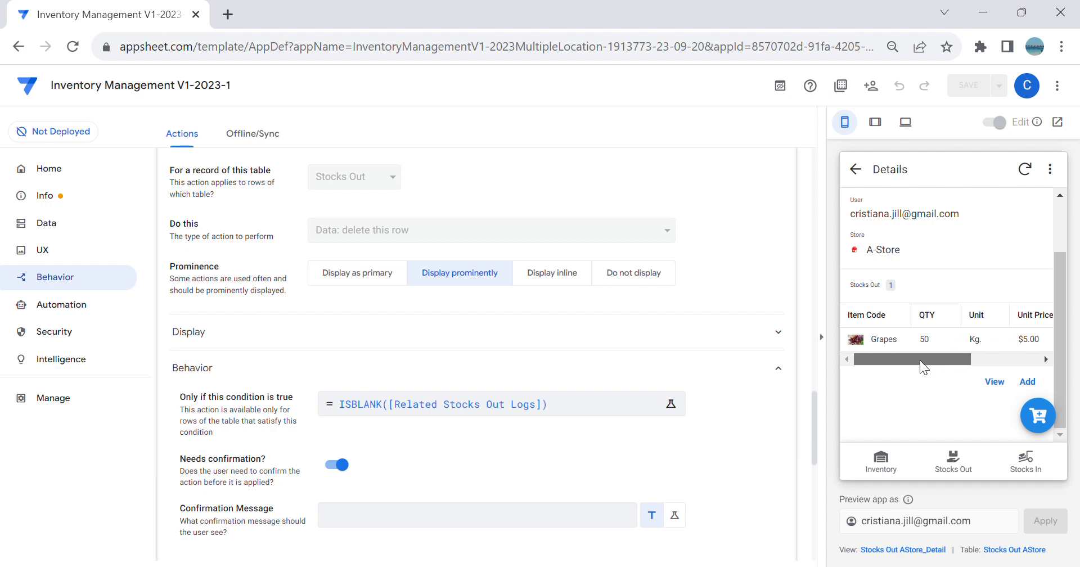
{"action": "left_click", "coordinate": [1027, 382]}
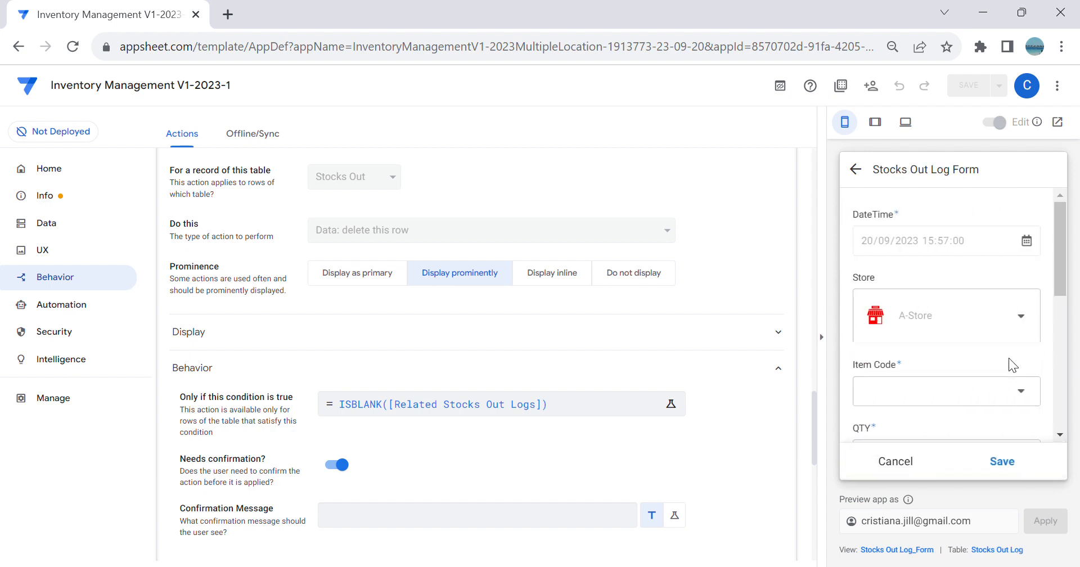
{"action": "left_click", "coordinate": [947, 388]}
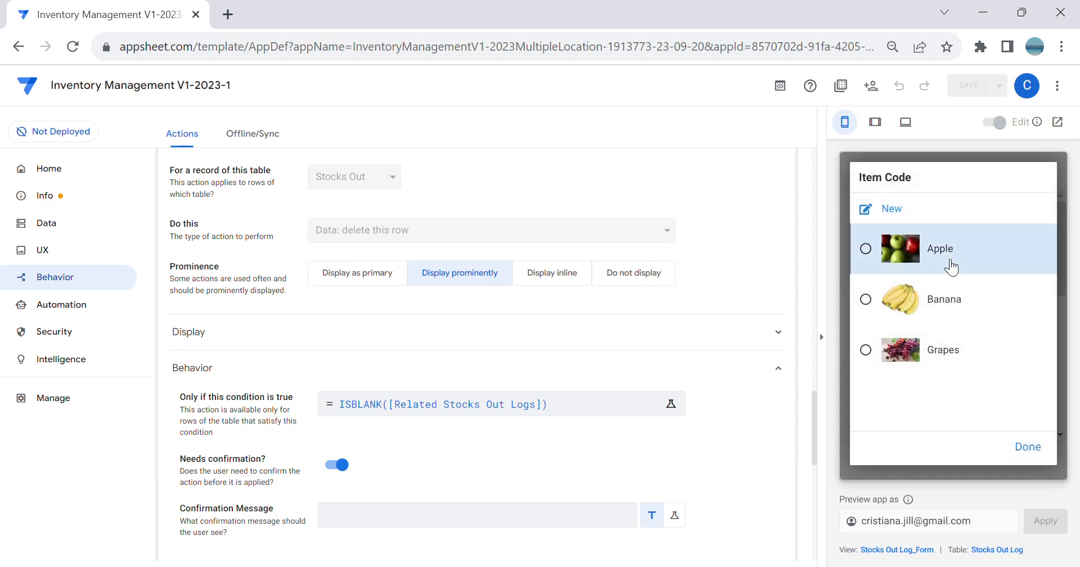
{"action": "left_click", "coordinate": [951, 267]}
{"action": "scroll", "coordinate": [966, 339], "scroll_direction": "down", "scroll_amount": 3}
{"action": "left_click", "coordinate": [924, 433]}
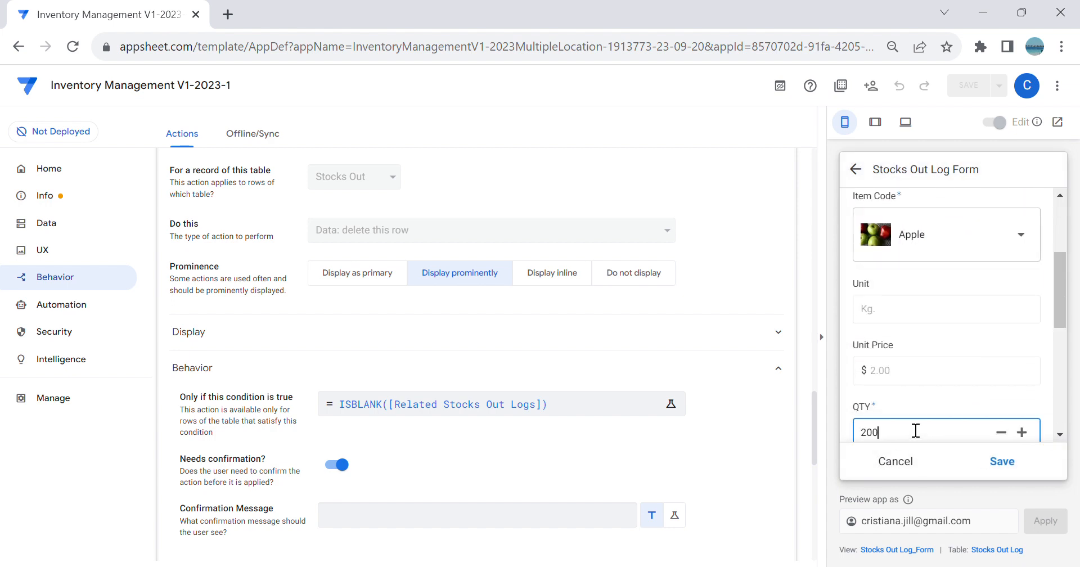
{"action": "left_click", "coordinate": [1019, 468]}
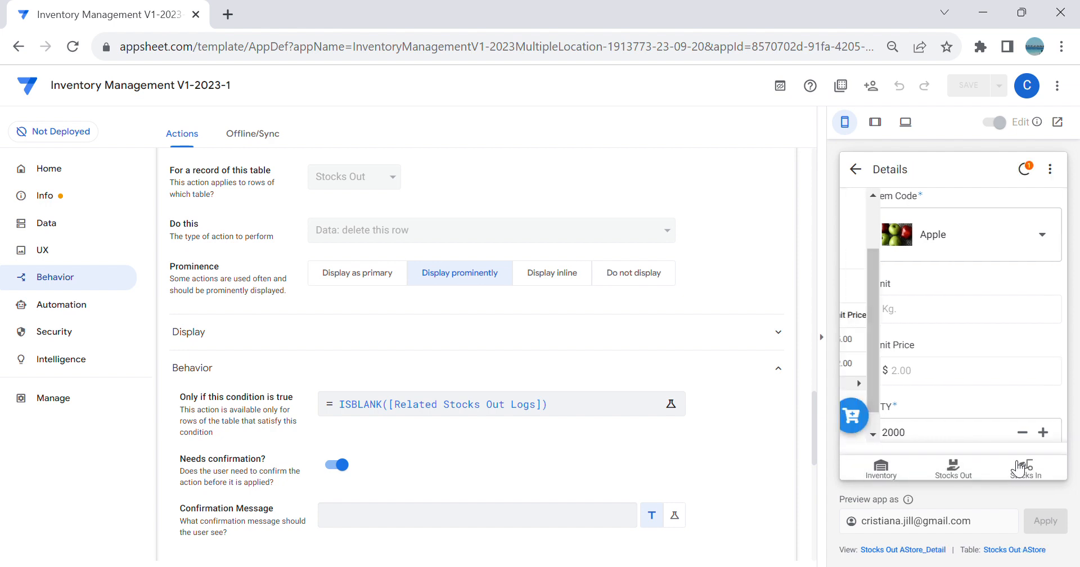
Step: Add a Banana log with a quantity of 3000 to the same Stocks Out entry
{"action": "scroll", "coordinate": [1024, 416], "scroll_direction": "down", "scroll_amount": 1}
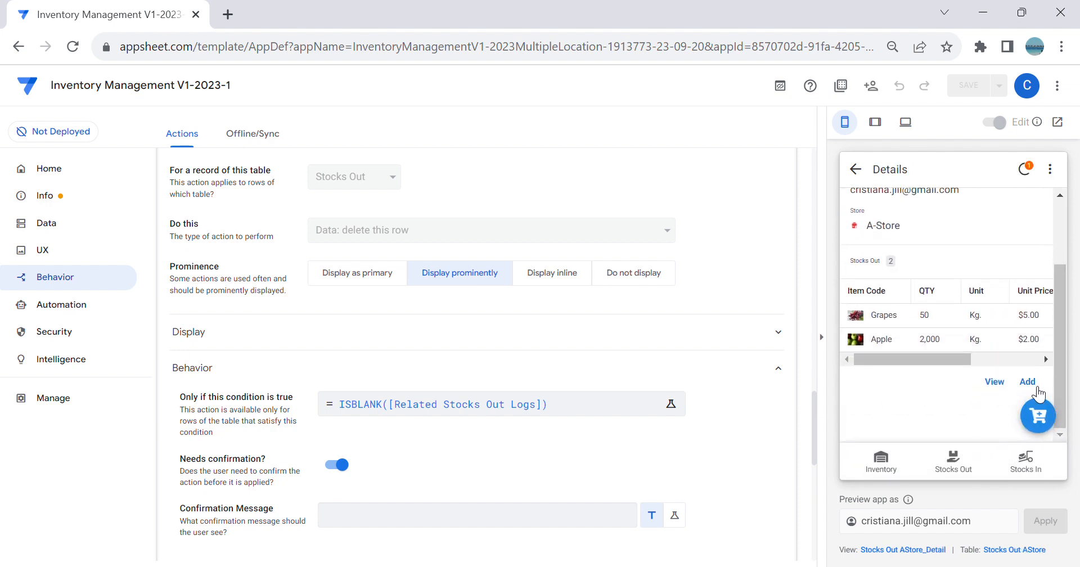
{"action": "left_click", "coordinate": [1038, 386]}
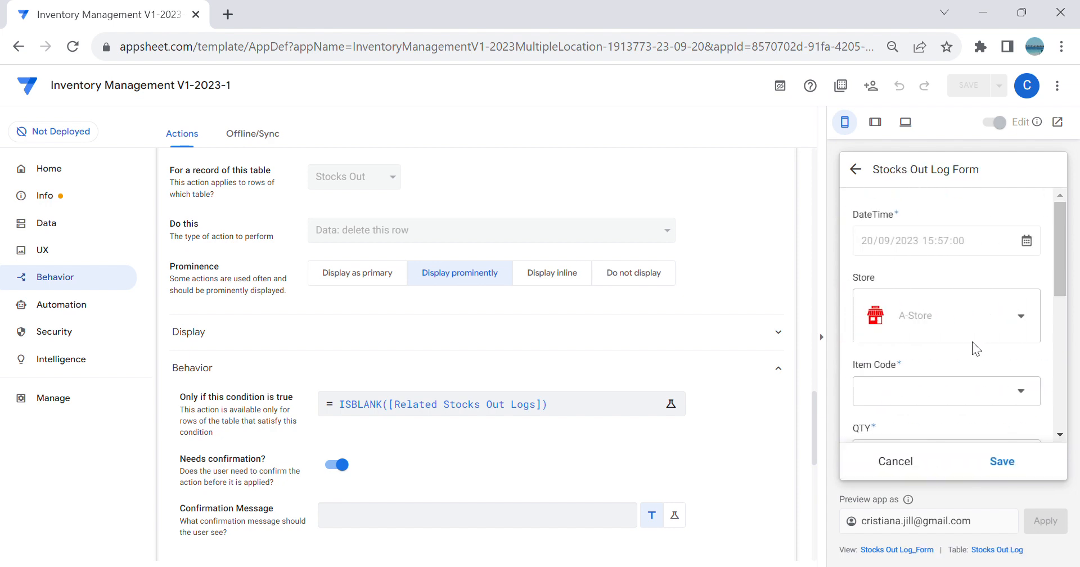
{"action": "left_click", "coordinate": [957, 389]}
{"action": "left_click", "coordinate": [945, 299]}
{"action": "scroll", "coordinate": [981, 361], "scroll_direction": "down", "scroll_amount": 3}
{"action": "left_click", "coordinate": [943, 431]}
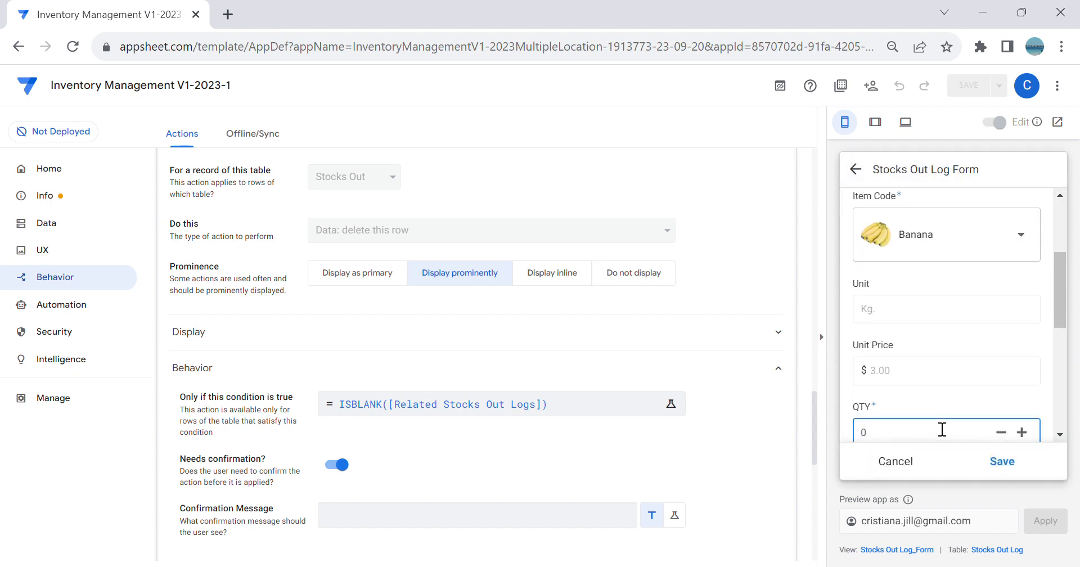
{"action": "type", "text": "3000"}
{"action": "left_click", "coordinate": [998, 461]}
Step: Examine the available stock of Apple, Banana and Grapes in A-Store's inventory at a larger page zoom
{"action": "scroll", "coordinate": [1005, 347], "scroll_direction": "down", "scroll_amount": 1}
{"action": "left_click", "coordinate": [897, 450]}
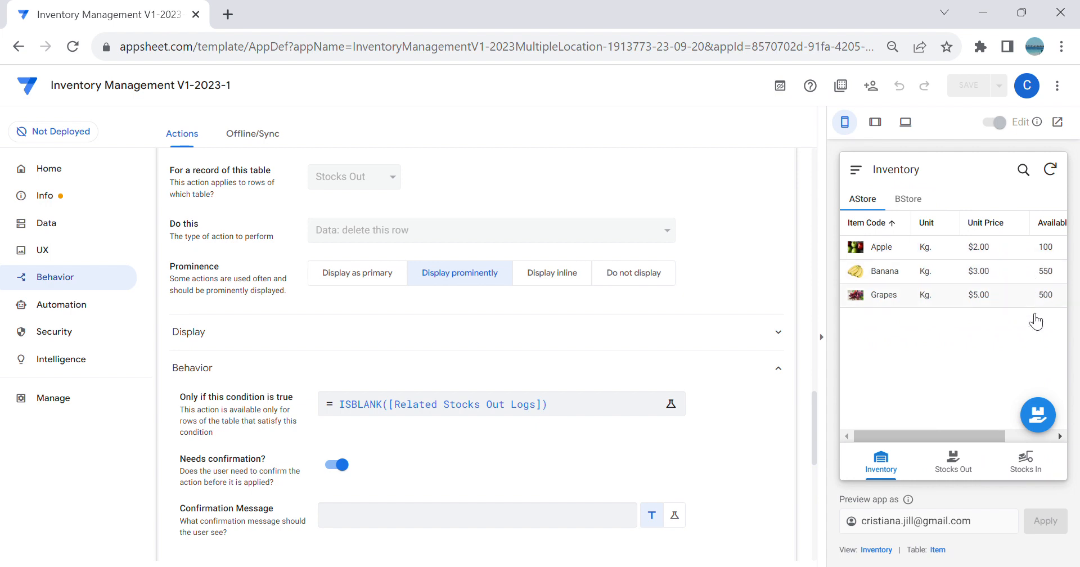
{"action": "key", "text": "ctrl+plus"}
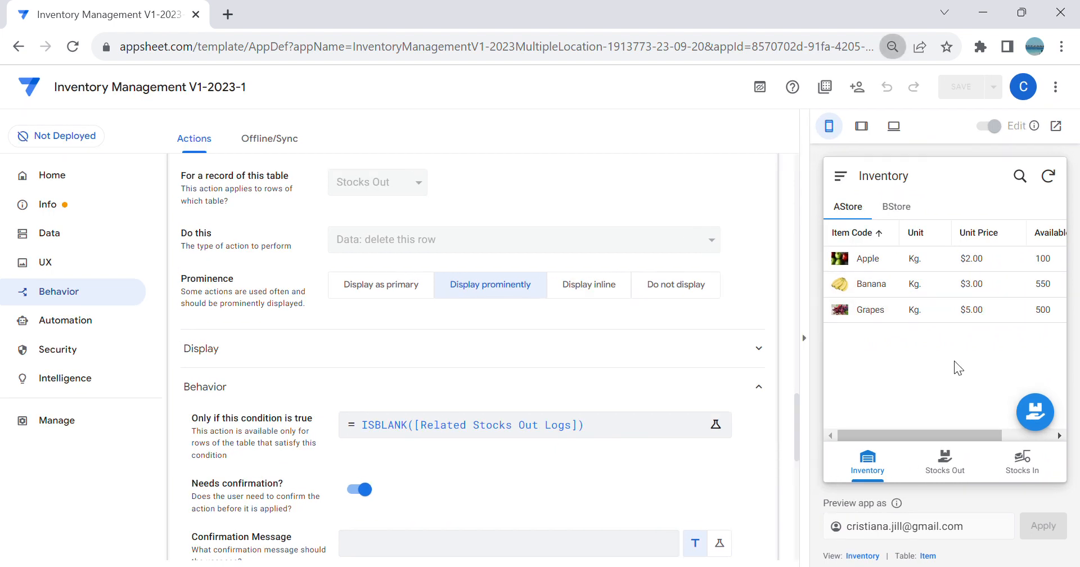
{"action": "left_click_drag", "start_coordinate": [951, 433], "coordinate": [961, 436]}
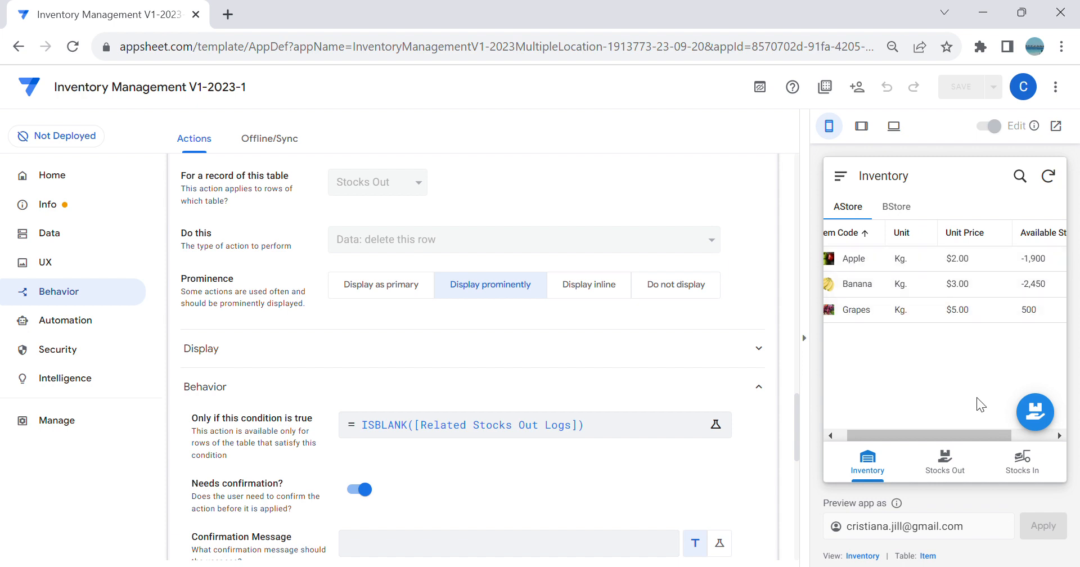
{"action": "left_click_drag", "start_coordinate": [987, 436], "coordinate": [967, 432]}
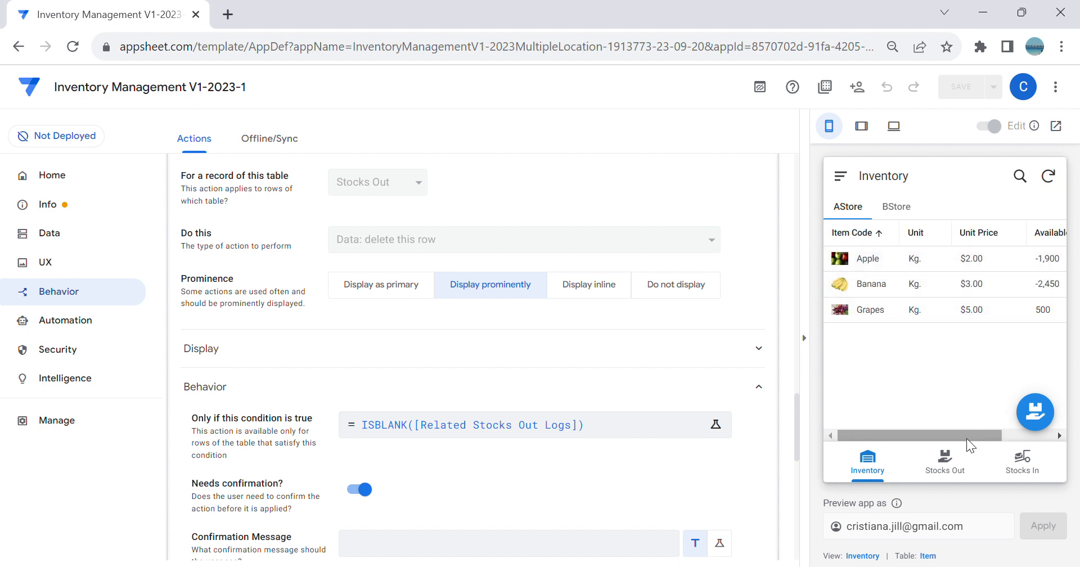
{"action": "mouse_move", "coordinate": [967, 438]}
{"action": "left_mouse_down"}
{"action": "mouse_move", "coordinate": [985, 440]}
{"action": "mouse_move", "coordinate": [968, 440]}
{"action": "left_mouse_up"}
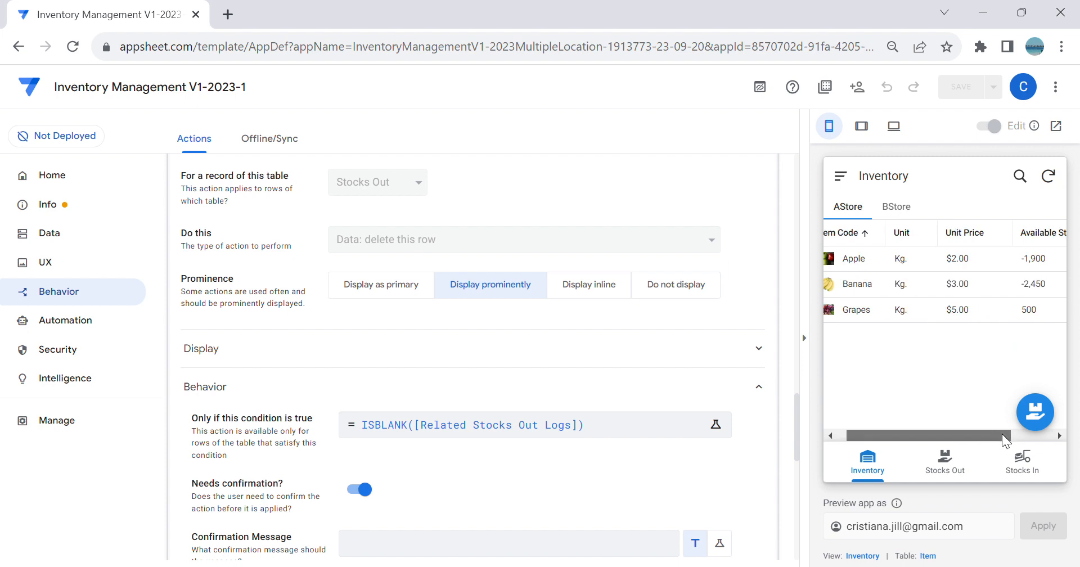
Step: Open A-Store's 3:57 PM Stocks Out entry and examine its related log items
{"action": "left_click", "coordinate": [957, 466]}
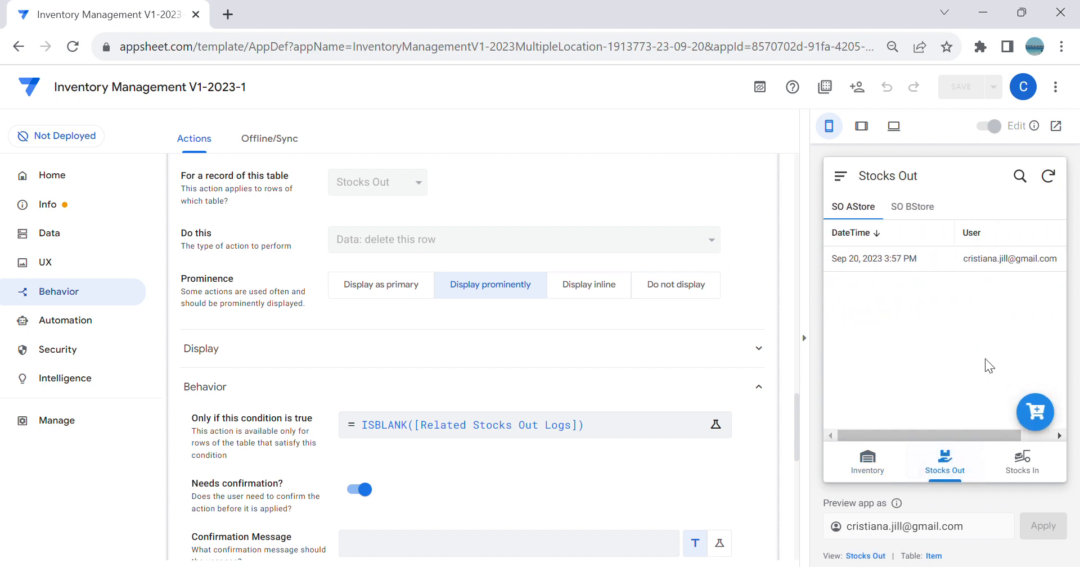
{"action": "left_click", "coordinate": [889, 262]}
{"action": "scroll", "coordinate": [974, 281], "scroll_direction": "down", "scroll_amount": 2}
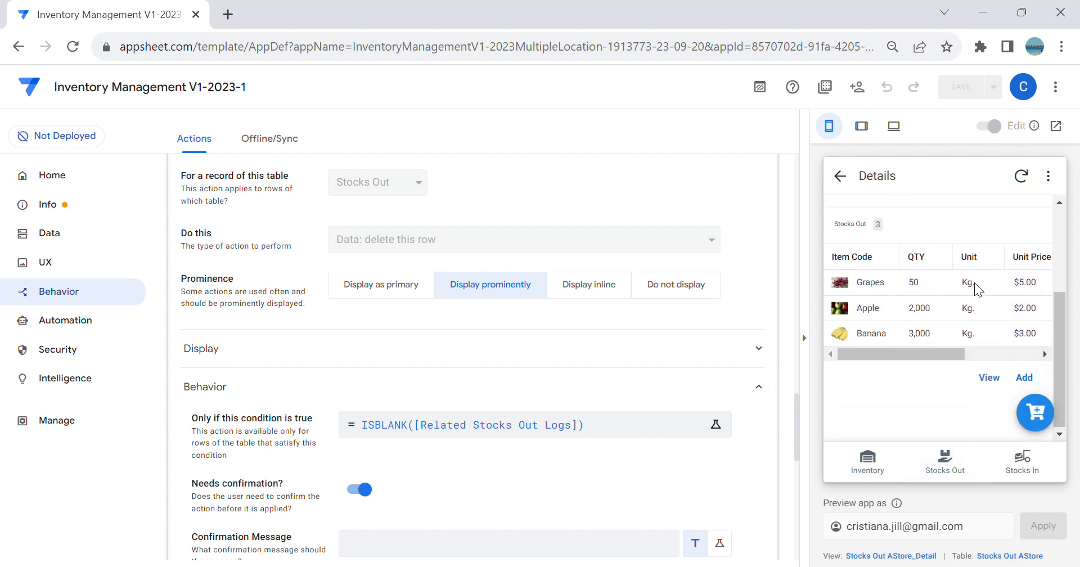
Step: Delete the Grapes, Apple and Banana logs together from the full list of logs related to A-Store's 3:57 PM Stocks Out entry
{"action": "left_click", "coordinate": [1001, 384]}
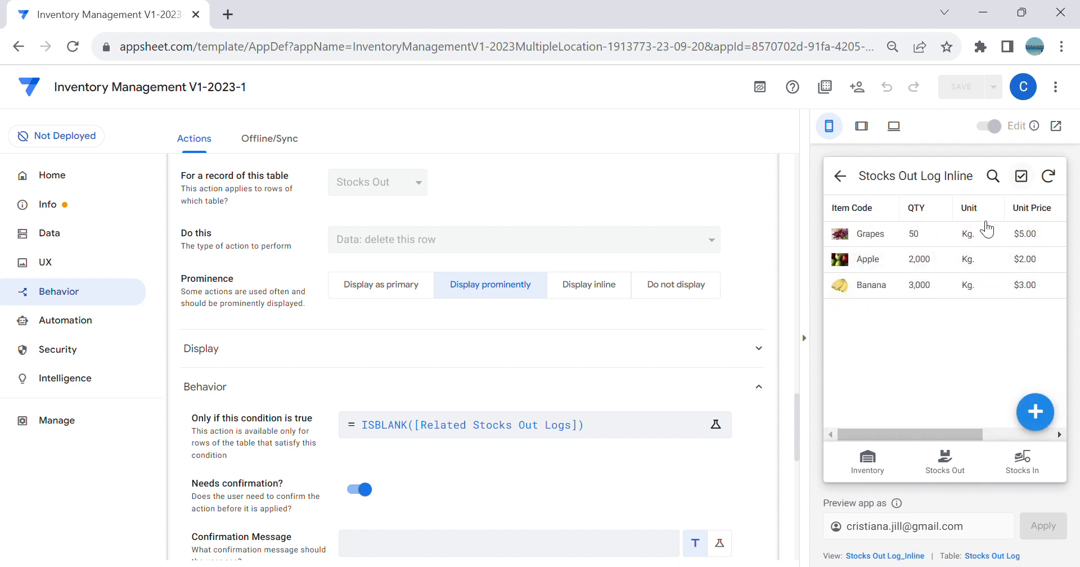
{"action": "left_click", "coordinate": [1021, 176]}
{"action": "left_click", "coordinate": [836, 234]}
{"action": "left_click", "coordinate": [836, 260]}
{"action": "left_click", "coordinate": [836, 285]}
{"action": "left_click", "coordinate": [1019, 179]}
{"action": "left_click", "coordinate": [1032, 316]}
Step: Check the available stock of Apple, Banana and Grapes in A-Store's inventory once syncing is complete, and return to the Stocks Out view
{"action": "left_click", "coordinate": [868, 459]}
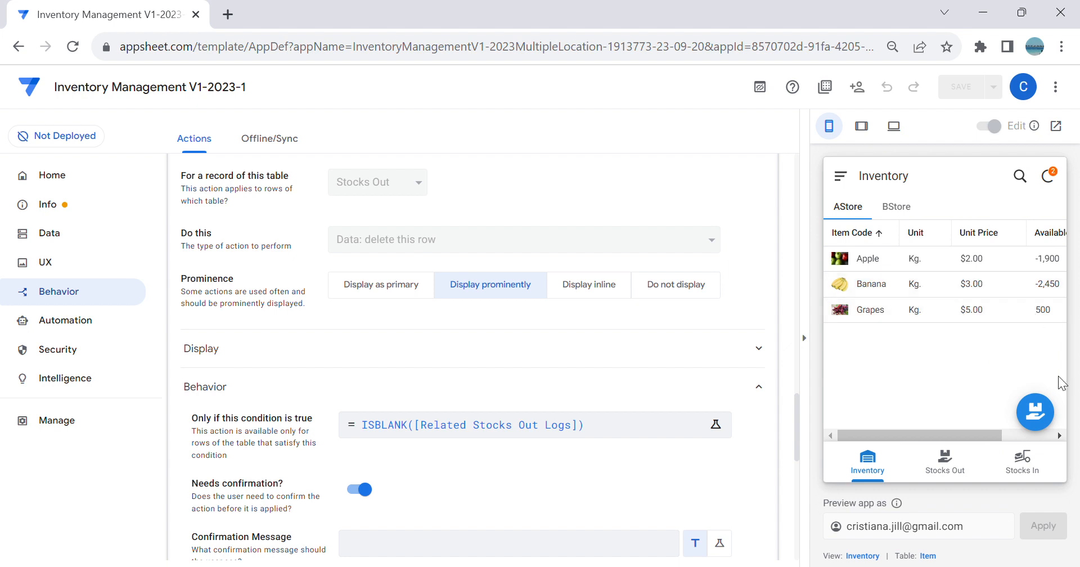
{"action": "left_click", "coordinate": [972, 447]}
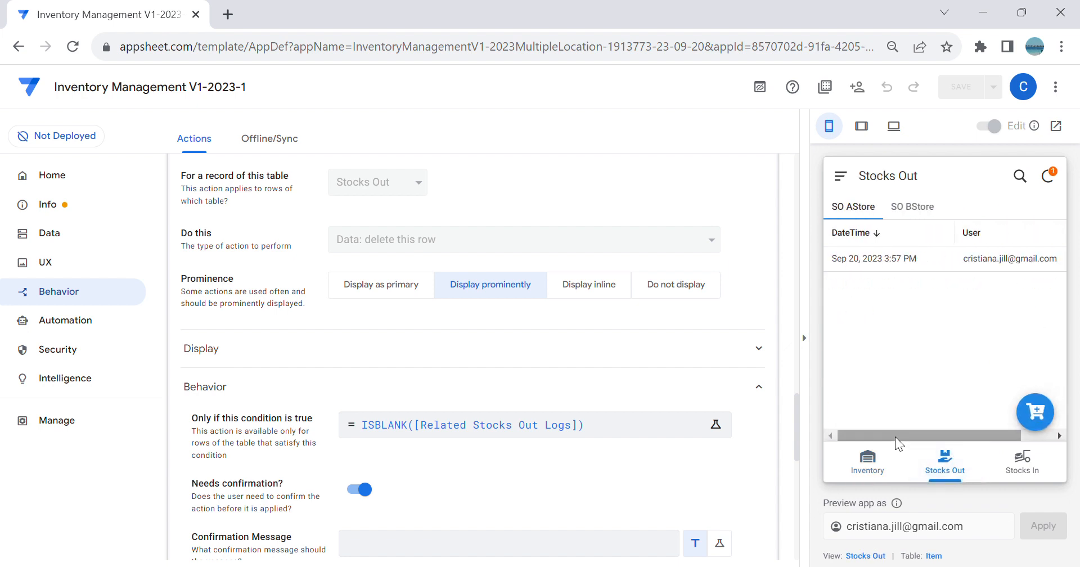
{"action": "left_click", "coordinate": [891, 471]}
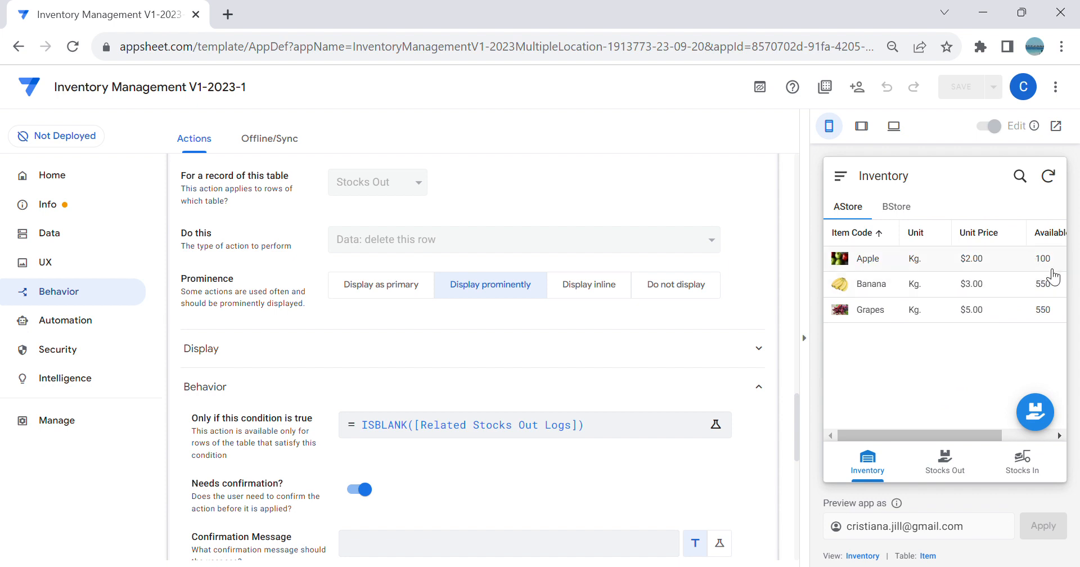
{"action": "left_click", "coordinate": [945, 459]}
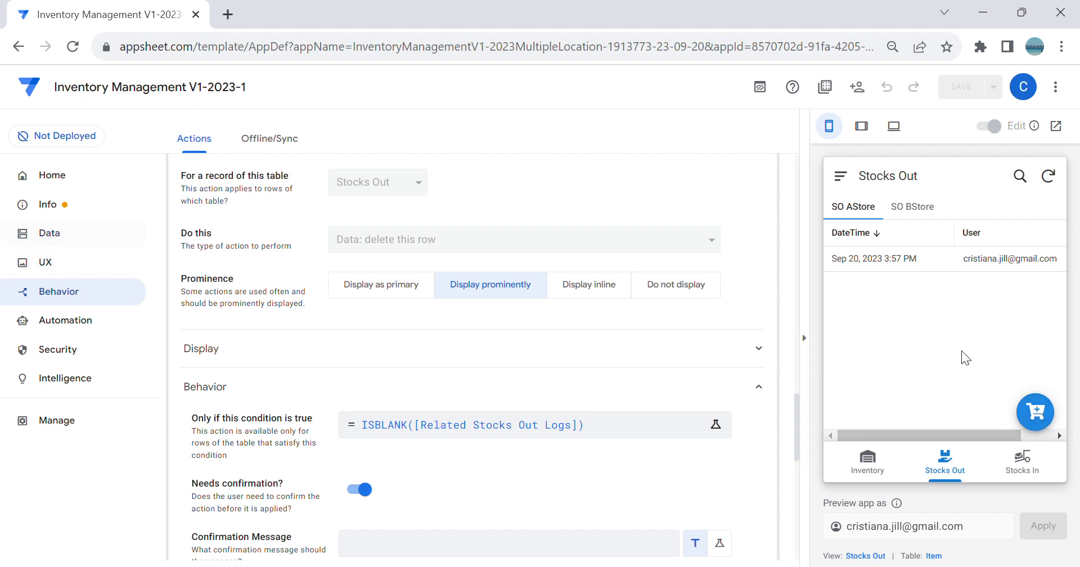
Step: Display the app's data tables and examine A-Store's 3:57 PM Stocks Out entry in the preview
{"action": "left_click", "coordinate": [40, 234]}
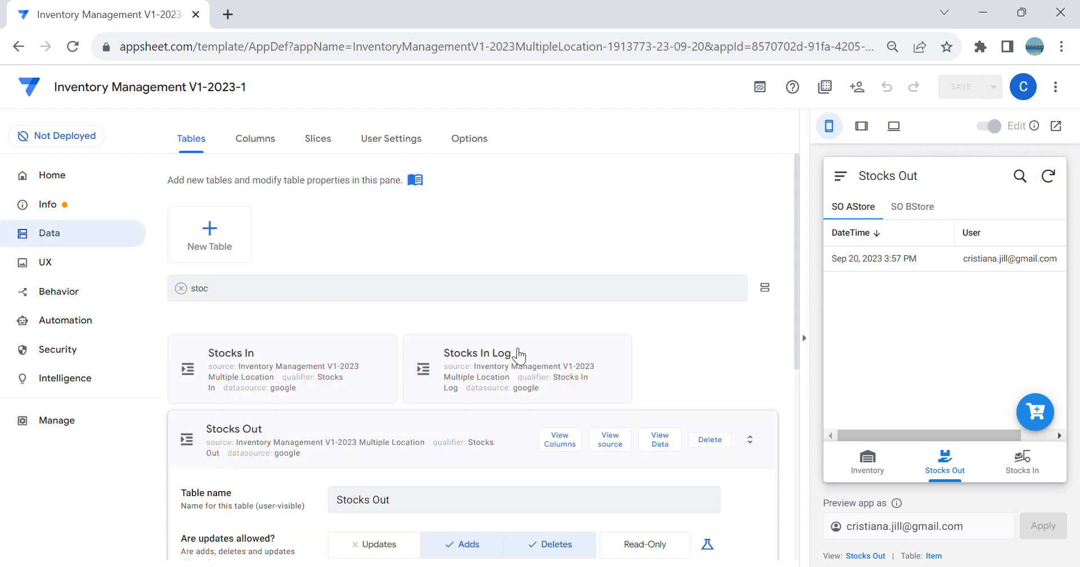
{"action": "scroll", "coordinate": [542, 367], "scroll_direction": "down", "scroll_amount": 5}
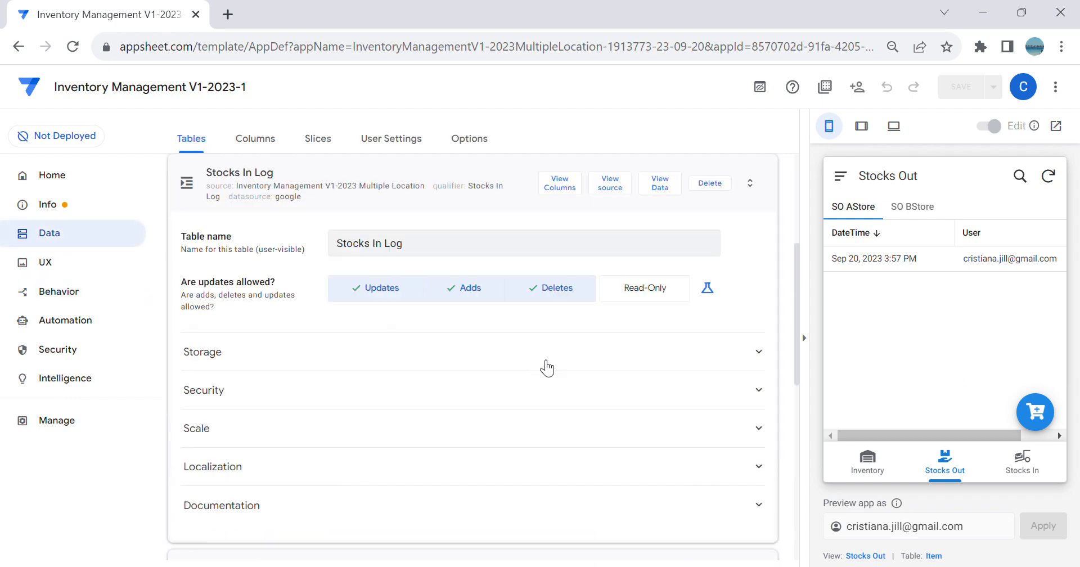
{"action": "scroll", "coordinate": [518, 197], "scroll_direction": "up", "scroll_amount": 1}
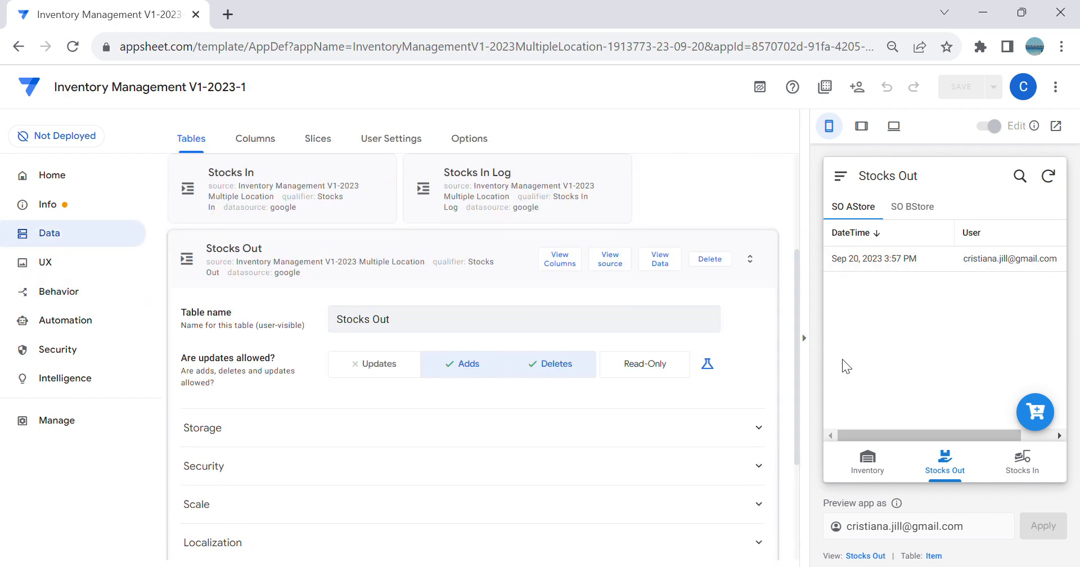
{"action": "left_click", "coordinate": [1018, 259]}
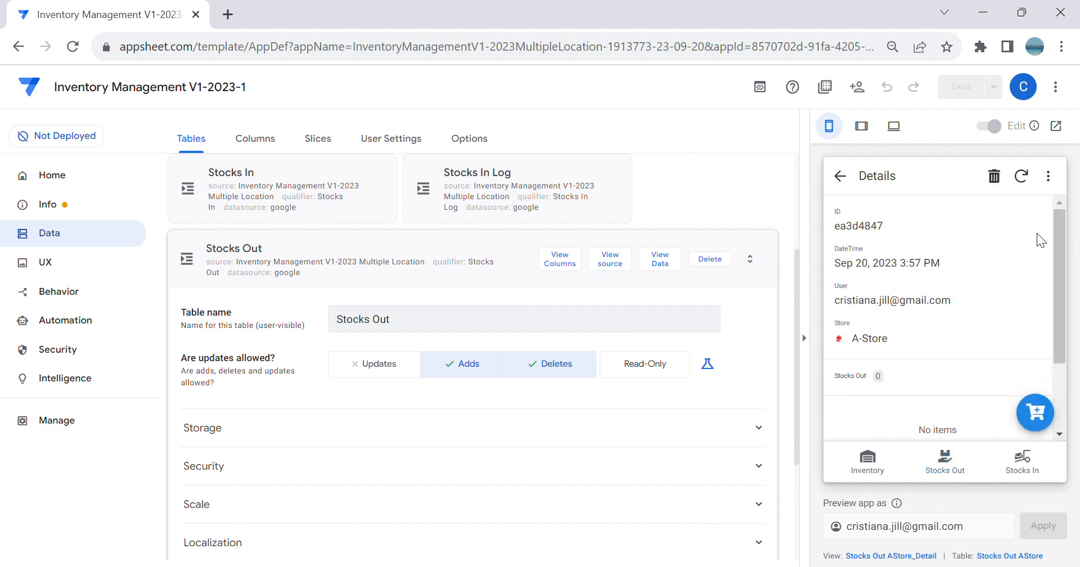
{"action": "scroll", "coordinate": [1013, 237], "scroll_direction": "down", "scroll_amount": 1}
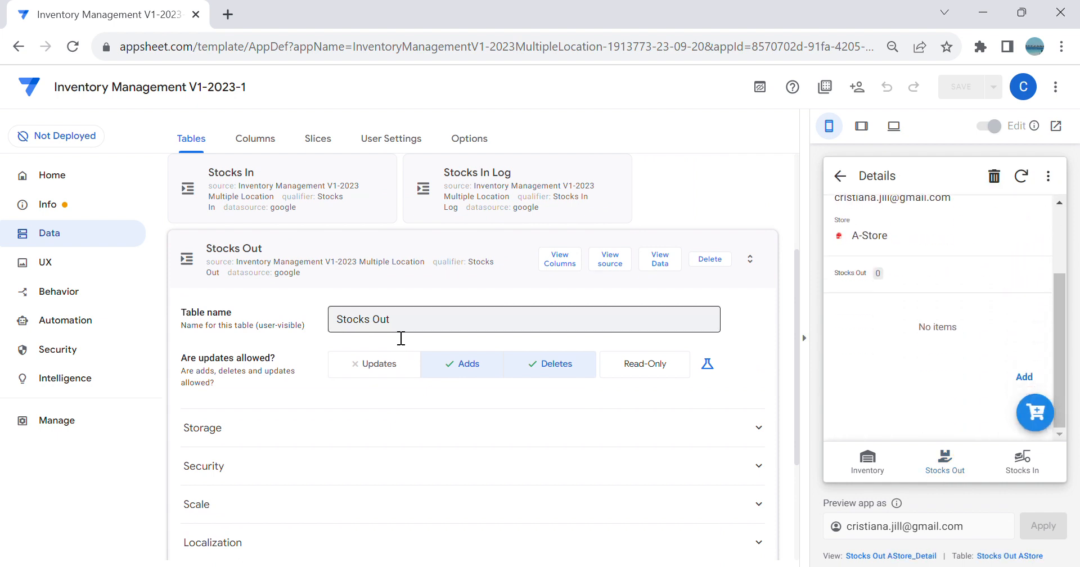
Step: Open the column structure of the Stocks Out Log table and hide the app preview
{"action": "left_click", "coordinate": [438, 249]}
{"action": "left_click", "coordinate": [445, 423]}
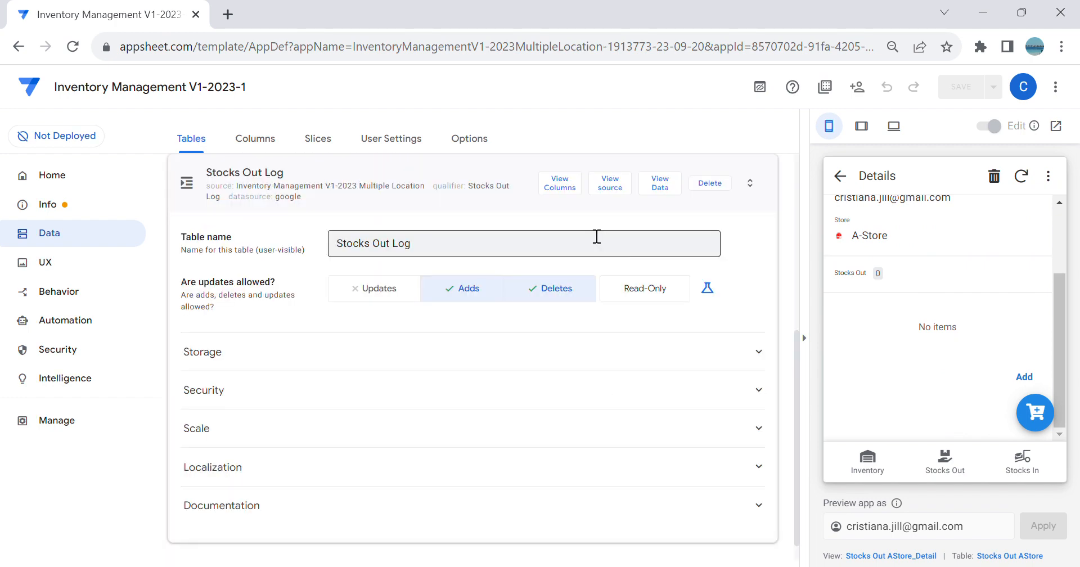
{"action": "left_click", "coordinate": [570, 193]}
{"action": "scroll", "coordinate": [482, 337], "scroll_direction": "down", "scroll_amount": 3}
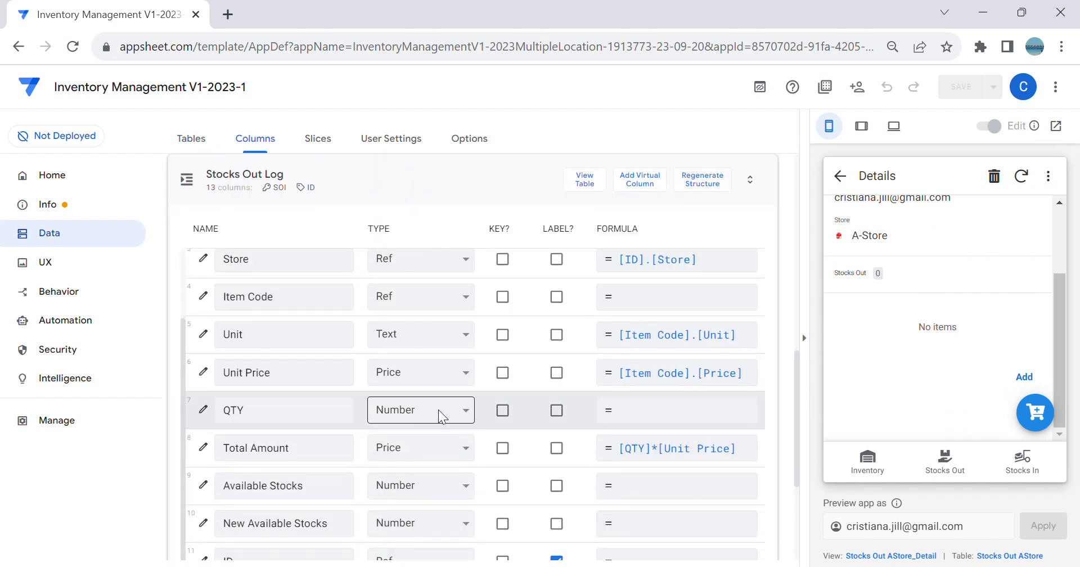
{"action": "scroll", "coordinate": [441, 410], "scroll_direction": "down", "scroll_amount": 1}
{"action": "left_click", "coordinate": [806, 341]}
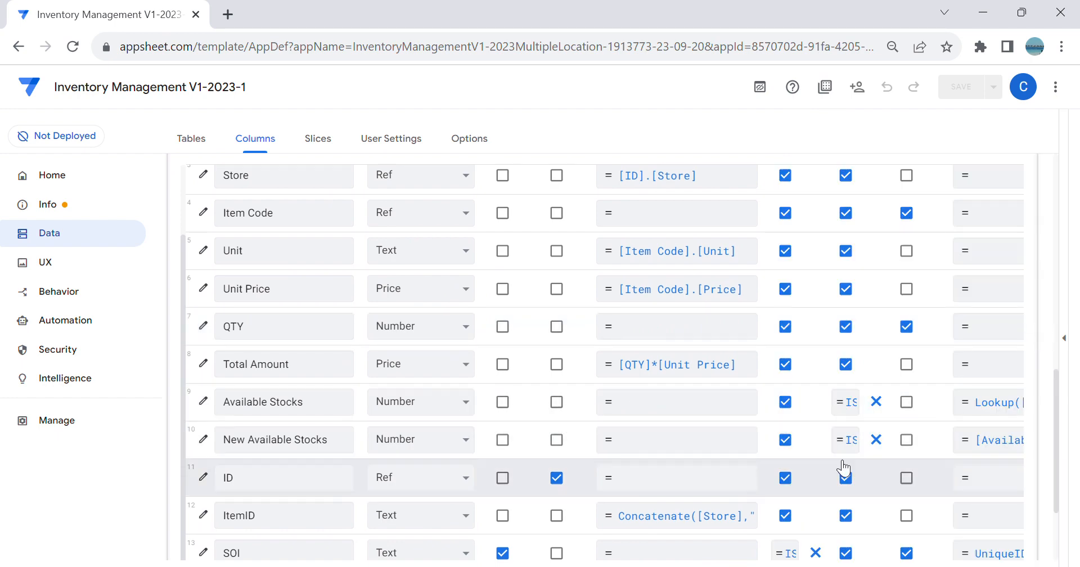
Step: Set the Valid If formula of Stocks Out Log's New Available Stocks column to [_this]>0 and save the app
{"action": "left_click", "coordinate": [203, 438]}
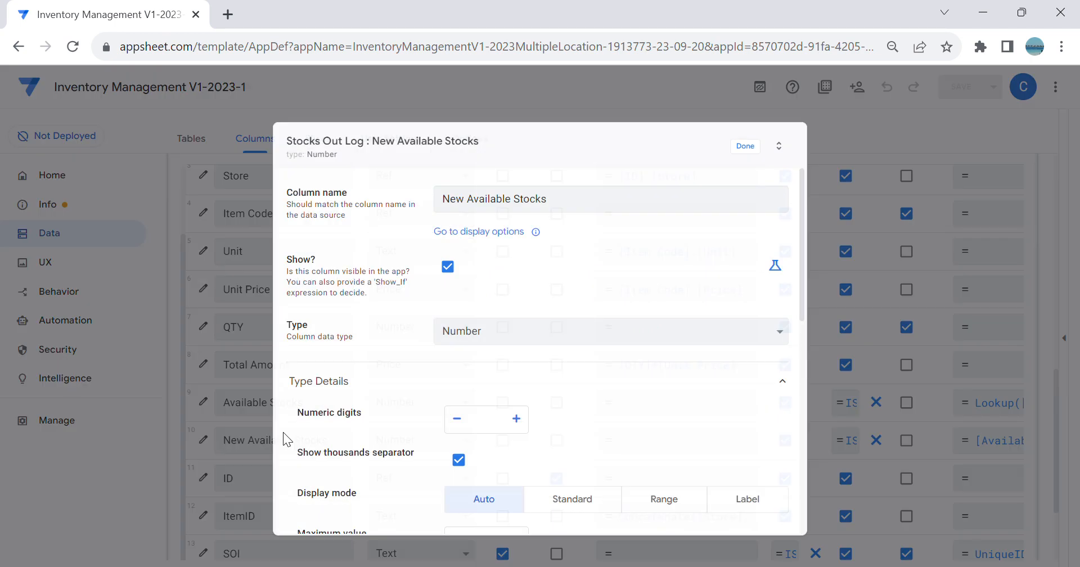
{"action": "scroll", "coordinate": [540, 374], "scroll_direction": "down", "scroll_amount": 2}
{"action": "scroll", "coordinate": [552, 389], "scroll_direction": "down", "scroll_amount": 3}
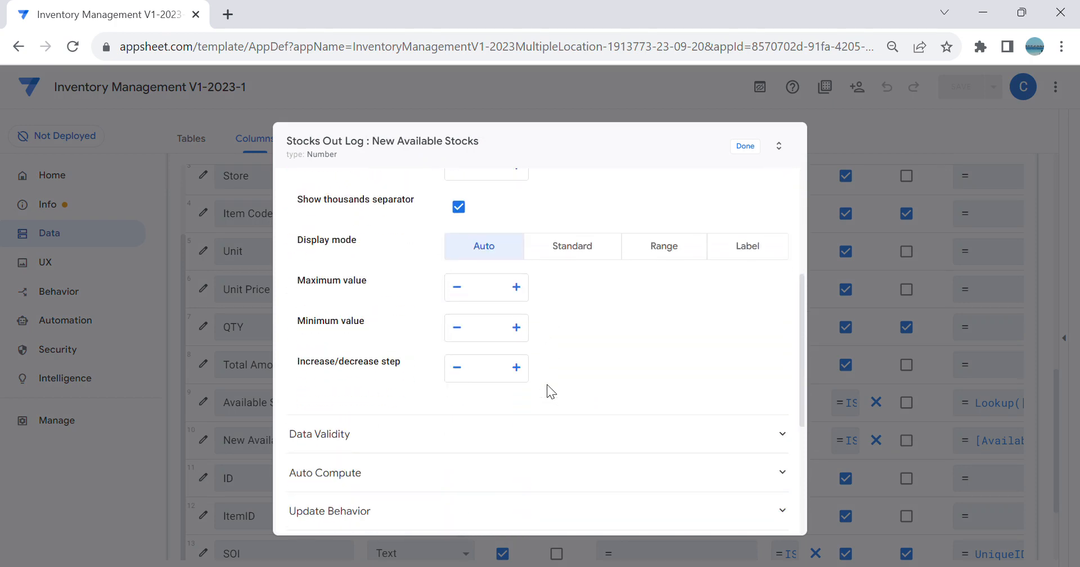
{"action": "left_click", "coordinate": [527, 439]}
{"action": "left_click", "coordinate": [575, 479]}
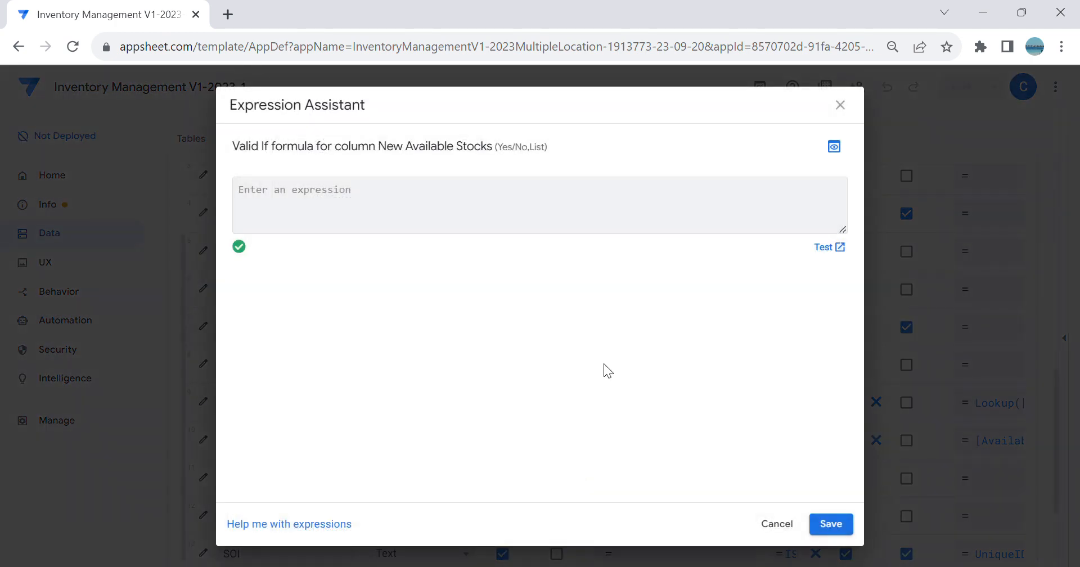
{"action": "type", "text": "["}
{"action": "type", "text": "_thi"}
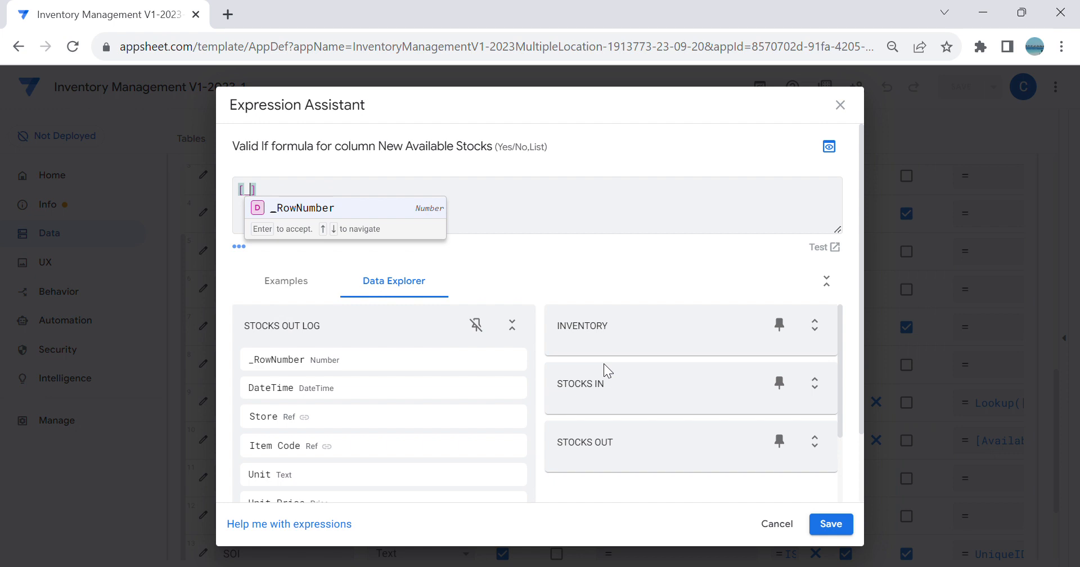
{"action": "type", "text": "s"}
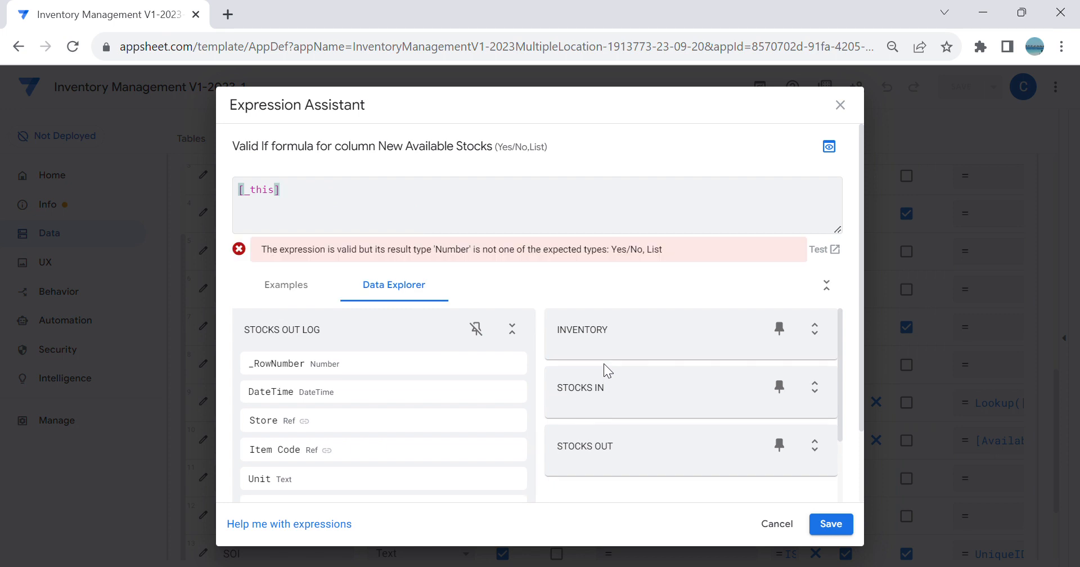
{"action": "type", "text": ">"}
{"action": "type", "text": "1"}
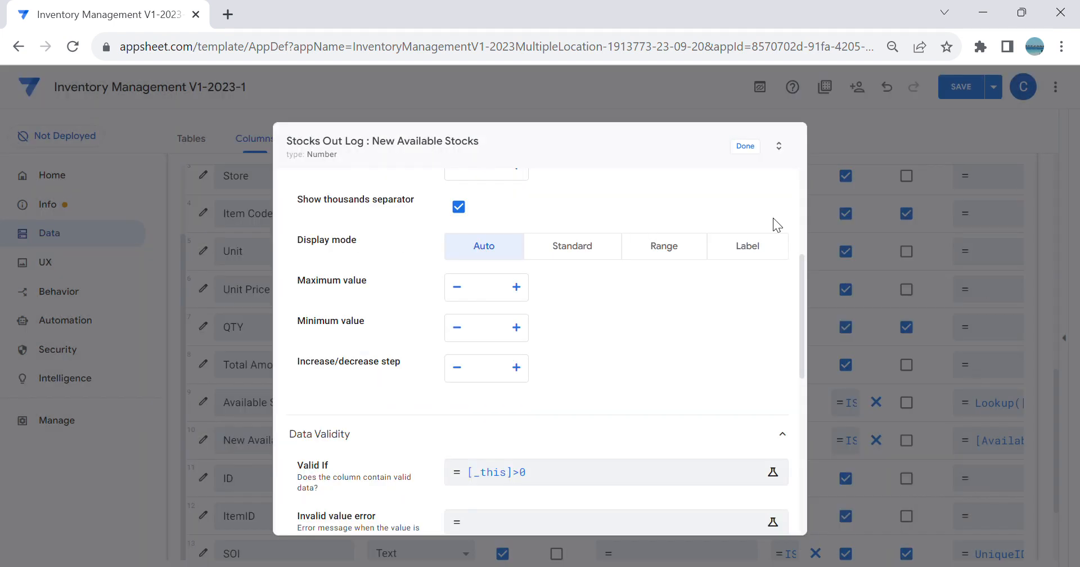
{"action": "left_click", "coordinate": [754, 148]}
{"action": "left_click", "coordinate": [980, 84]}
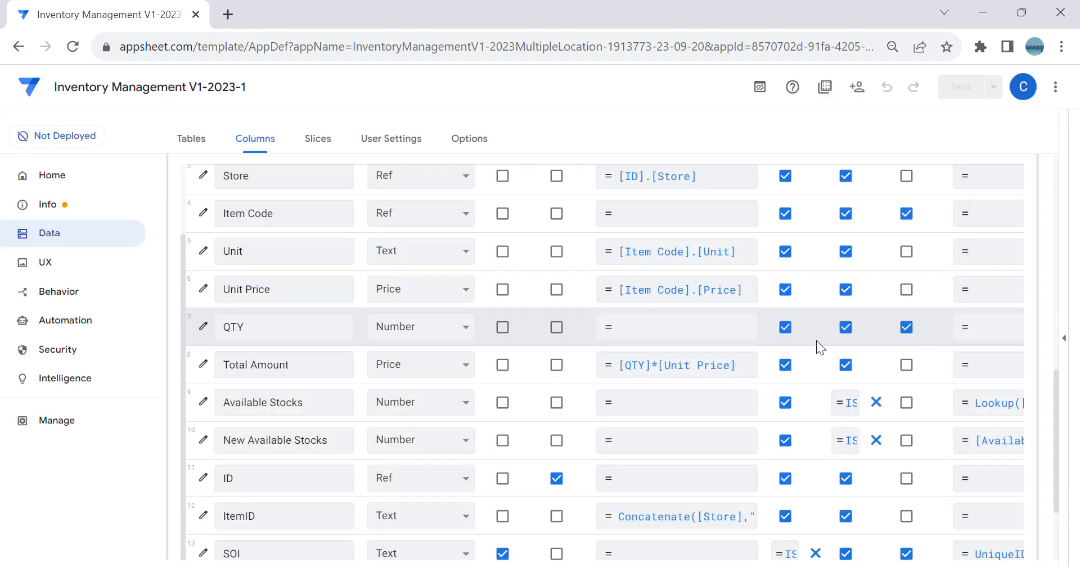
Step: Show the app preview again and check A-Store's available stock in Inventory
{"action": "left_click", "coordinate": [1064, 337]}
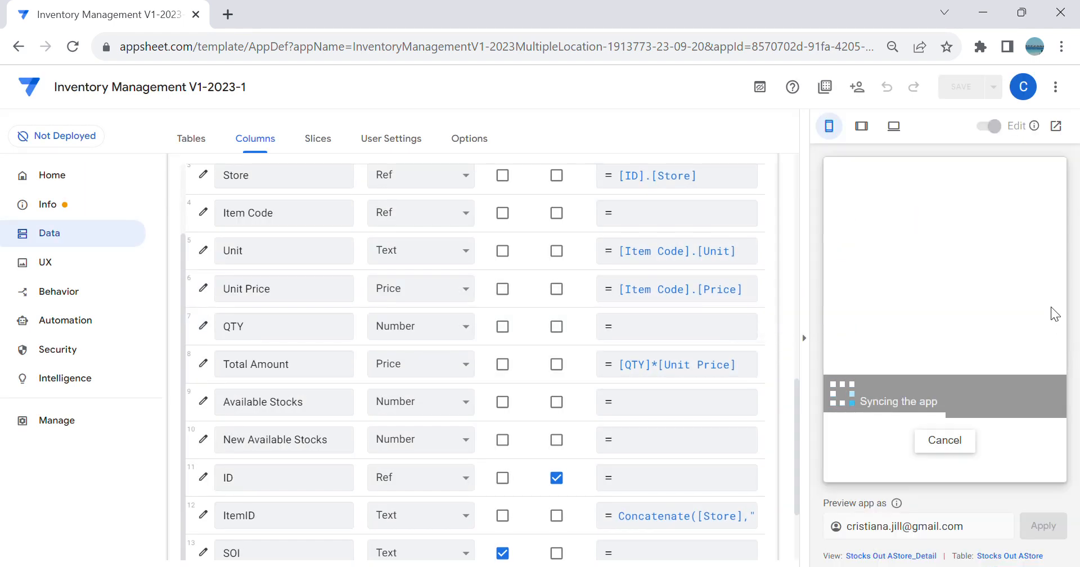
{"action": "left_click", "coordinate": [876, 466]}
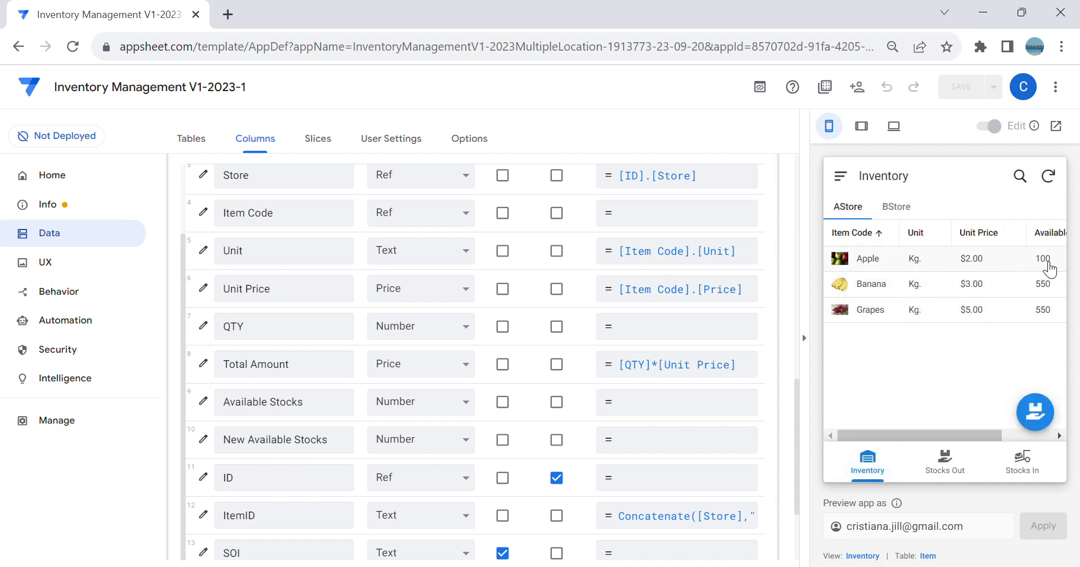
Step: Start a new log in A-Store's 3:57 PM Stocks Out entry with Apple as the item
{"action": "left_click", "coordinate": [953, 465]}
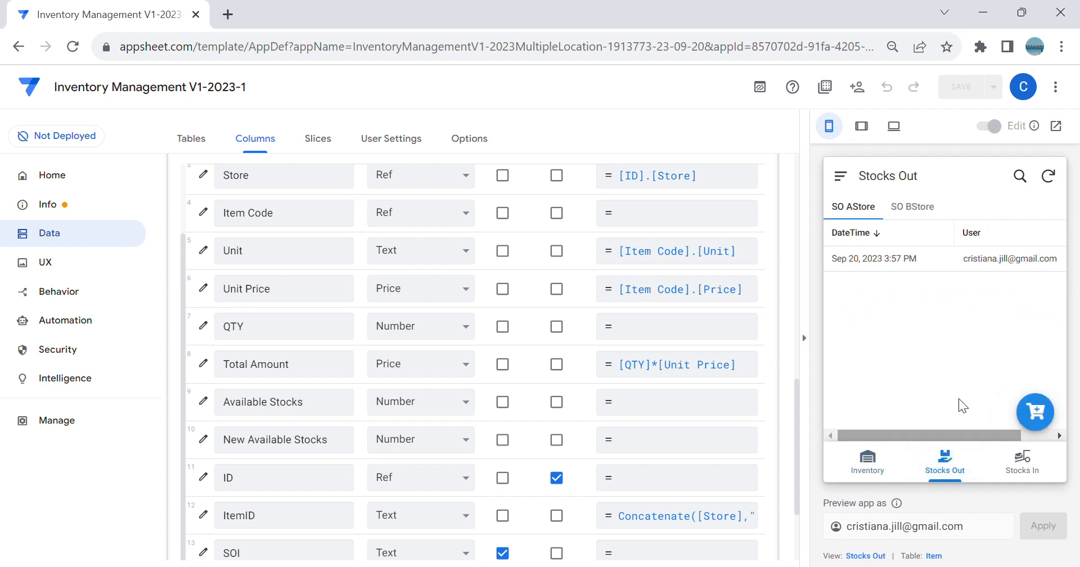
{"action": "left_click", "coordinate": [925, 261]}
{"action": "scroll", "coordinate": [990, 293], "scroll_direction": "down", "scroll_amount": 2}
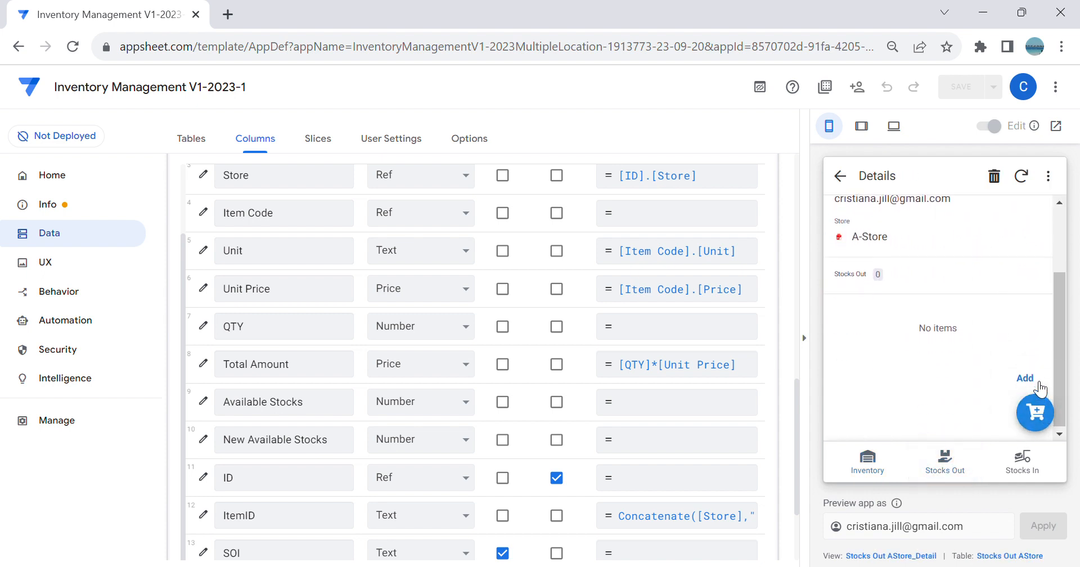
{"action": "left_click", "coordinate": [1016, 376]}
{"action": "scroll", "coordinate": [1015, 373], "scroll_direction": "down", "scroll_amount": 2}
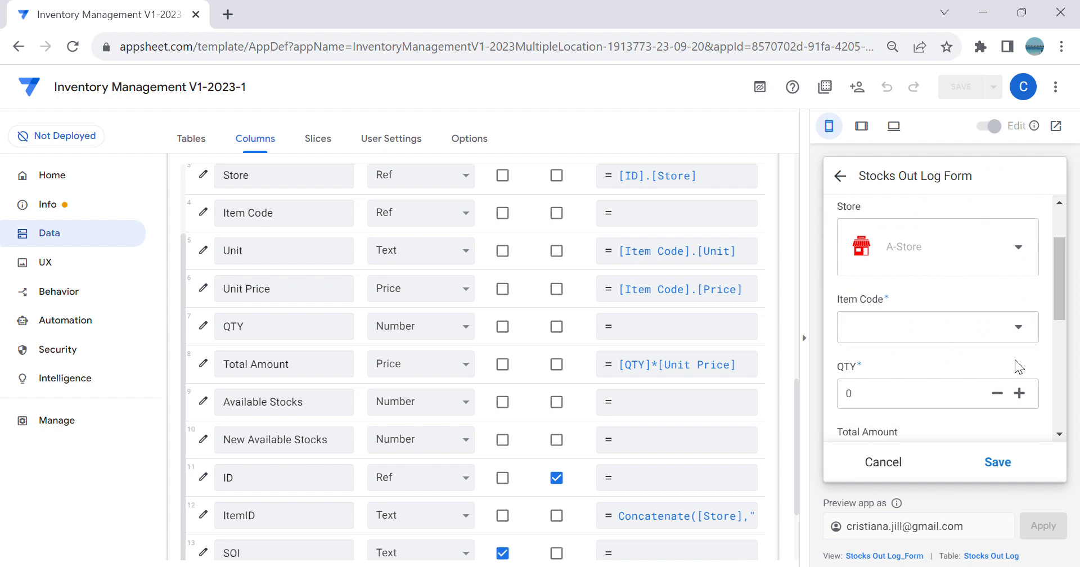
{"action": "left_click", "coordinate": [1017, 332]}
{"action": "left_click", "coordinate": [960, 267]}
{"action": "scroll", "coordinate": [979, 304], "scroll_direction": "down", "scroll_amount": 3}
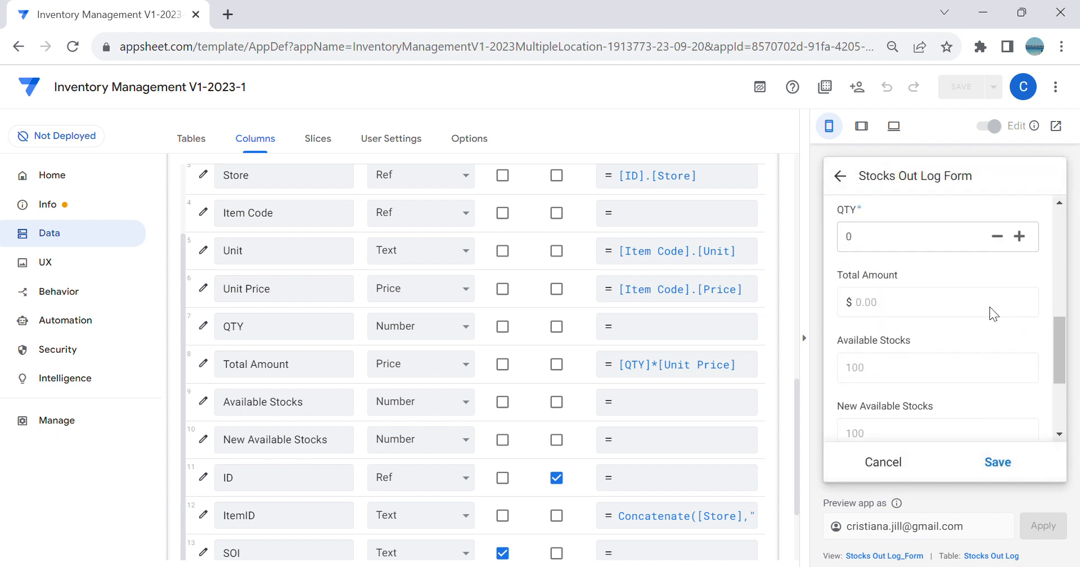
Step: Try to save the Apple log with a quantity one above its available stock
{"action": "scroll", "coordinate": [969, 338], "scroll_direction": "up", "scroll_amount": 1}
{"action": "left_click", "coordinate": [930, 305]}
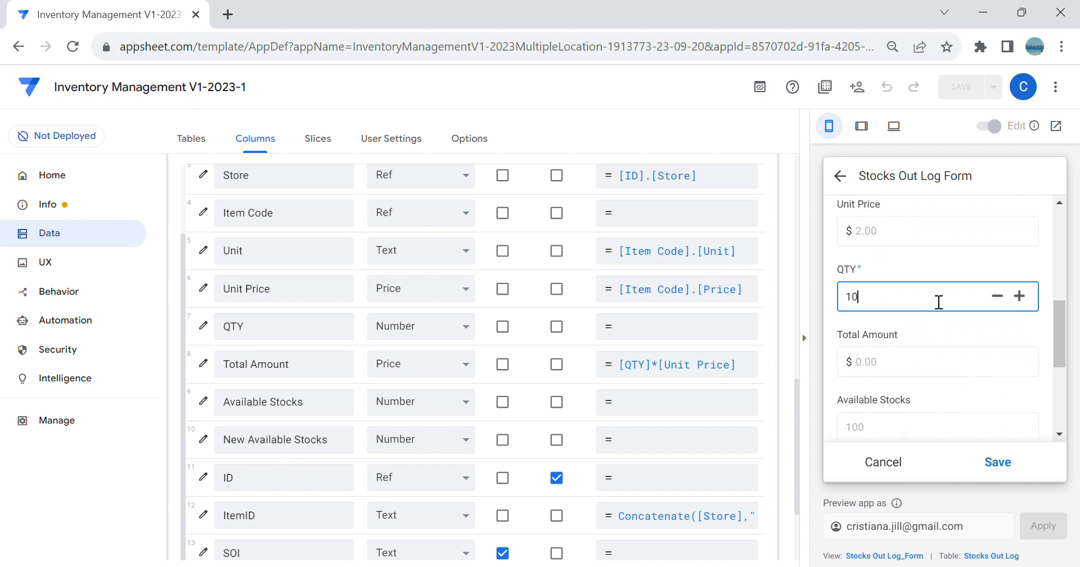
{"action": "scroll", "coordinate": [951, 284], "scroll_direction": "down", "scroll_amount": 3}
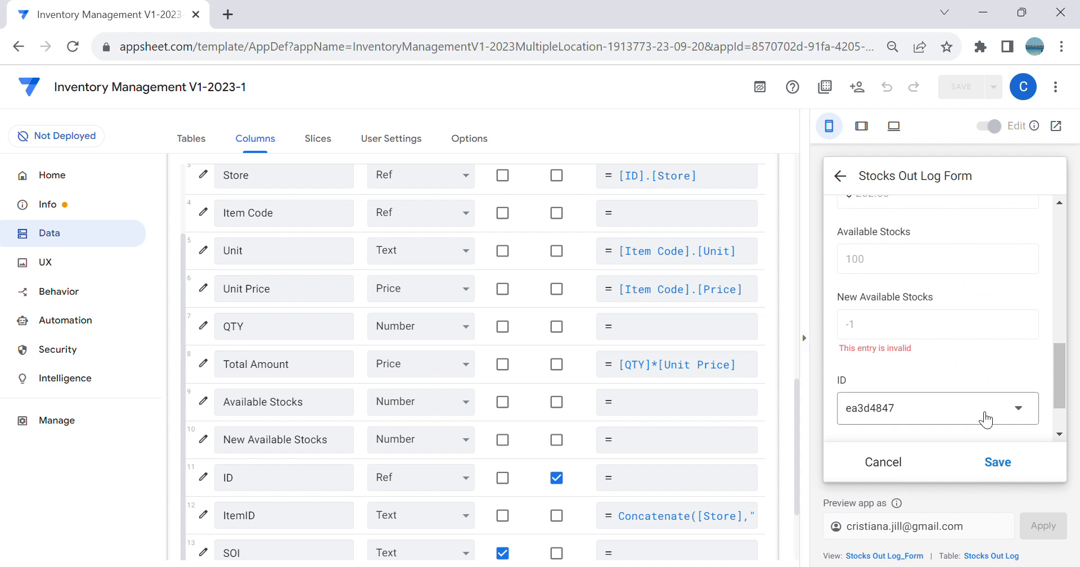
{"action": "left_click", "coordinate": [996, 462]}
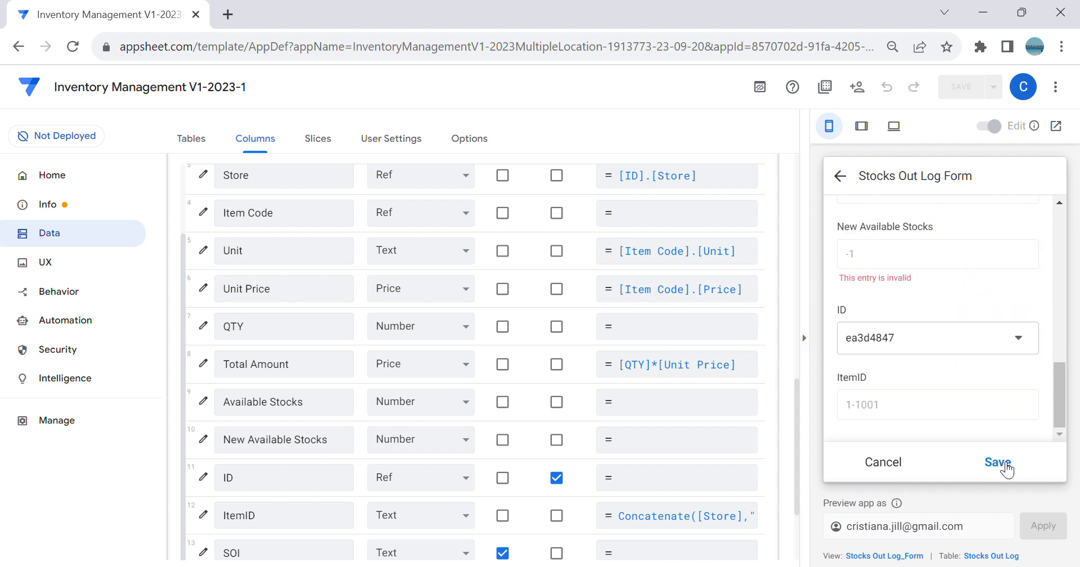
Step: Set the quantity of the new Apple log to 100
{"action": "scroll", "coordinate": [946, 383], "scroll_direction": "up", "scroll_amount": 6}
{"action": "scroll", "coordinate": [955, 394], "scroll_direction": "up", "scroll_amount": 1}
{"action": "double_click", "coordinate": [904, 402]}
{"action": "type", "text": "100"}
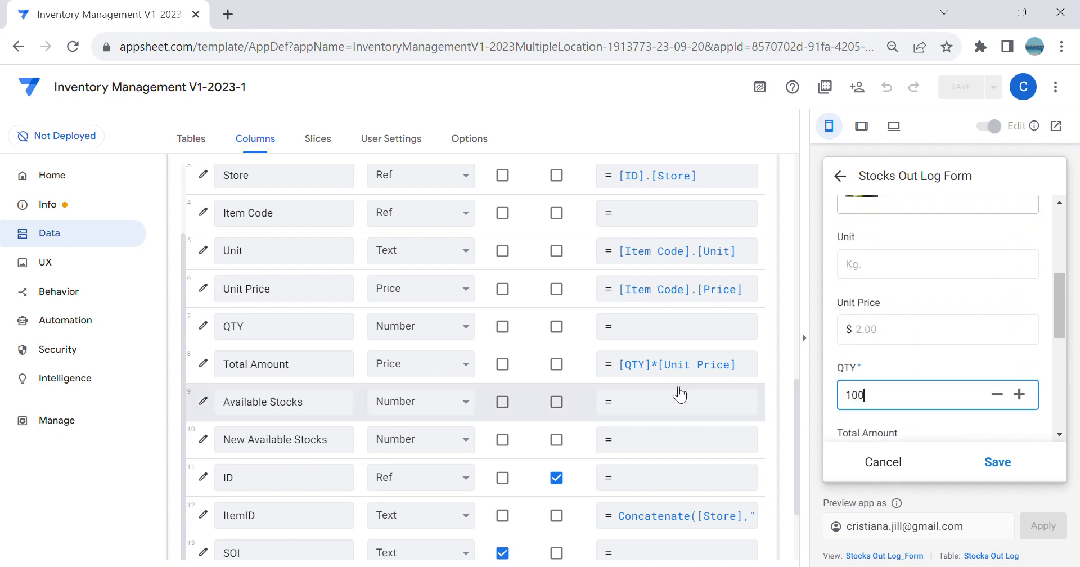
Step: Set QTY to 99 in the Stocks Out Log form and check the New Available Stocks entry
{"action": "scroll", "coordinate": [915, 326], "scroll_direction": "down", "scroll_amount": 6}
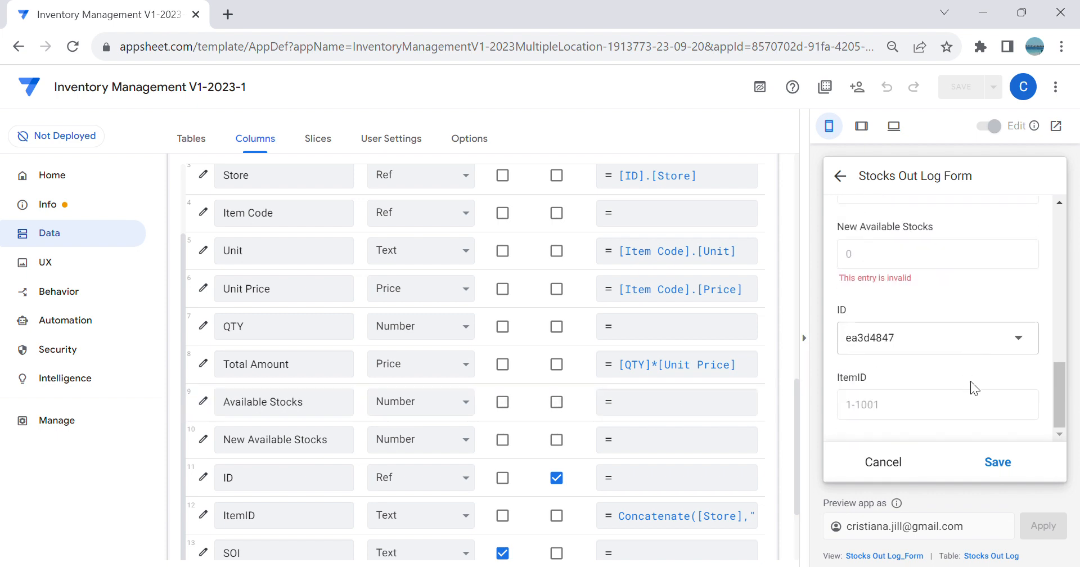
{"action": "left_click", "coordinate": [940, 299]}
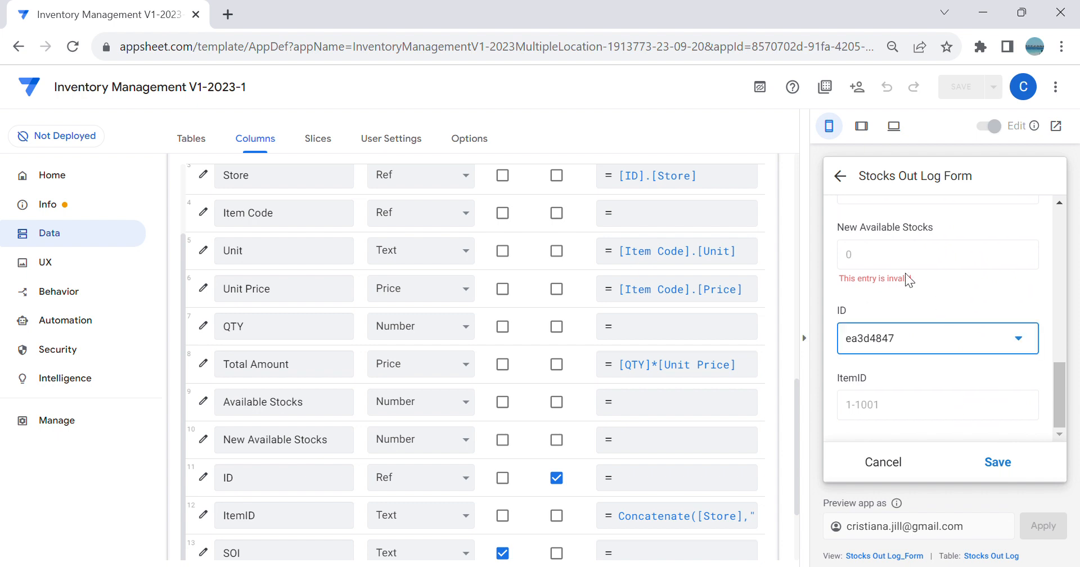
{"action": "scroll", "coordinate": [902, 289], "scroll_direction": "up", "scroll_amount": 2}
{"action": "scroll", "coordinate": [902, 289], "scroll_direction": "down", "scroll_amount": 1}
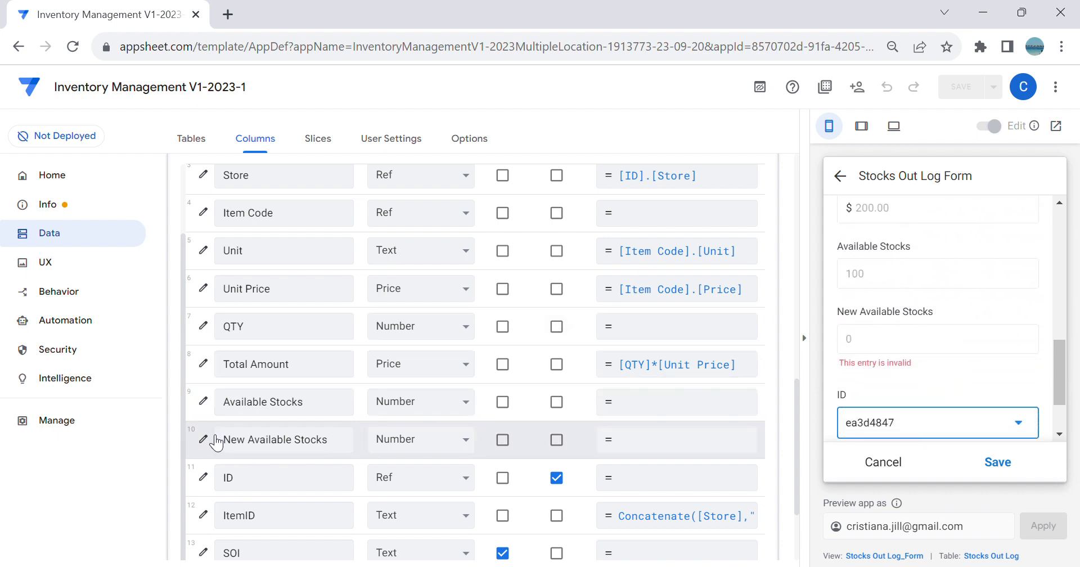
{"action": "scroll", "coordinate": [926, 364], "scroll_direction": "up", "scroll_amount": 3}
{"action": "double_click", "coordinate": [887, 318]}
{"action": "type", "text": "99"}
{"action": "scroll", "coordinate": [950, 322], "scroll_direction": "down", "scroll_amount": 4}
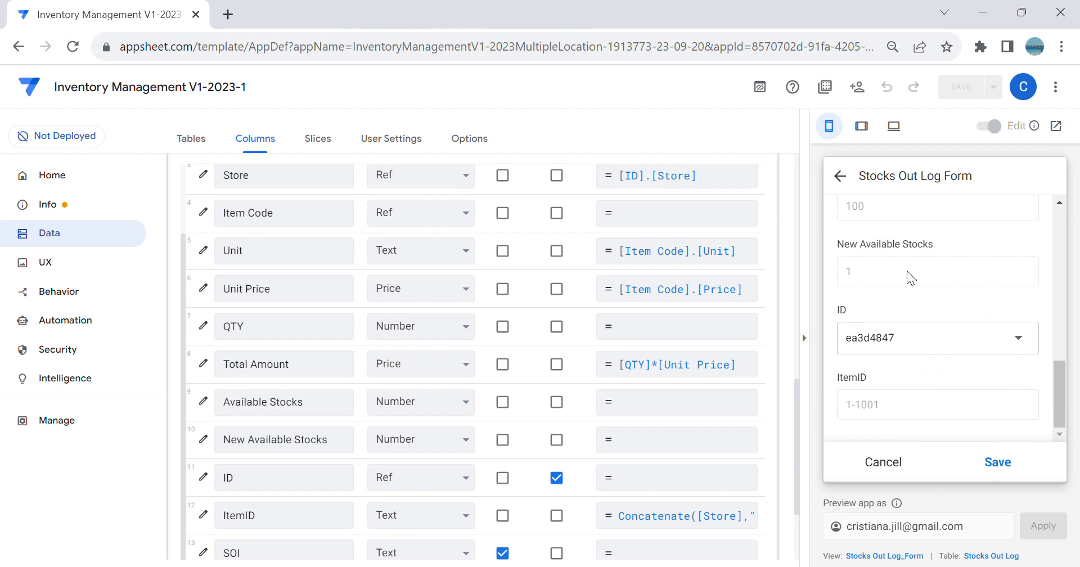
Step: Open the Valid If formula of the New Available Stocks column in the Stocks Out Log table
{"action": "left_click", "coordinate": [204, 439]}
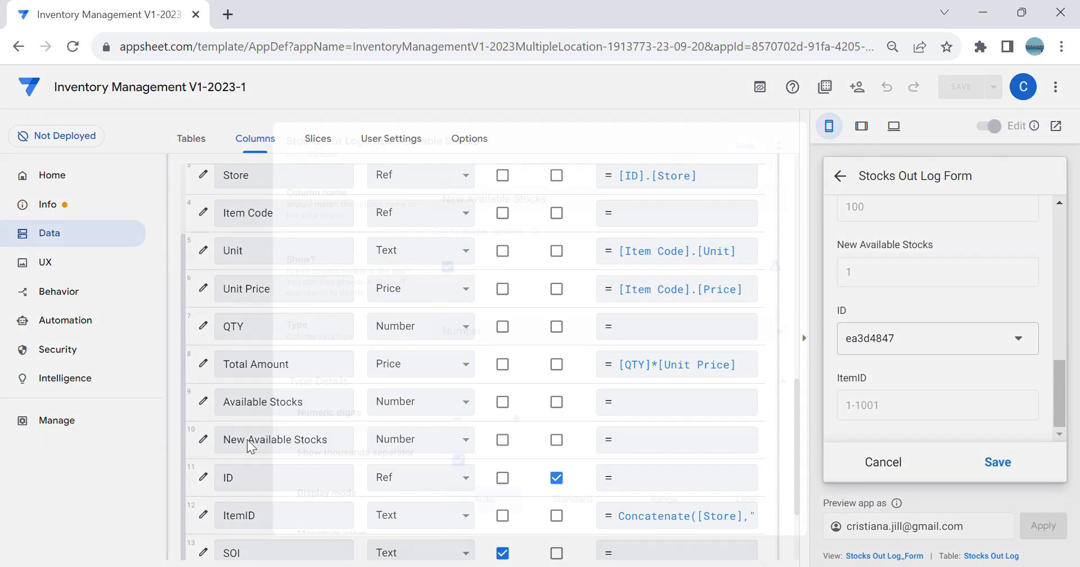
{"action": "scroll", "coordinate": [394, 436], "scroll_direction": "down", "scroll_amount": 3}
{"action": "scroll", "coordinate": [401, 443], "scroll_direction": "down", "scroll_amount": 1}
{"action": "left_click", "coordinate": [371, 354]}
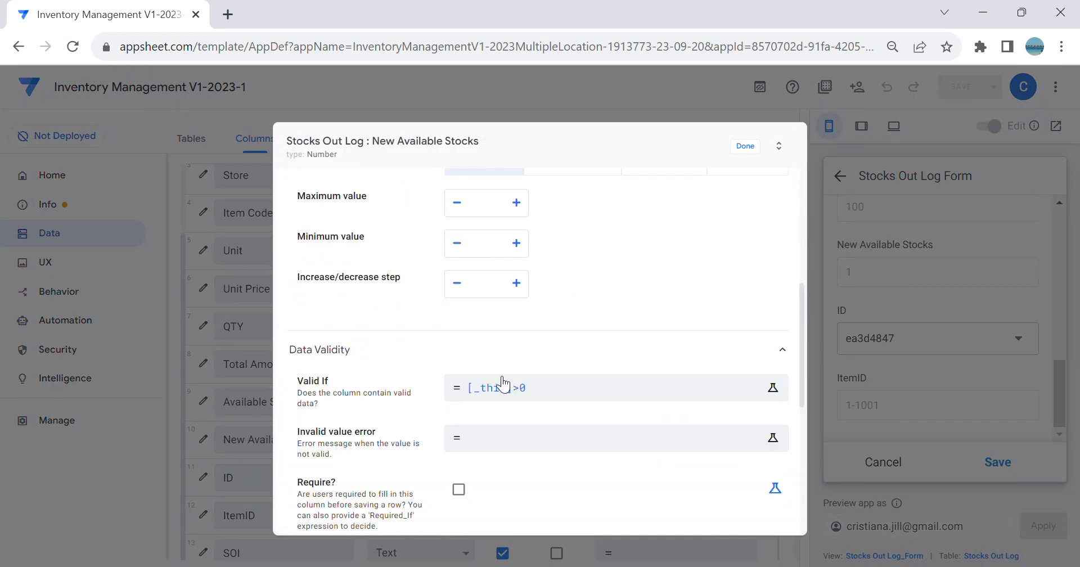
{"action": "left_click", "coordinate": [506, 378]}
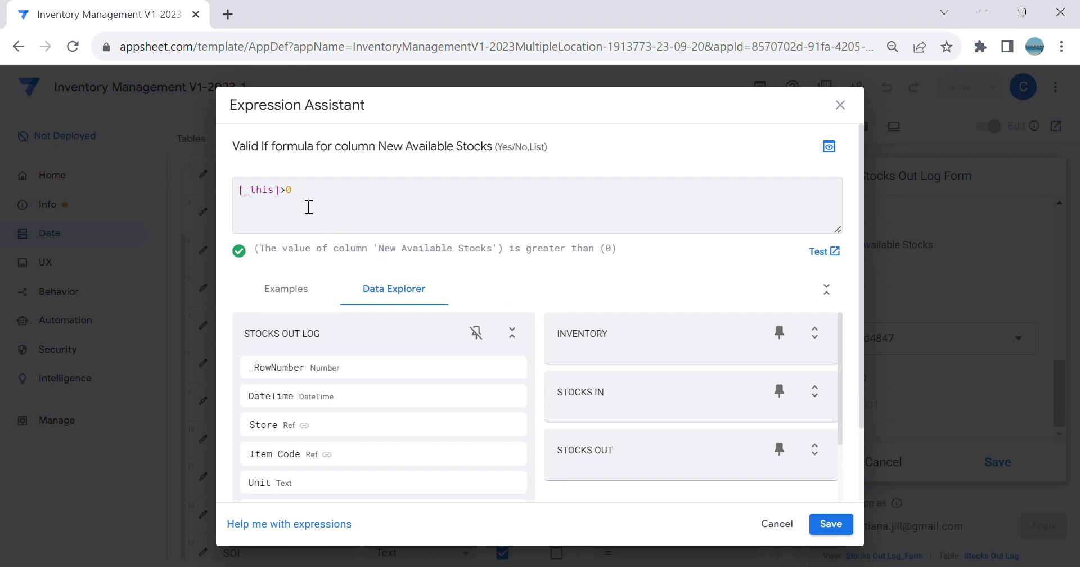
{"action": "left_click", "coordinate": [248, 197]}
{"action": "type", "text": "Or("}
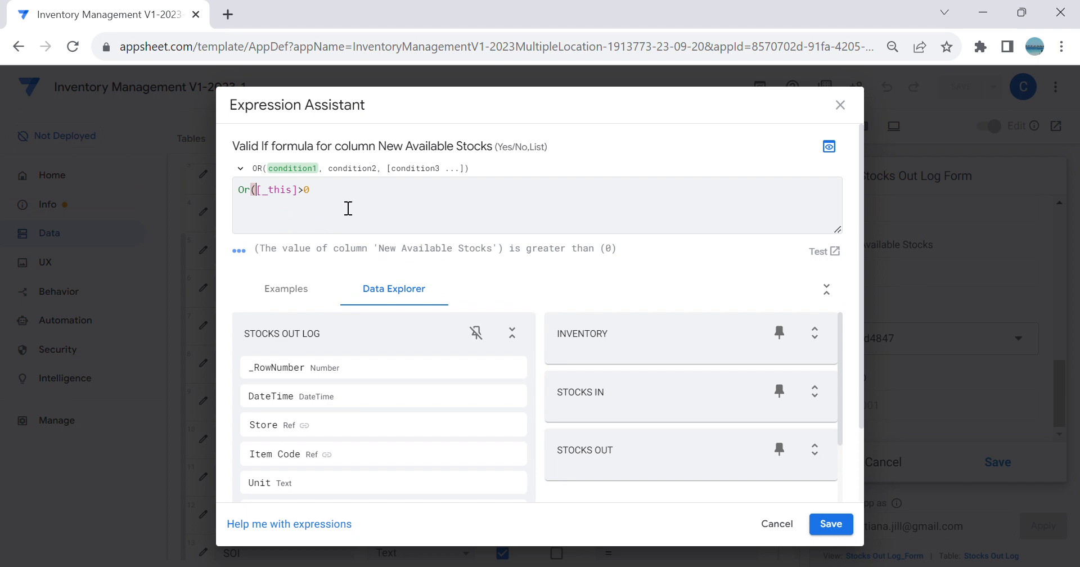
{"action": "type", "text": ",["}
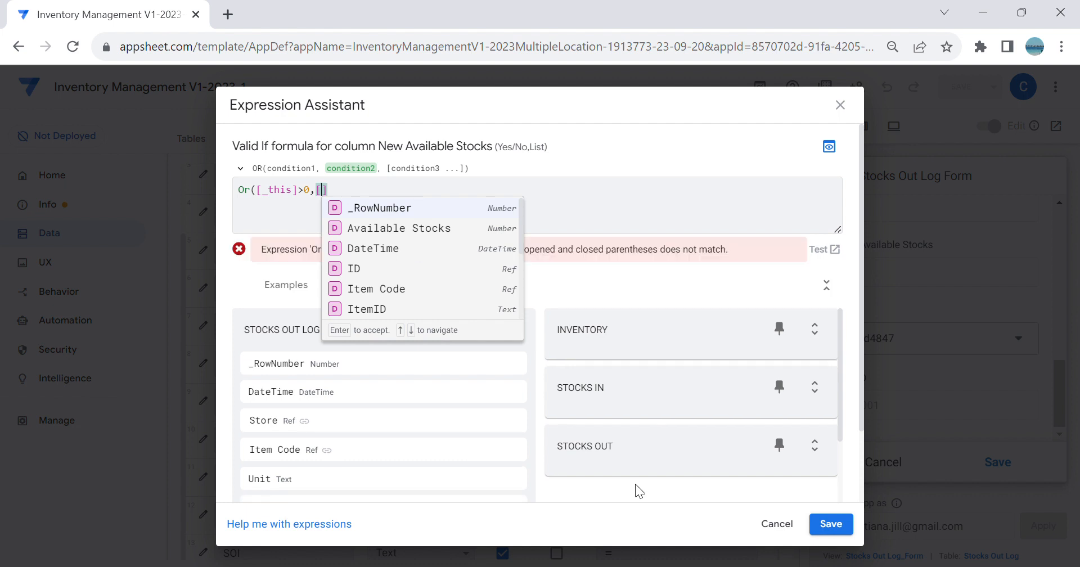
Step: Clear the Valid If expression of the New Available Stocks column and save the empty formula
{"action": "left_click_drag", "start_coordinate": [371, 180], "coordinate": [194, 173]}
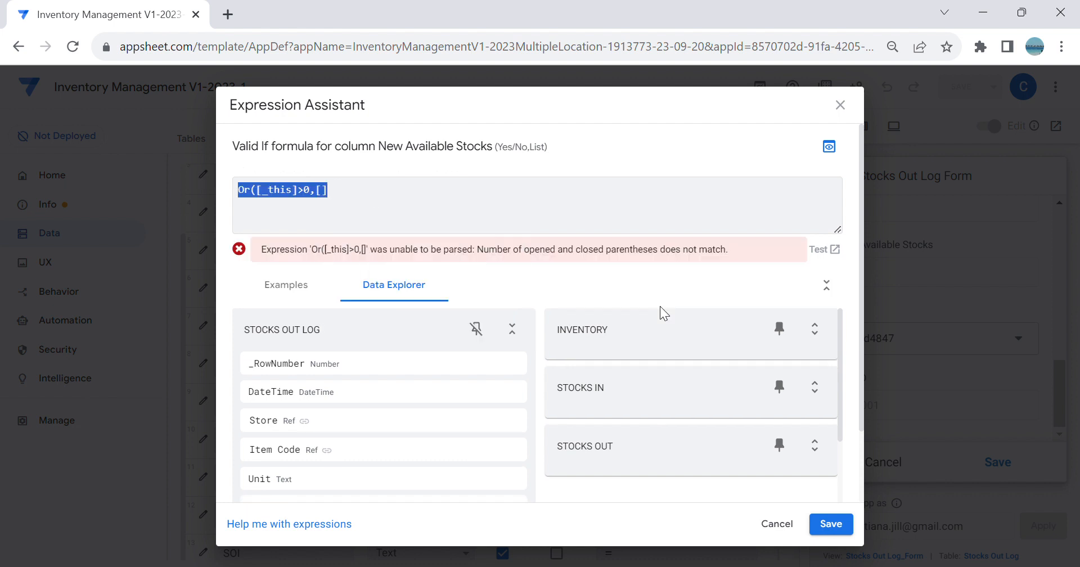
{"action": "key", "text": "BackSpace"}
{"action": "left_click", "coordinate": [842, 530]}
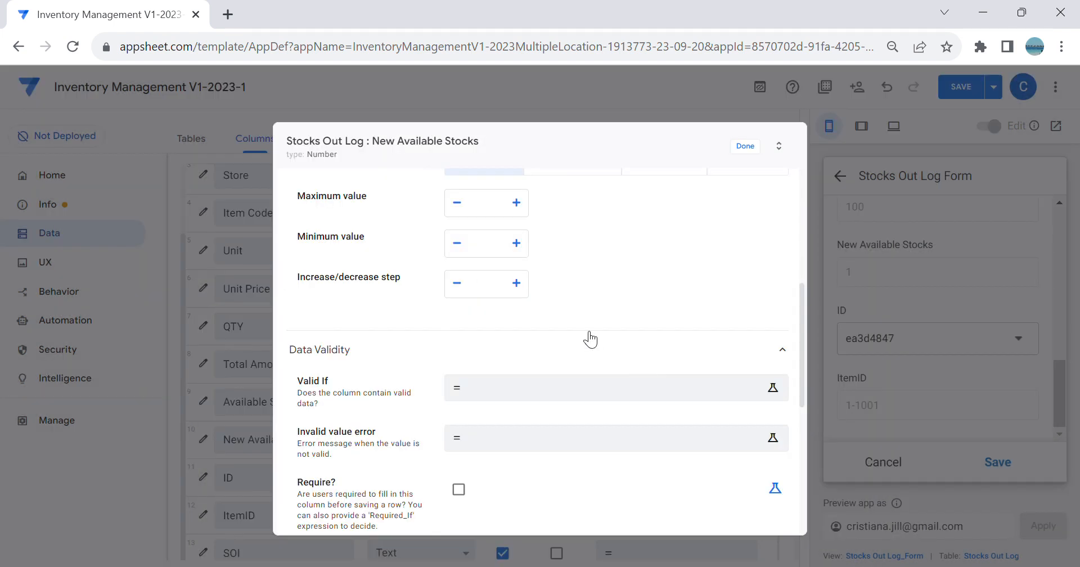
Step: Set the New Available Stocks column's minimum value to 0, close its settings and save the app
{"action": "scroll", "coordinate": [562, 349], "scroll_direction": "up", "scroll_amount": 1}
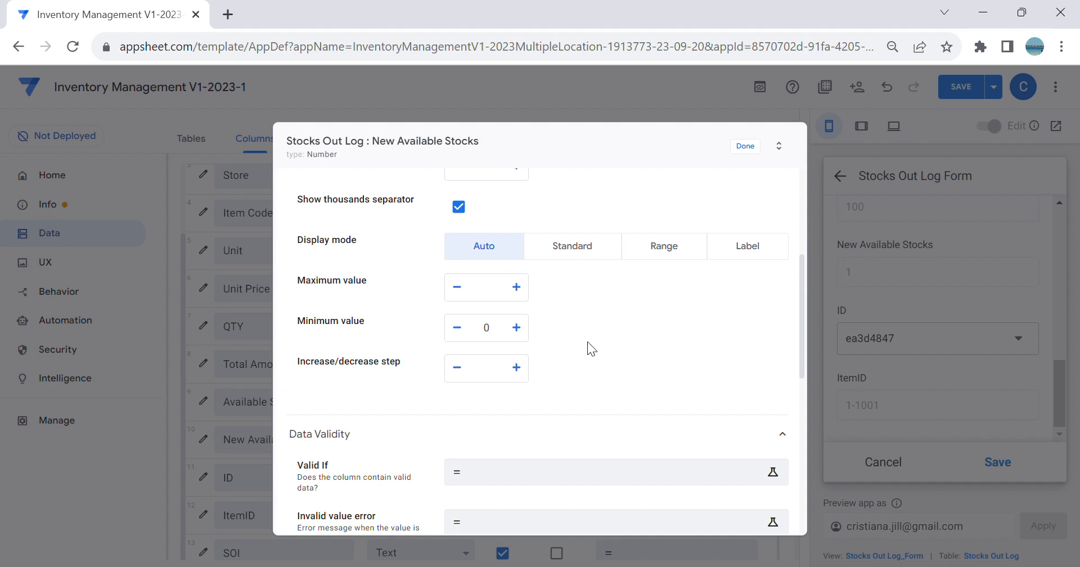
{"action": "scroll", "coordinate": [618, 337], "scroll_direction": "up", "scroll_amount": 2}
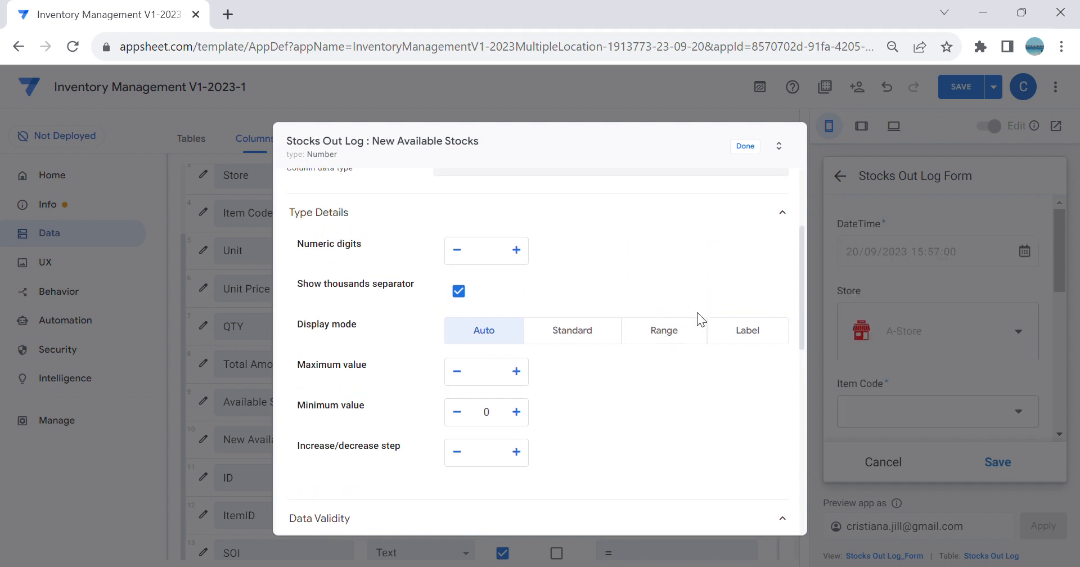
{"action": "scroll", "coordinate": [463, 439], "scroll_direction": "down", "scroll_amount": 2}
{"action": "scroll", "coordinate": [466, 446], "scroll_direction": "up", "scroll_amount": 2}
{"action": "left_click", "coordinate": [742, 150]}
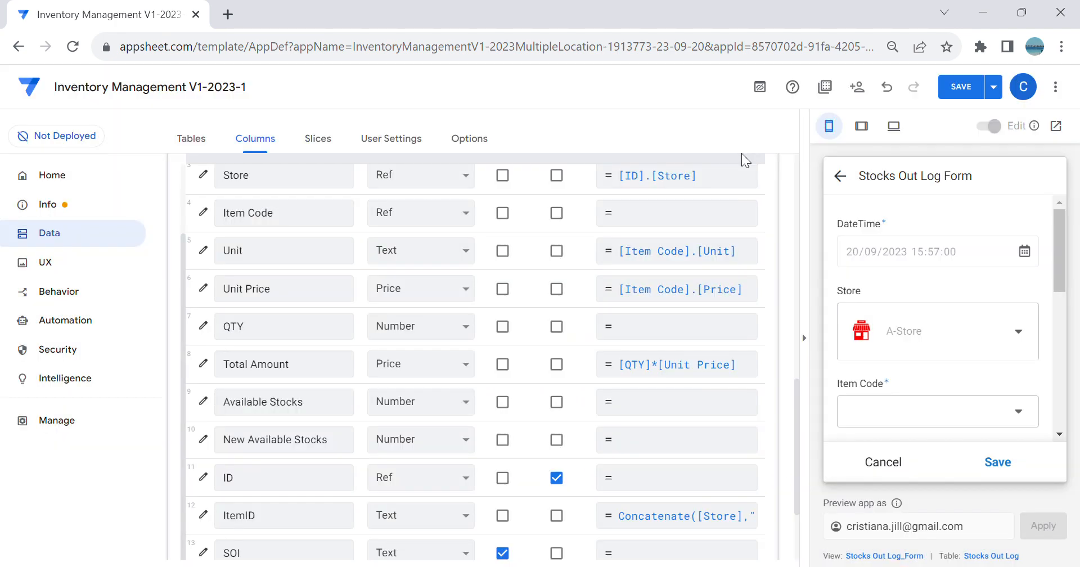
{"action": "left_click", "coordinate": [969, 86]}
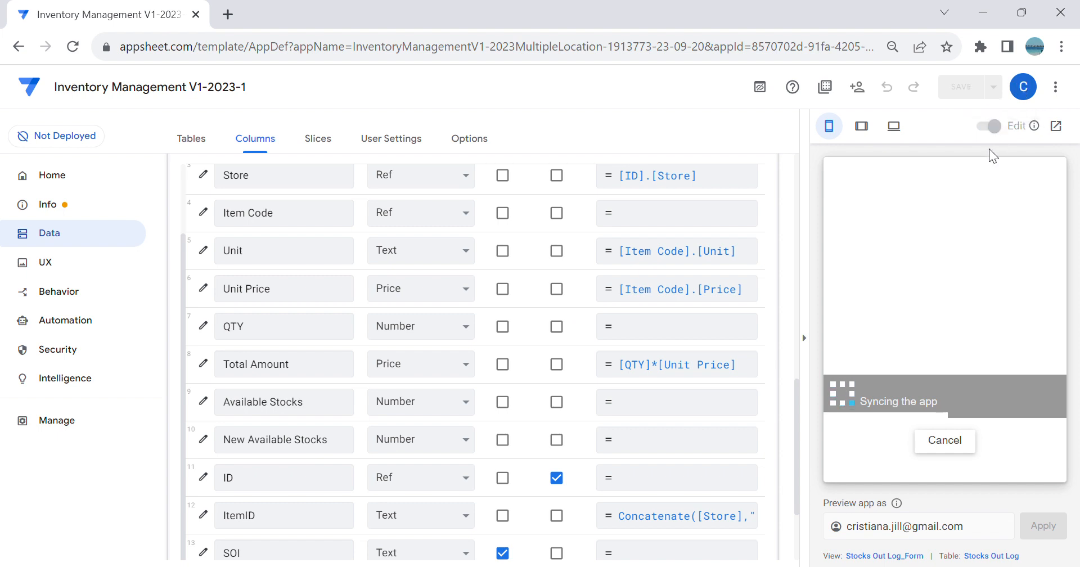
Step: Cancel the reloaded preview form, start a new Stocks Out Log entry from the A-Store record and select the item priced at $2.00
{"action": "scroll", "coordinate": [900, 388], "scroll_direction": "down", "scroll_amount": 2}
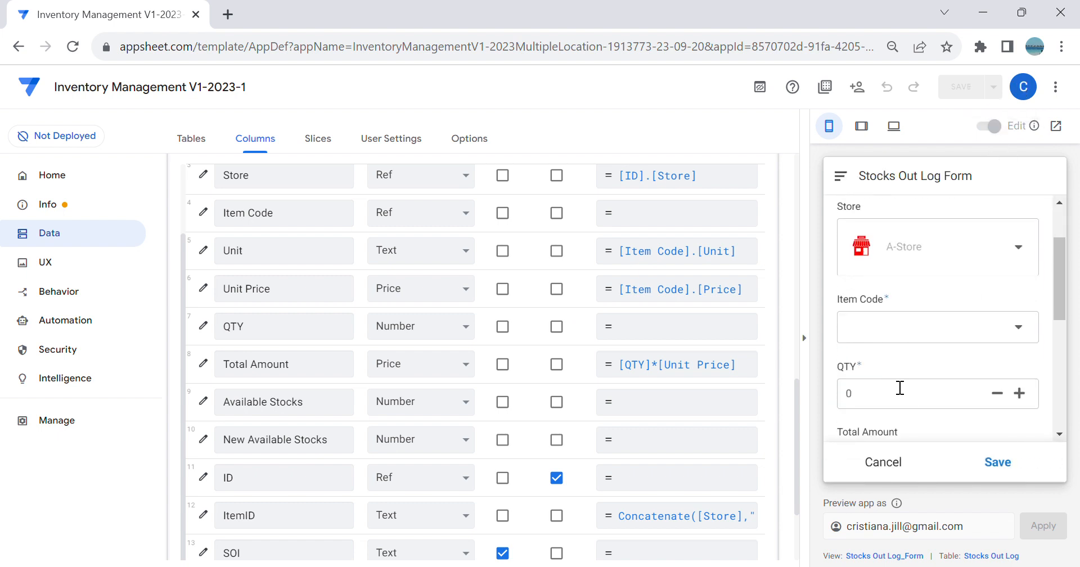
{"action": "left_click", "coordinate": [894, 473]}
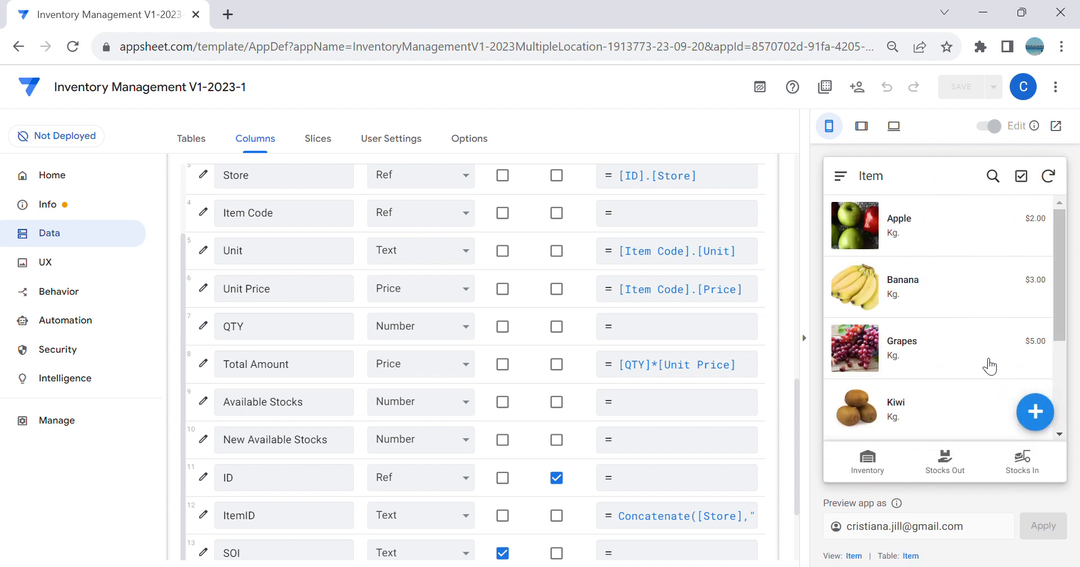
{"action": "left_click", "coordinate": [1019, 265]}
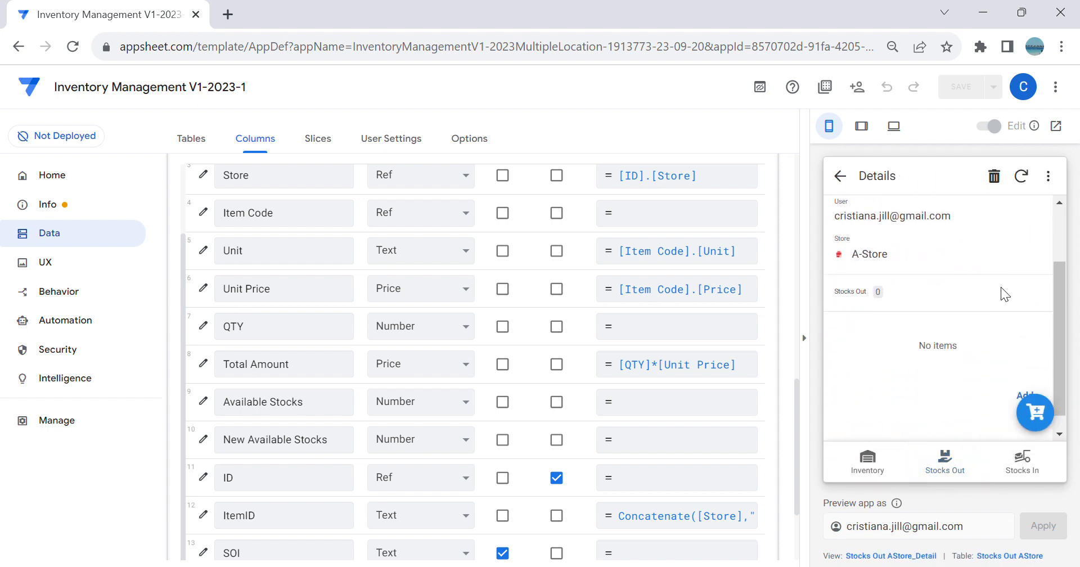
{"action": "left_click", "coordinate": [1034, 410]}
{"action": "left_click", "coordinate": [993, 368]}
{"action": "left_click", "coordinate": [964, 327]}
{"action": "left_click", "coordinate": [980, 354]}
{"action": "left_click", "coordinate": [968, 318]}
Step: Enter a QTY of 101 in the new Stocks Out Log entry and check how New Available Stocks is validated
{"action": "scroll", "coordinate": [983, 338], "scroll_direction": "down", "scroll_amount": 4}
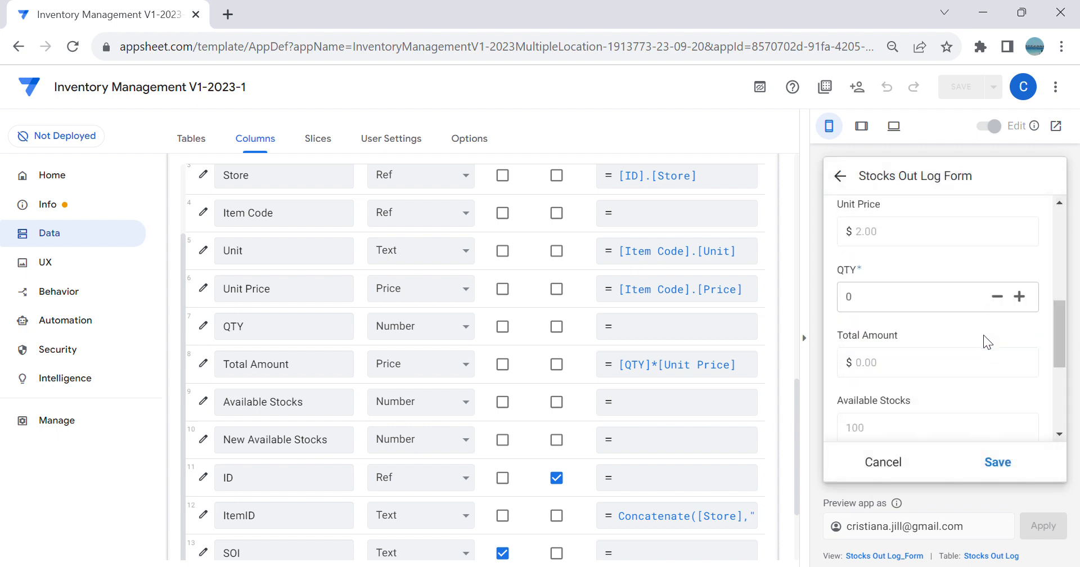
{"action": "scroll", "coordinate": [985, 337], "scroll_direction": "down", "scroll_amount": 3}
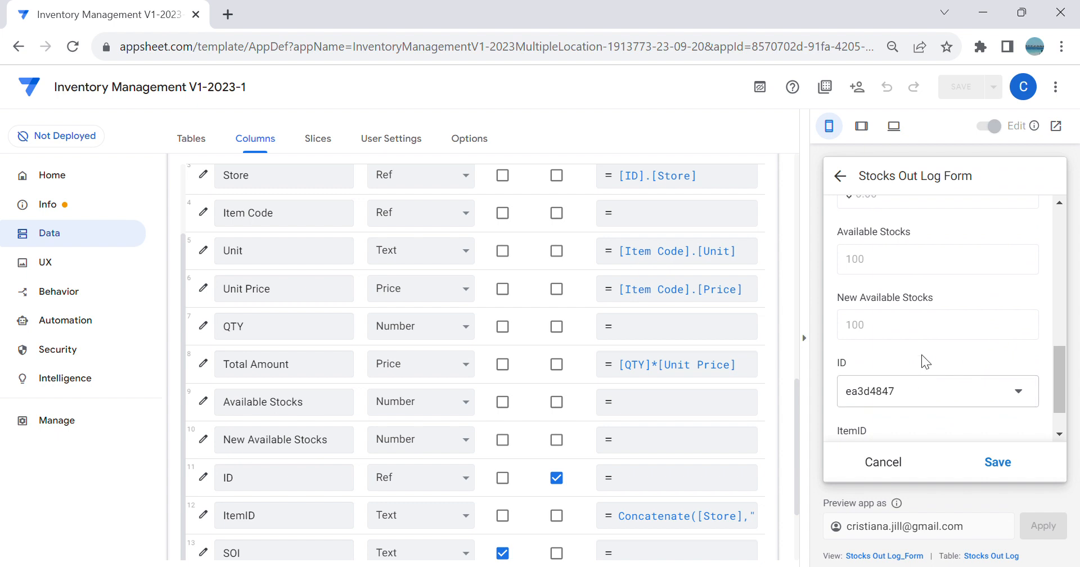
{"action": "scroll", "coordinate": [922, 353], "scroll_direction": "up", "scroll_amount": 3}
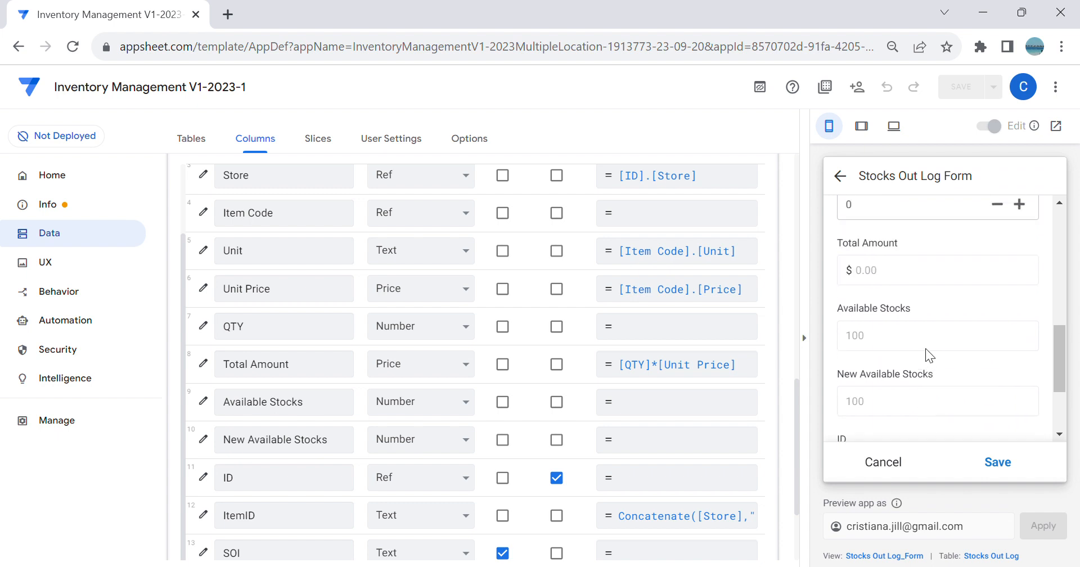
{"action": "left_click", "coordinate": [907, 301]}
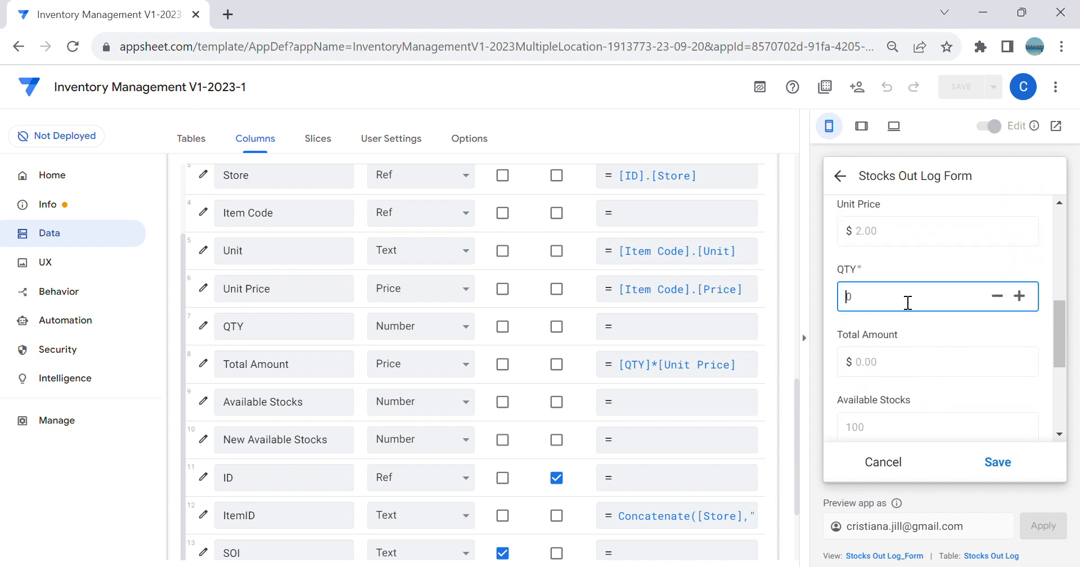
{"action": "type", "text": "101"}
{"action": "scroll", "coordinate": [852, 294], "scroll_direction": "down", "scroll_amount": 3}
{"action": "scroll", "coordinate": [892, 312], "scroll_direction": "up", "scroll_amount": 3}
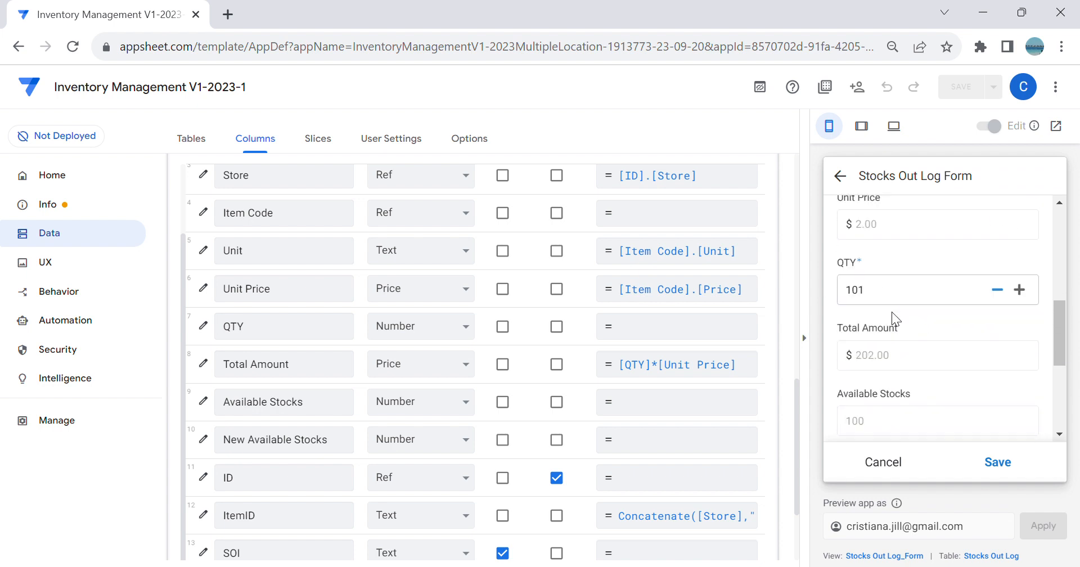
Step: Replace the QTY with 100 and check the New Available Stocks value in the entry form
{"action": "left_click_drag", "start_coordinate": [864, 296], "coordinate": [697, 322]}
{"action": "type", "text": "100"}
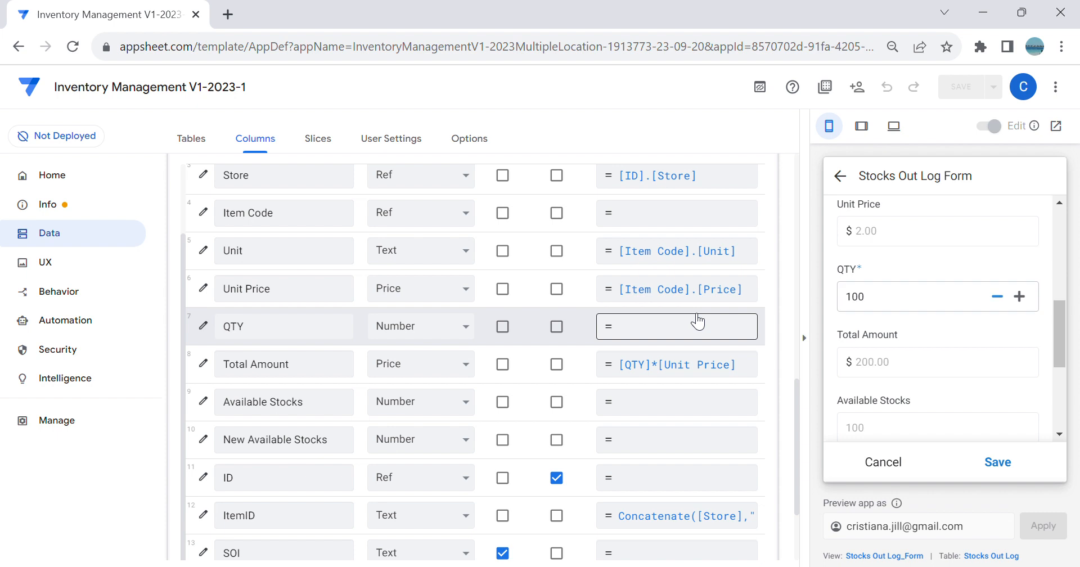
{"action": "scroll", "coordinate": [897, 289], "scroll_direction": "down", "scroll_amount": 3}
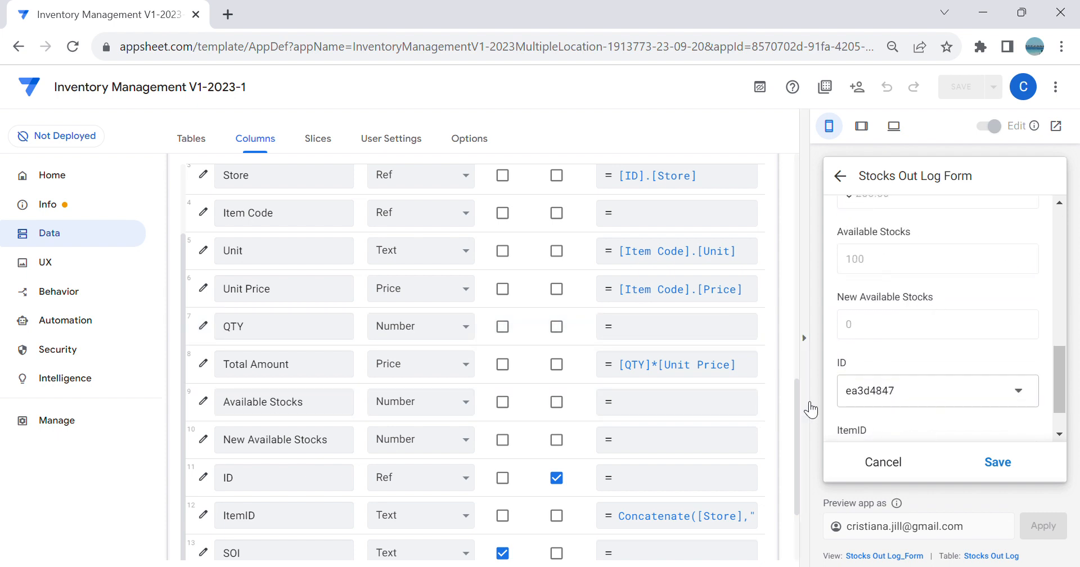
Step: Open the Stocks Out Log_Form view's settings and add DateTime as the first entry of its column order
{"action": "left_click", "coordinate": [881, 557]}
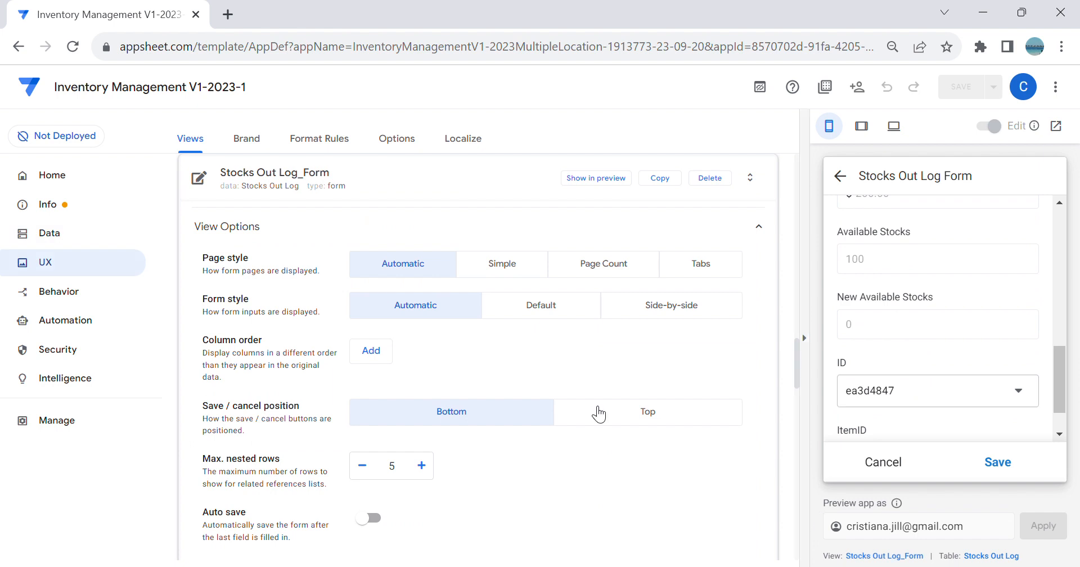
{"action": "scroll", "coordinate": [515, 399], "scroll_direction": "down", "scroll_amount": 3}
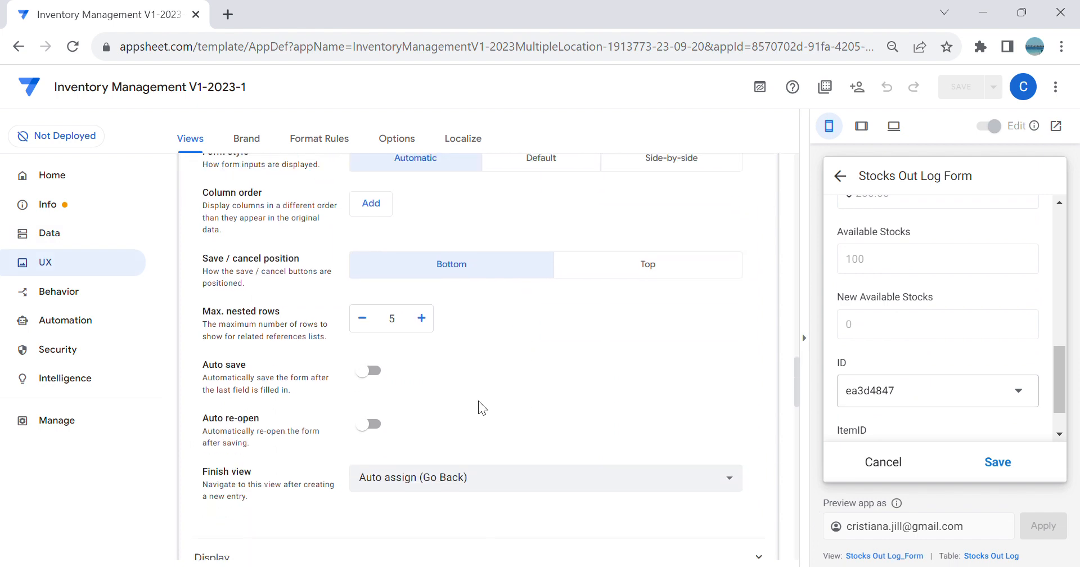
{"action": "scroll", "coordinate": [481, 402], "scroll_direction": "up", "scroll_amount": 1}
{"action": "left_click", "coordinate": [371, 265]}
{"action": "left_click", "coordinate": [444, 268]}
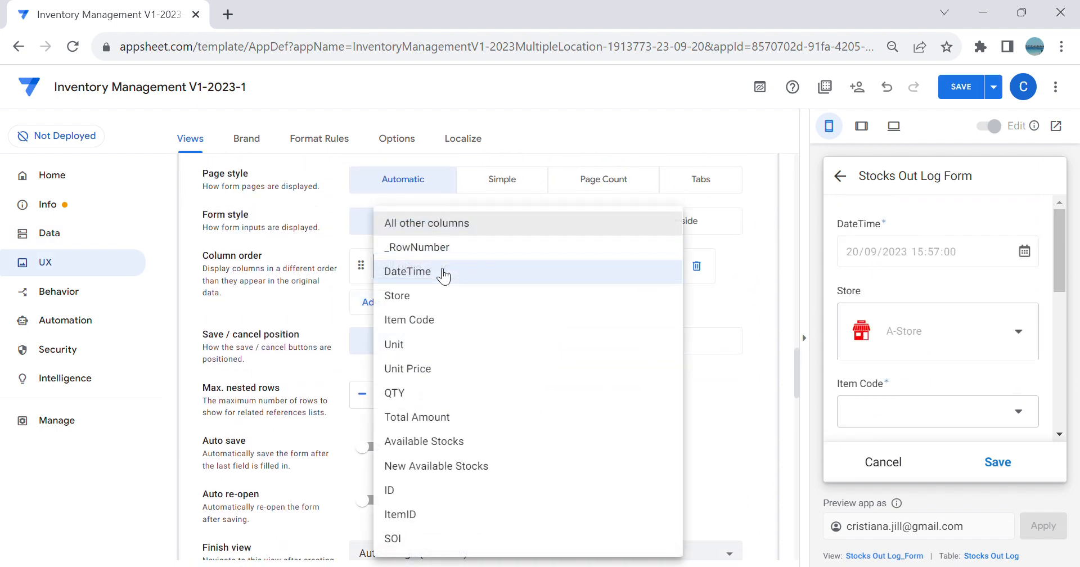
{"action": "left_click", "coordinate": [473, 285]}
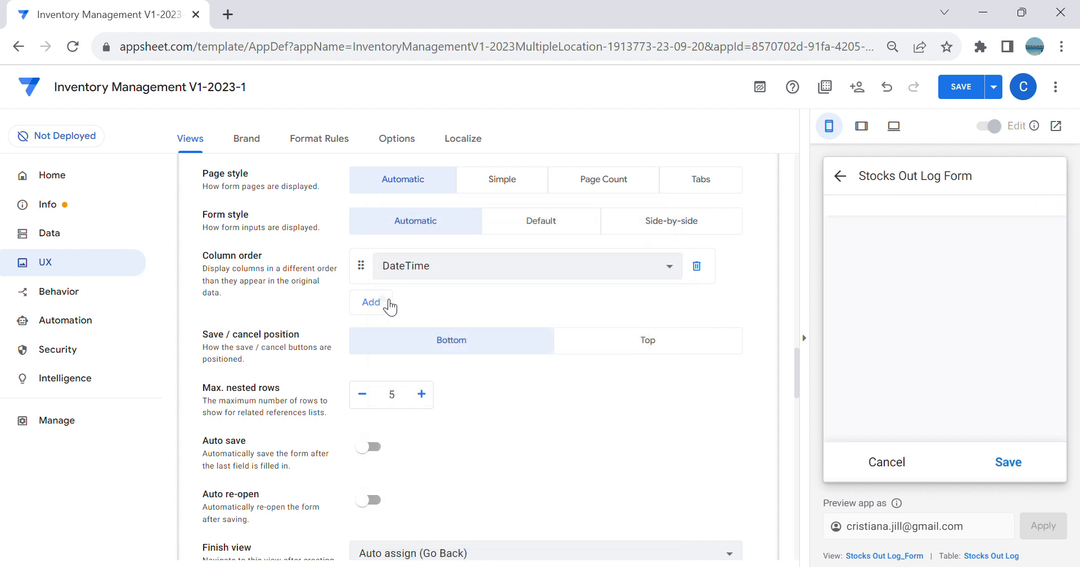
Step: Add Item Code and Unit to the form's column order below DateTime
{"action": "left_click", "coordinate": [366, 302]}
{"action": "left_click", "coordinate": [422, 301]}
{"action": "left_click", "coordinate": [422, 321]}
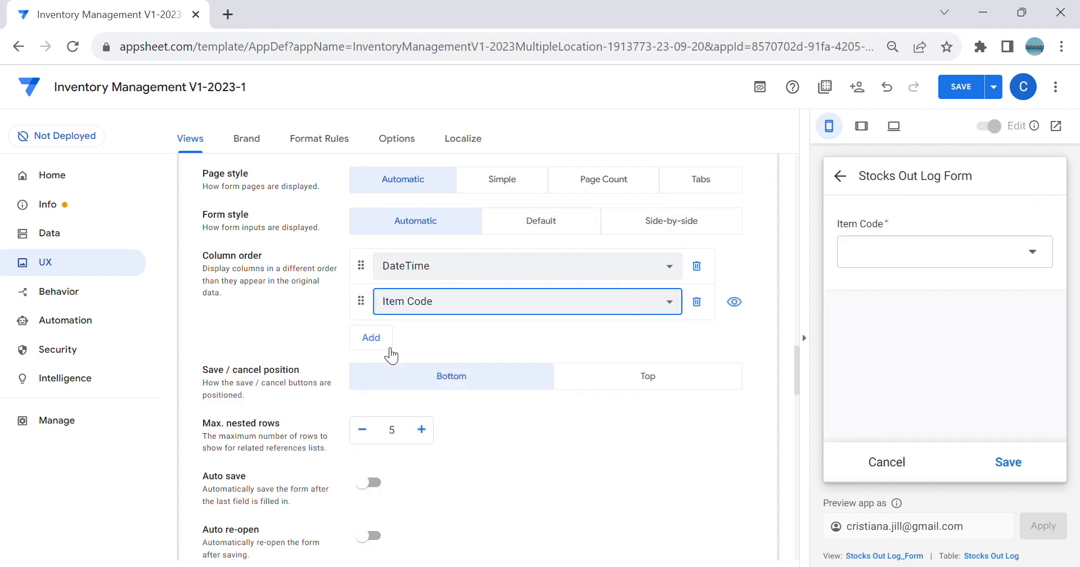
{"action": "left_click", "coordinate": [389, 340]}
{"action": "left_click", "coordinate": [403, 338]}
{"action": "left_click", "coordinate": [419, 344]}
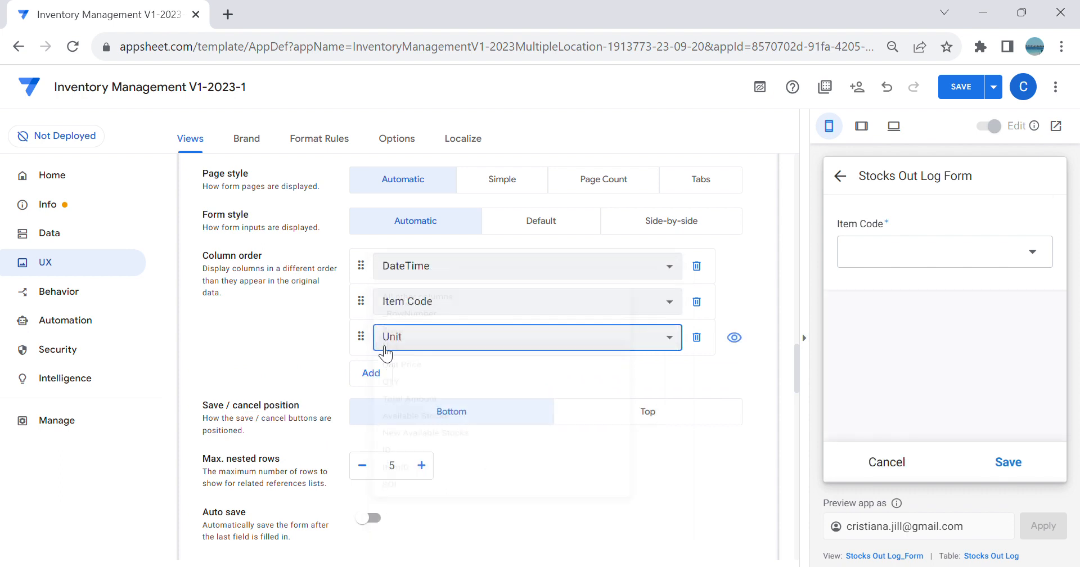
Step: Add Unit Price and QTY to the form's column order below Unit
{"action": "left_click", "coordinate": [392, 381]}
{"action": "left_click", "coordinate": [408, 374]}
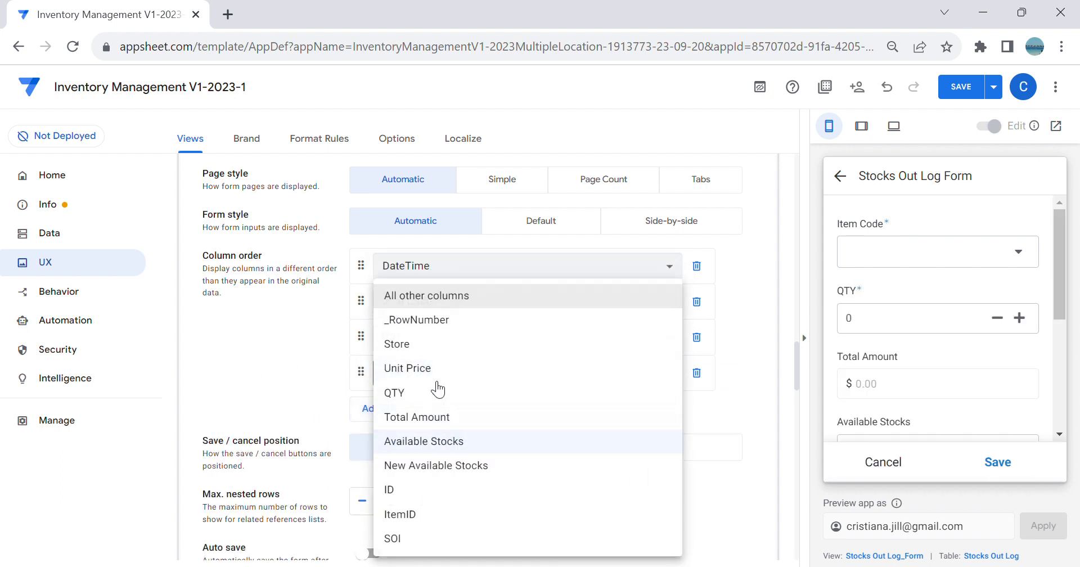
{"action": "left_click", "coordinate": [437, 370]}
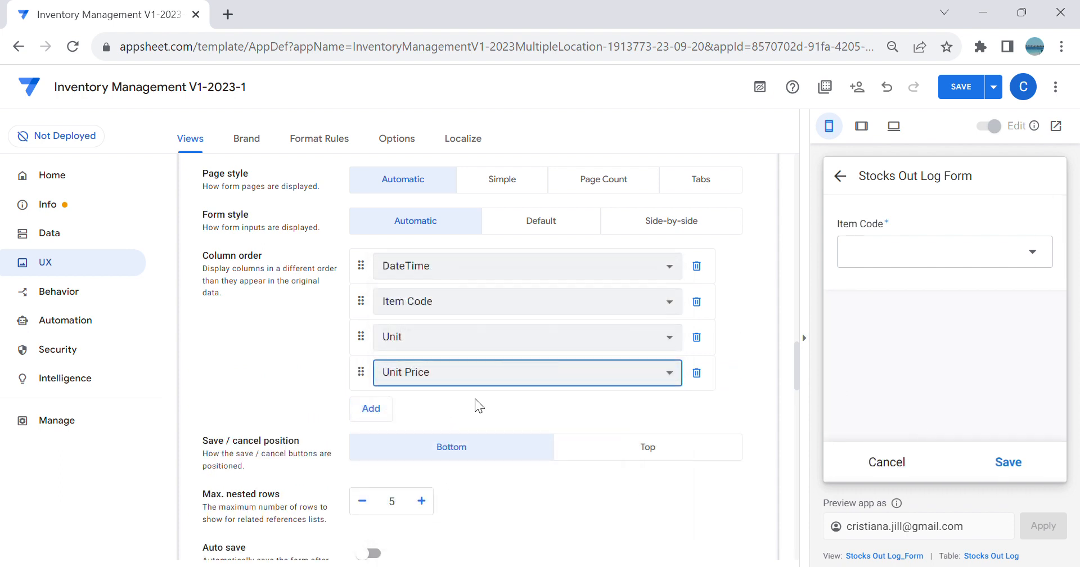
{"action": "left_click", "coordinate": [388, 410]}
{"action": "left_click", "coordinate": [415, 416]}
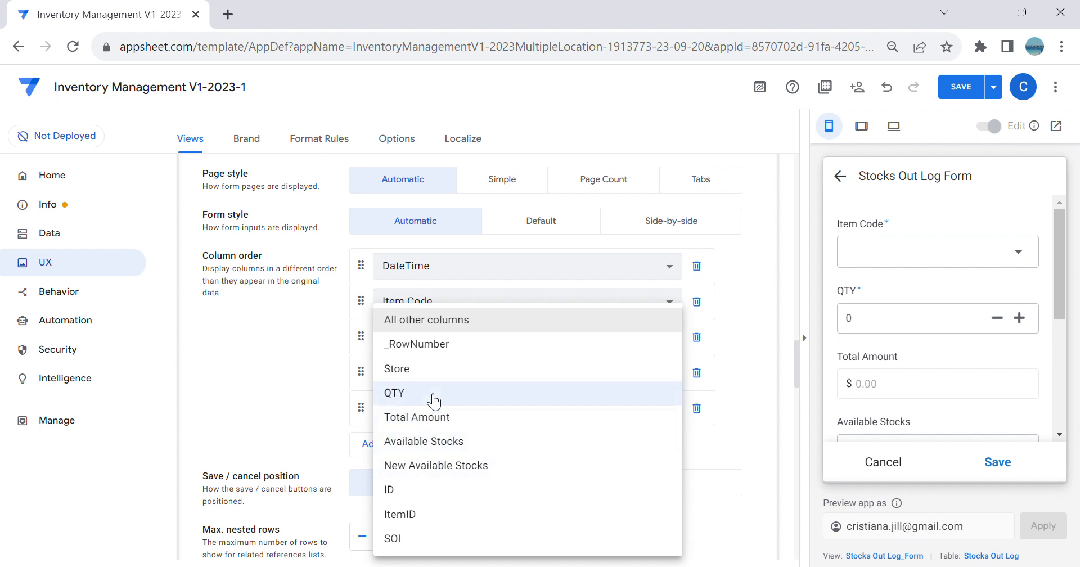
{"action": "left_click", "coordinate": [433, 394]}
Step: Add Available Stocks and New Available Stocks to the form's column order below QTY and save the app
{"action": "left_click", "coordinate": [383, 457]}
{"action": "left_click", "coordinate": [415, 442]}
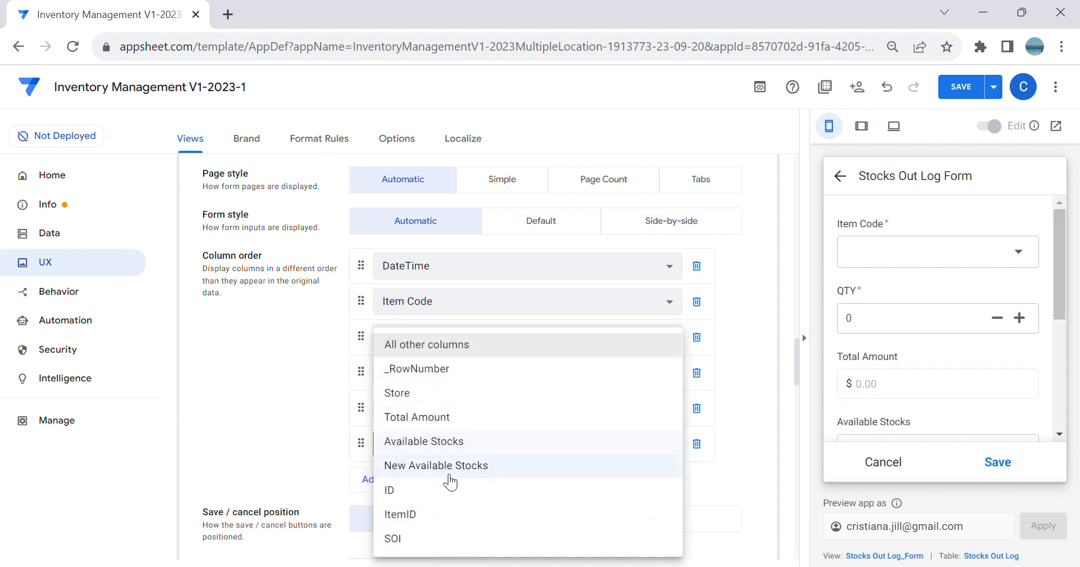
{"action": "left_click", "coordinate": [464, 445]}
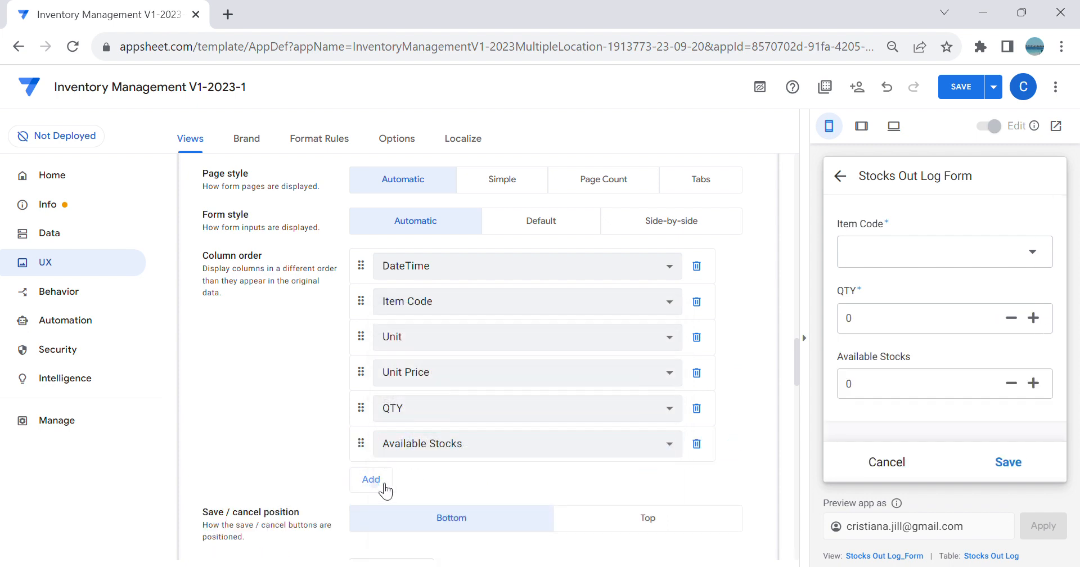
{"action": "left_click", "coordinate": [367, 480]}
{"action": "left_click", "coordinate": [414, 478]}
{"action": "left_click", "coordinate": [441, 476]}
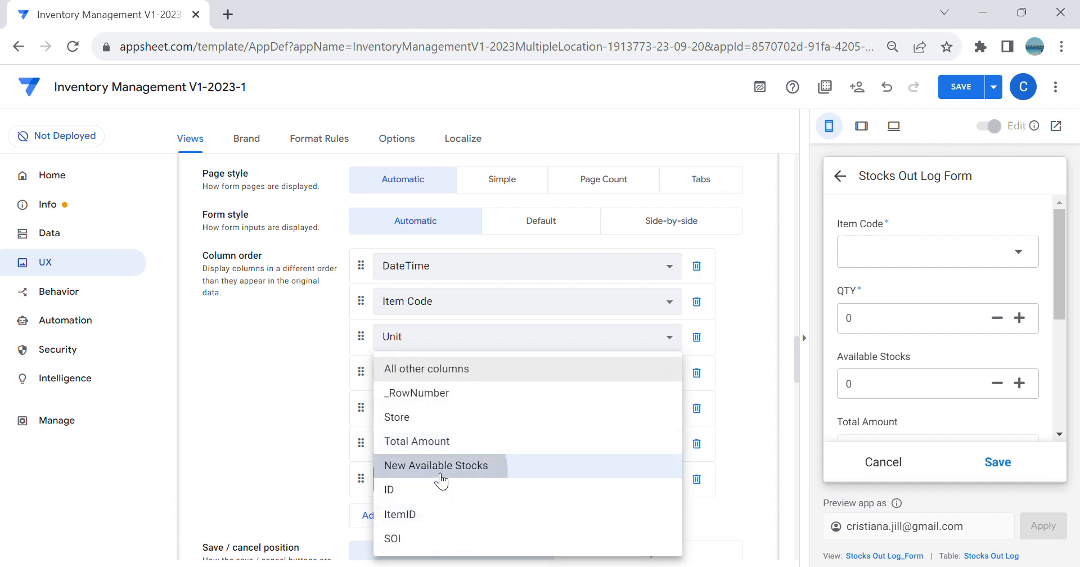
{"action": "left_click", "coordinate": [964, 89]}
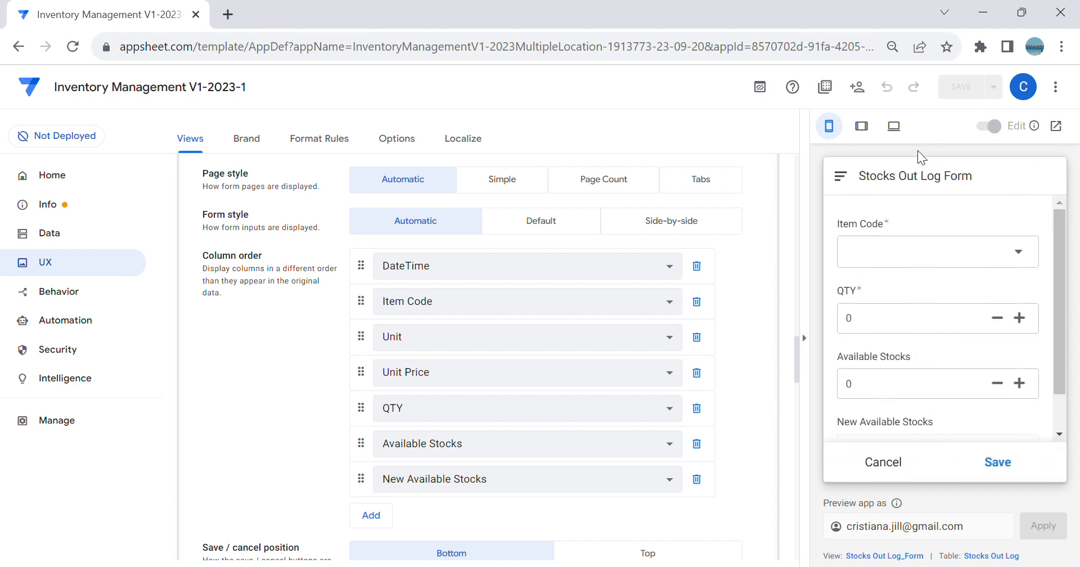
Step: Open the A-Store Stocks Out record in the app preview and start a new stock-out entry for Banana
{"action": "left_click", "coordinate": [899, 444]}
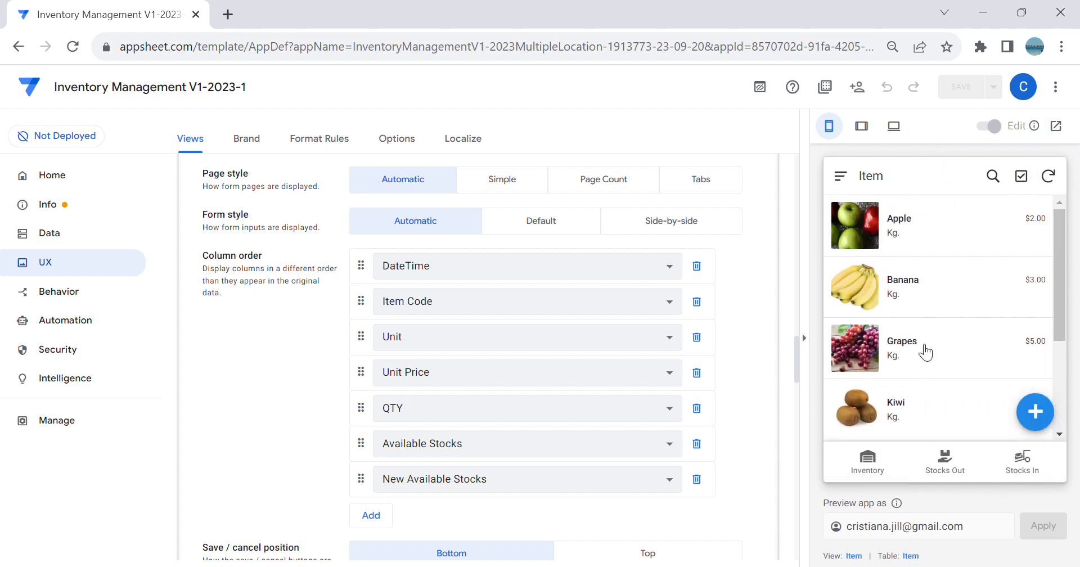
{"action": "left_click", "coordinate": [948, 458]}
{"action": "left_click", "coordinate": [994, 260]}
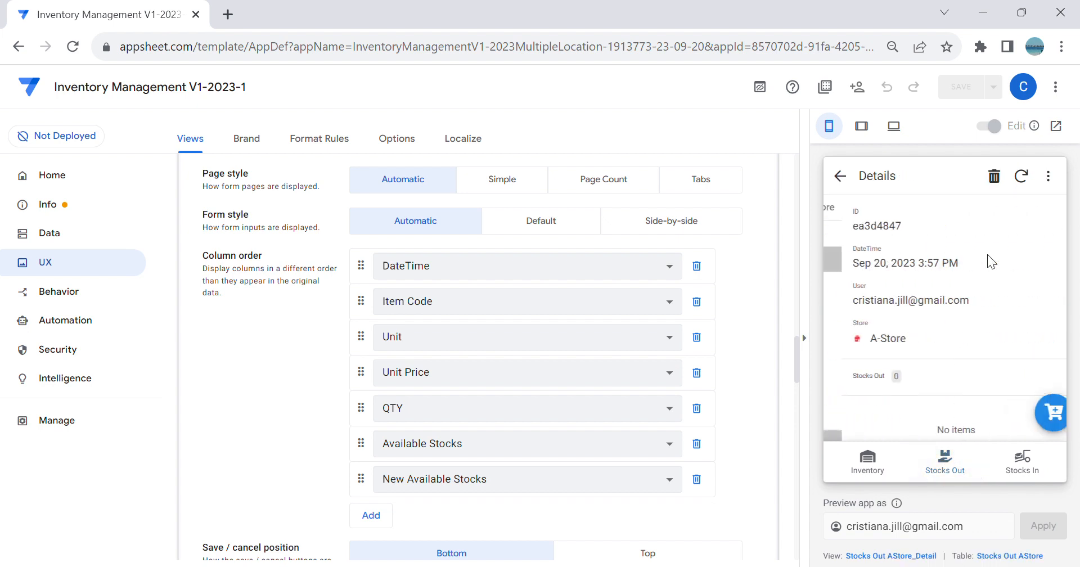
{"action": "scroll", "coordinate": [971, 282], "scroll_direction": "down", "scroll_amount": 3}
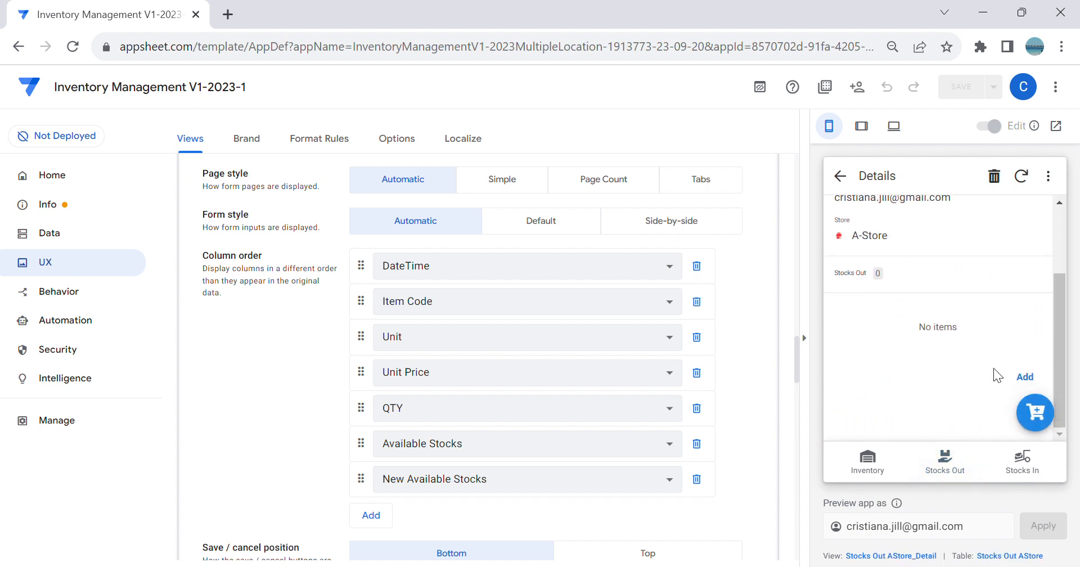
{"action": "left_click", "coordinate": [1024, 379]}
{"action": "left_click", "coordinate": [940, 315]}
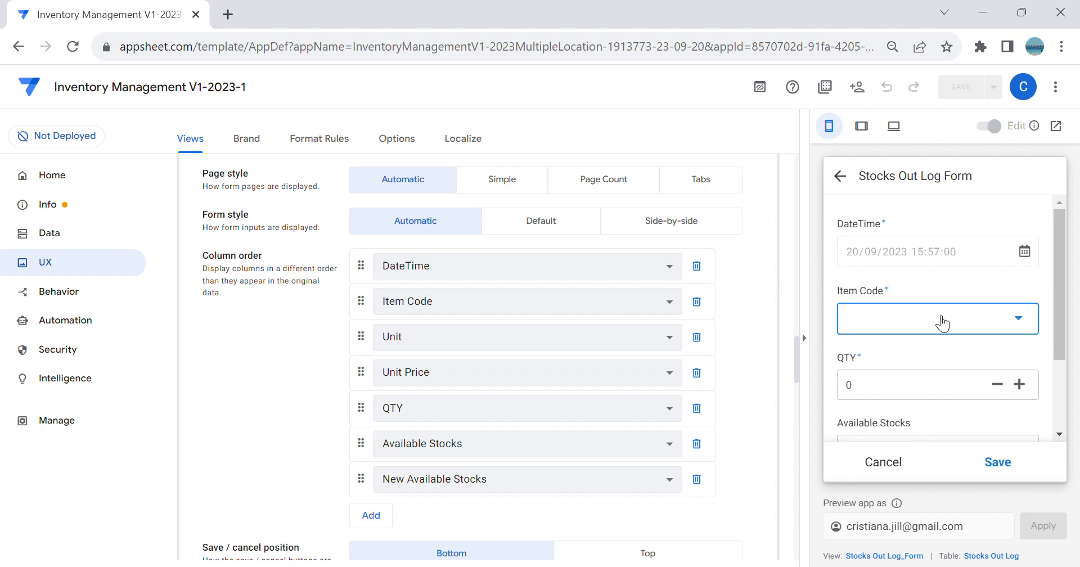
{"action": "left_click", "coordinate": [945, 313]}
Step: Set the Banana entry's QTY to 550 and check its New Available Stocks value
{"action": "scroll", "coordinate": [963, 321], "scroll_direction": "down", "scroll_amount": 4}
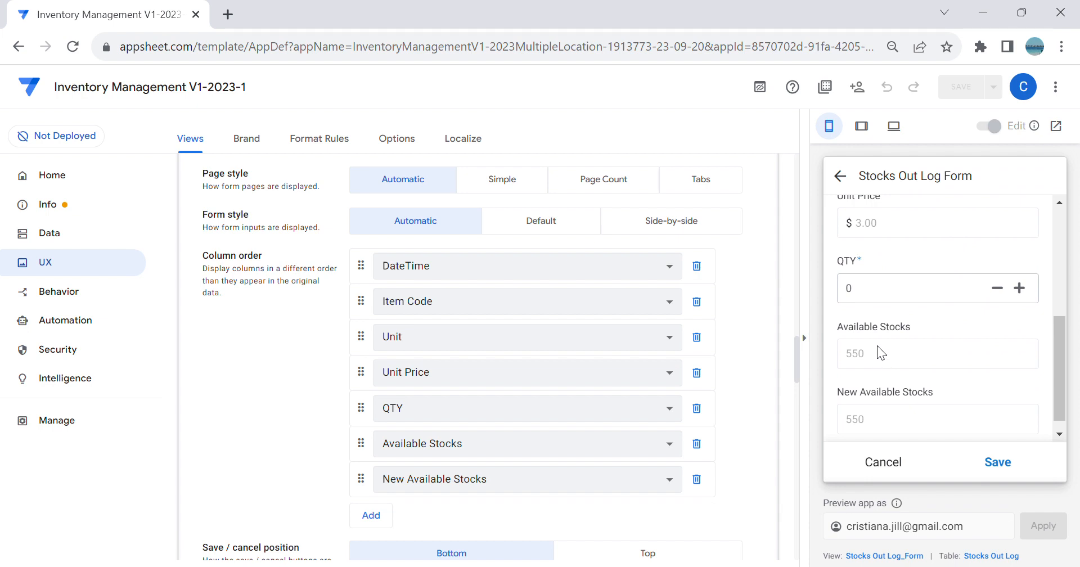
{"action": "scroll", "coordinate": [879, 352], "scroll_direction": "up", "scroll_amount": 2}
{"action": "left_click", "coordinate": [893, 376]}
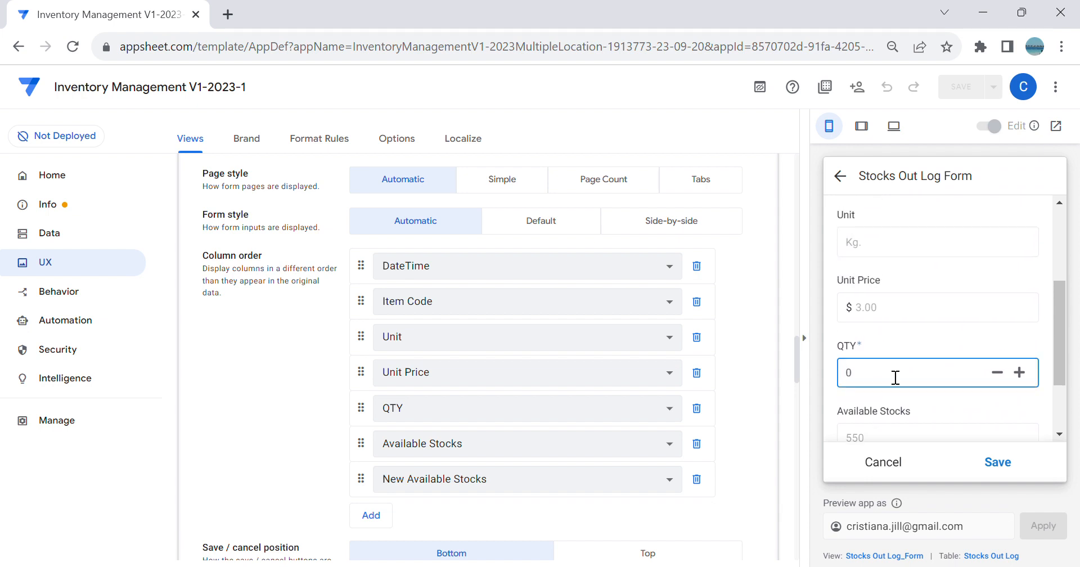
{"action": "type", "text": "550"}
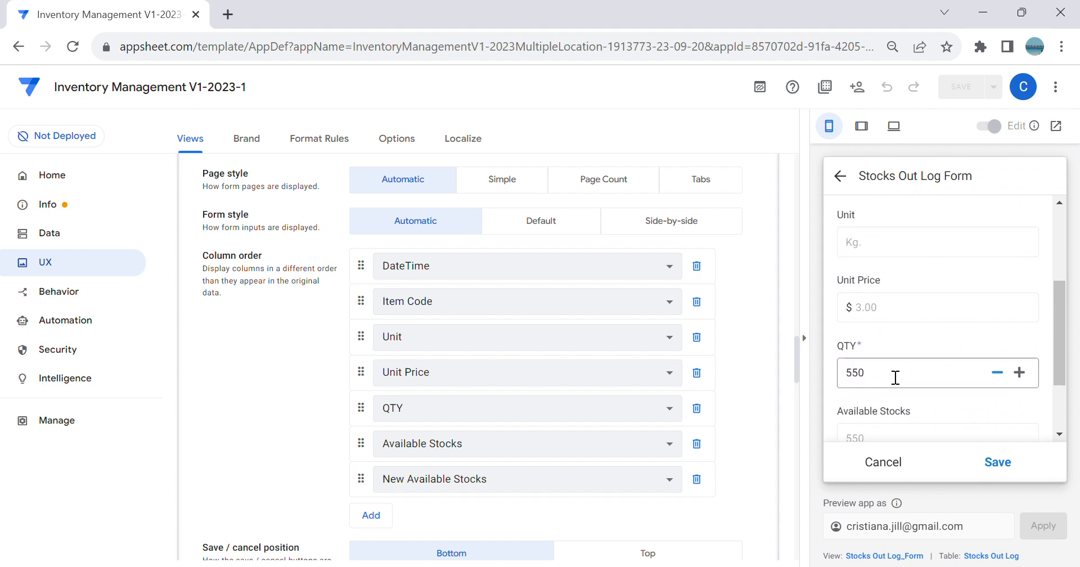
{"action": "scroll", "coordinate": [940, 325], "scroll_direction": "down", "scroll_amount": 3}
Step: Change the entry's QTY to 551 and try to save it
{"action": "double_click", "coordinate": [894, 275]}
{"action": "type", "text": "551"}
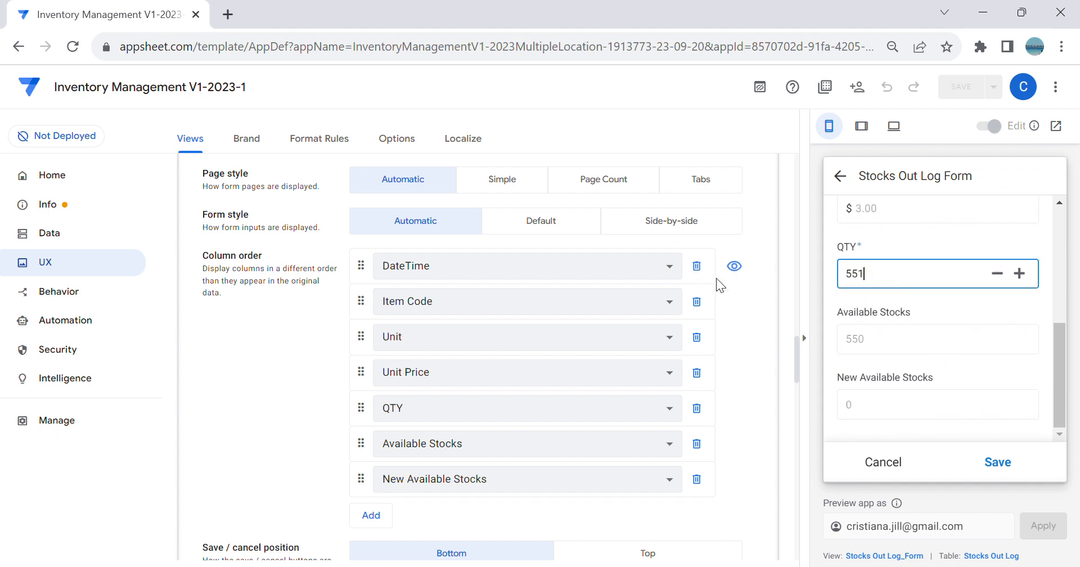
{"action": "scroll", "coordinate": [942, 363], "scroll_direction": "down", "scroll_amount": 1}
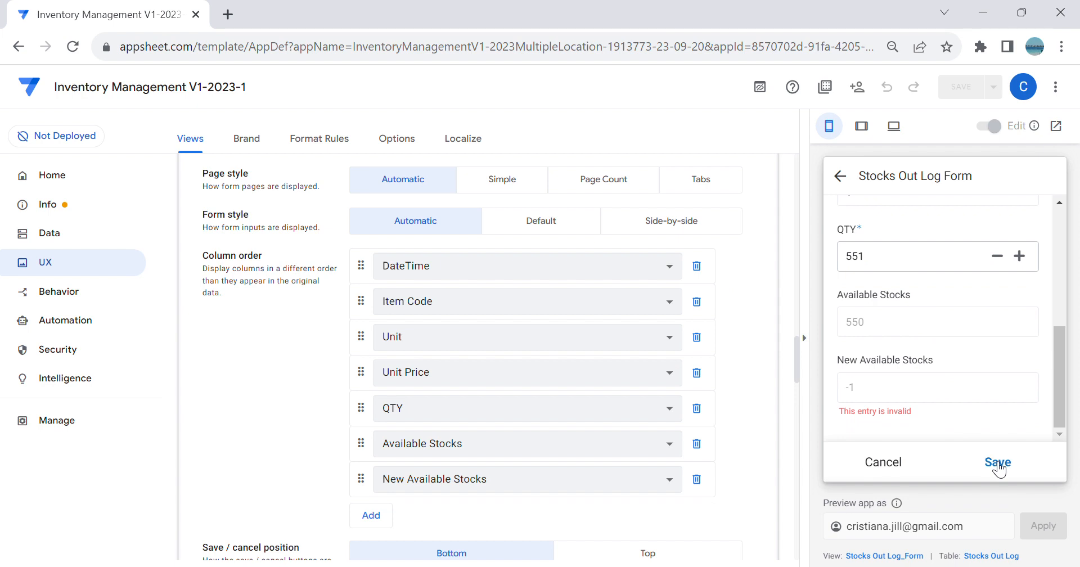
Step: Set the QTY back to 550, save the stock-out entry and check Banana's available stock in the A-Store inventory
{"action": "type", "text": "550"}
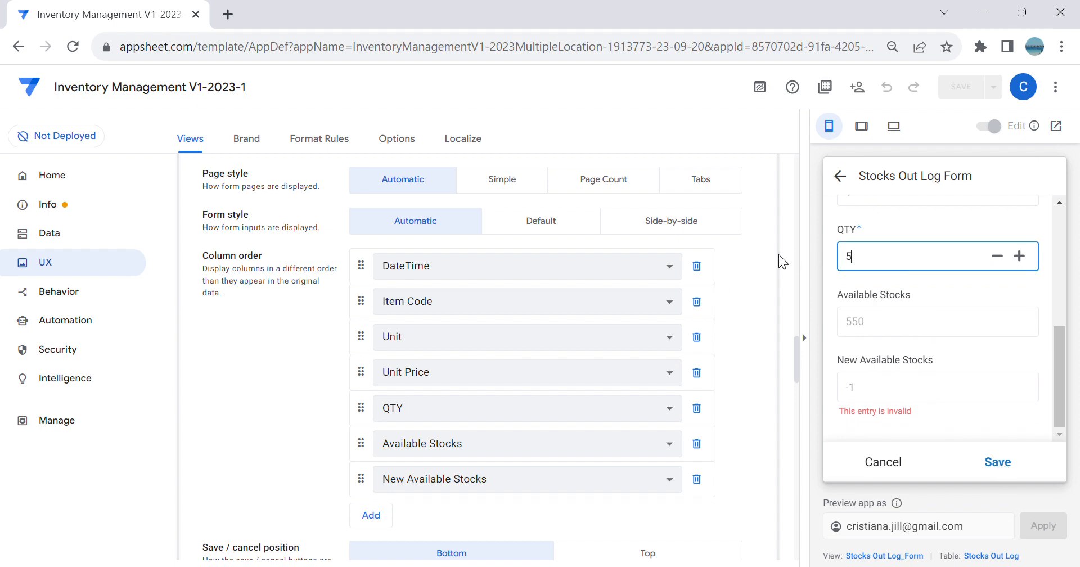
{"action": "left_click", "coordinate": [1004, 471]}
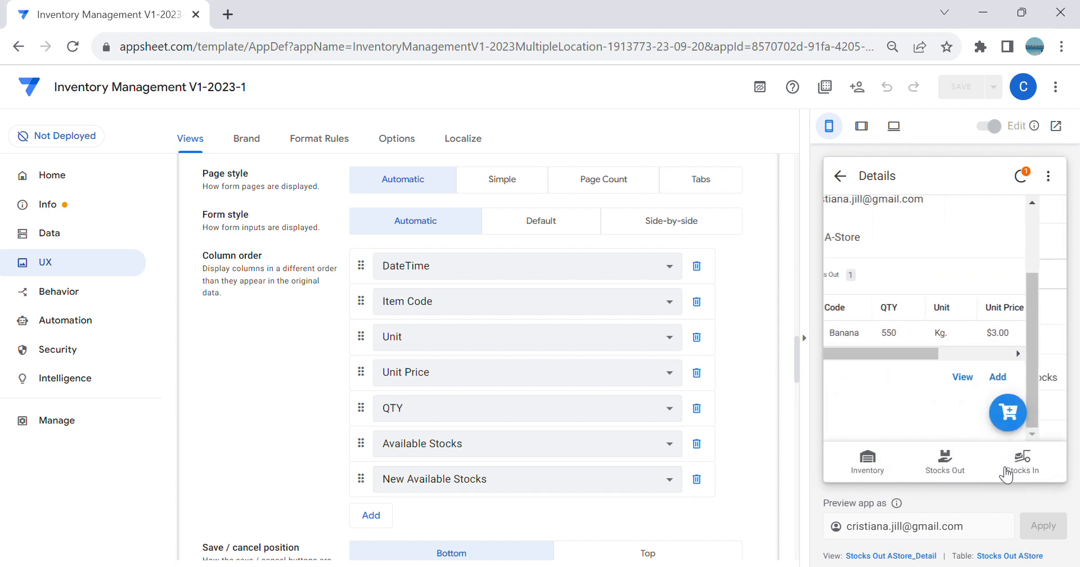
{"action": "left_click", "coordinate": [888, 469]}
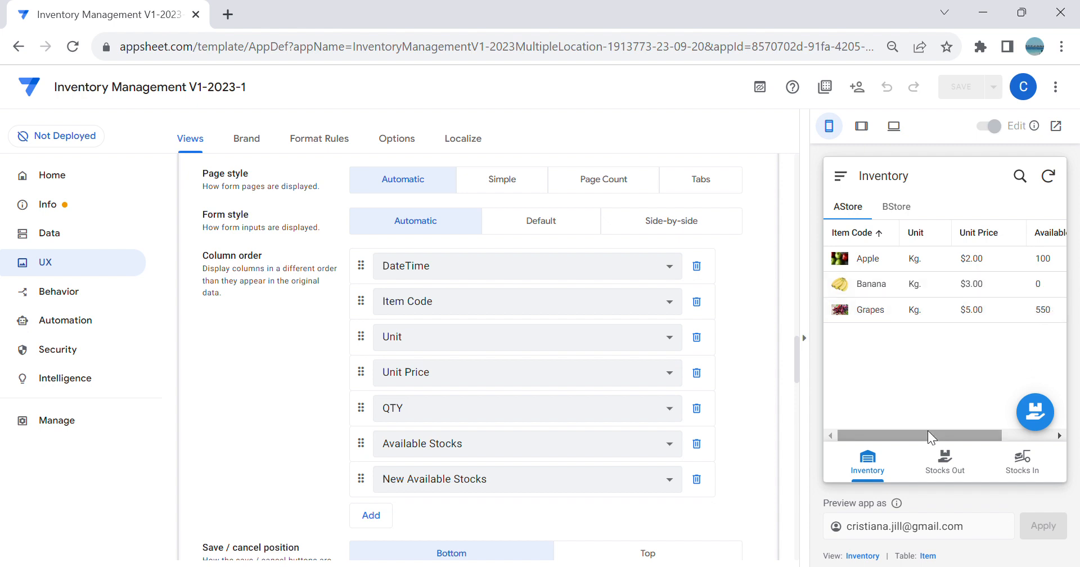
Step: Delete the Banana entry from the A-Store Stocks Out record and check Banana's available stock in the inventory
{"action": "left_click", "coordinate": [945, 461]}
{"action": "left_click", "coordinate": [956, 270]}
{"action": "scroll", "coordinate": [944, 352], "scroll_direction": "down", "scroll_amount": 2}
{"action": "left_click", "coordinate": [986, 338]}
{"action": "left_click", "coordinate": [994, 176]}
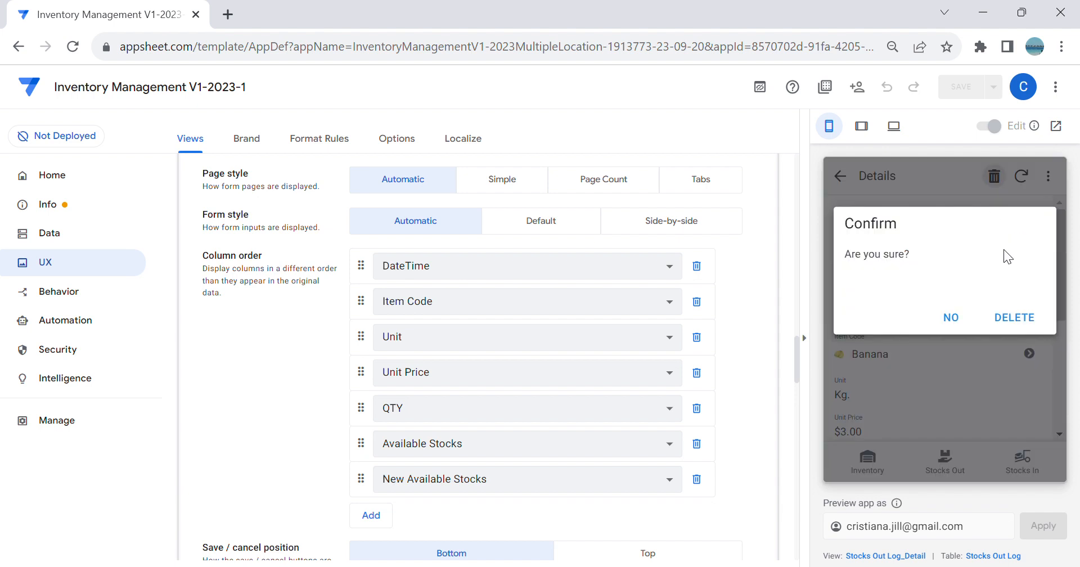
{"action": "left_click", "coordinate": [1014, 316]}
{"action": "left_click", "coordinate": [868, 461]}
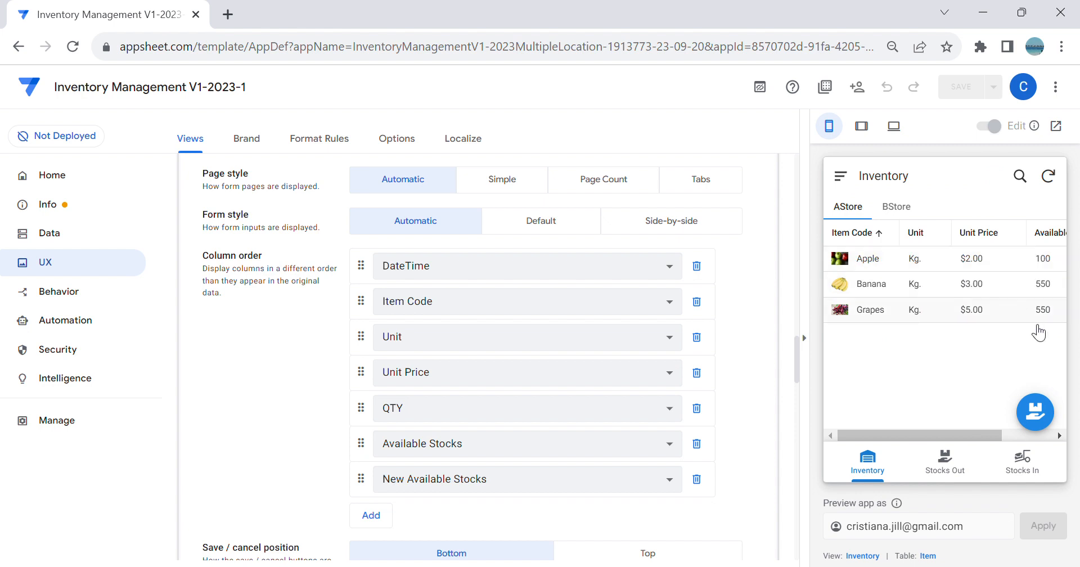
Step: Examine the items logged in the A-Store Stocks In record and compare the Stocks Out and Inventory views
{"action": "left_click", "coordinate": [1039, 469]}
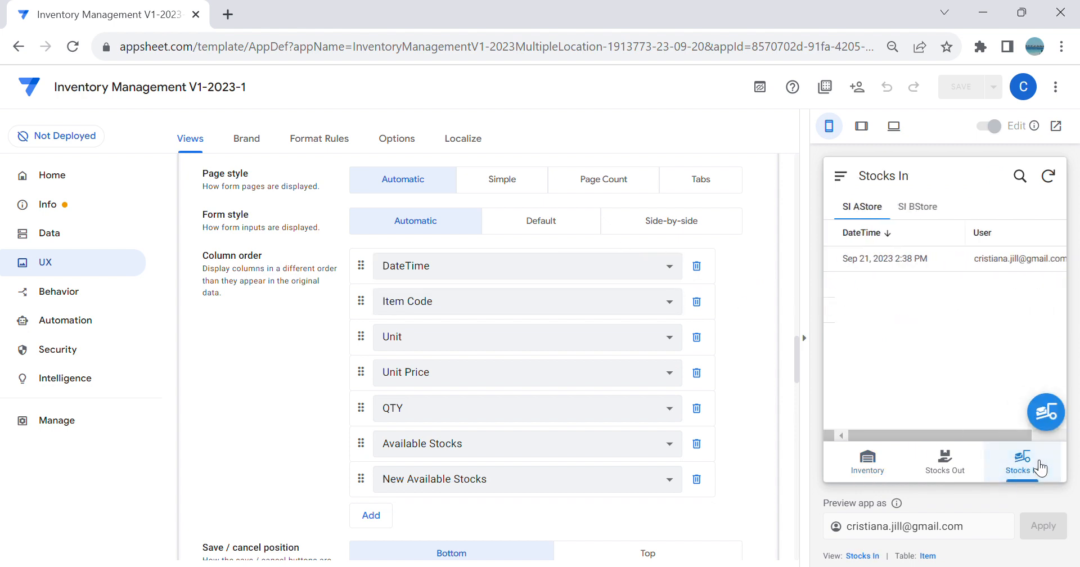
{"action": "left_click", "coordinate": [984, 260]}
{"action": "scroll", "coordinate": [980, 260], "scroll_direction": "down", "scroll_amount": 3}
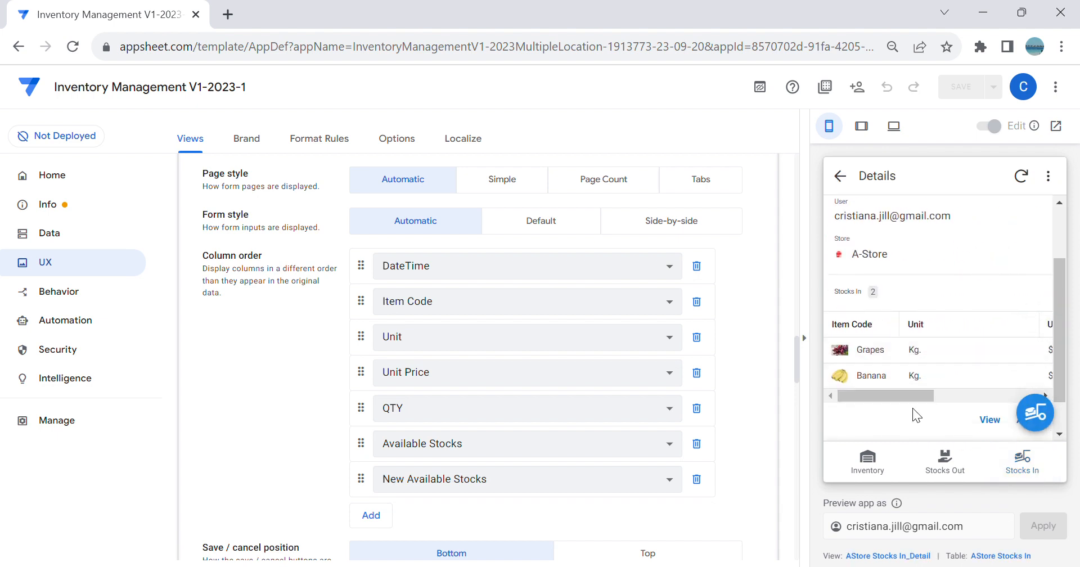
{"action": "left_click", "coordinate": [884, 473]}
{"action": "left_click", "coordinate": [945, 470]}
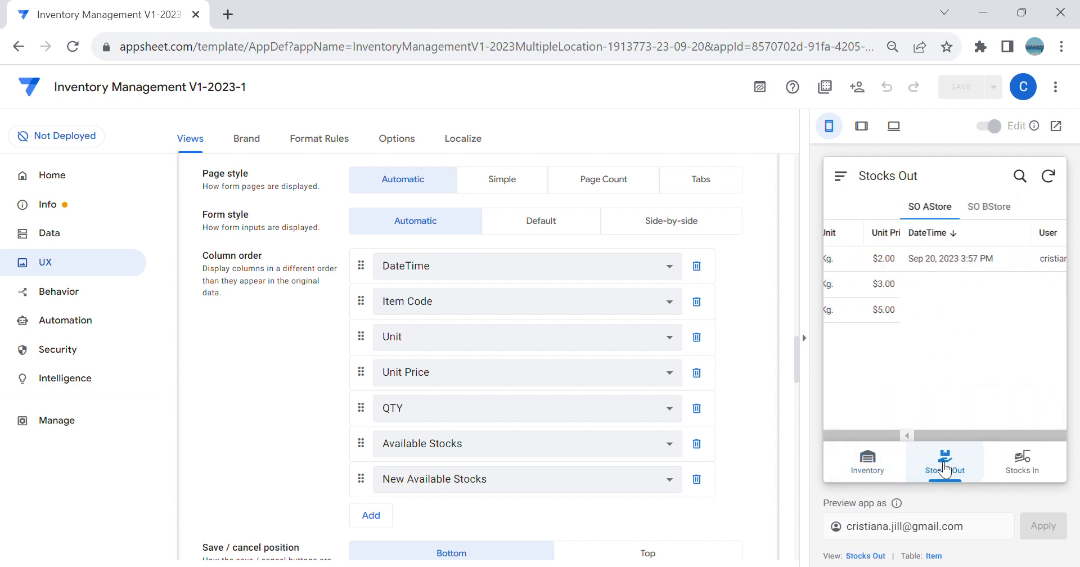
{"action": "left_click", "coordinate": [868, 465]}
{"action": "left_click", "coordinate": [1034, 472]}
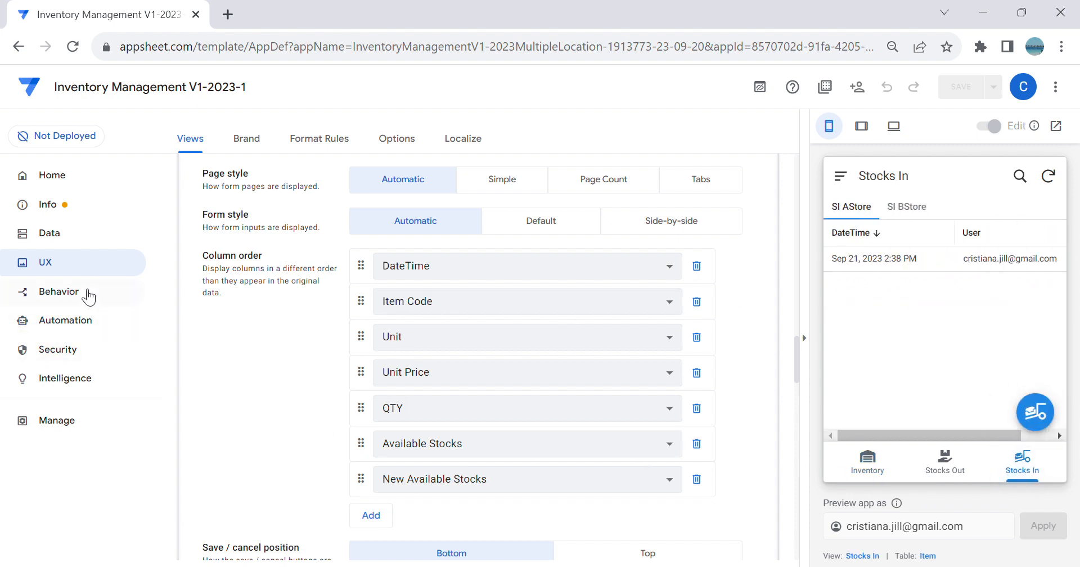
Step: Open the Void Stocks Out automation task in the widened editor and review its webhook settings
{"action": "left_click", "coordinate": [73, 334]}
{"action": "left_click", "coordinate": [805, 338]}
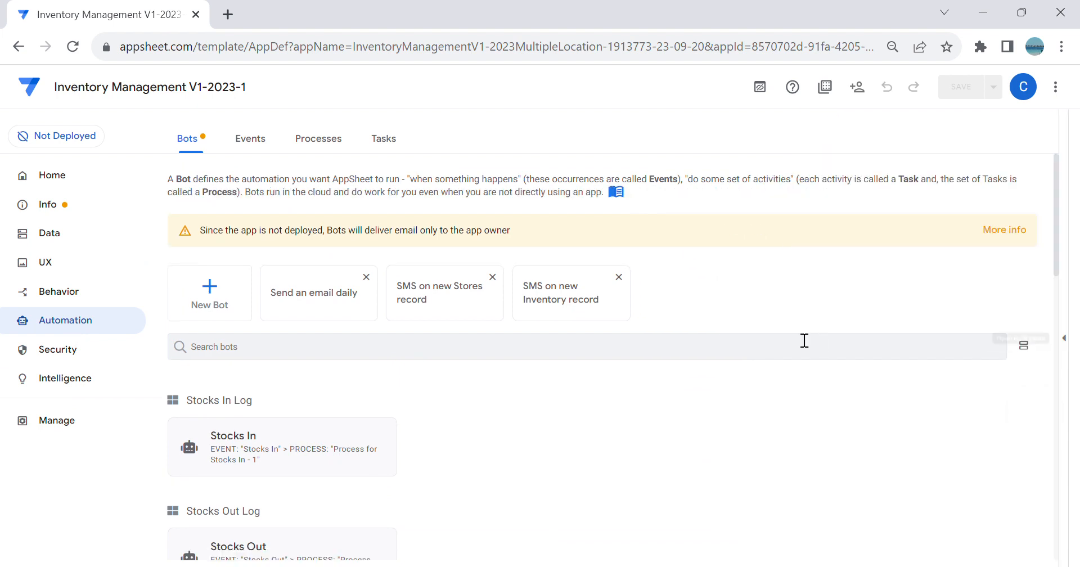
{"action": "left_click", "coordinate": [393, 144]}
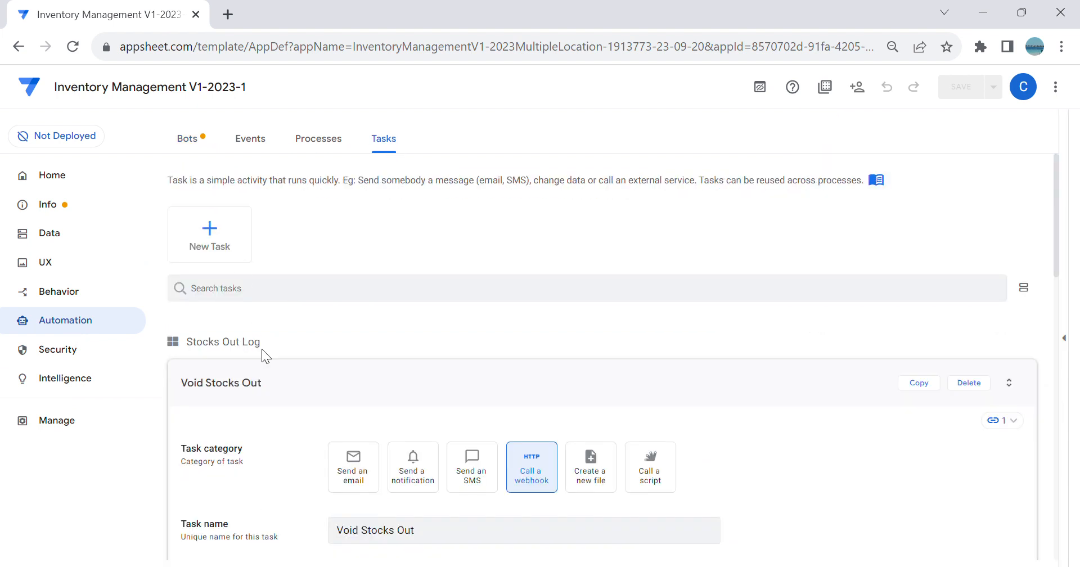
{"action": "left_click", "coordinate": [405, 390]}
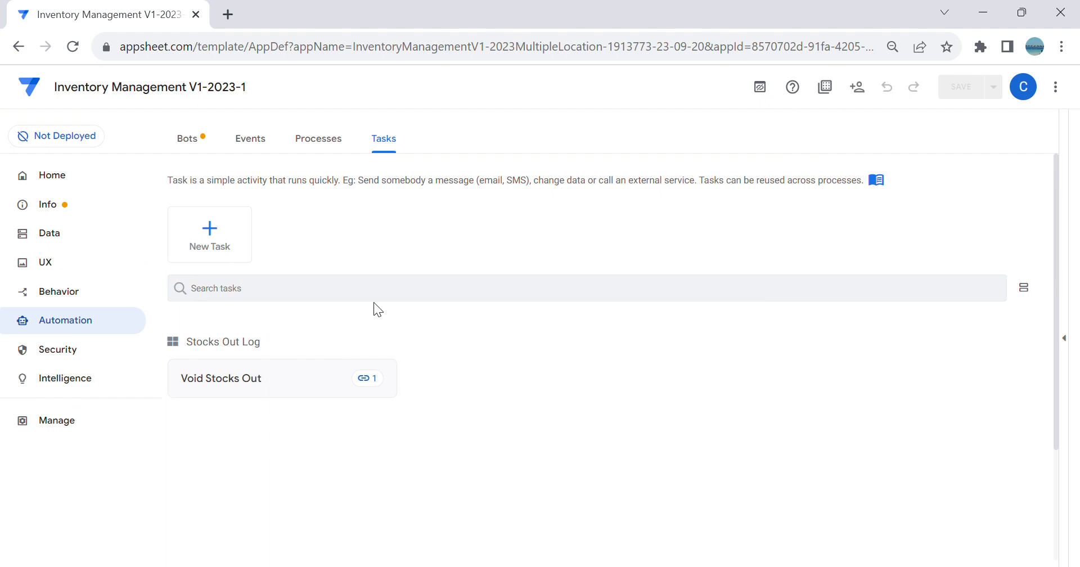
{"action": "left_click", "coordinate": [336, 377]}
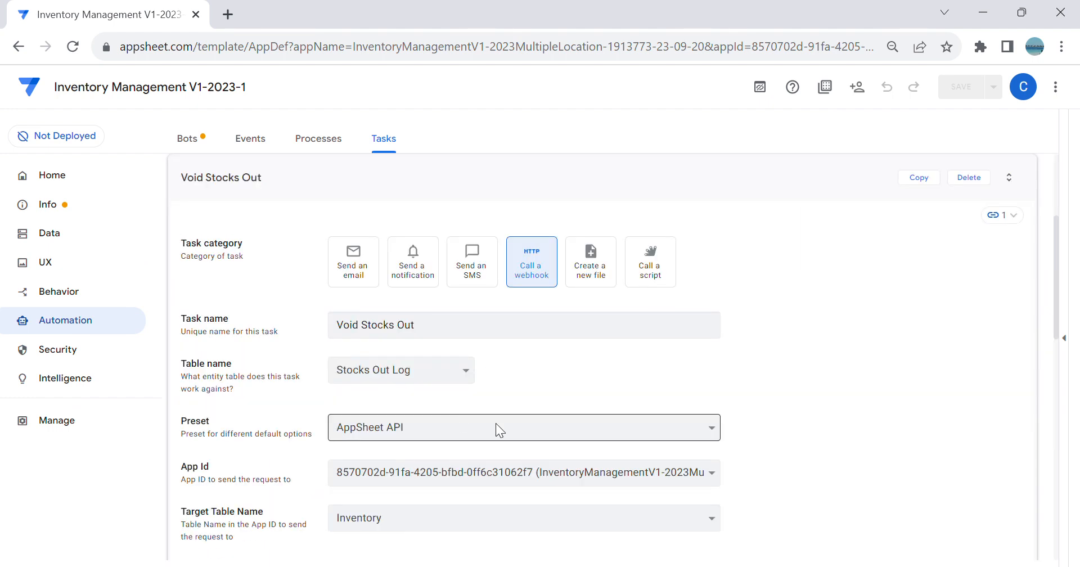
{"action": "scroll", "coordinate": [498, 394], "scroll_direction": "up", "scroll_amount": 3}
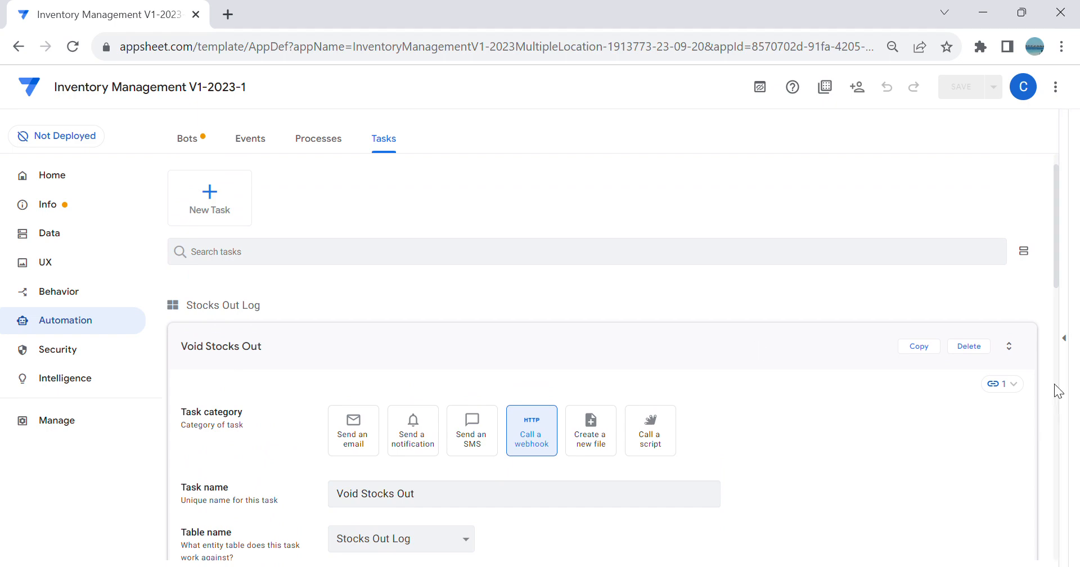
{"action": "scroll", "coordinate": [775, 454], "scroll_direction": "down", "scroll_amount": 3}
{"action": "scroll", "coordinate": [774, 454], "scroll_direction": "up", "scroll_amount": 3}
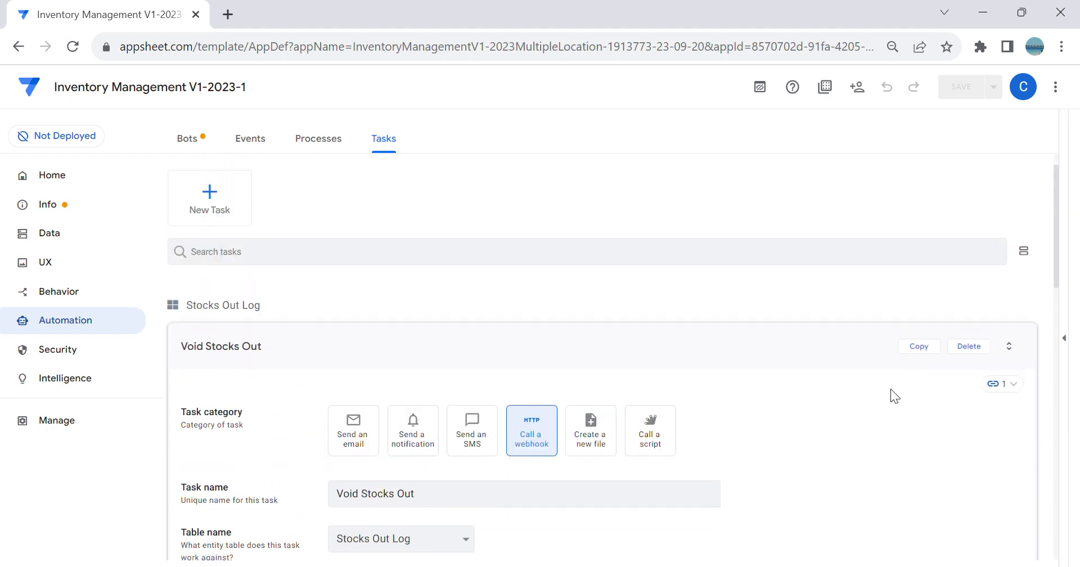
Step: Copy the Void Stocks Out task, name the copy Void Stocks In and set its table to Stocks In Log
{"action": "left_click", "coordinate": [929, 350]}
{"action": "left_click", "coordinate": [450, 325]}
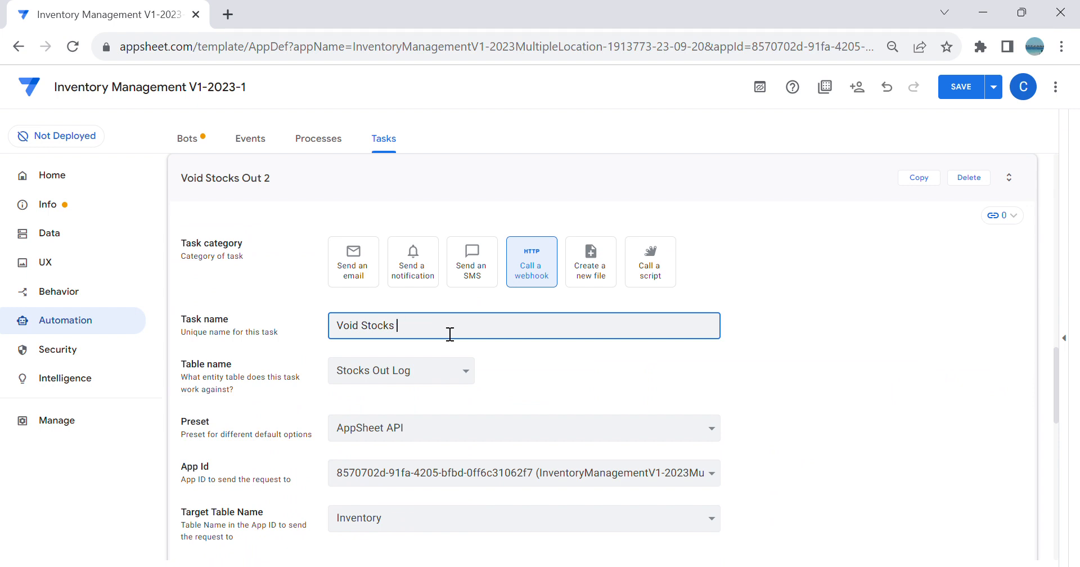
{"action": "key", "text": "Tab"}
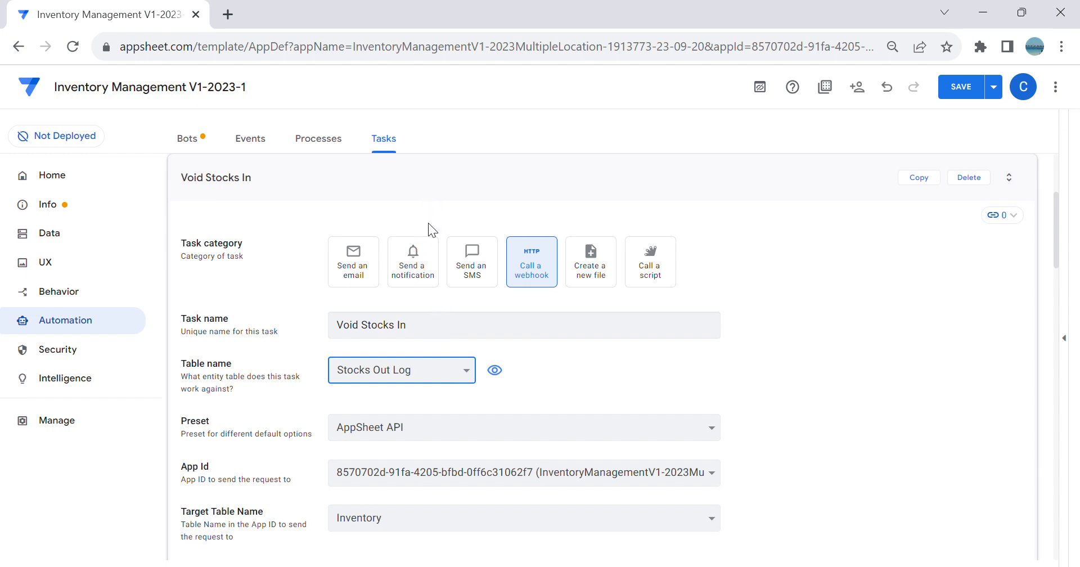
{"action": "left_click", "coordinate": [433, 279]}
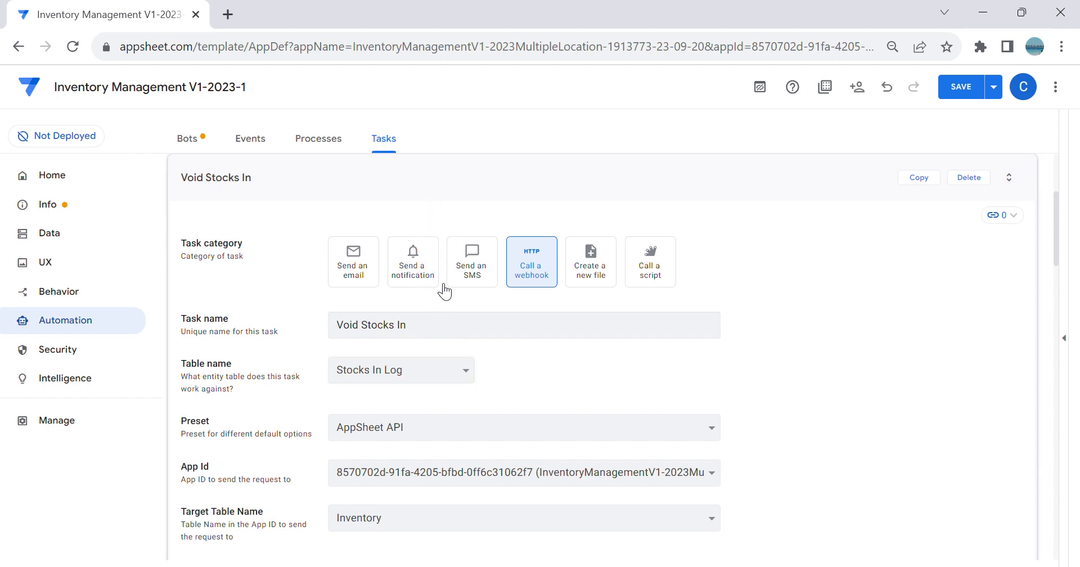
Step: Enlarge the Void Stocks In task's body and make its Available Stocks expression subtract [_thisrow].[QTY] using a minus operator
{"action": "scroll", "coordinate": [596, 354], "scroll_direction": "down", "scroll_amount": 1}
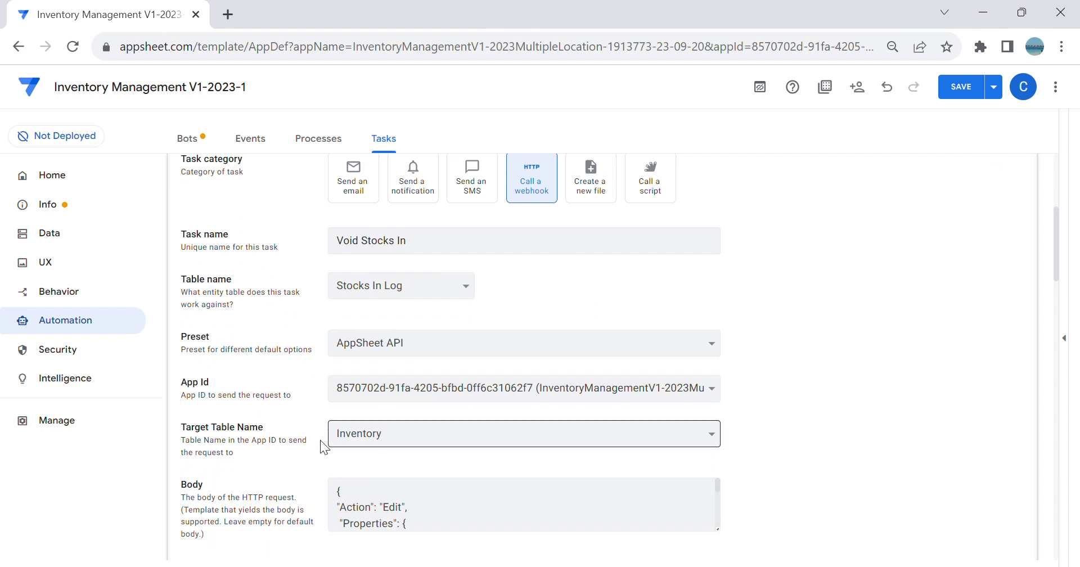
{"action": "scroll", "coordinate": [356, 444], "scroll_direction": "down", "scroll_amount": 3}
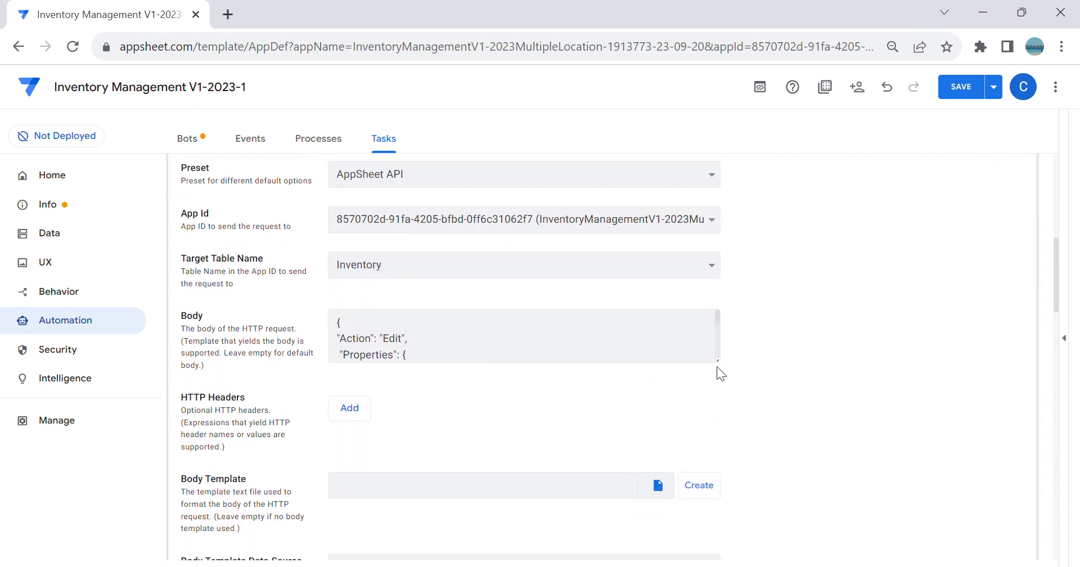
{"action": "left_click_drag", "start_coordinate": [722, 367], "coordinate": [856, 565]}
{"action": "scroll", "coordinate": [831, 335], "scroll_direction": "down", "scroll_amount": 3}
{"action": "left_click_drag", "start_coordinate": [857, 422], "coordinate": [875, 452]}
{"action": "left_click", "coordinate": [618, 390]}
{"action": "key", "text": "BackSpace"}
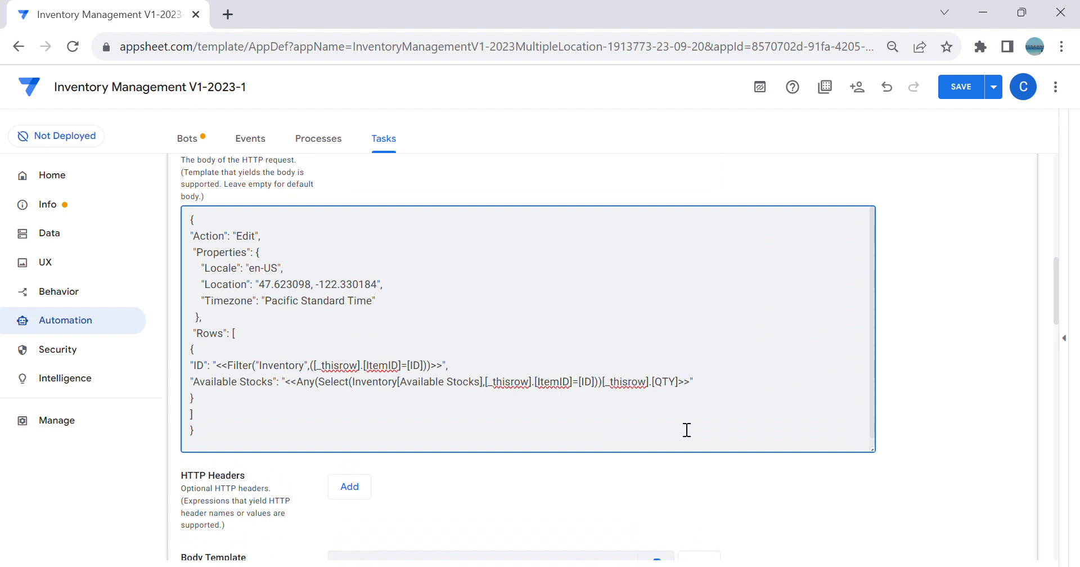
{"action": "type", "text": "-"}
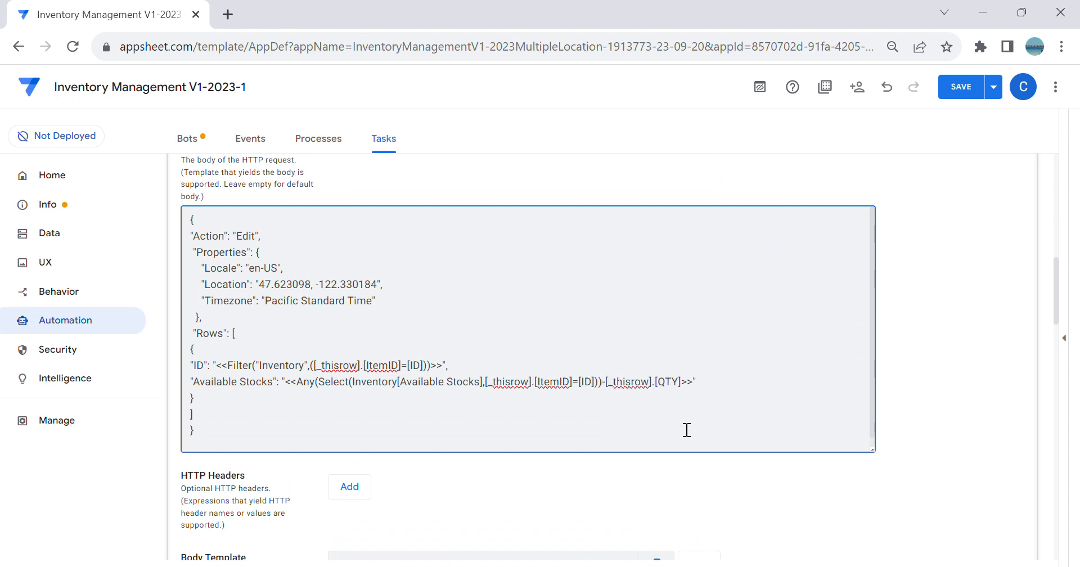
Step: Save the task changes and create a new automation bot named Void Stocks In
{"action": "left_click", "coordinate": [961, 92]}
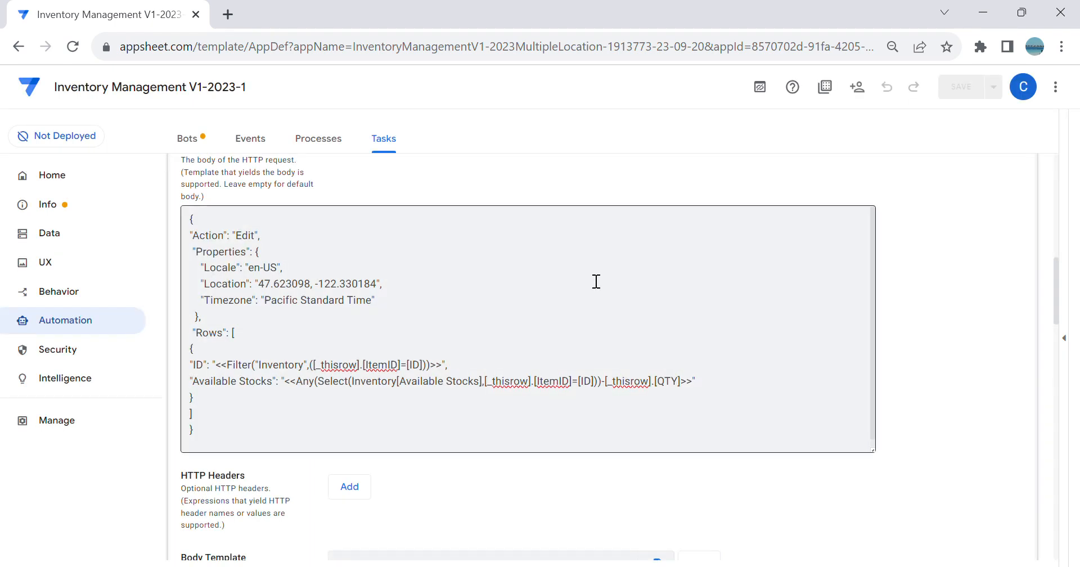
{"action": "left_click", "coordinate": [192, 141]}
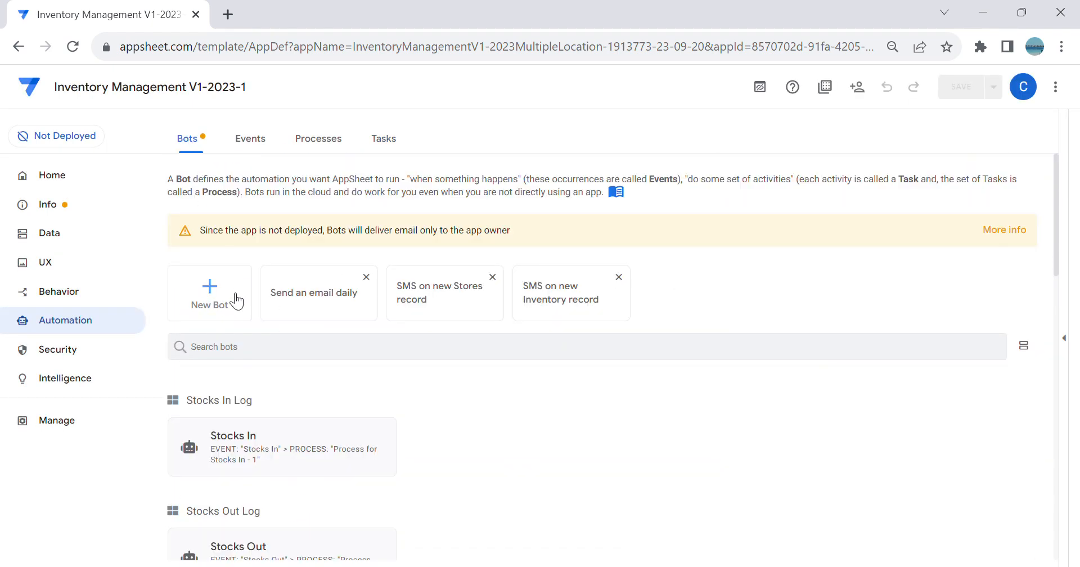
{"action": "left_click", "coordinate": [238, 294]}
{"action": "left_click", "coordinate": [317, 457]}
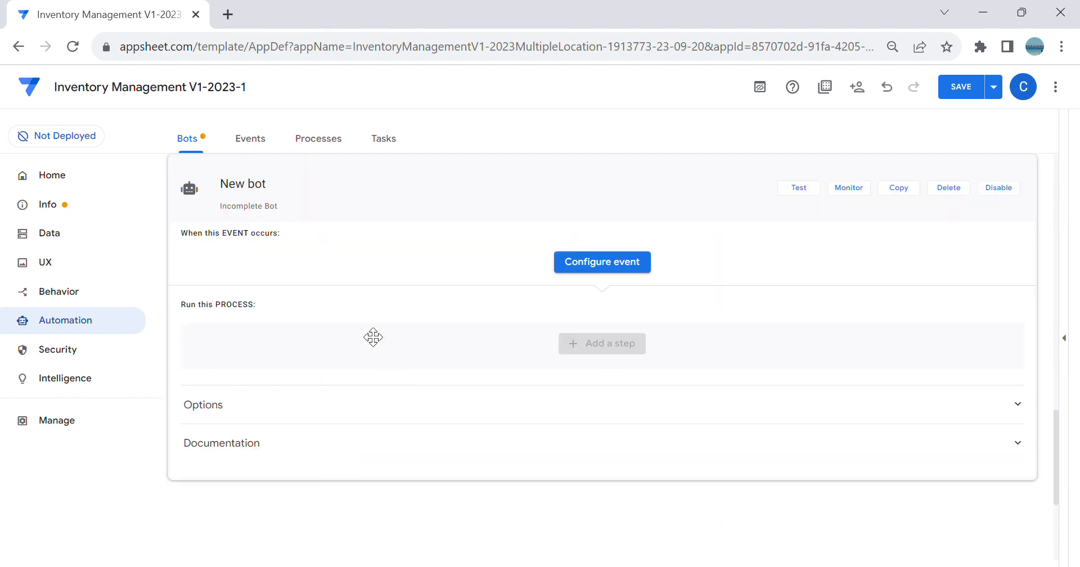
{"action": "type", "text": "Voi"}
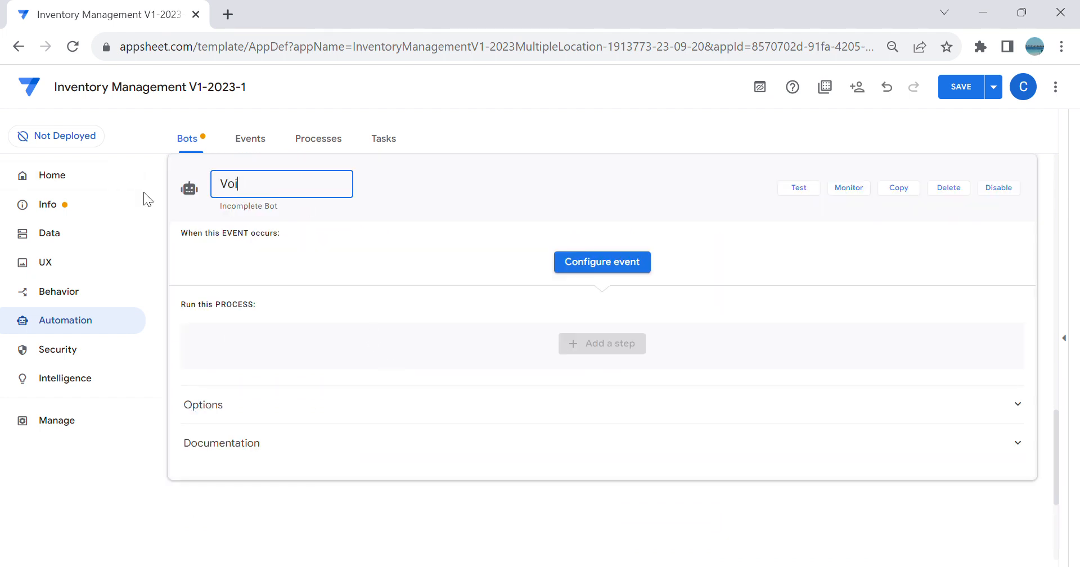
{"action": "type", "text": "d Stocks In"}
{"action": "key", "text": "Return"}
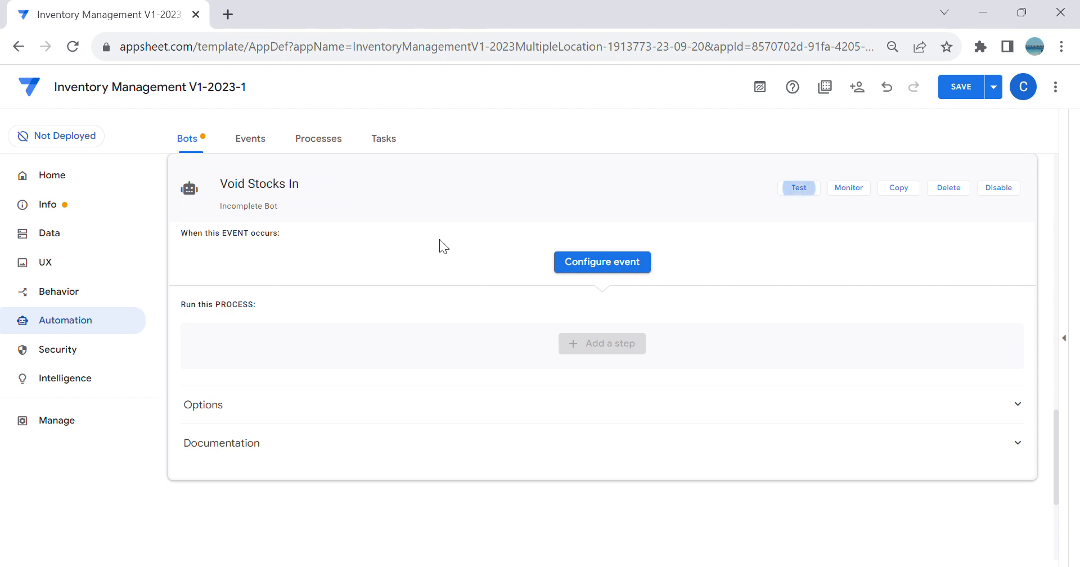
{"action": "left_click_drag", "start_coordinate": [315, 195], "coordinate": [213, 269]}
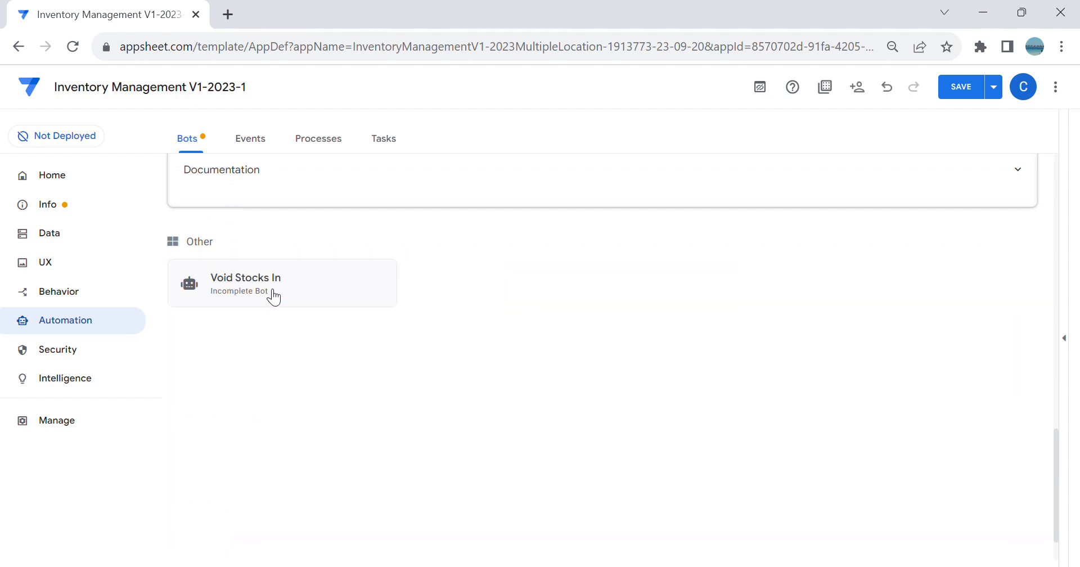
Step: Configure the Void Stocks In bot's event with the name Void Stocks In, triggered by deletes only on the Stocks In Log table
{"action": "left_click", "coordinate": [274, 296]}
{"action": "left_click_drag", "start_coordinate": [325, 186], "coordinate": [219, 185]}
{"action": "key", "text": "ctrl+c"}
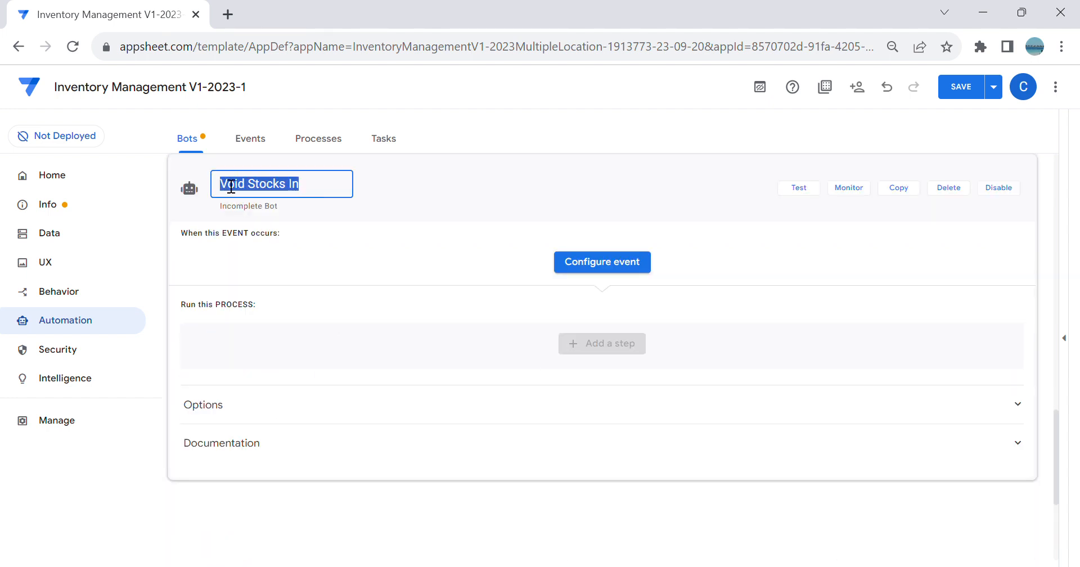
{"action": "left_click", "coordinate": [592, 263]}
{"action": "left_click", "coordinate": [502, 443]}
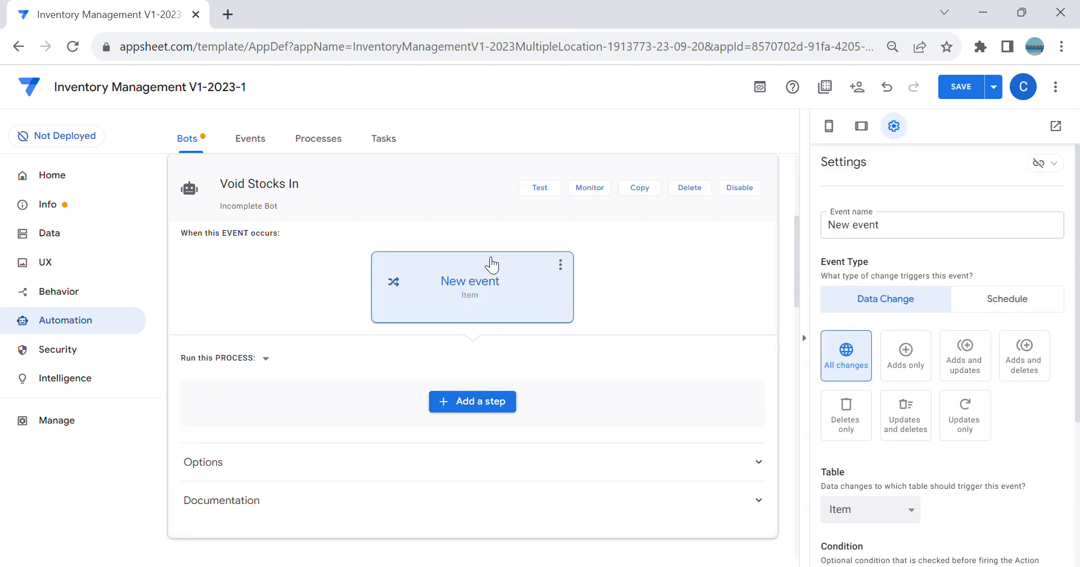
{"action": "key", "text": "ctrl+v"}
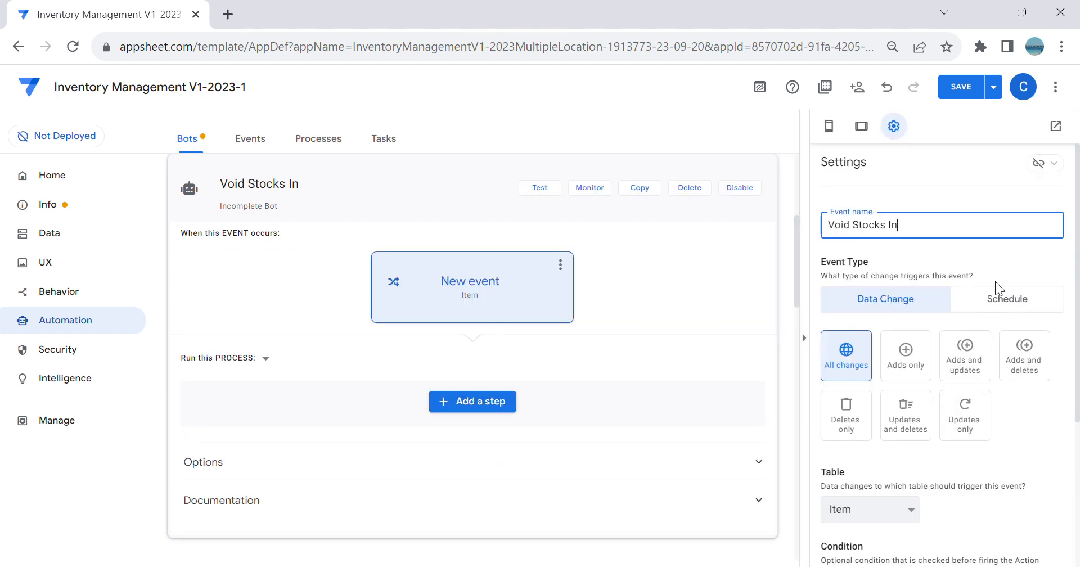
{"action": "left_click", "coordinate": [846, 417]}
{"action": "scroll", "coordinate": [911, 438], "scroll_direction": "down", "scroll_amount": 2}
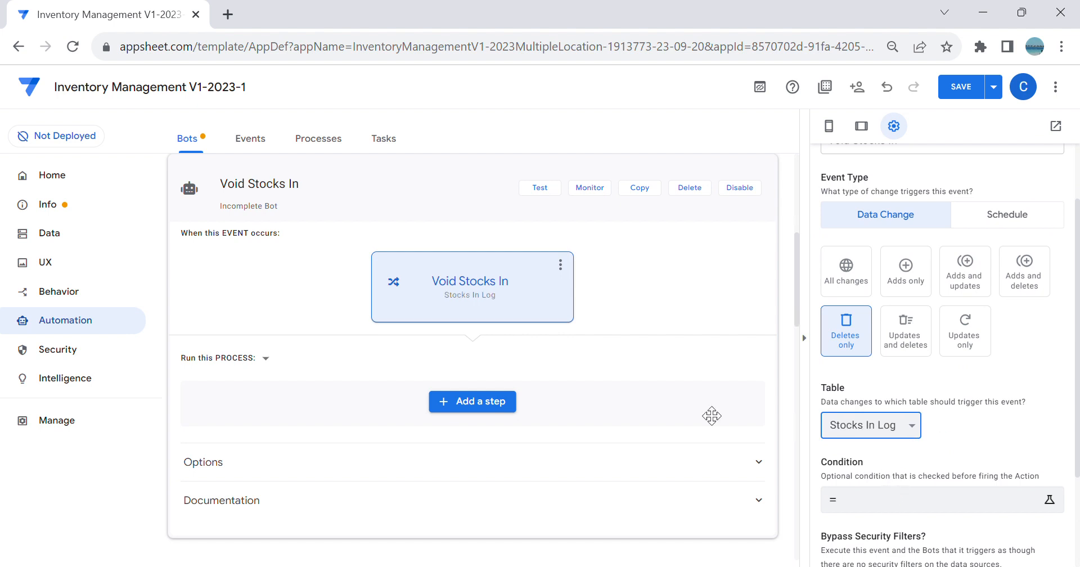
Step: Add a custom step named Void Stocks In that runs the existing Void Stocks In task, and save the app
{"action": "left_click", "coordinate": [472, 401]}
{"action": "left_click", "coordinate": [444, 509]}
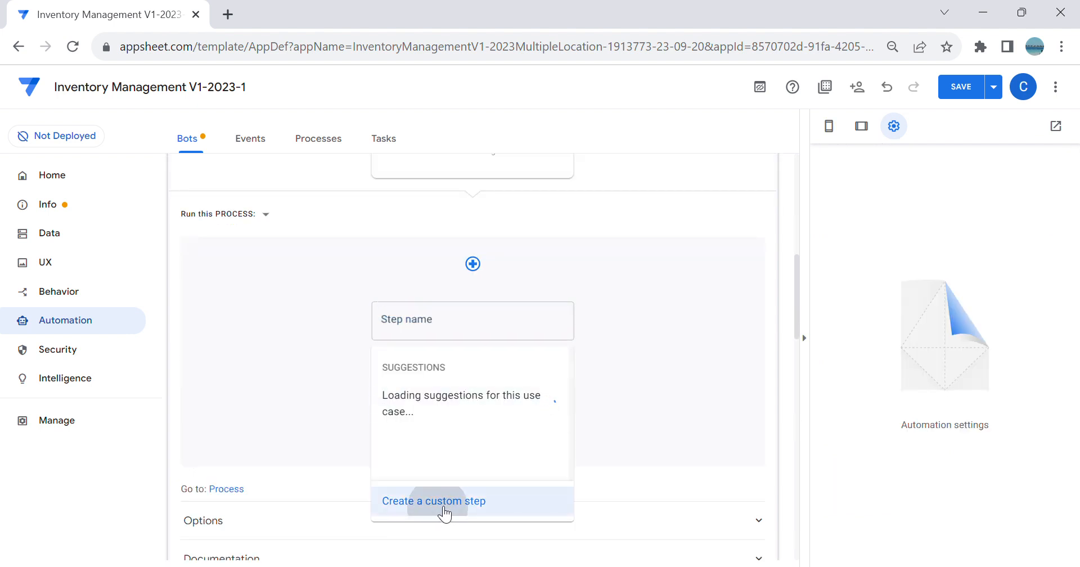
{"action": "left_click_drag", "start_coordinate": [497, 327], "coordinate": [443, 329]}
{"action": "type", "text": "Void Stocks In"}
{"action": "key", "text": "Return"}
{"action": "left_click", "coordinate": [561, 410]}
{"action": "left_click", "coordinate": [464, 482]}
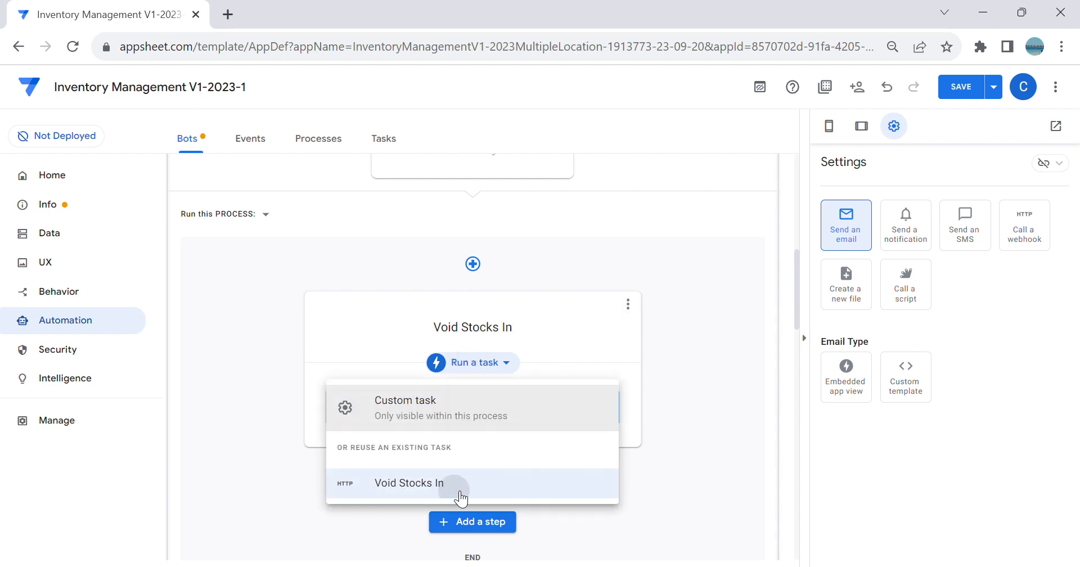
{"action": "left_click", "coordinate": [960, 90]}
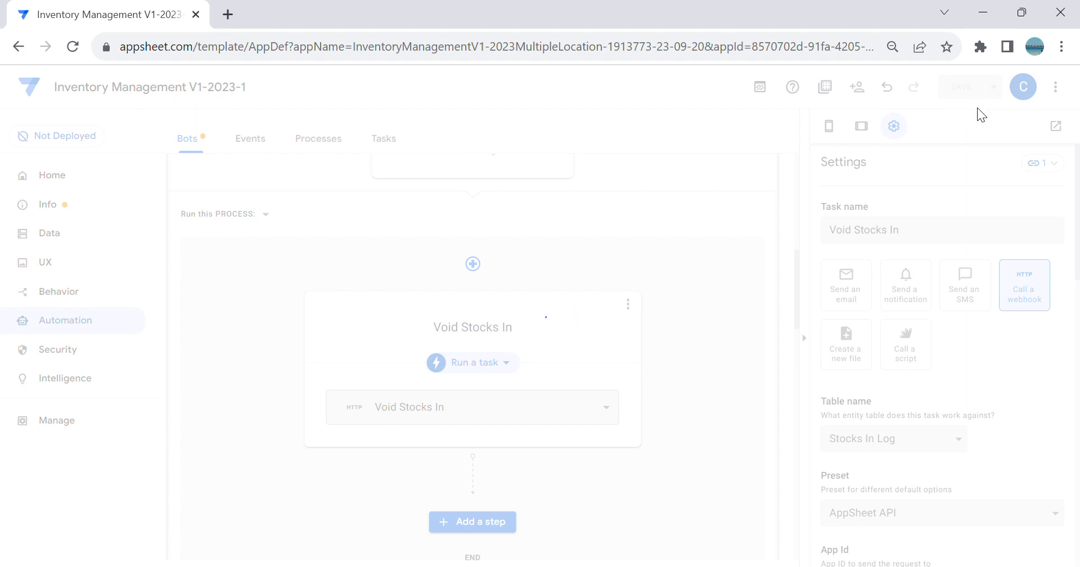
Step: Examine the item quantities in the A-Store Stocks In record and compare them with the A-Store inventory
{"action": "left_click", "coordinate": [92, 246]}
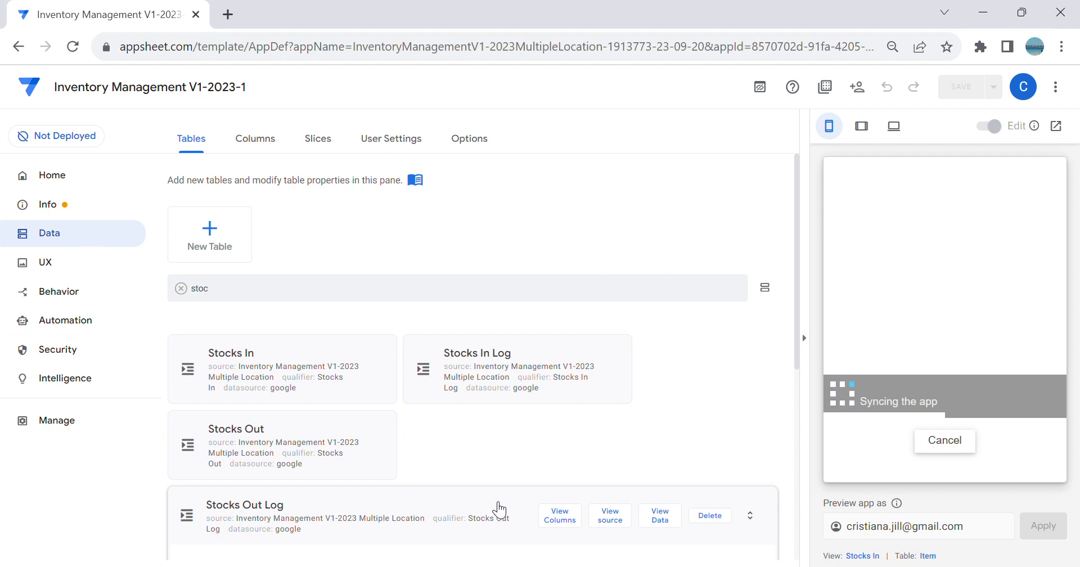
{"action": "left_click", "coordinate": [1023, 470]}
{"action": "left_click", "coordinate": [982, 275]}
{"action": "scroll", "coordinate": [975, 335], "scroll_direction": "down", "scroll_amount": 5}
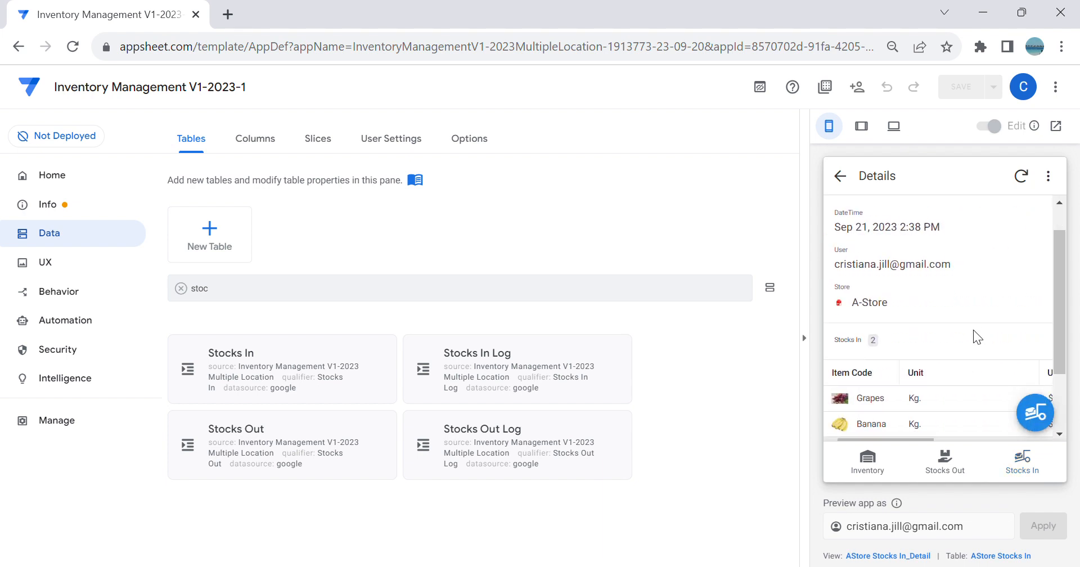
{"action": "left_click_drag", "start_coordinate": [928, 348], "coordinate": [1011, 352]}
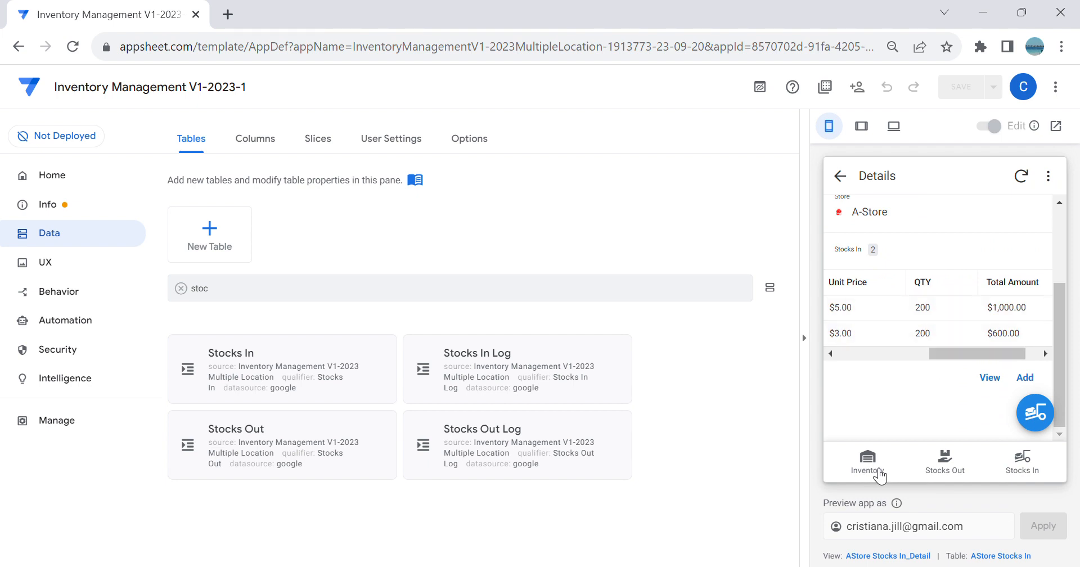
{"action": "left_click", "coordinate": [841, 178]}
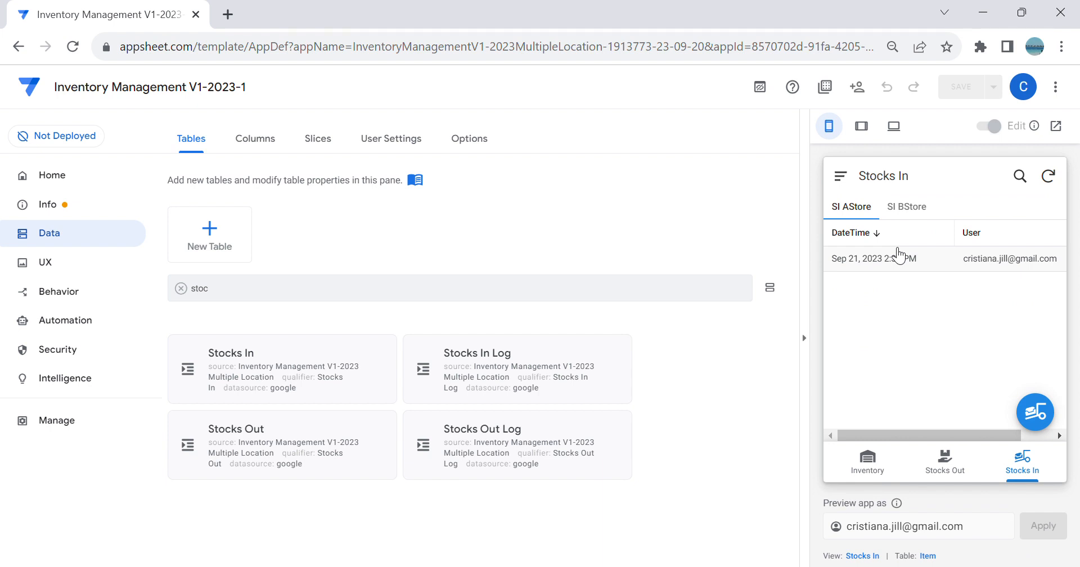
{"action": "left_click", "coordinate": [918, 216]}
{"action": "left_click", "coordinate": [854, 207]}
{"action": "left_click", "coordinate": [915, 276]}
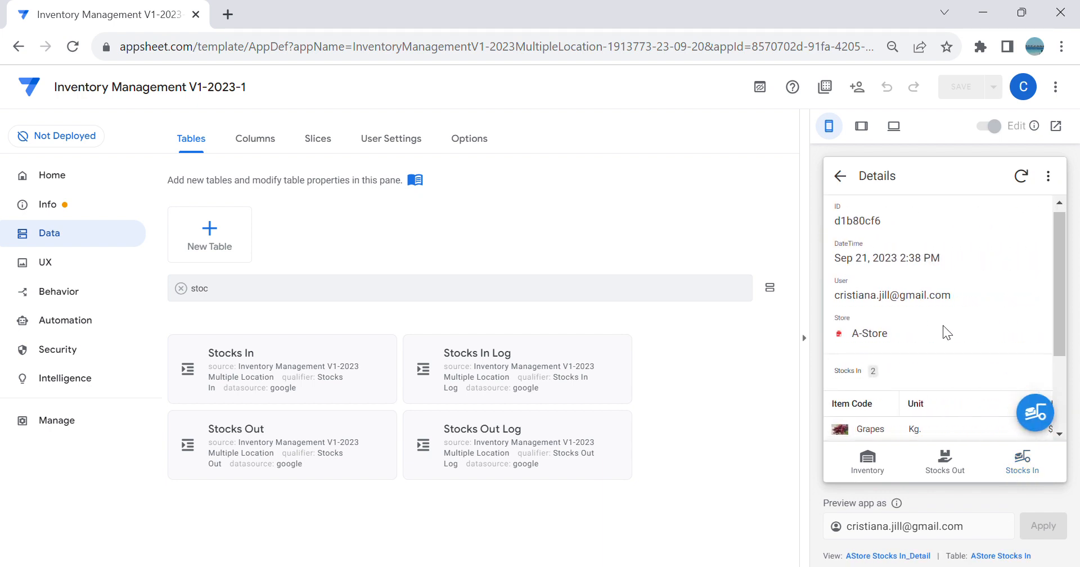
{"action": "scroll", "coordinate": [943, 325], "scroll_direction": "down", "scroll_amount": 3}
{"action": "left_click_drag", "start_coordinate": [927, 355], "coordinate": [994, 354]}
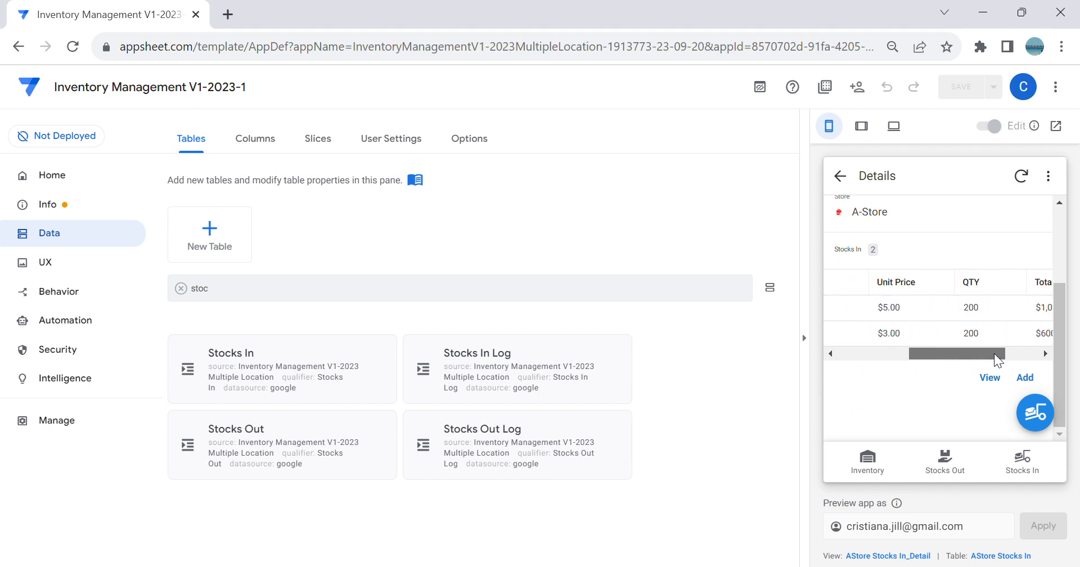
{"action": "left_click", "coordinate": [869, 465]}
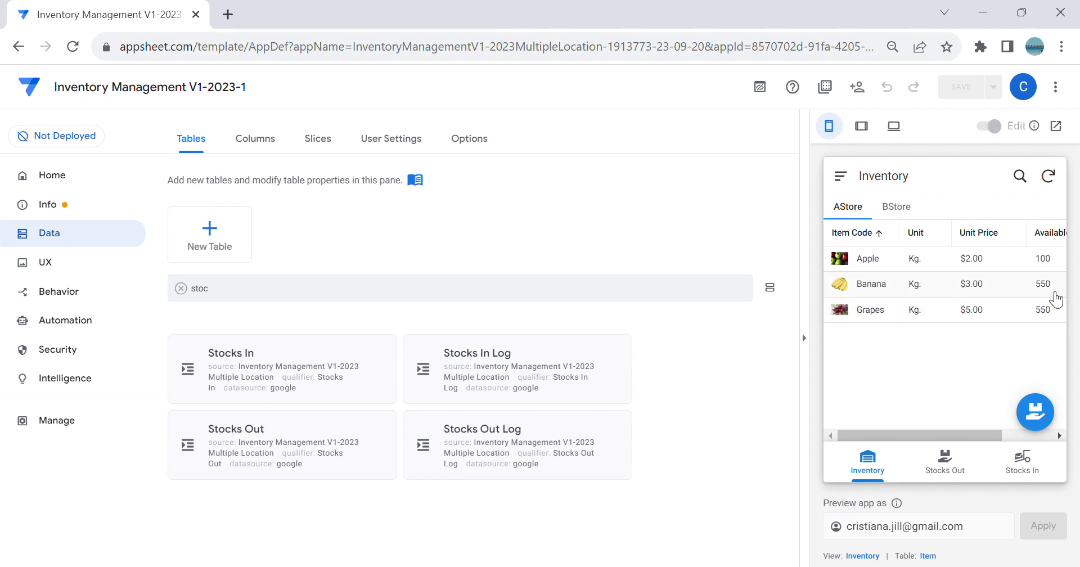
Step: Delete the Grapes and Banana entries from the A-Store Stocks In record's item log
{"action": "left_click", "coordinate": [1036, 467]}
{"action": "left_click", "coordinate": [1003, 260]}
{"action": "scroll", "coordinate": [1001, 289], "scroll_direction": "down", "scroll_amount": 5}
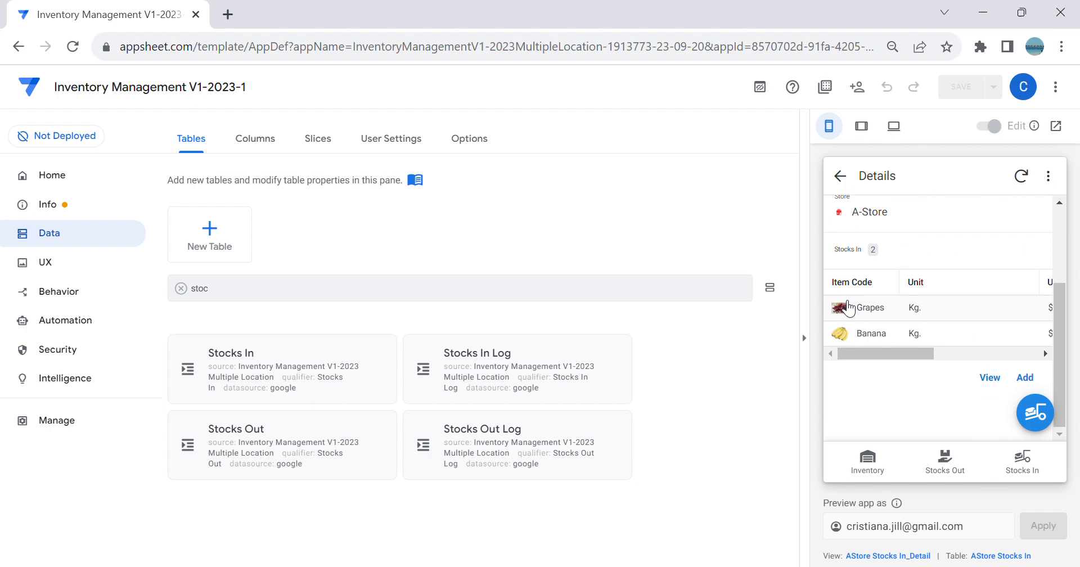
{"action": "left_click_drag", "start_coordinate": [877, 354], "coordinate": [848, 337]}
{"action": "left_click", "coordinate": [993, 380]}
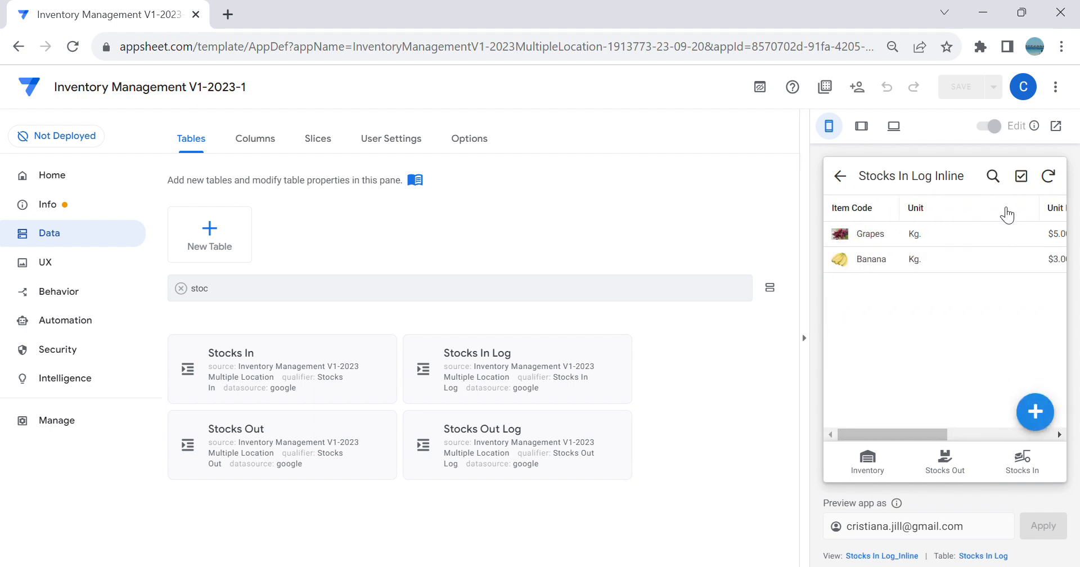
{"action": "left_click", "coordinate": [1021, 178]}
{"action": "left_click", "coordinate": [876, 232]}
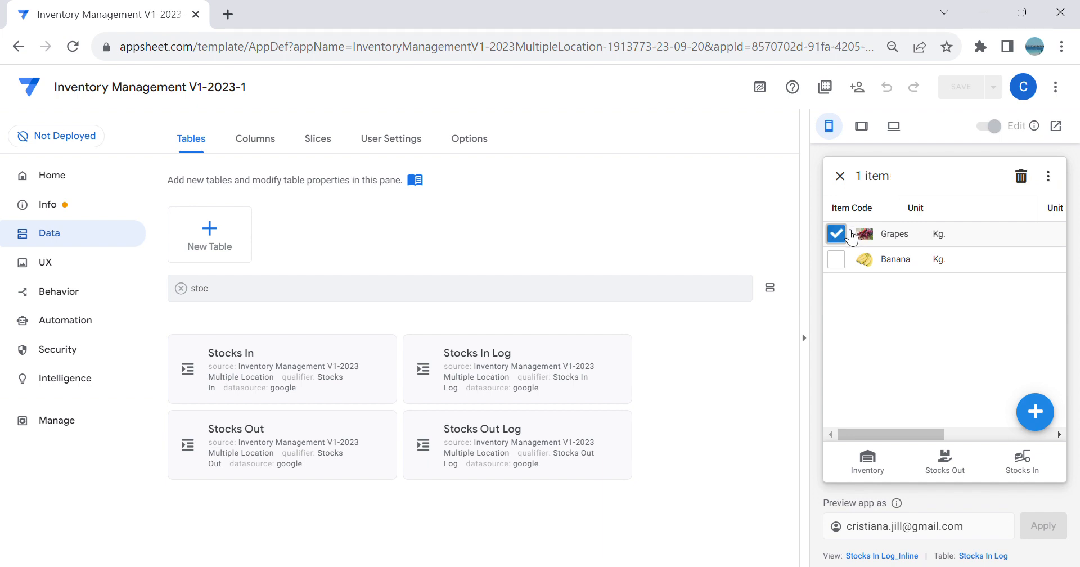
{"action": "left_click", "coordinate": [878, 259]}
{"action": "left_click", "coordinate": [1022, 176]}
{"action": "left_click", "coordinate": [1025, 316]}
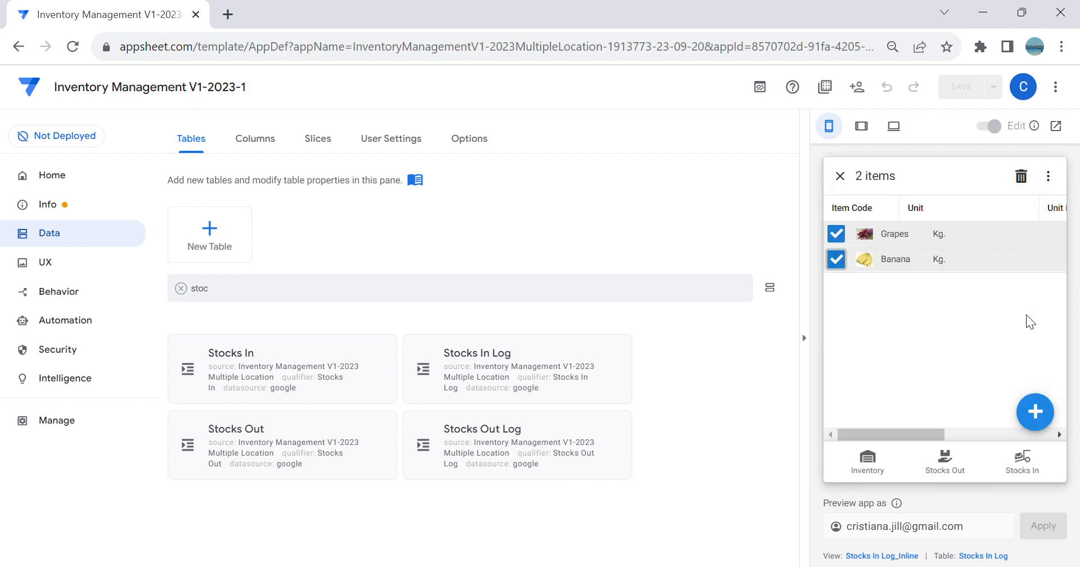
Step: Check the A-Store inventory, sync the app preview and review the A-Store Stocks In record's item list
{"action": "left_click", "coordinate": [868, 461]}
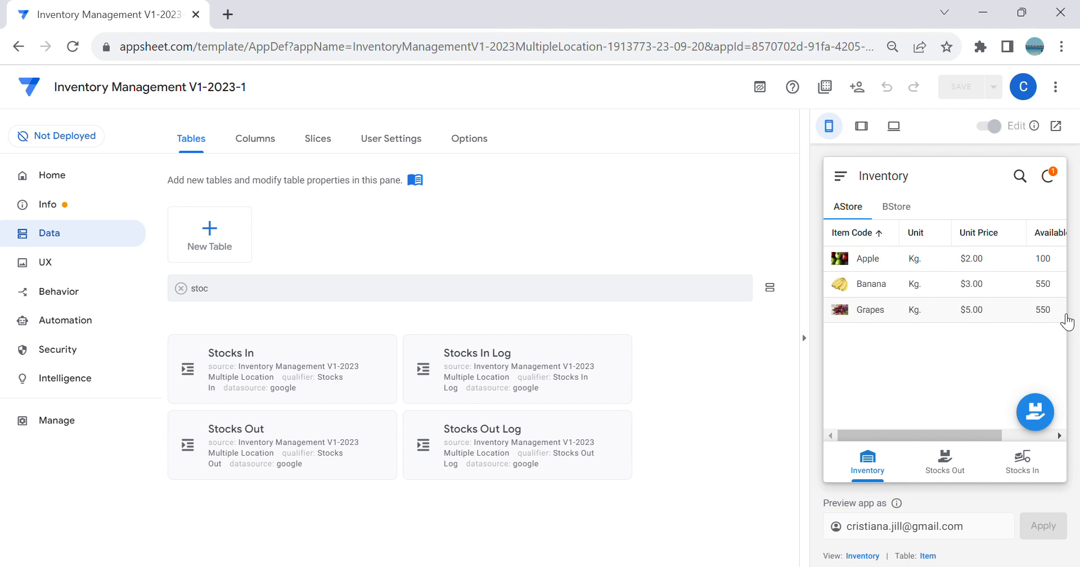
{"action": "left_click", "coordinate": [1049, 176]}
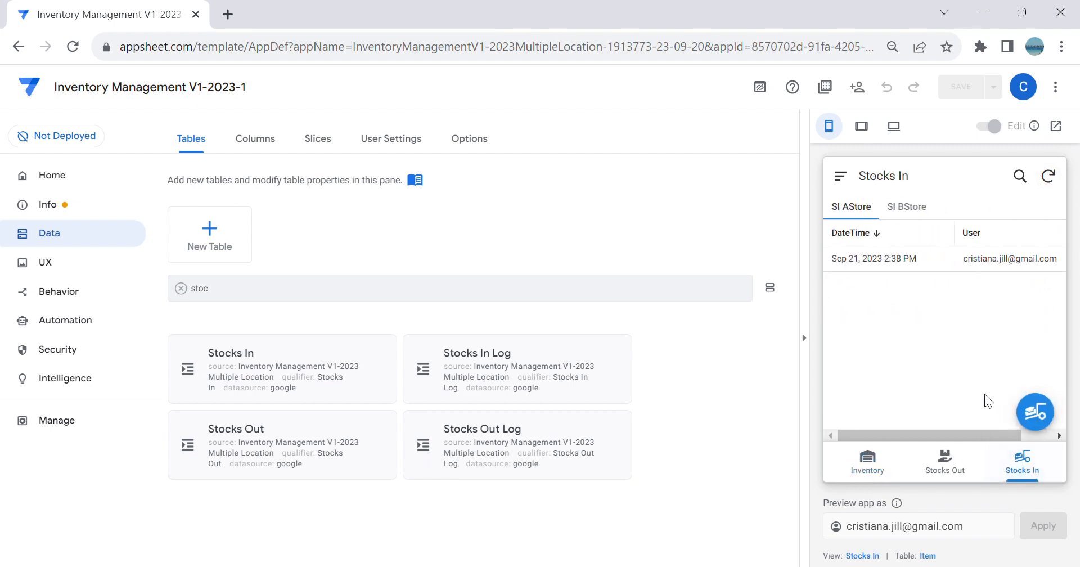
{"action": "left_click", "coordinate": [969, 267]}
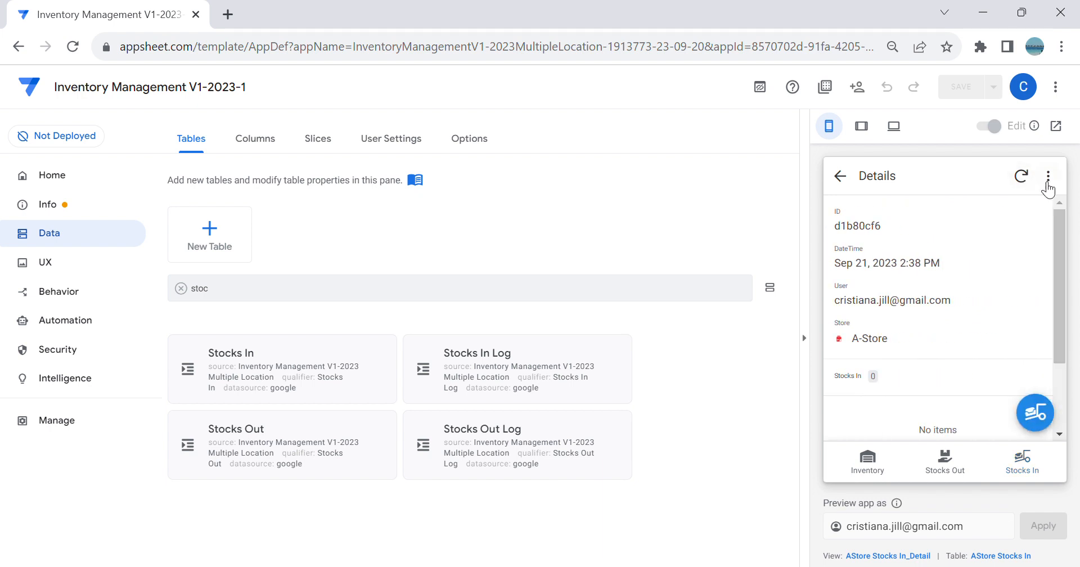
{"action": "scroll", "coordinate": [963, 322], "scroll_direction": "down", "scroll_amount": 2}
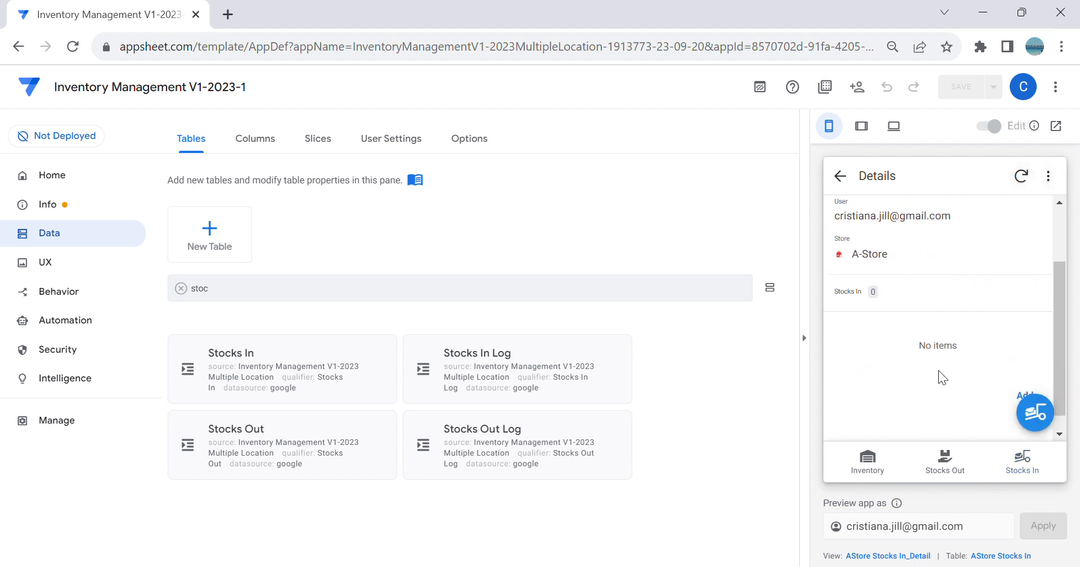
{"action": "scroll", "coordinate": [886, 352], "scroll_direction": "up", "scroll_amount": 2}
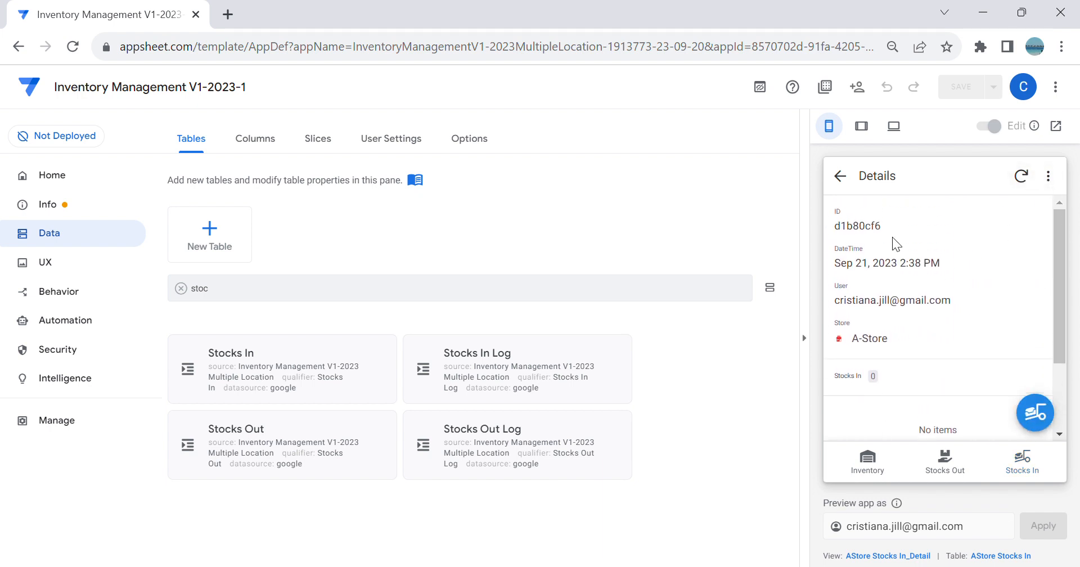
Step: Add the Delete action to the AStore Stocks In slice's actions
{"action": "left_click", "coordinate": [861, 126]}
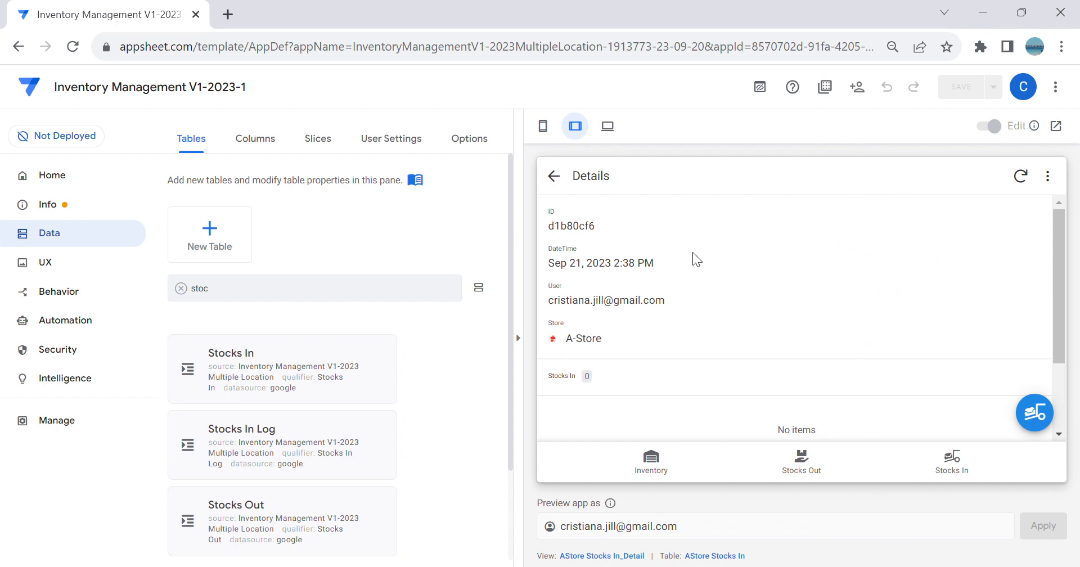
{"action": "left_click", "coordinate": [729, 557]}
{"action": "scroll", "coordinate": [414, 386], "scroll_direction": "down", "scroll_amount": 7}
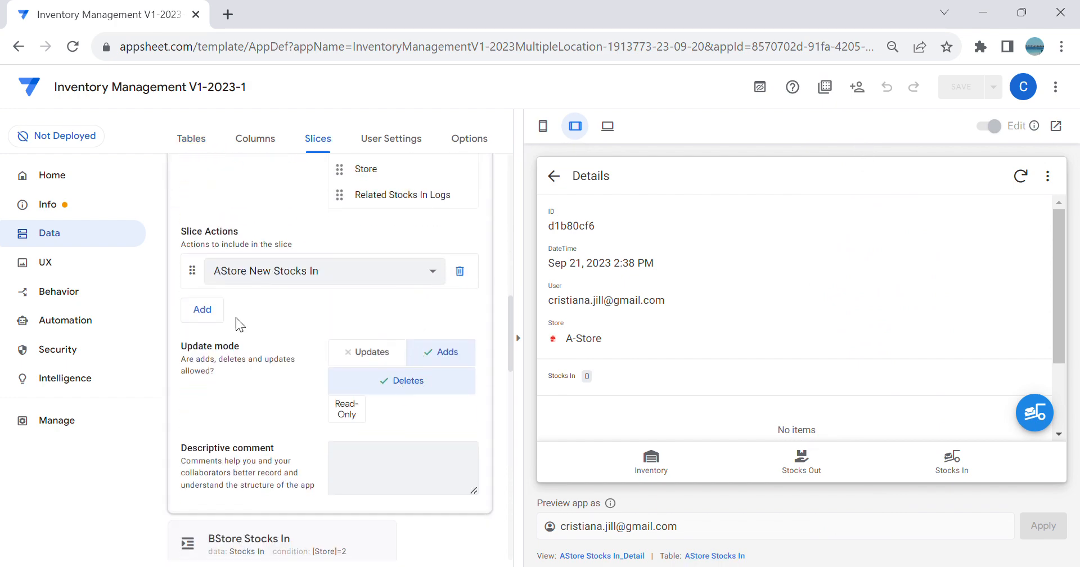
{"action": "left_click", "coordinate": [204, 309]}
{"action": "left_click", "coordinate": [248, 315]}
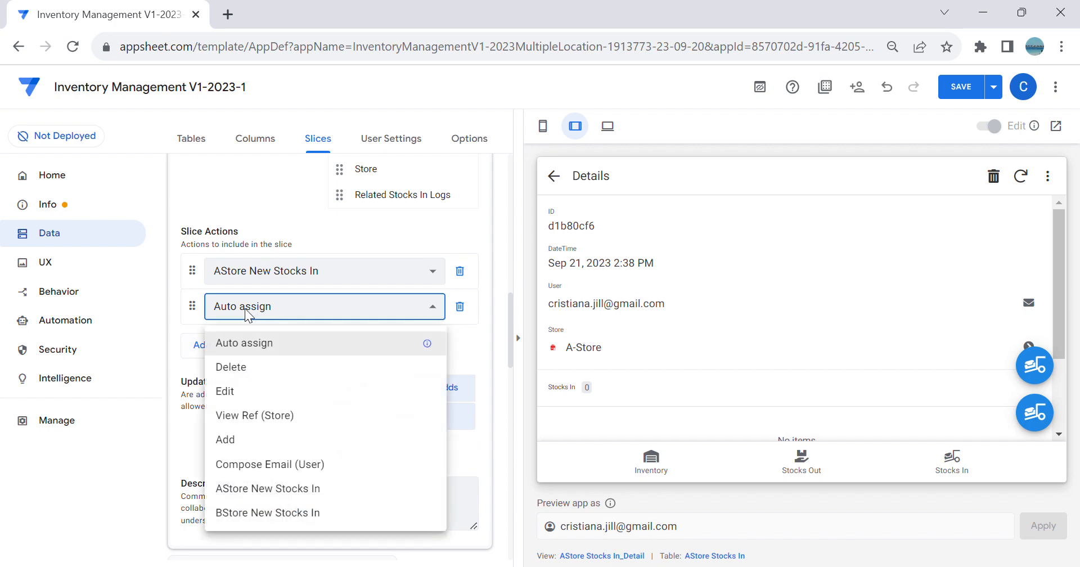
{"action": "left_click", "coordinate": [250, 367]}
Step: Make the Stocks In table's Delete action available only when ISBLANK([Related Stocks In Logs]) is true, and save the app
{"action": "left_click", "coordinate": [52, 293]}
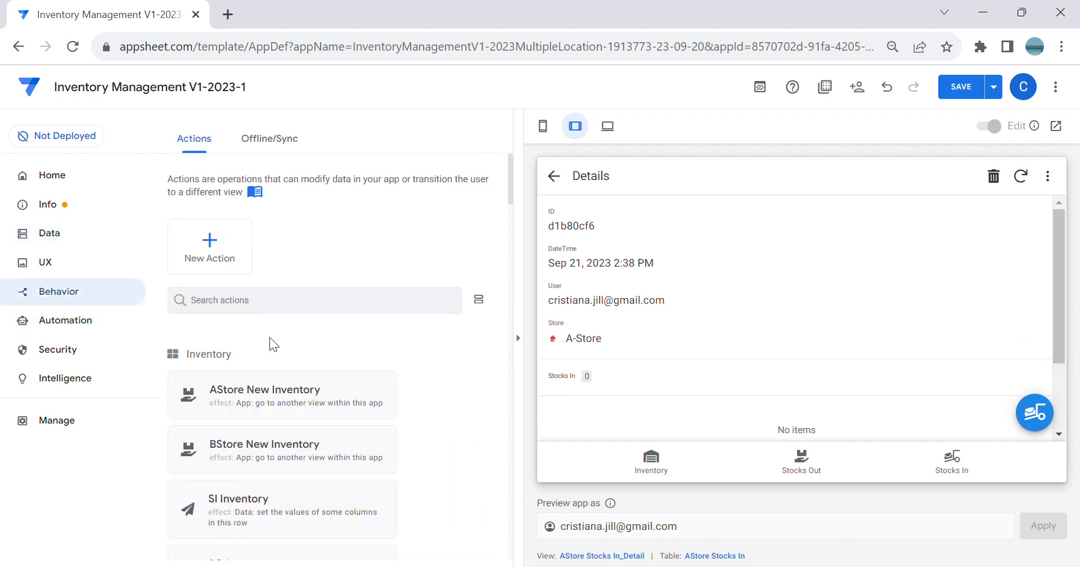
{"action": "left_click", "coordinate": [519, 338]}
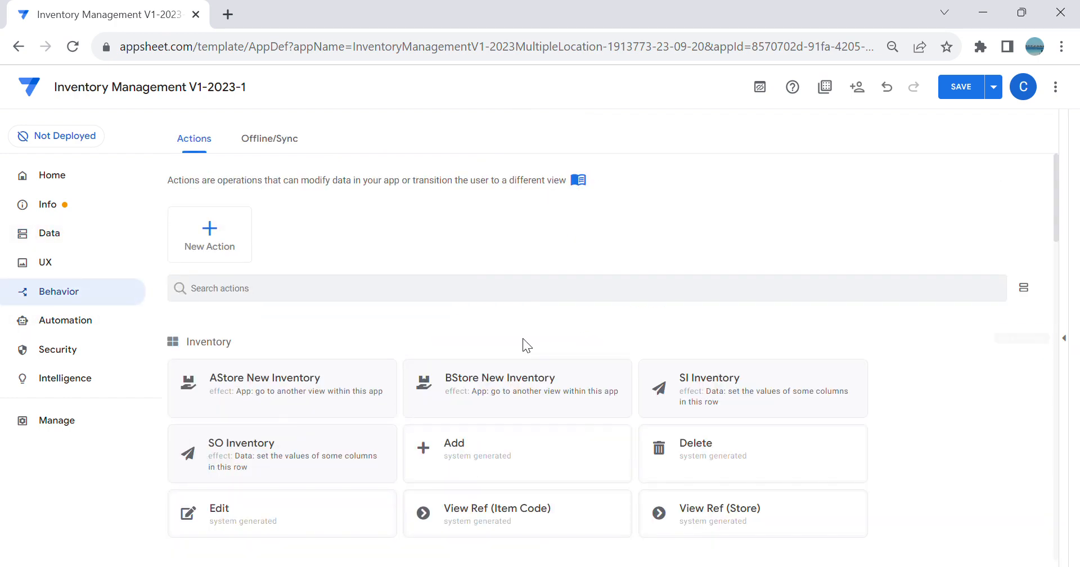
{"action": "scroll", "coordinate": [514, 346], "scroll_direction": "down", "scroll_amount": 8}
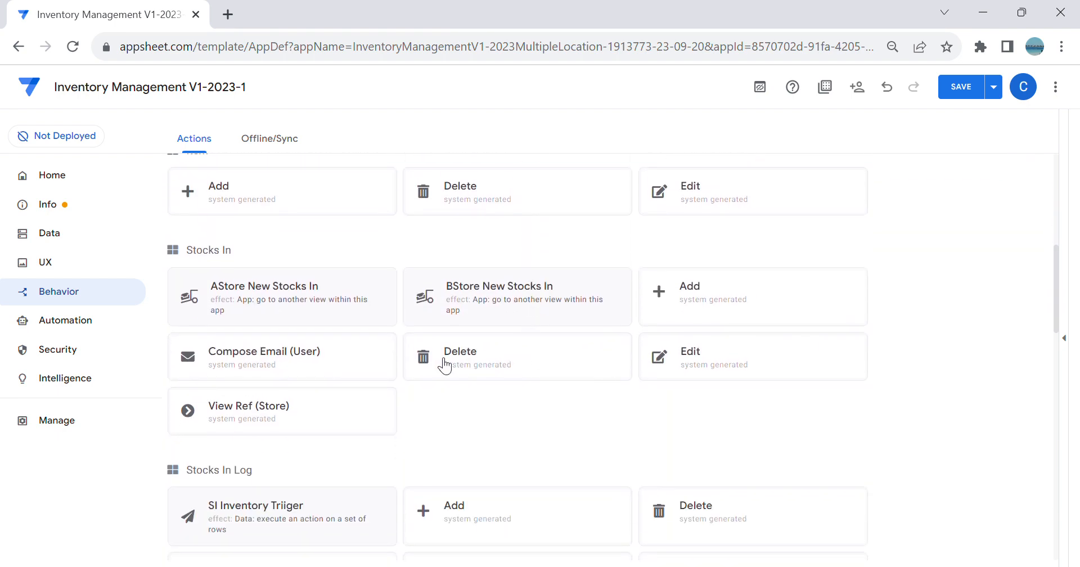
{"action": "left_click", "coordinate": [462, 365]}
{"action": "scroll", "coordinate": [489, 365], "scroll_direction": "down", "scroll_amount": 7}
{"action": "left_click", "coordinate": [300, 316]}
{"action": "left_click", "coordinate": [418, 363]}
{"action": "type", "text": "ISNLANK([Re"}
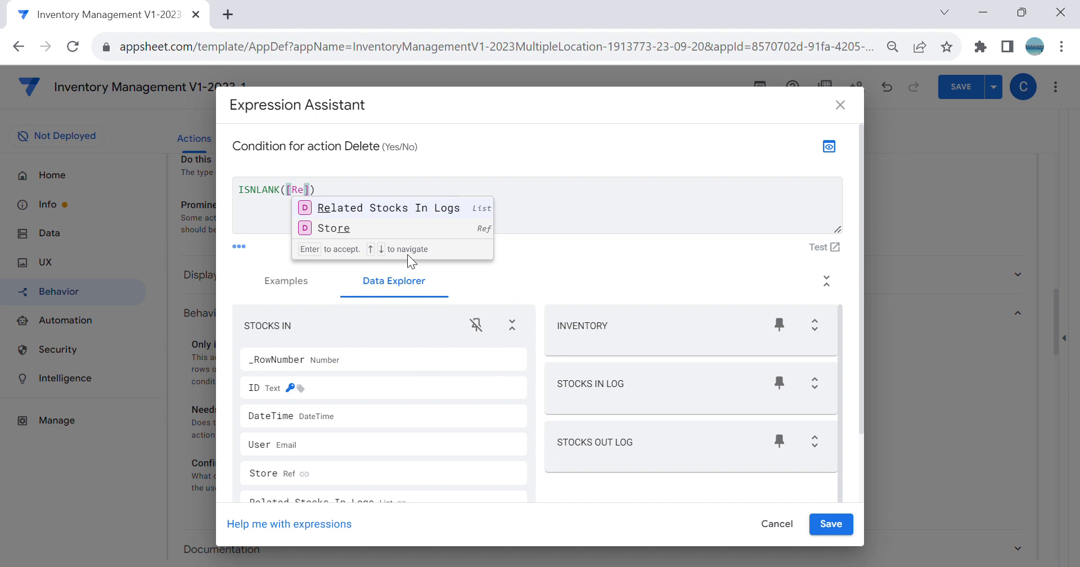
{"action": "left_click", "coordinate": [432, 208]}
{"action": "left_click", "coordinate": [258, 192]}
{"action": "type", "text": "B"}
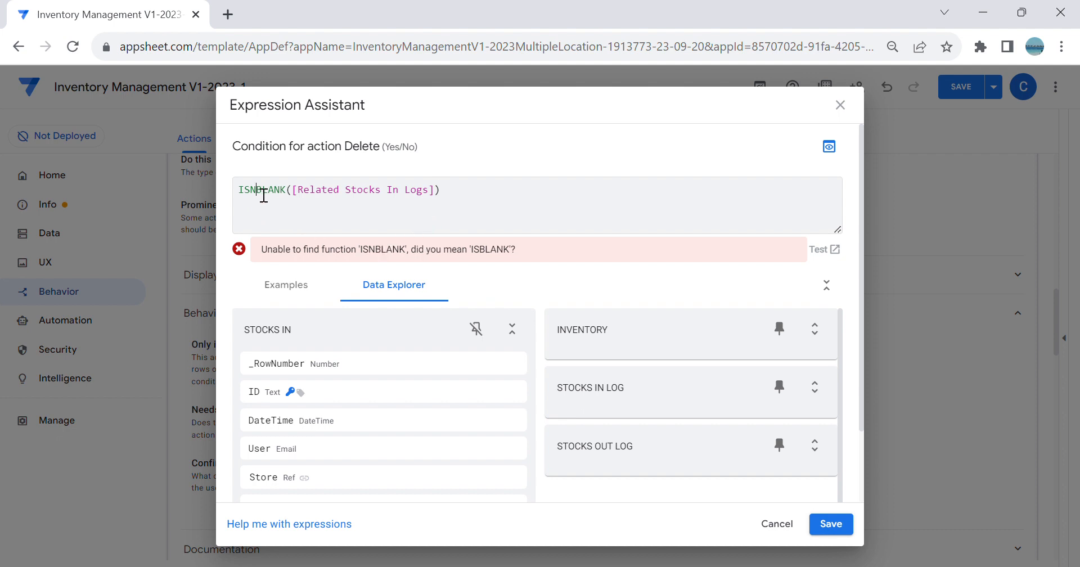
{"action": "key", "text": "BackSpace"}
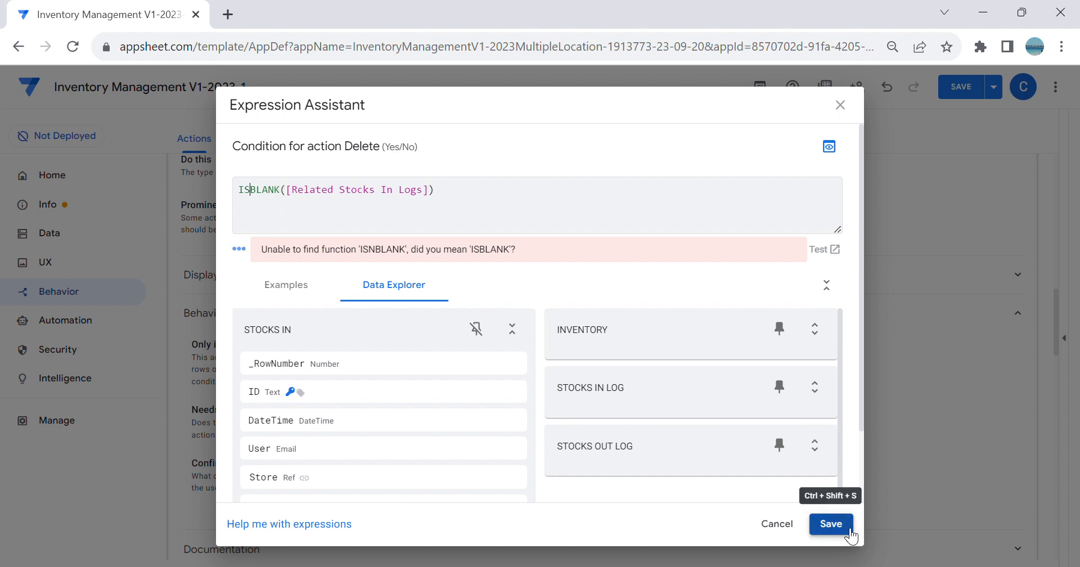
{"action": "left_click", "coordinate": [831, 525]}
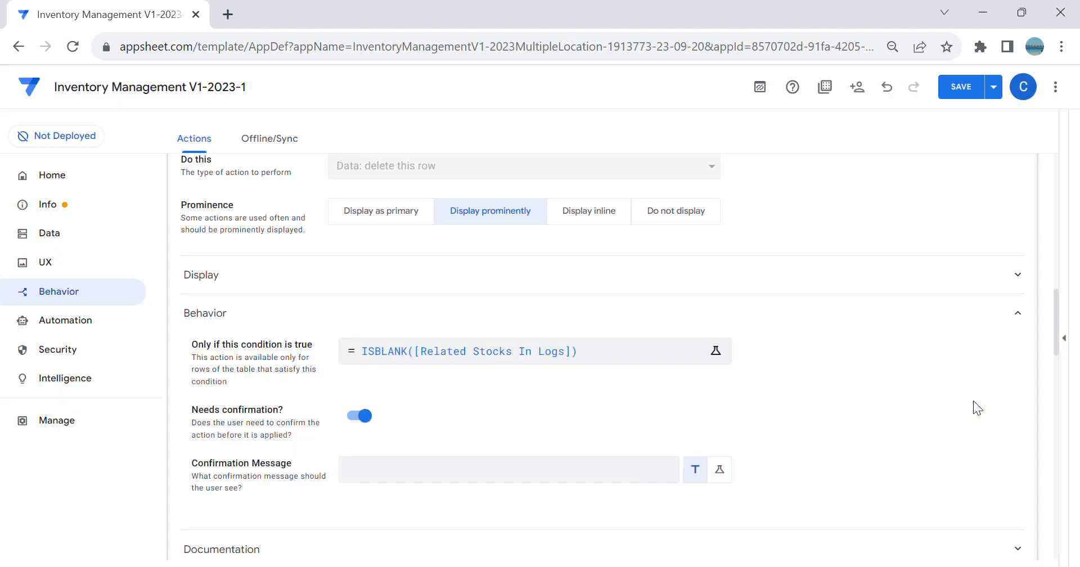
{"action": "left_click", "coordinate": [962, 94]}
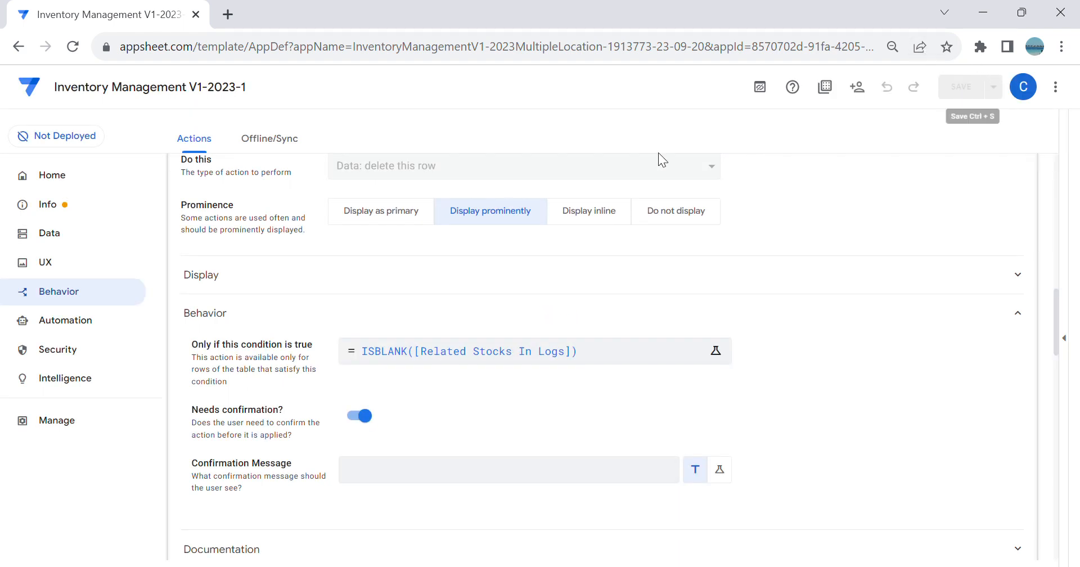
Step: Reopen the app preview in phone layout and compare the available actions in the B-Store and A-Store Stocks In records
{"action": "left_click", "coordinate": [88, 239]}
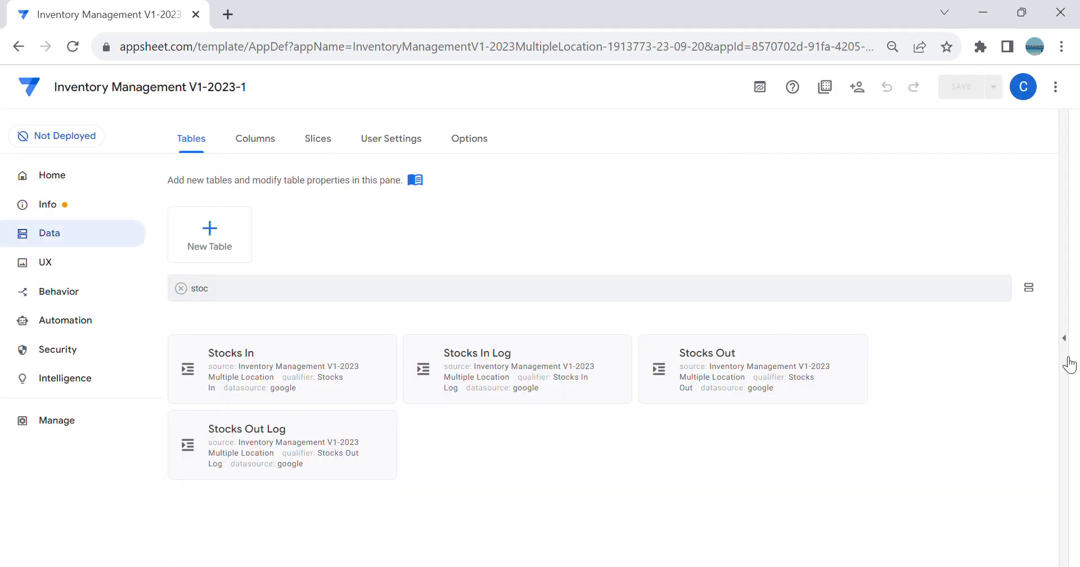
{"action": "left_click", "coordinate": [1065, 340]}
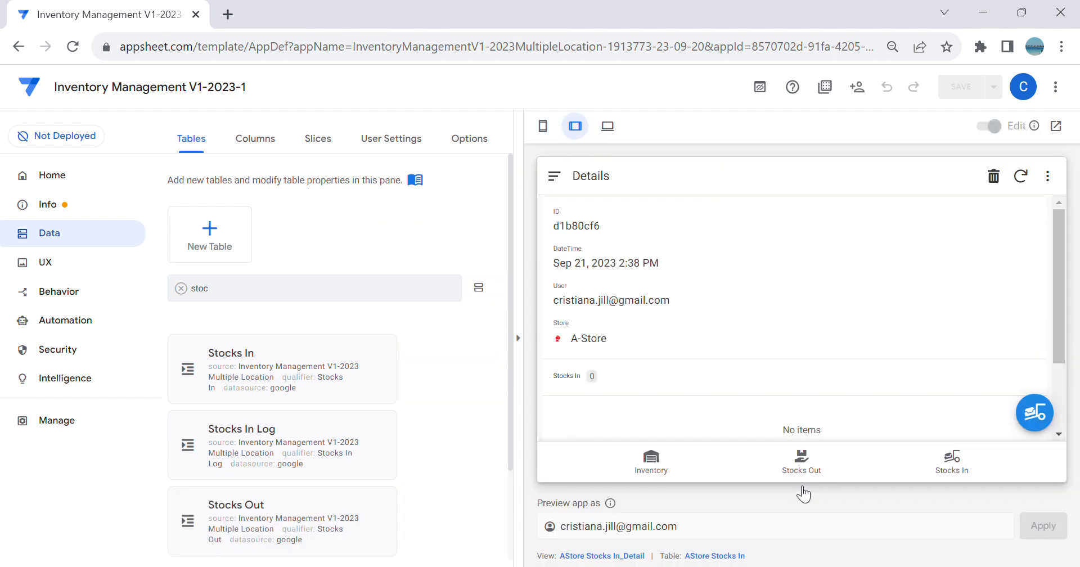
{"action": "left_click", "coordinate": [954, 466]}
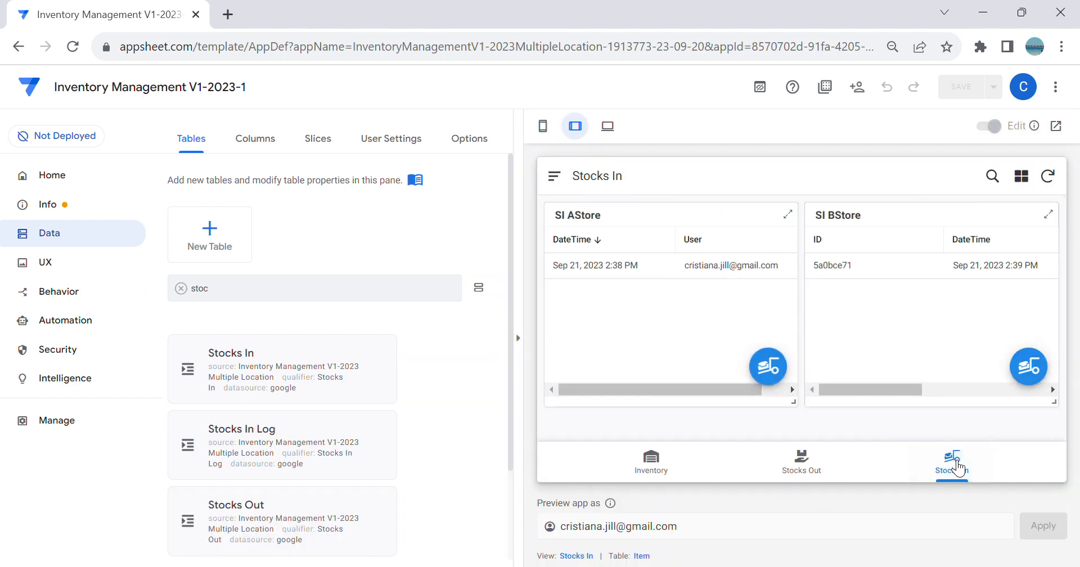
{"action": "left_click", "coordinate": [543, 126]}
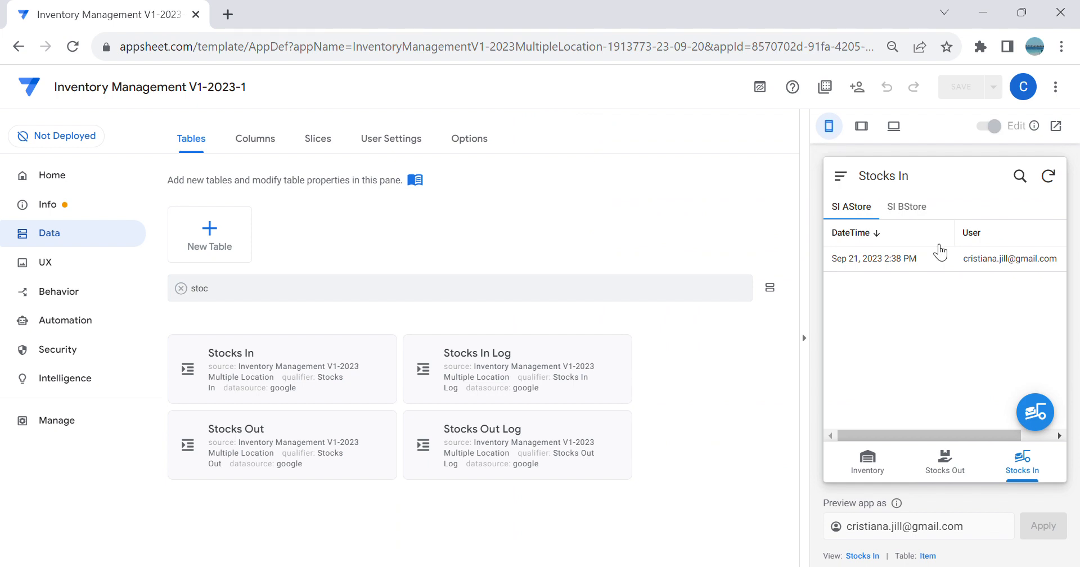
{"action": "left_click", "coordinate": [918, 206]}
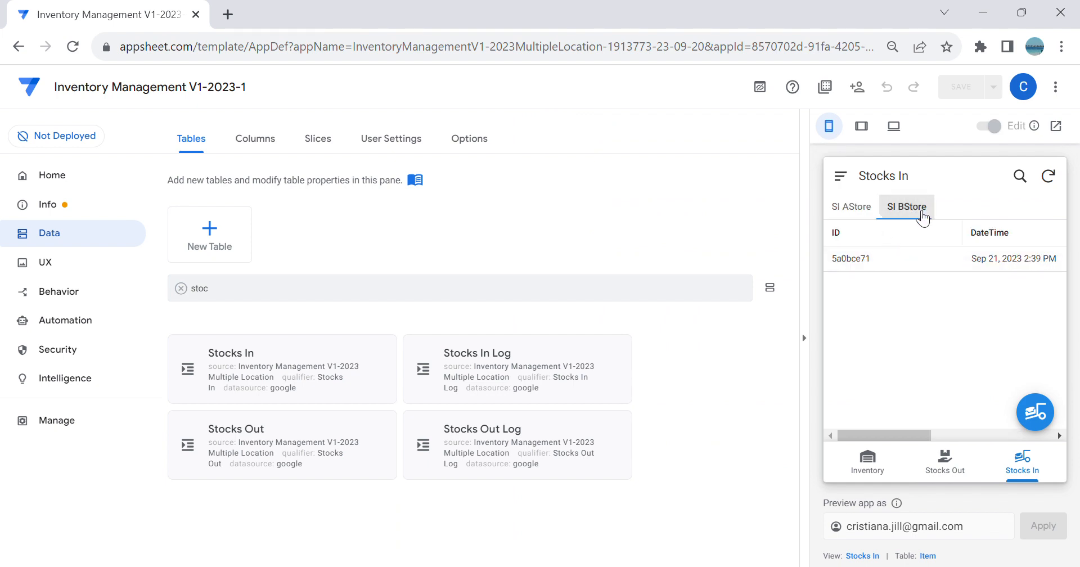
{"action": "left_click", "coordinate": [937, 259]}
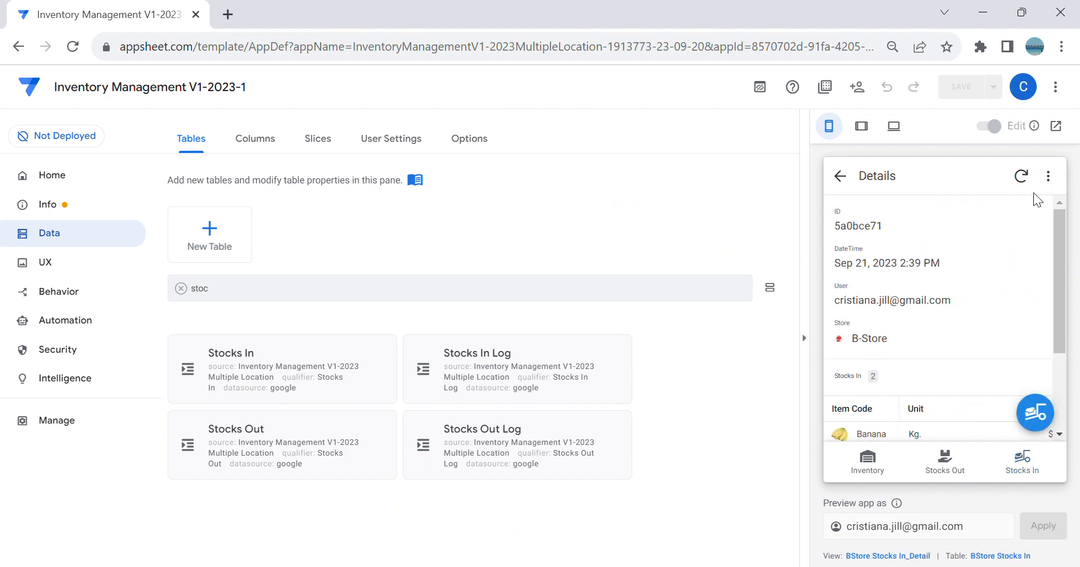
{"action": "left_click", "coordinate": [838, 176]}
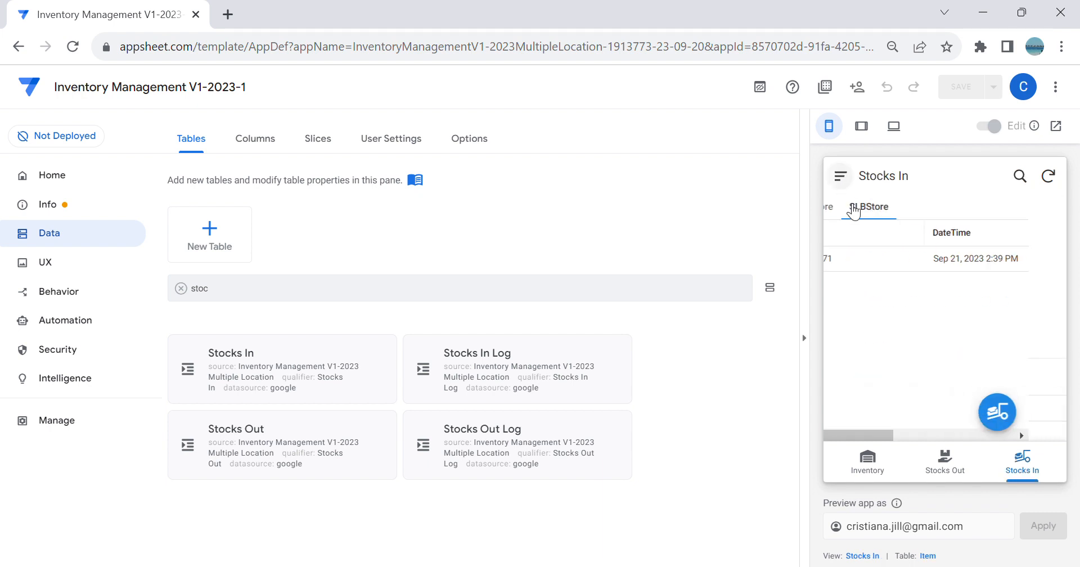
{"action": "left_click", "coordinate": [852, 208]}
{"action": "left_click", "coordinate": [871, 255]}
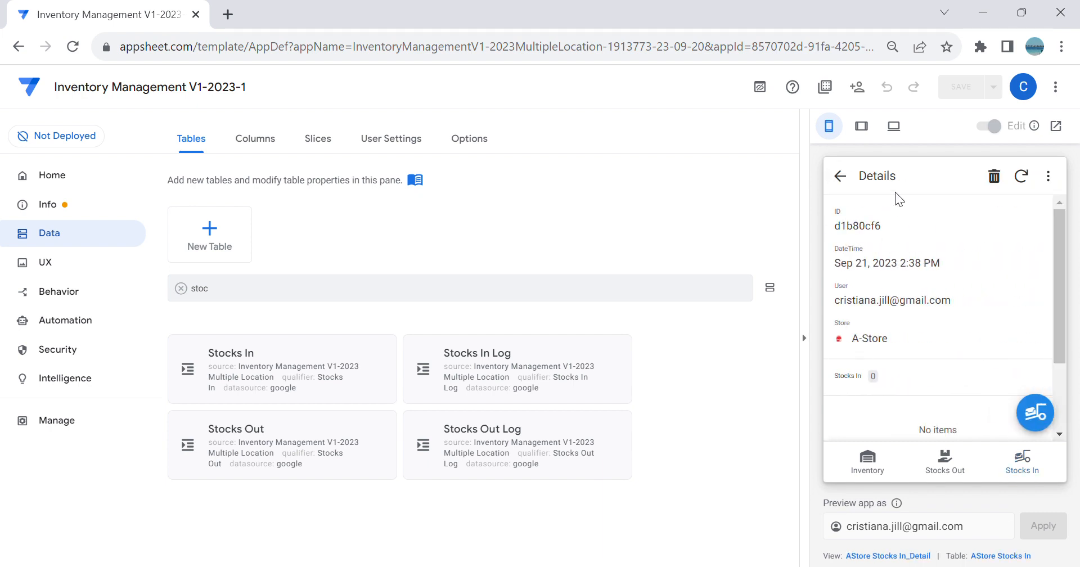
{"action": "left_click", "coordinate": [838, 176]}
Step: Review the item list and unit prices in the B-Store Stocks In record
{"action": "left_click", "coordinate": [907, 207]}
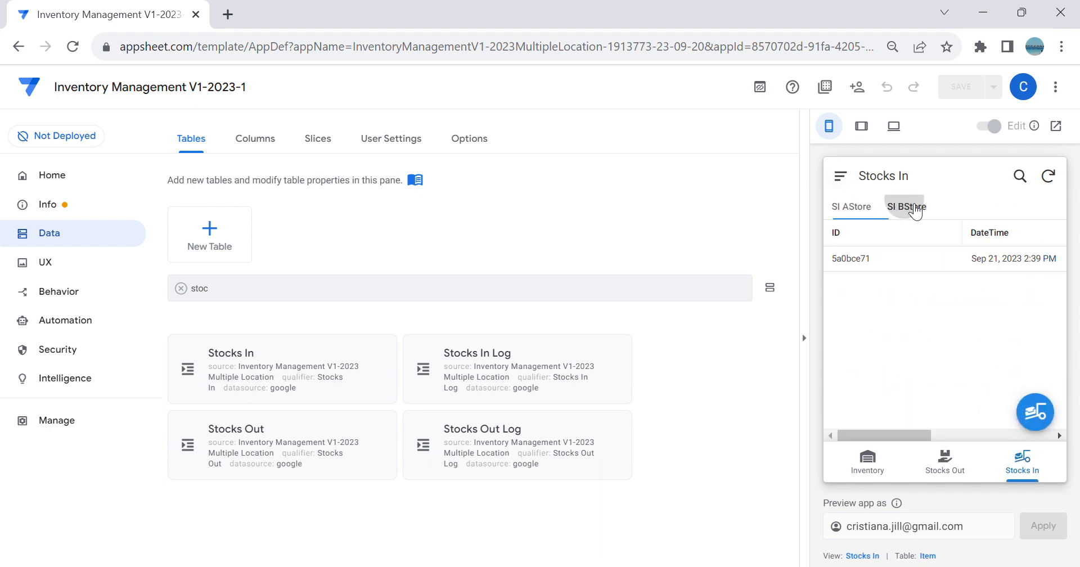
{"action": "left_click", "coordinate": [942, 264]}
{"action": "scroll", "coordinate": [962, 315], "scroll_direction": "down", "scroll_amount": 2}
{"action": "mouse_move", "coordinate": [914, 396]}
{"action": "left_mouse_down"}
{"action": "mouse_move", "coordinate": [939, 396]}
{"action": "mouse_move", "coordinate": [917, 396]}
{"action": "left_mouse_up"}
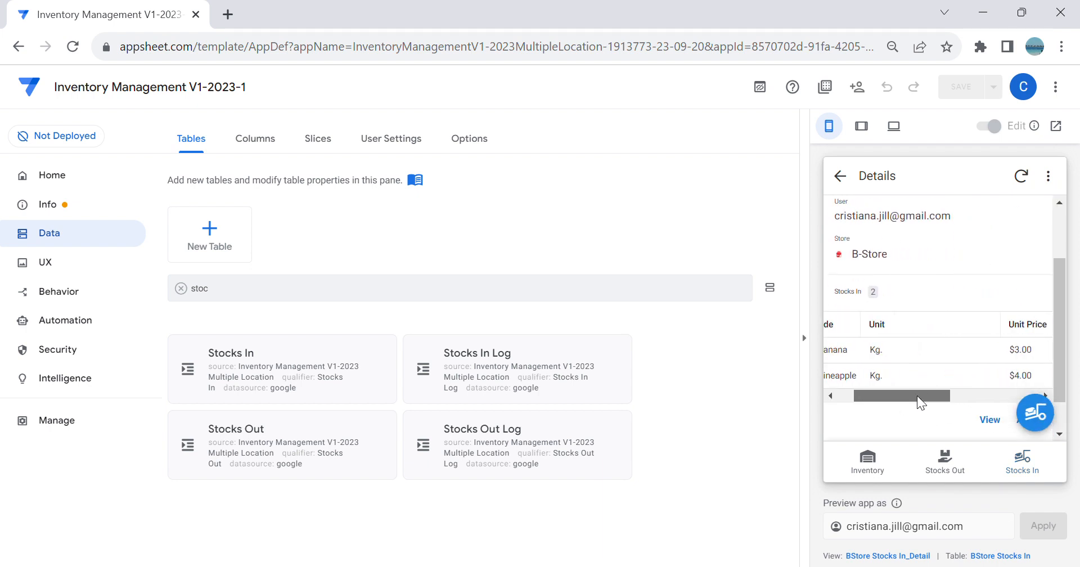
Step: Start a new log entry in the A-Store Stocks In record and choose Apple as its item code
{"action": "left_click", "coordinate": [840, 176]}
{"action": "left_click", "coordinate": [847, 208]}
{"action": "left_click", "coordinate": [875, 263]}
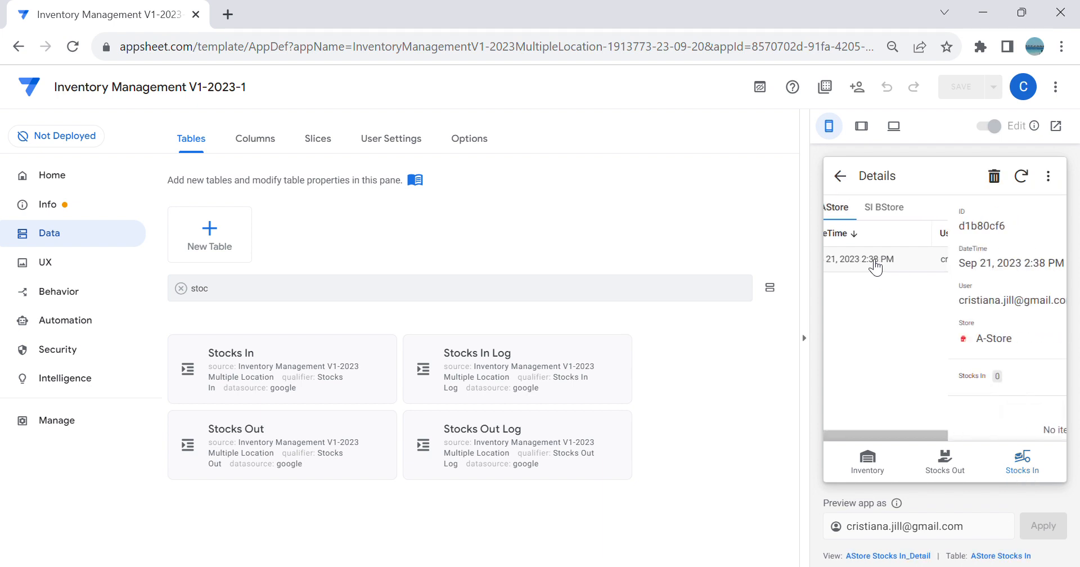
{"action": "scroll", "coordinate": [986, 209], "scroll_direction": "down", "scroll_amount": 2}
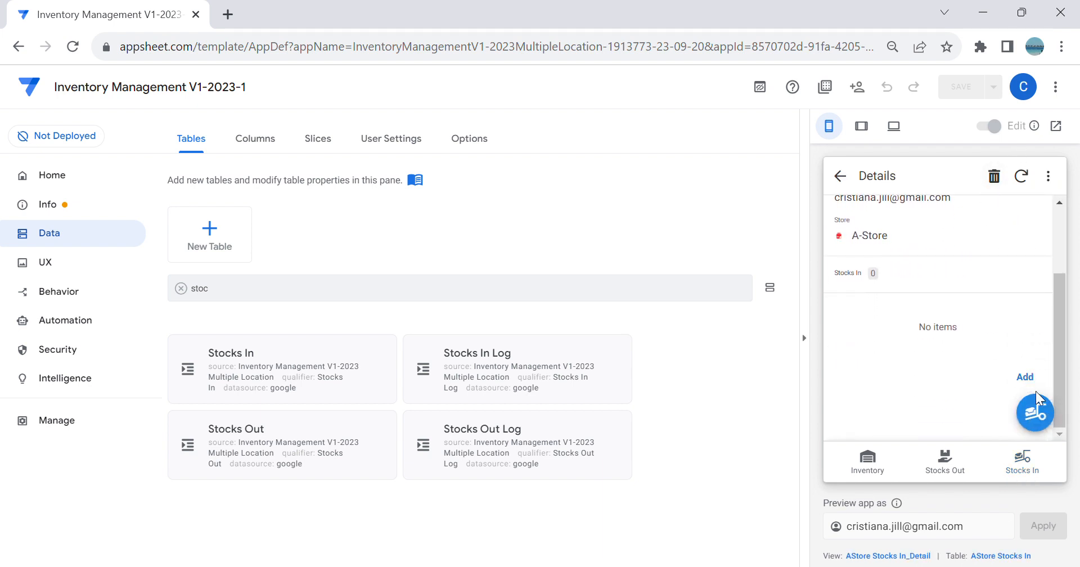
{"action": "left_click", "coordinate": [1026, 378]}
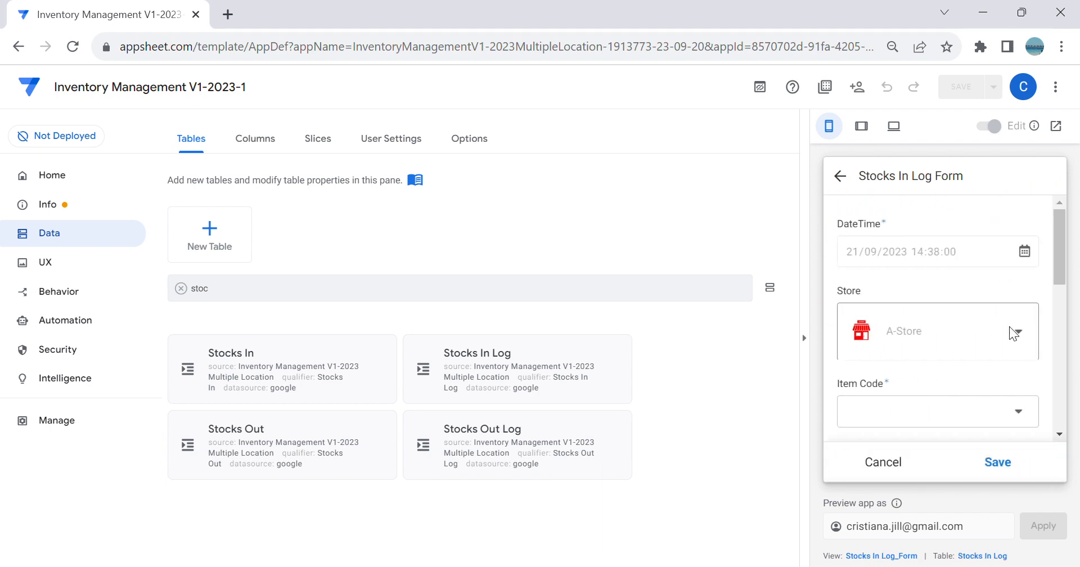
{"action": "scroll", "coordinate": [1010, 327], "scroll_direction": "down", "scroll_amount": 3}
{"action": "left_click", "coordinate": [974, 258]}
{"action": "left_click", "coordinate": [958, 279]}
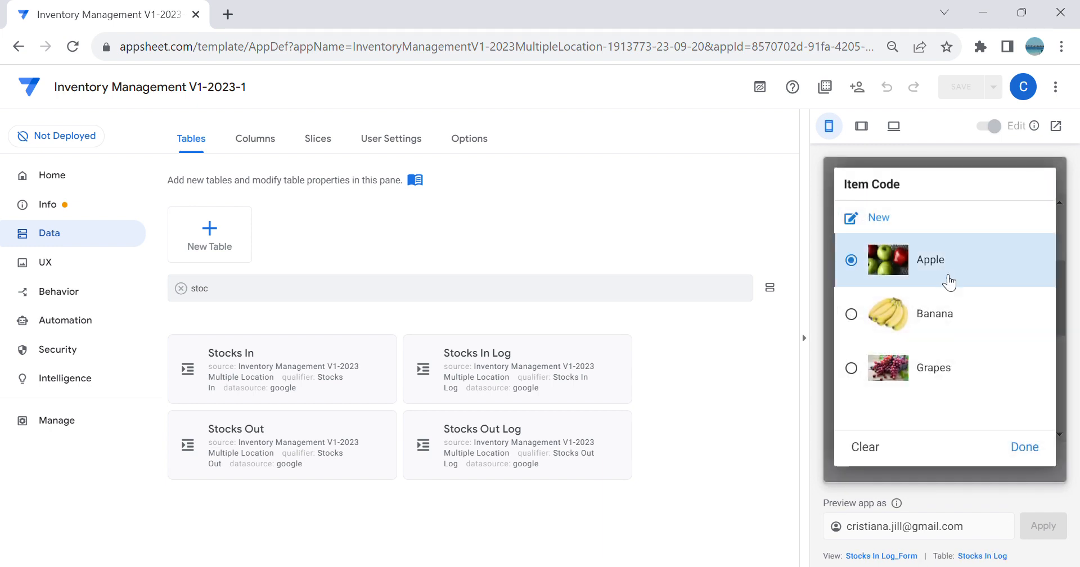
{"action": "scroll", "coordinate": [964, 319], "scroll_direction": "down", "scroll_amount": 2}
{"action": "scroll", "coordinate": [963, 322], "scroll_direction": "down", "scroll_amount": 1}
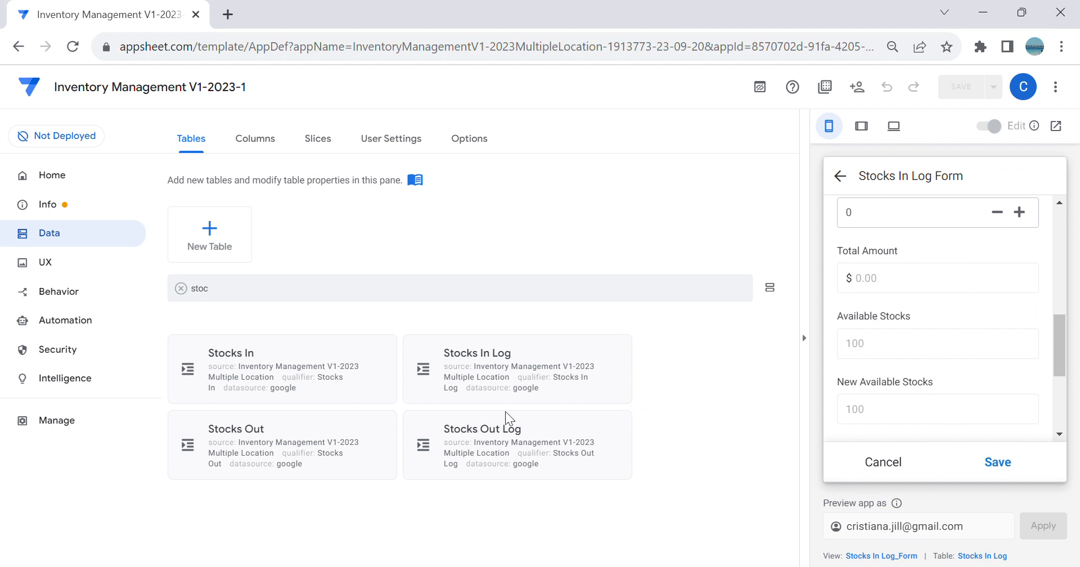
Step: Try a quantity of 101 in the Apple entry, check its calculated stock fields and clear the quantity
{"action": "left_click", "coordinate": [493, 373]}
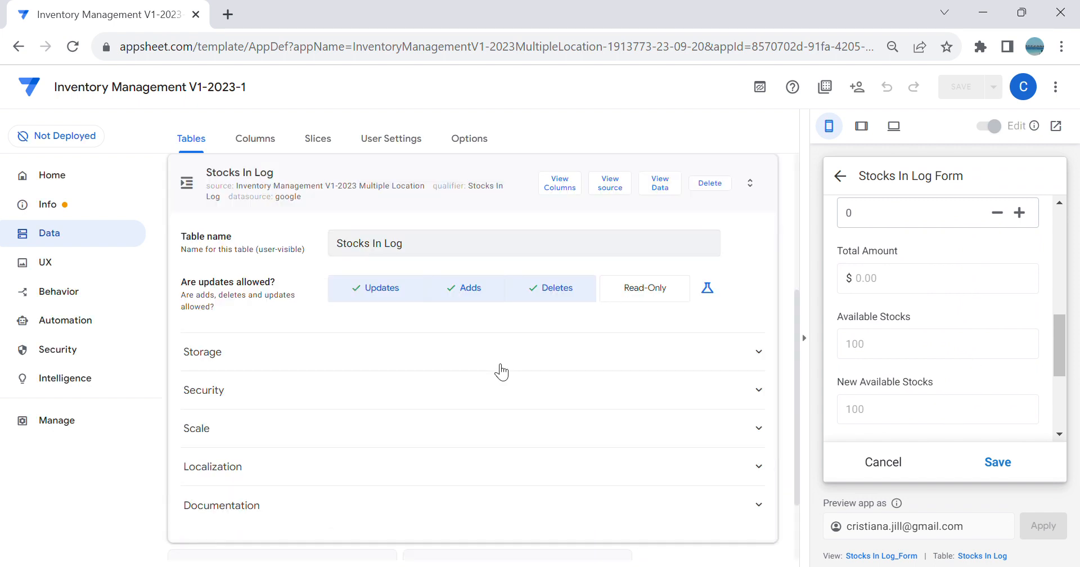
{"action": "scroll", "coordinate": [862, 333], "scroll_direction": "up", "scroll_amount": 2}
{"action": "left_click", "coordinate": [894, 302]}
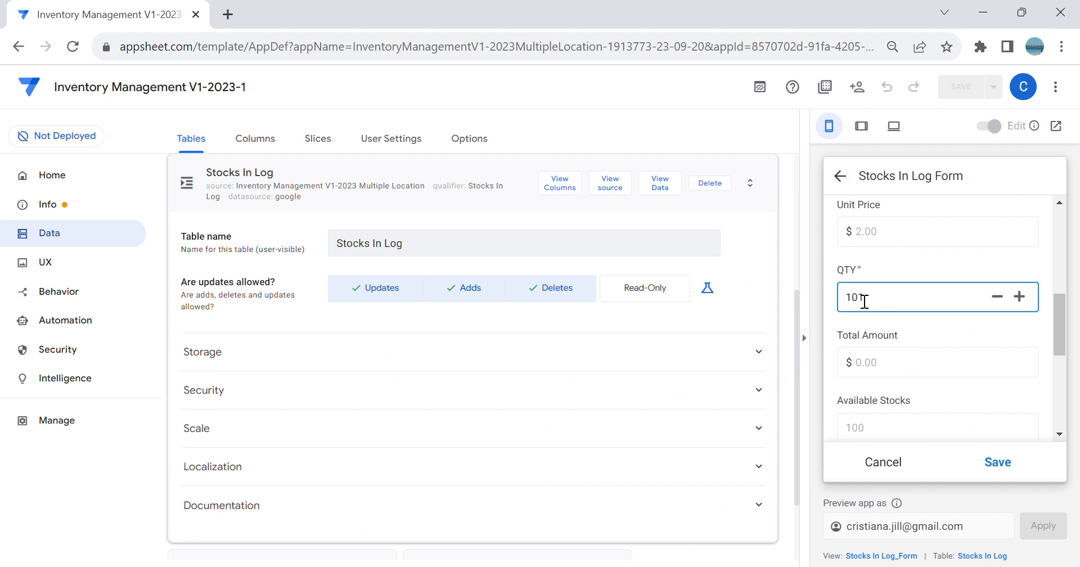
{"action": "scroll", "coordinate": [904, 312], "scroll_direction": "down", "scroll_amount": 3}
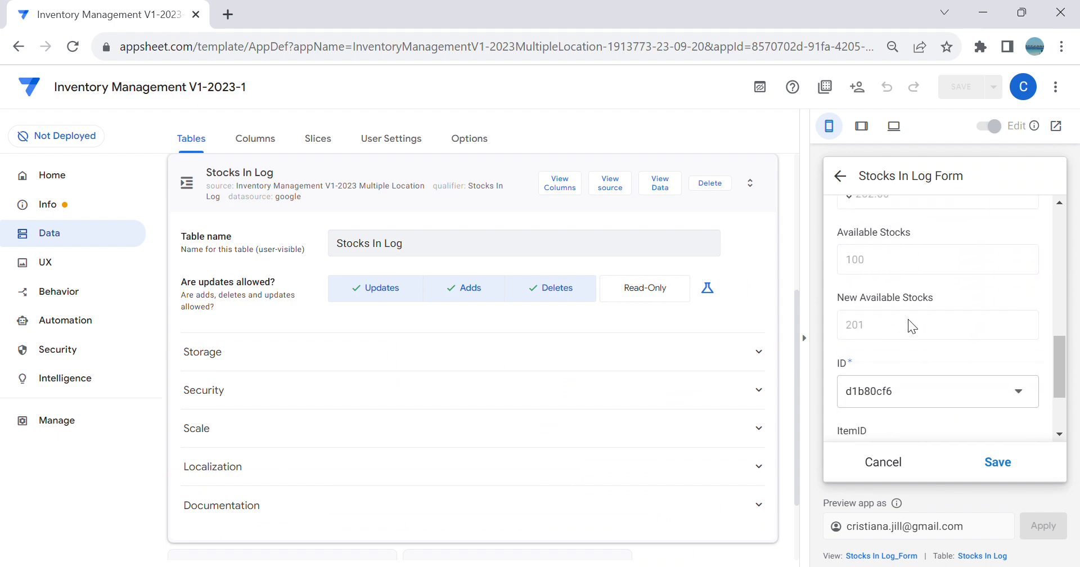
{"action": "scroll", "coordinate": [914, 322], "scroll_direction": "up", "scroll_amount": 3}
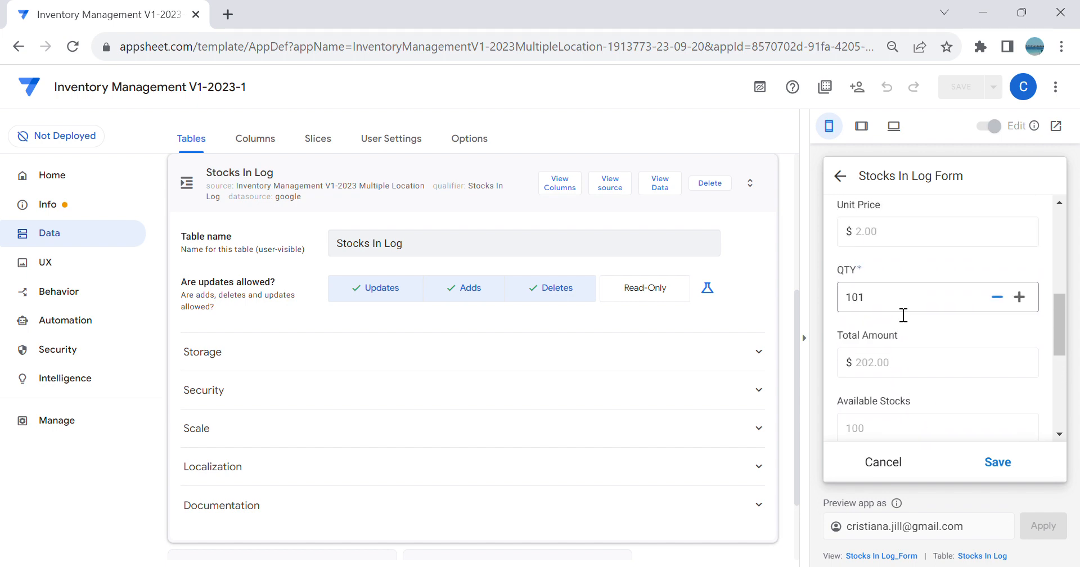
{"action": "left_click", "coordinate": [906, 309]}
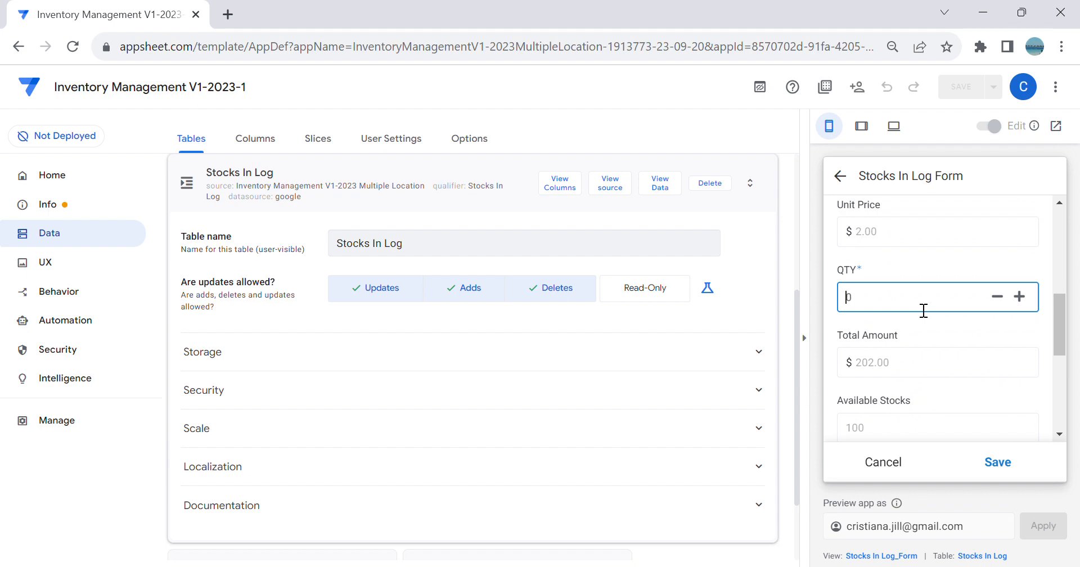
{"action": "scroll", "coordinate": [940, 338], "scroll_direction": "down", "scroll_amount": 2}
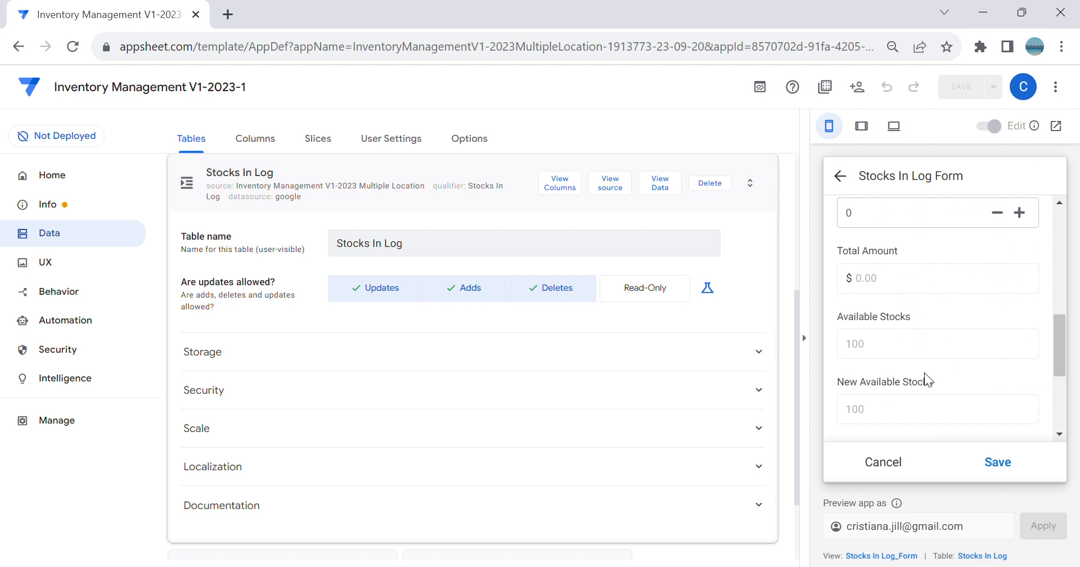
{"action": "scroll", "coordinate": [924, 372], "scroll_direction": "up", "scroll_amount": 2}
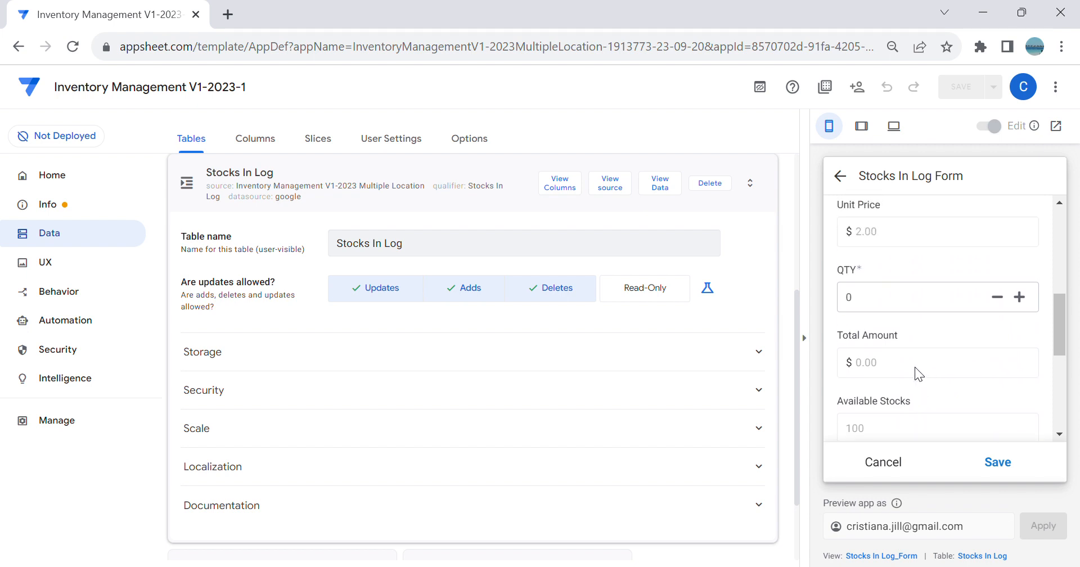
Step: Set the Apple entry's quantity to 500 and check its total amount and New Available Stocks fields
{"action": "left_click", "coordinate": [899, 298]}
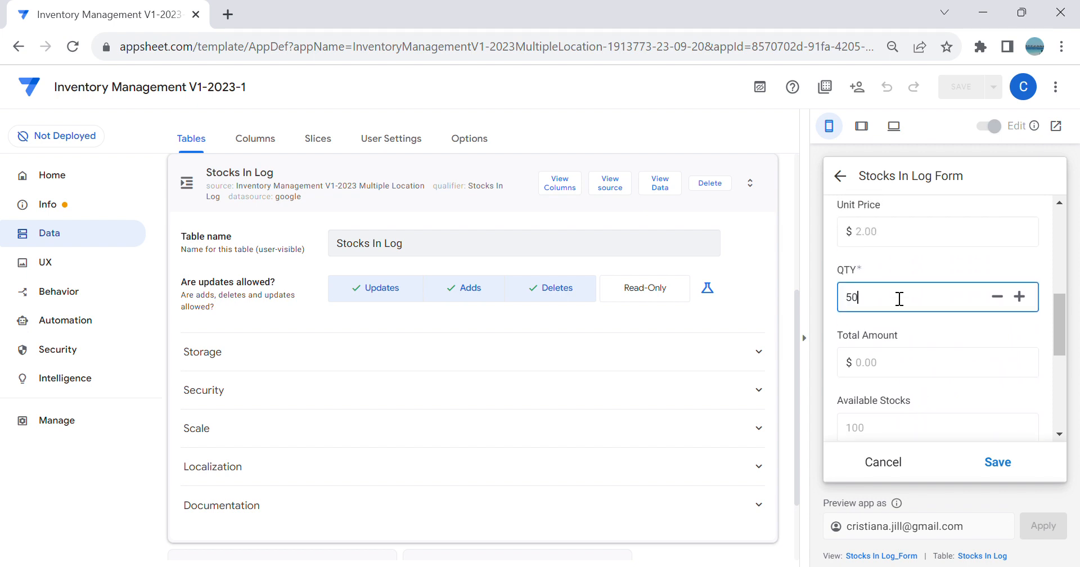
{"action": "key", "text": "Tab"}
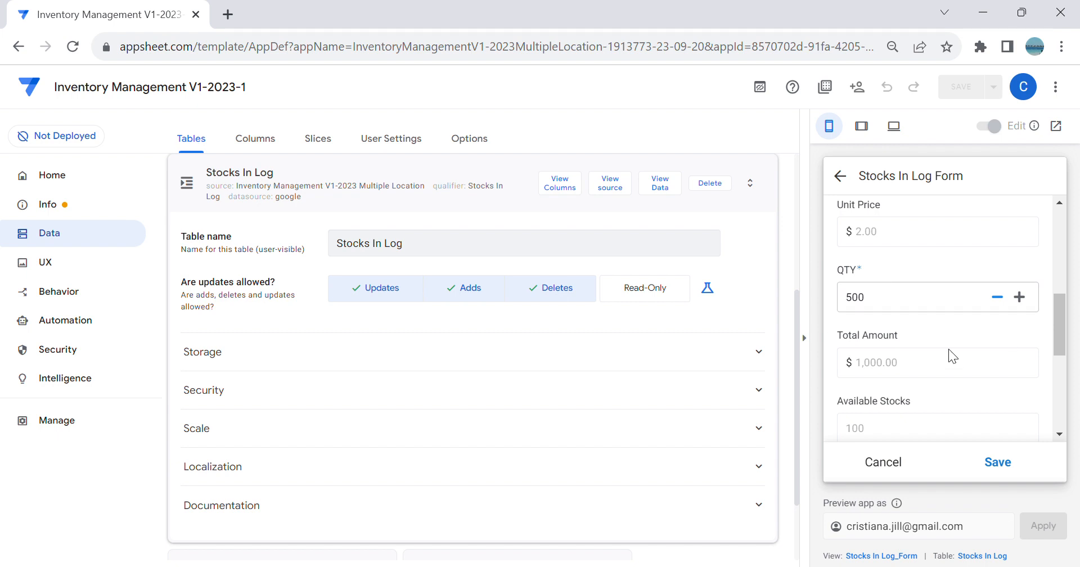
{"action": "scroll", "coordinate": [957, 352], "scroll_direction": "down", "scroll_amount": 3}
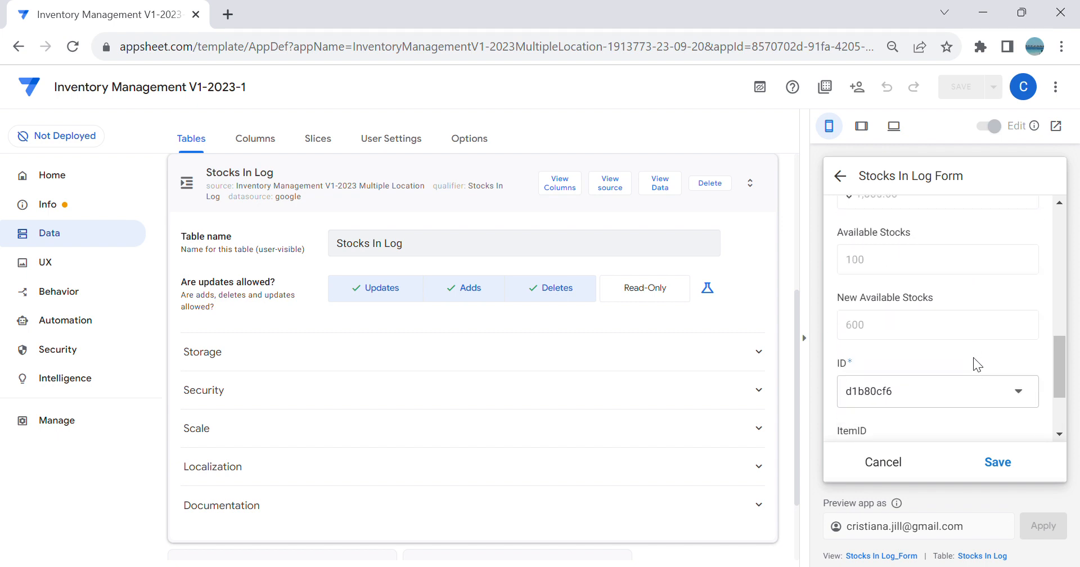
Step: Open the Stocks In Log_Form view settings and start its column order with DateTime and Item Code
{"action": "left_click", "coordinate": [882, 555]}
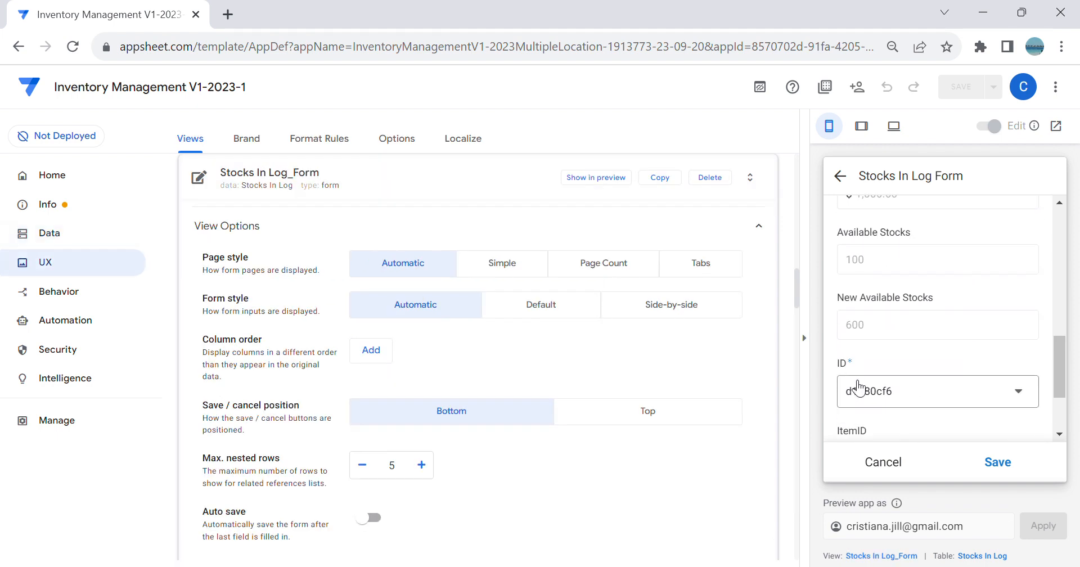
{"action": "left_click", "coordinate": [372, 350]}
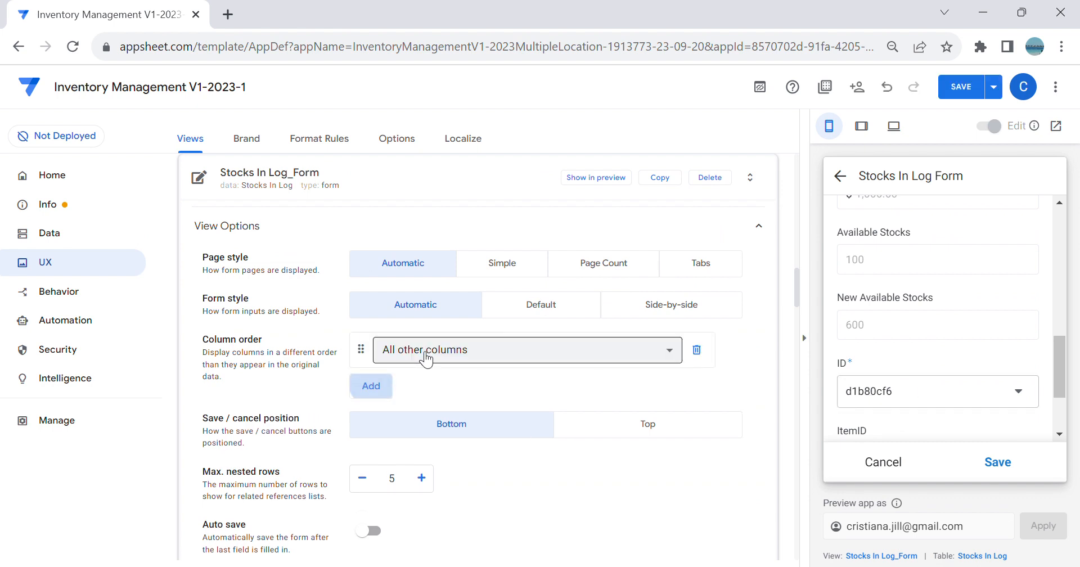
{"action": "left_click", "coordinate": [417, 350]}
{"action": "left_click", "coordinate": [419, 272]}
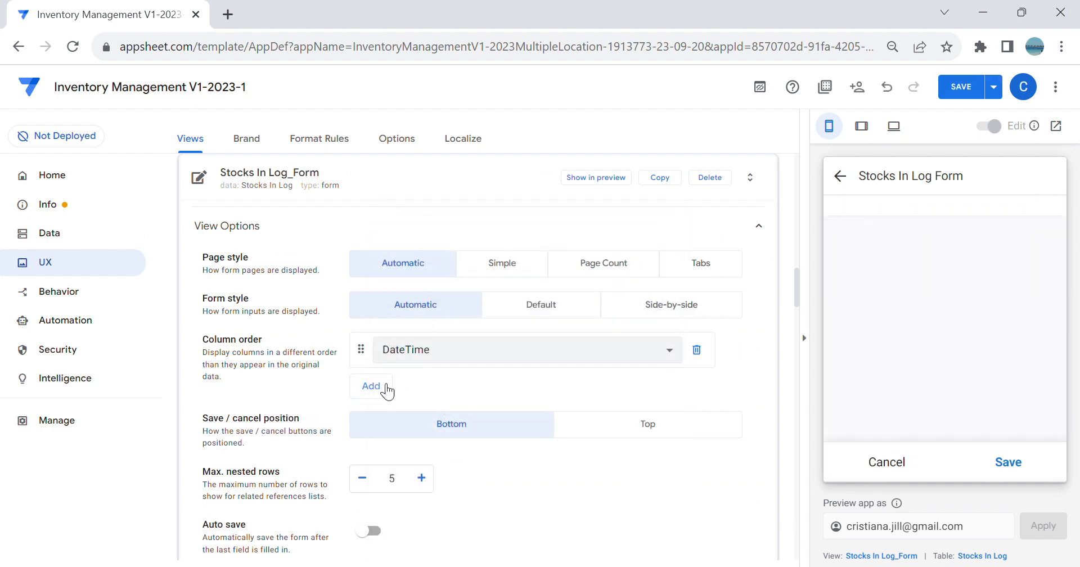
{"action": "left_click", "coordinate": [371, 387]}
{"action": "left_click", "coordinate": [411, 387]}
{"action": "left_click", "coordinate": [437, 329]}
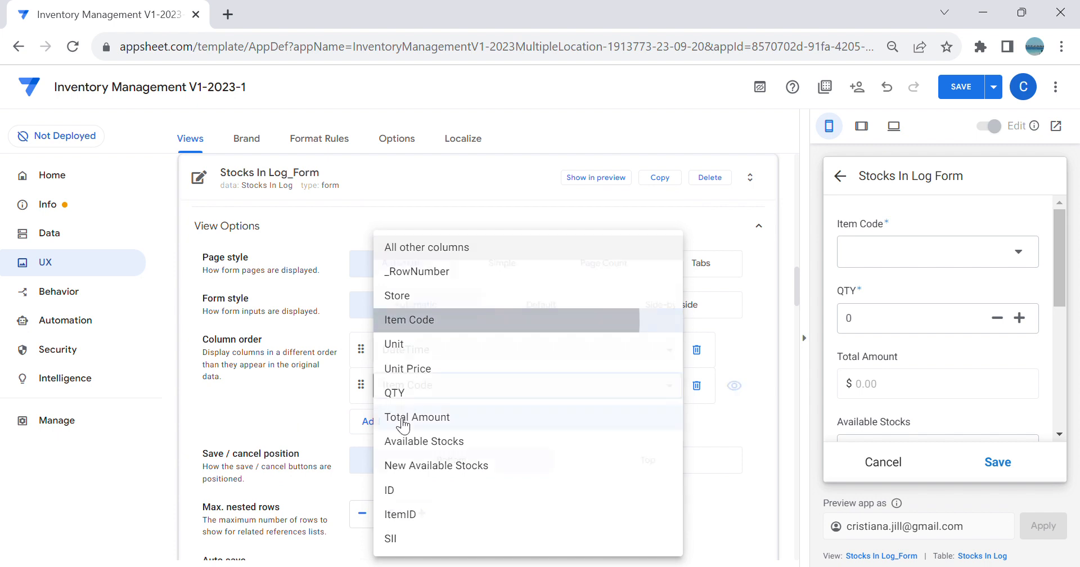
Step: Add Unit, Unit Price and QTY to the form's column order after Item Code
{"action": "left_click", "coordinate": [371, 422]}
{"action": "left_click", "coordinate": [388, 422]}
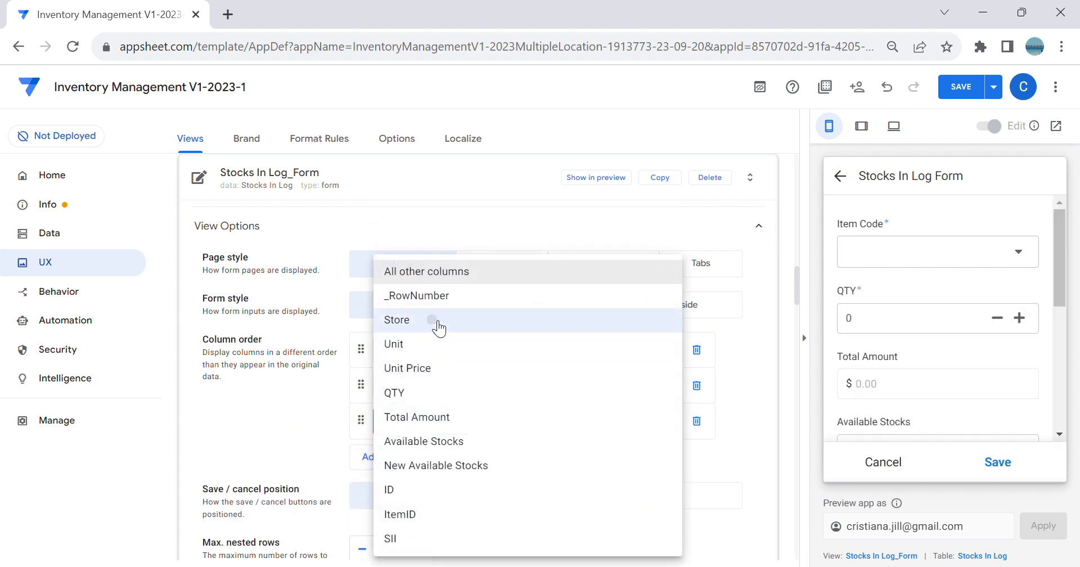
{"action": "left_click", "coordinate": [446, 344]}
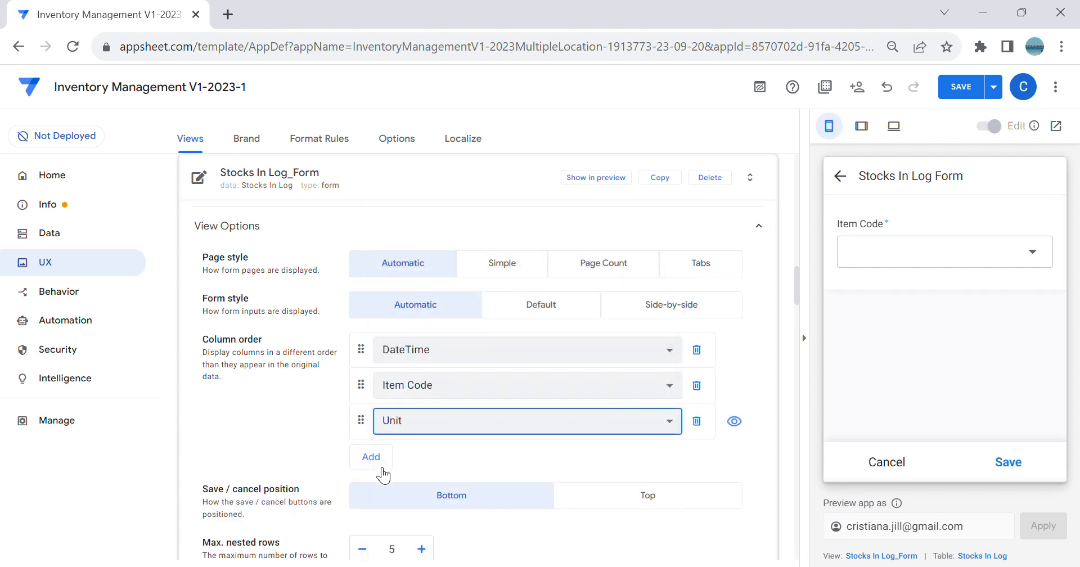
{"action": "left_click", "coordinate": [376, 461]}
{"action": "left_click", "coordinate": [405, 459]}
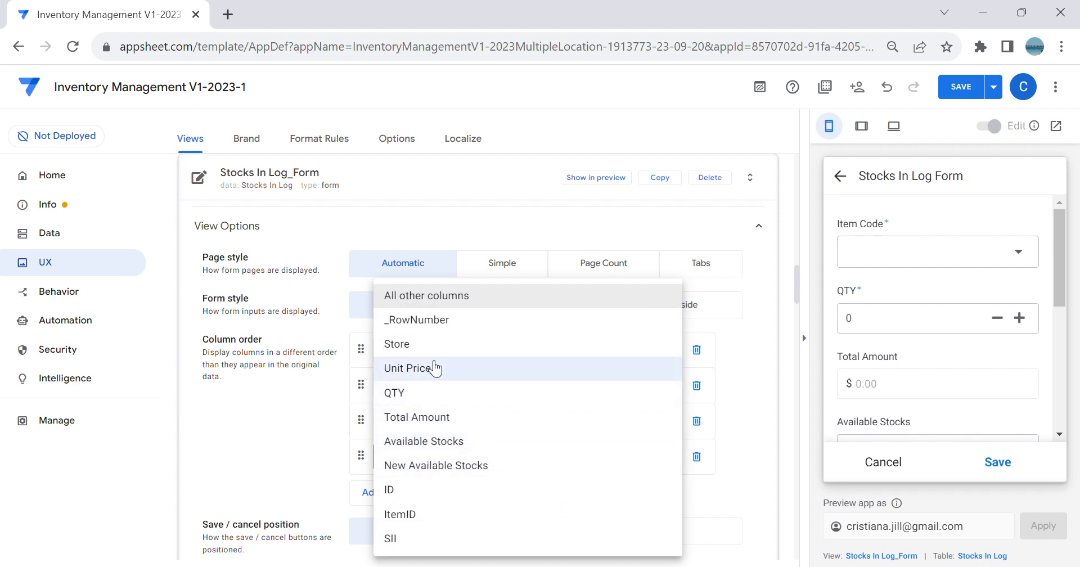
{"action": "left_click", "coordinate": [435, 369]}
{"action": "left_click", "coordinate": [373, 492]}
{"action": "left_click", "coordinate": [406, 491]}
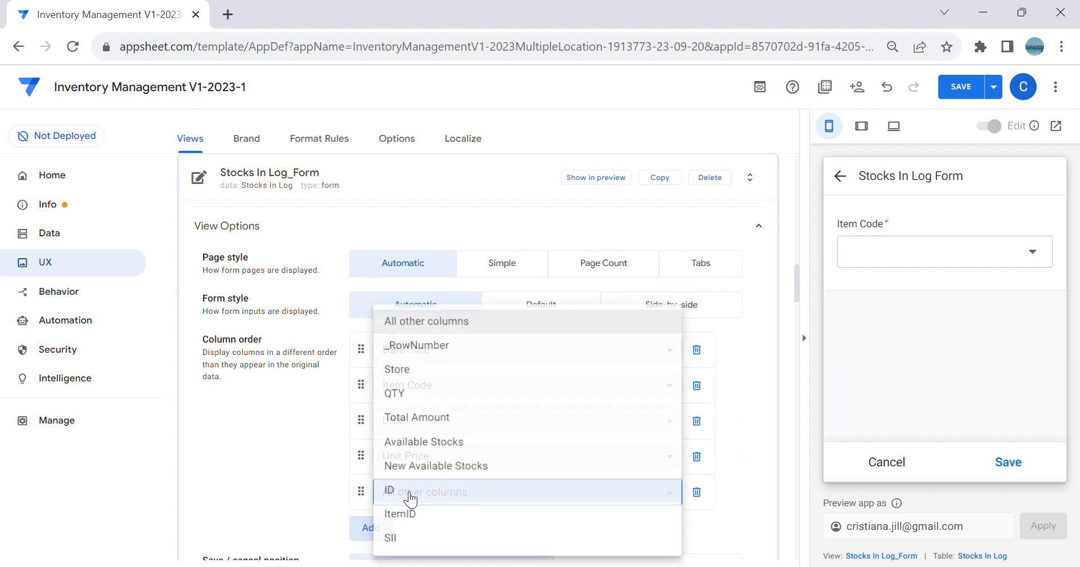
{"action": "left_click", "coordinate": [425, 393]}
Step: Complete the form's column order with Total Amount, Available Stocks and New Available Stocks, and save the app
{"action": "scroll", "coordinate": [444, 433], "scroll_direction": "down", "scroll_amount": 2}
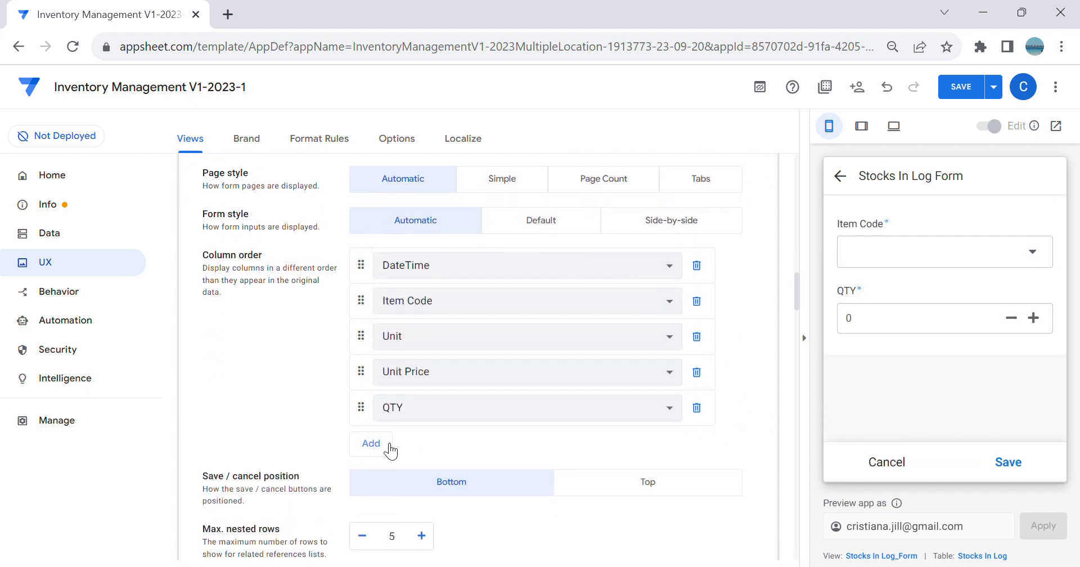
{"action": "left_click", "coordinate": [370, 443]}
{"action": "left_click", "coordinate": [408, 447]}
{"action": "left_click", "coordinate": [444, 416]}
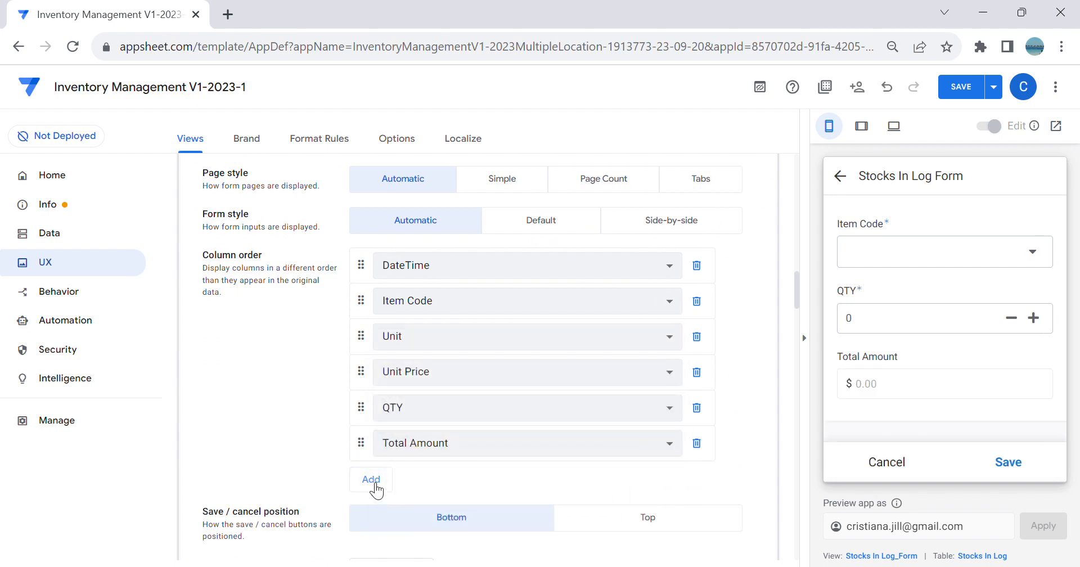
{"action": "left_click", "coordinate": [370, 479]}
{"action": "left_click", "coordinate": [415, 481]}
{"action": "left_click", "coordinate": [424, 441]}
{"action": "scroll", "coordinate": [433, 450], "scroll_direction": "down", "scroll_amount": 2}
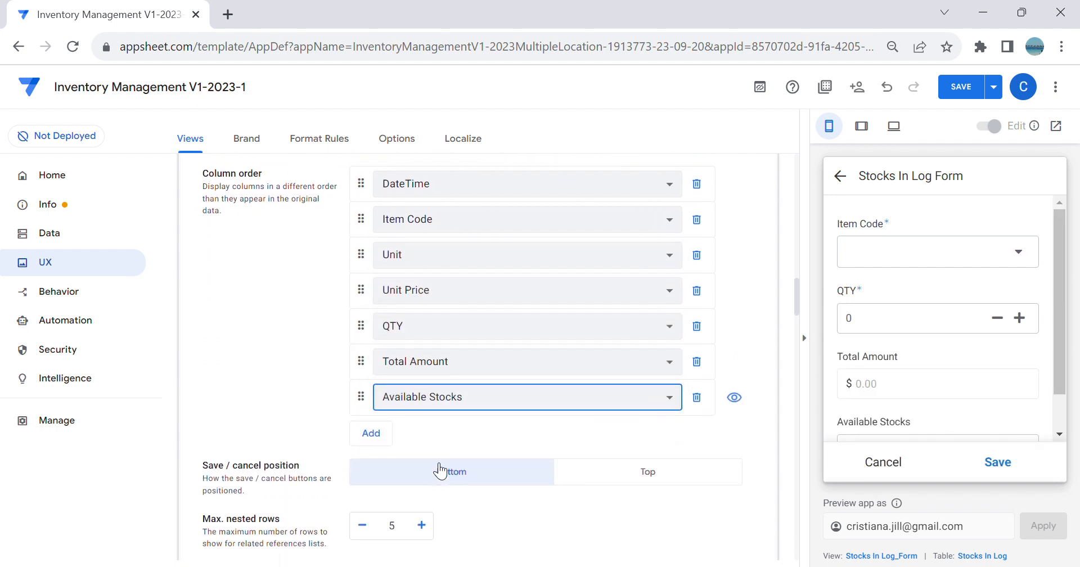
{"action": "left_click", "coordinate": [391, 441]}
{"action": "left_click", "coordinate": [403, 437]}
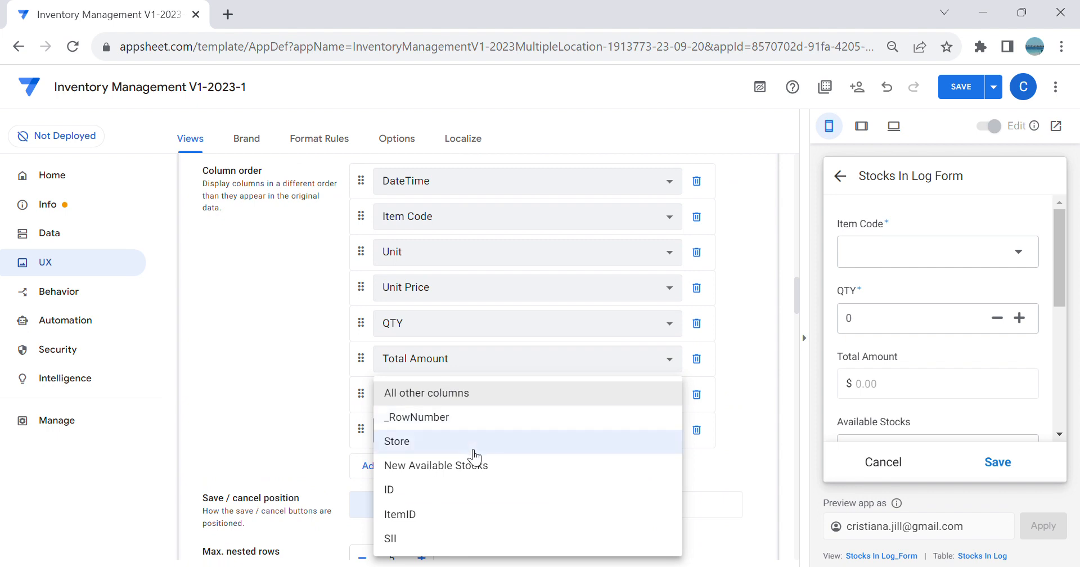
{"action": "left_click", "coordinate": [490, 470]}
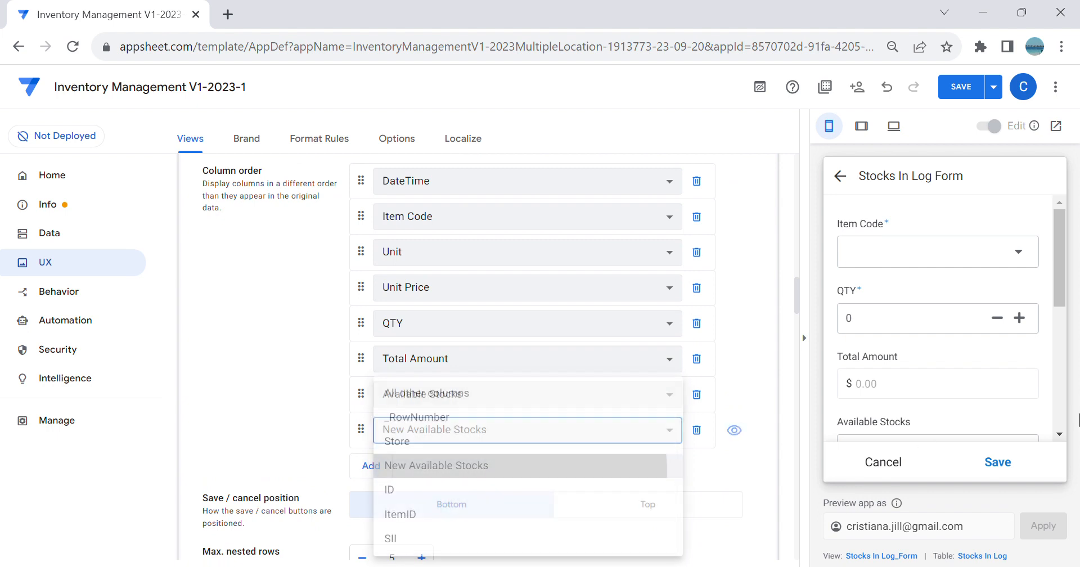
{"action": "left_click", "coordinate": [961, 87]}
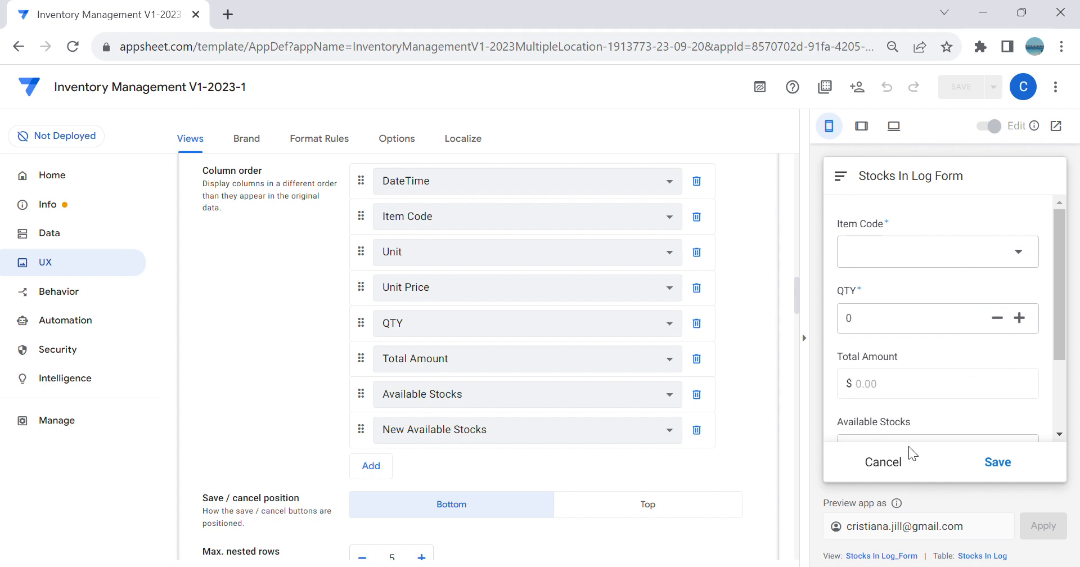
Step: Cancel the open form and start a new log entry for Apple in the A-Store Stocks In record
{"action": "left_click", "coordinate": [900, 461]}
{"action": "left_click", "coordinate": [1023, 460]}
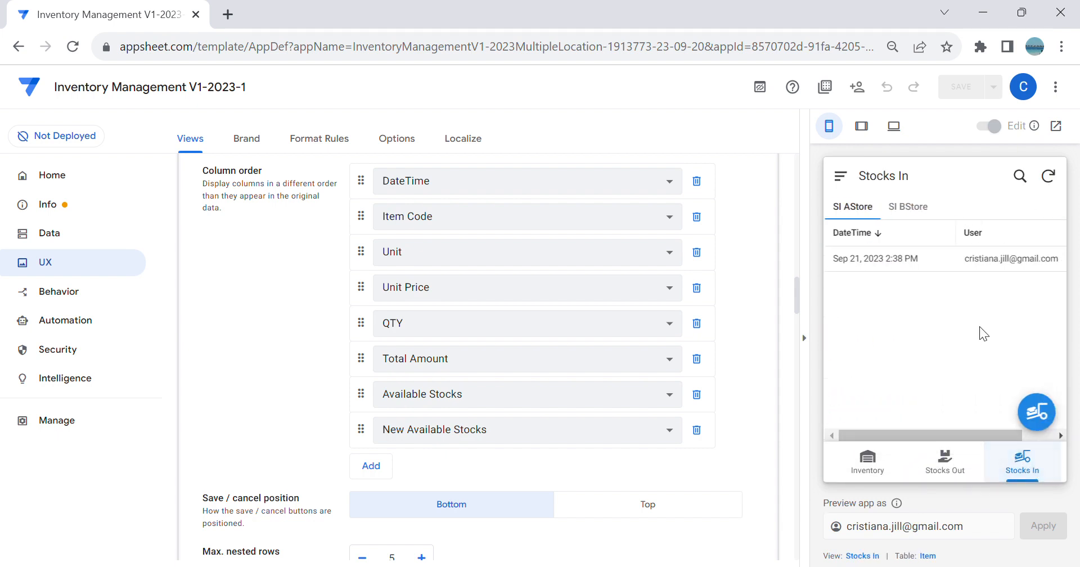
{"action": "left_click", "coordinate": [902, 264]}
{"action": "scroll", "coordinate": [941, 309], "scroll_direction": "down", "scroll_amount": 2}
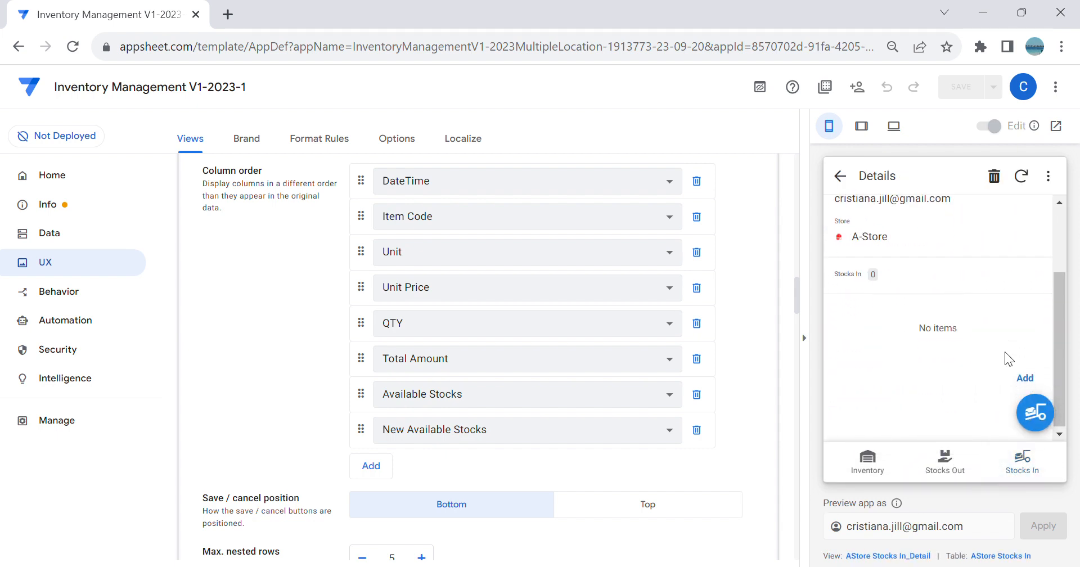
{"action": "left_click", "coordinate": [1024, 378]}
{"action": "scroll", "coordinate": [988, 355], "scroll_direction": "down", "scroll_amount": 2}
{"action": "left_click", "coordinate": [962, 243]}
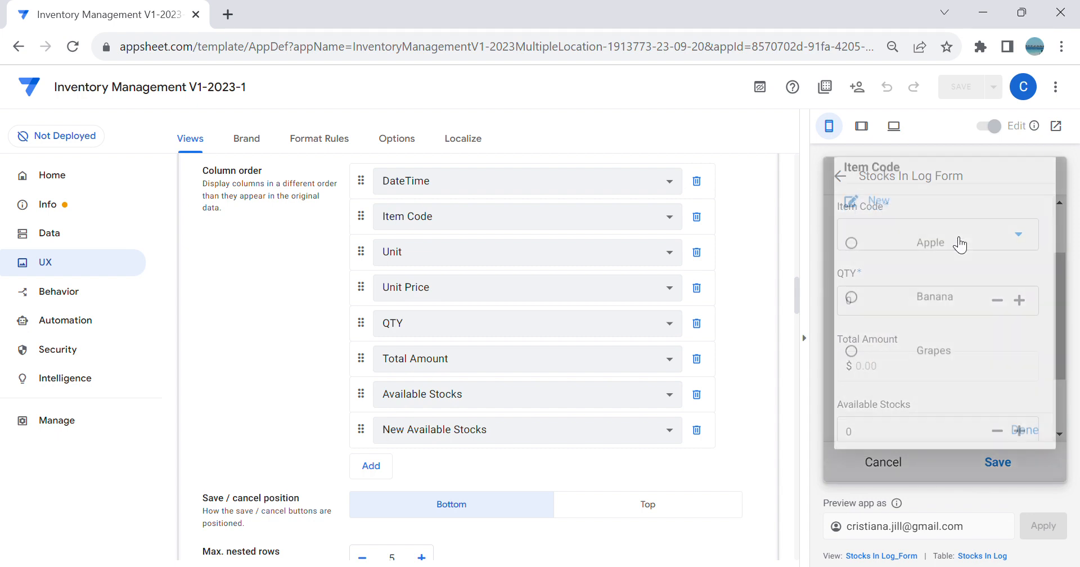
{"action": "left_click", "coordinate": [959, 269]}
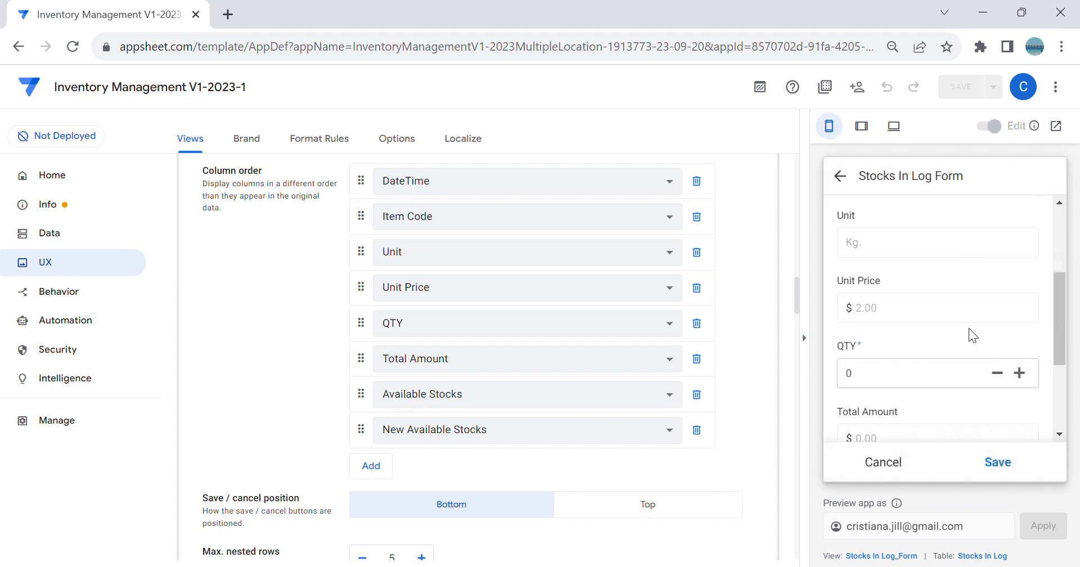
Step: Check the reordered fields of the Apple entry, set its quantity to 900 and save it
{"action": "scroll", "coordinate": [968, 332], "scroll_direction": "down", "scroll_amount": 3}
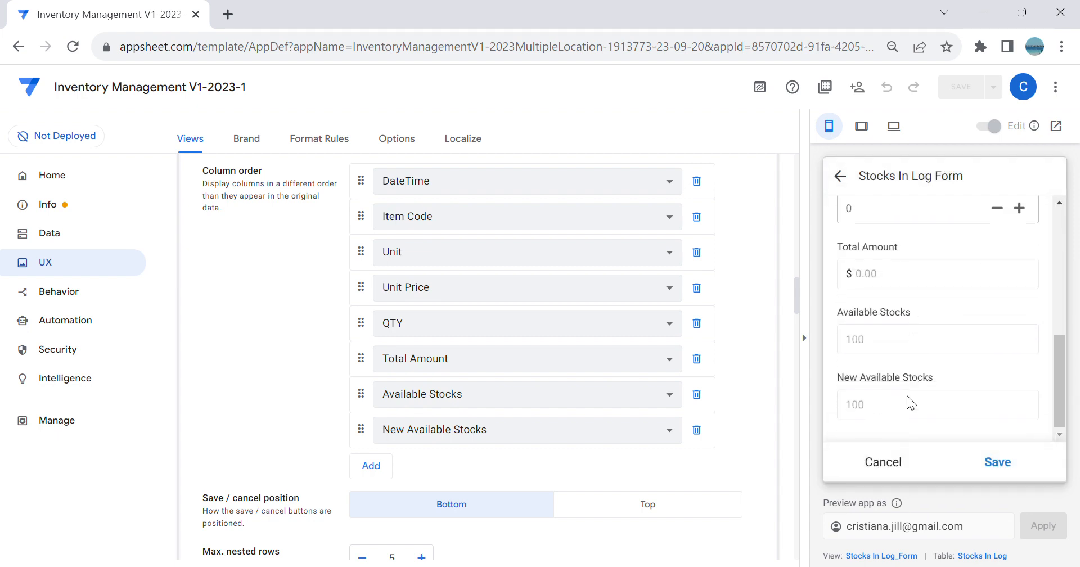
{"action": "scroll", "coordinate": [909, 388], "scroll_direction": "up", "scroll_amount": 3}
{"action": "left_click", "coordinate": [892, 380]}
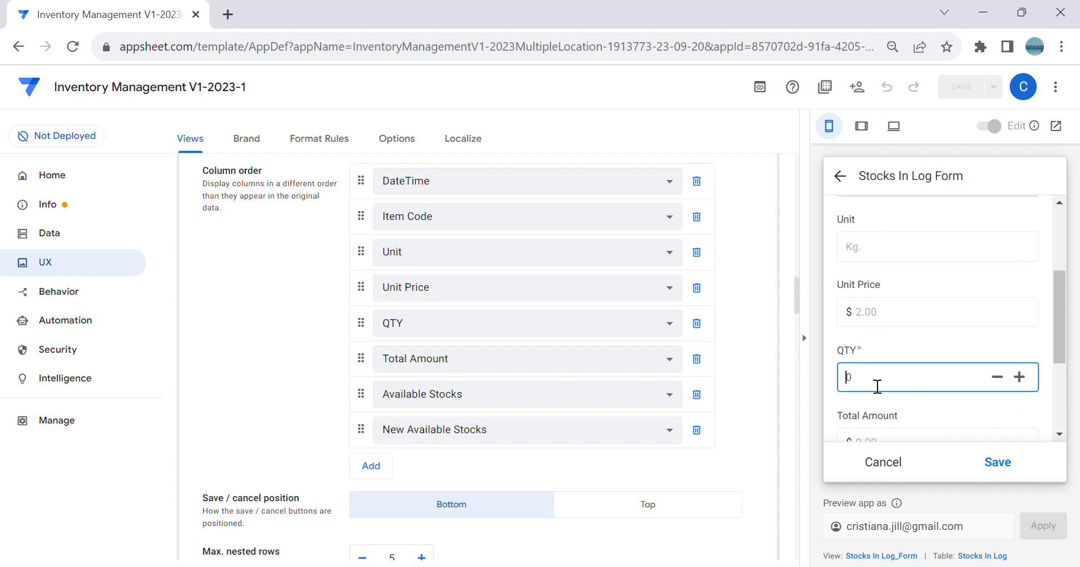
{"action": "scroll", "coordinate": [985, 384], "scroll_direction": "down", "scroll_amount": 2}
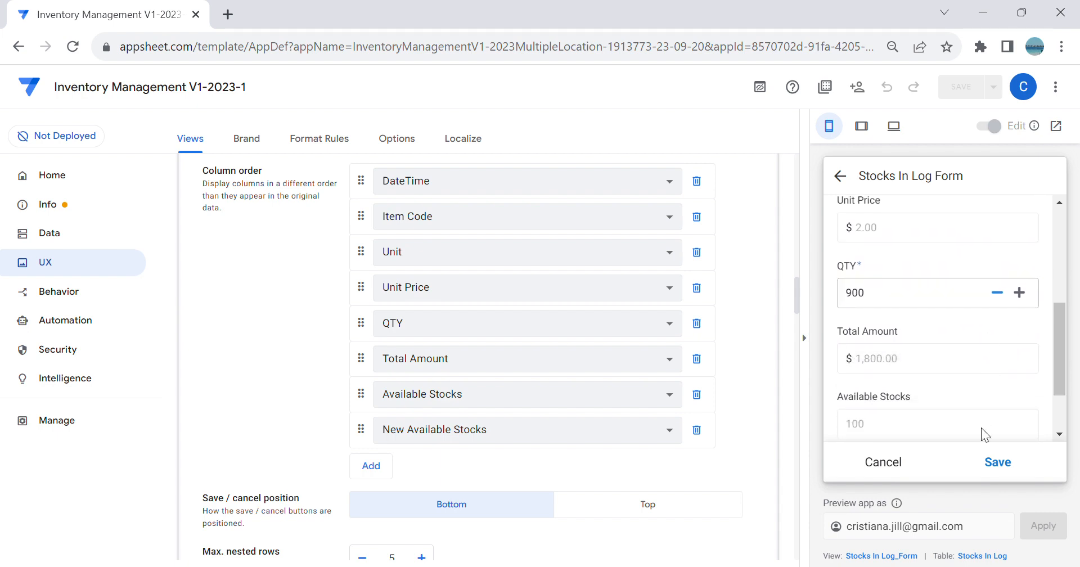
{"action": "left_click", "coordinate": [997, 465]}
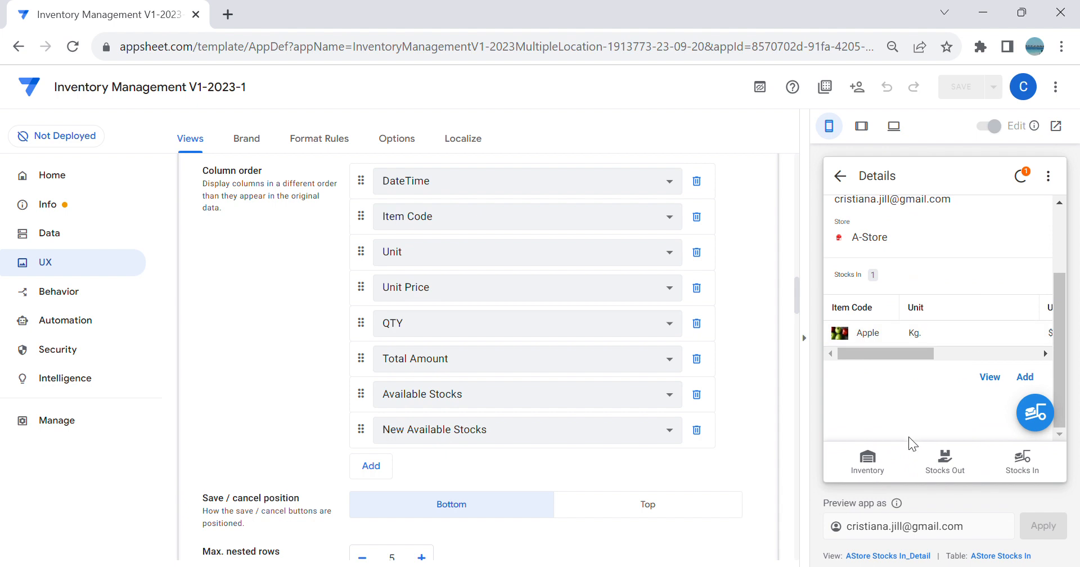
Step: Compare Apple's available stock in the AStore inventory with the quantity logged in the A-Store Stocks In record
{"action": "left_click", "coordinate": [899, 448]}
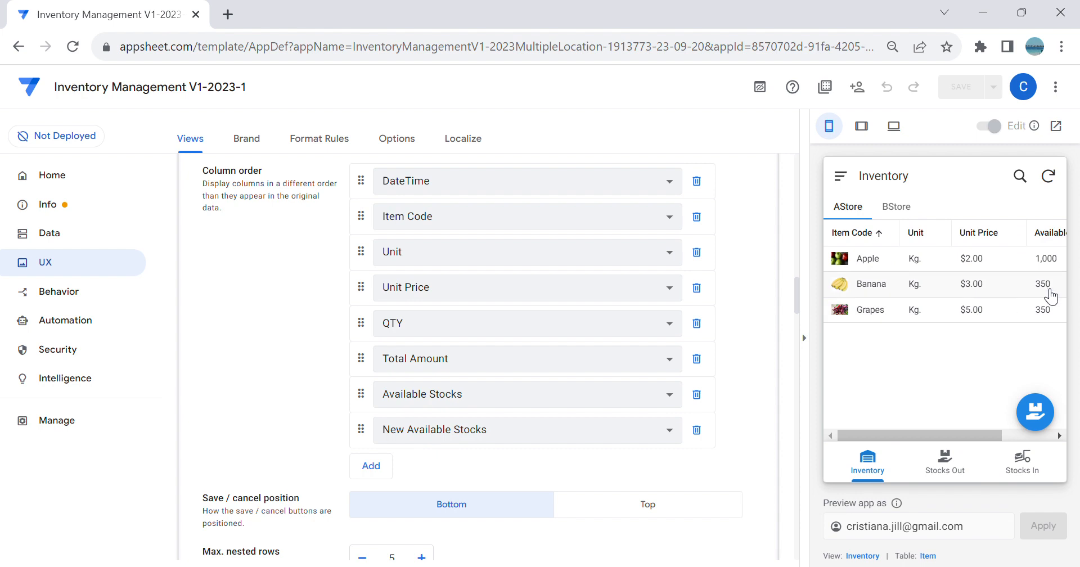
{"action": "left_click", "coordinate": [1023, 457]}
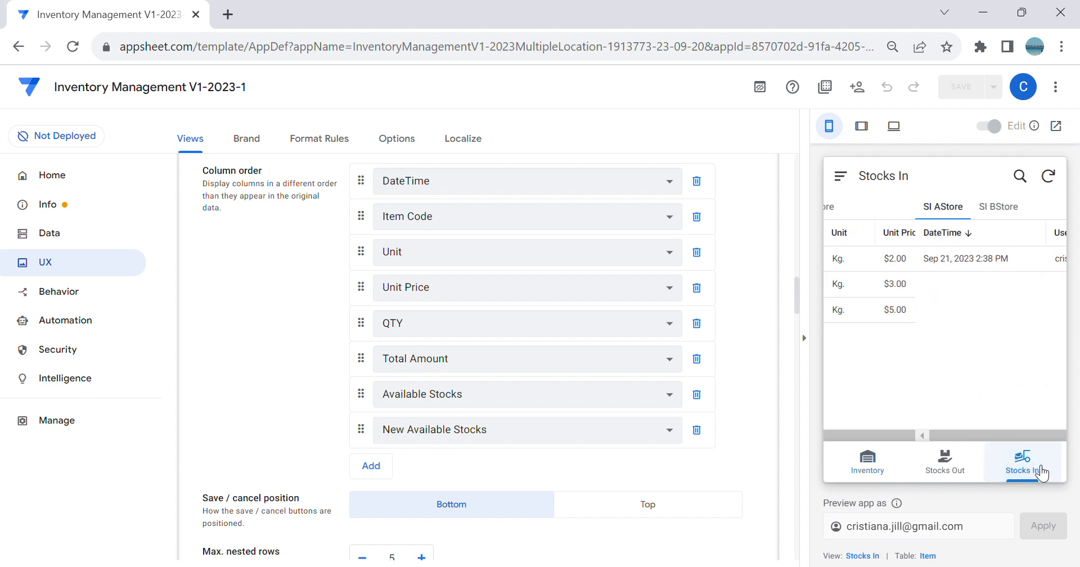
{"action": "left_click", "coordinate": [881, 465]}
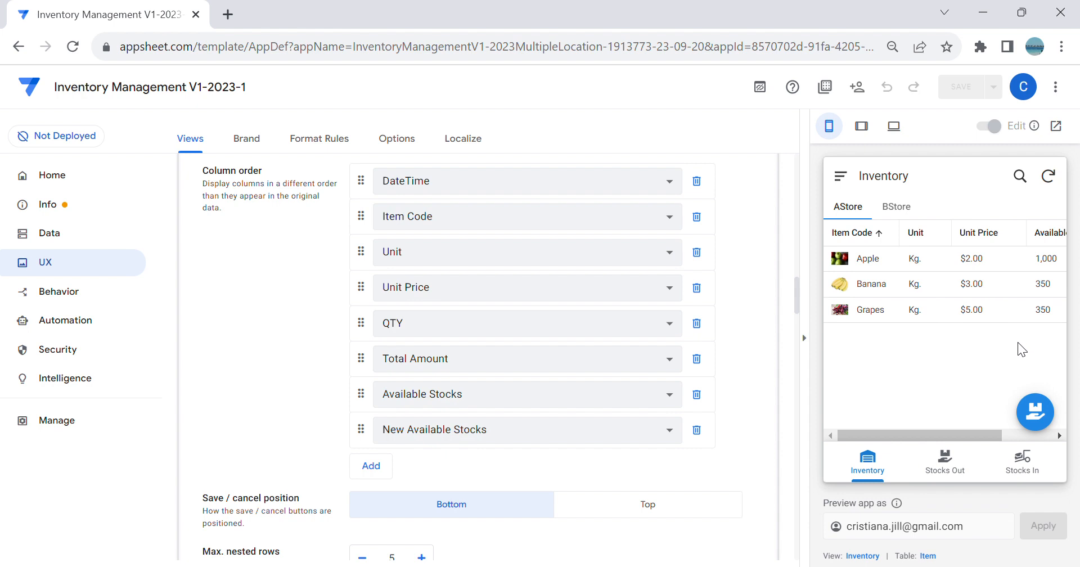
{"action": "left_click", "coordinate": [1021, 458]}
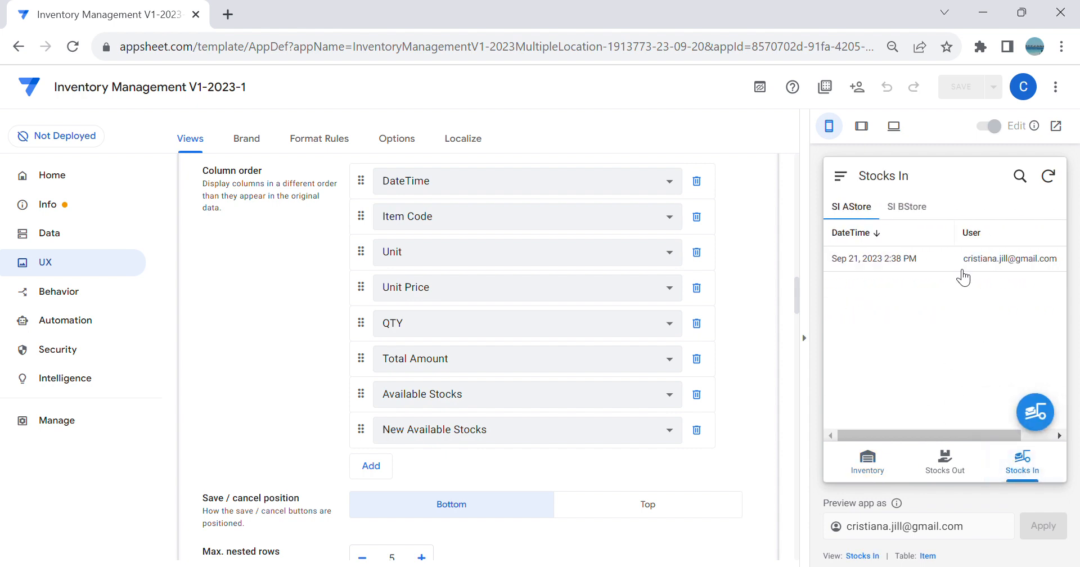
{"action": "left_click", "coordinate": [965, 264]}
{"action": "scroll", "coordinate": [979, 305], "scroll_direction": "down", "scroll_amount": 2}
{"action": "scroll", "coordinate": [951, 346], "scroll_direction": "right", "scroll_amount": 3}
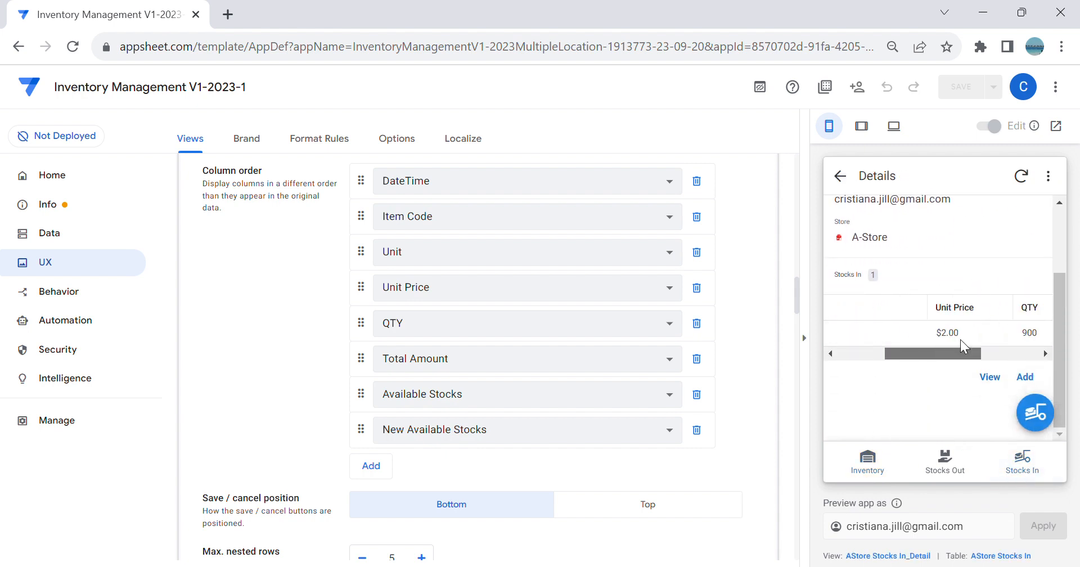
{"action": "left_click", "coordinate": [867, 464]}
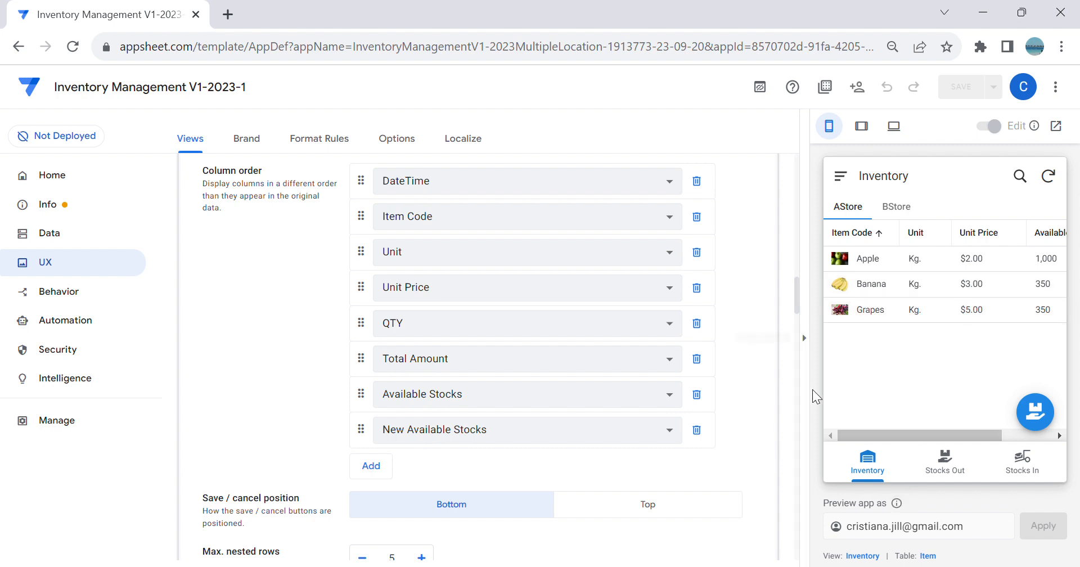
Step: Review the views listed in the app preview's navigation menu
{"action": "left_click", "coordinate": [842, 177]}
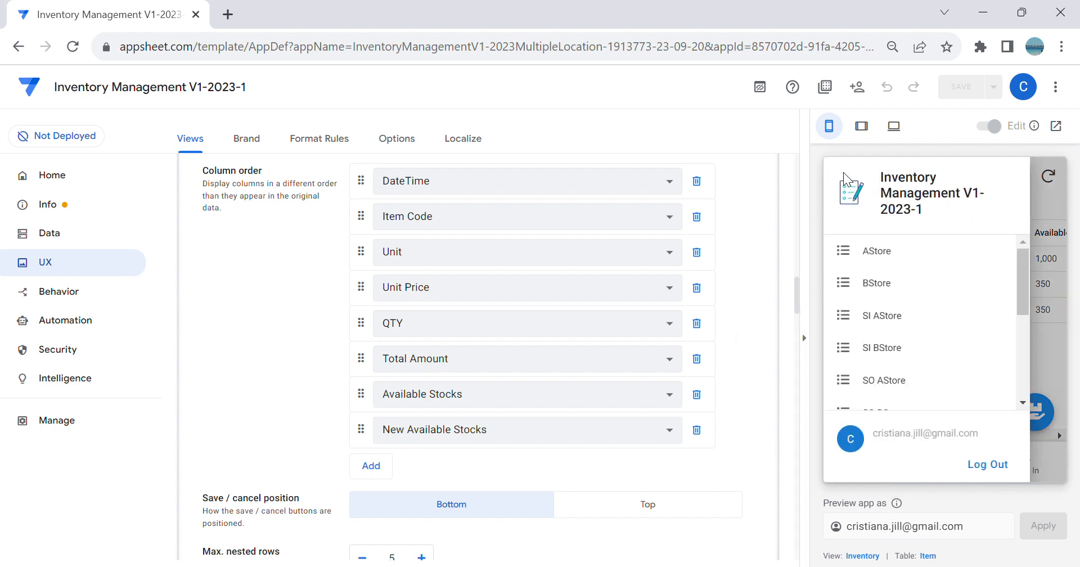
{"action": "scroll", "coordinate": [894, 281], "scroll_direction": "down", "scroll_amount": 2}
{"action": "scroll", "coordinate": [894, 281], "scroll_direction": "up", "scroll_amount": 3}
Step: Change the AStore view's position to ref and return to the list of views
{"action": "left_click", "coordinate": [74, 241]}
{"action": "left_click", "coordinate": [67, 293]}
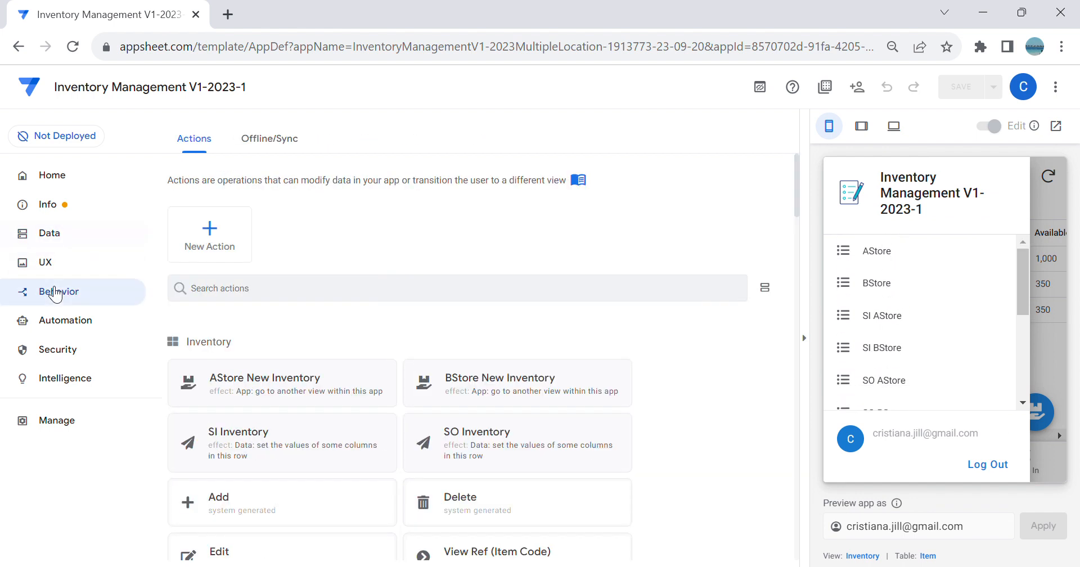
{"action": "left_click", "coordinate": [49, 264]}
{"action": "scroll", "coordinate": [290, 340], "scroll_direction": "down", "scroll_amount": 1}
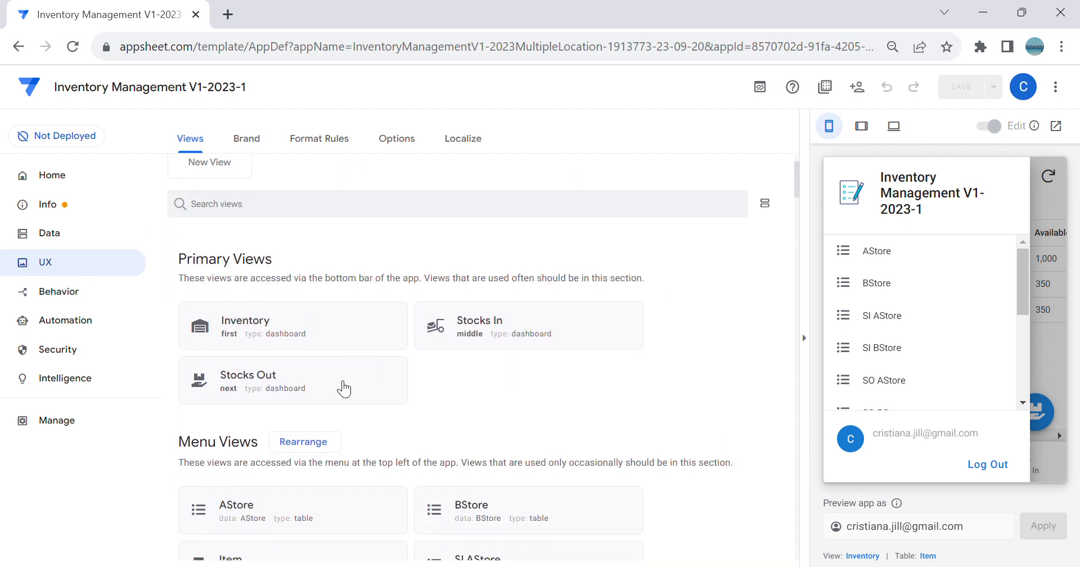
{"action": "scroll", "coordinate": [345, 386], "scroll_direction": "down", "scroll_amount": 3}
{"action": "left_click", "coordinate": [358, 366]}
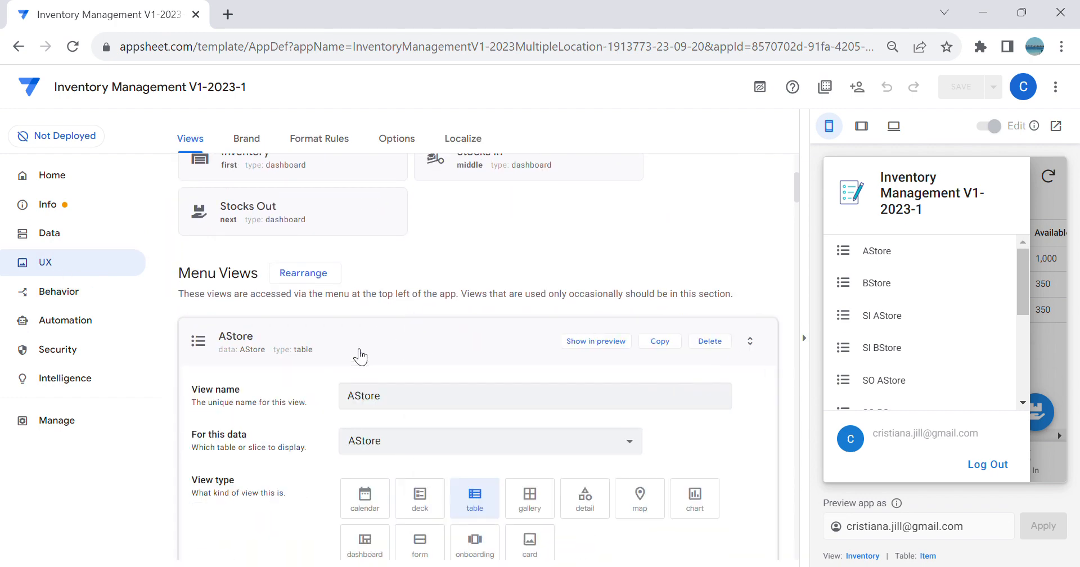
{"action": "left_click", "coordinate": [710, 434]}
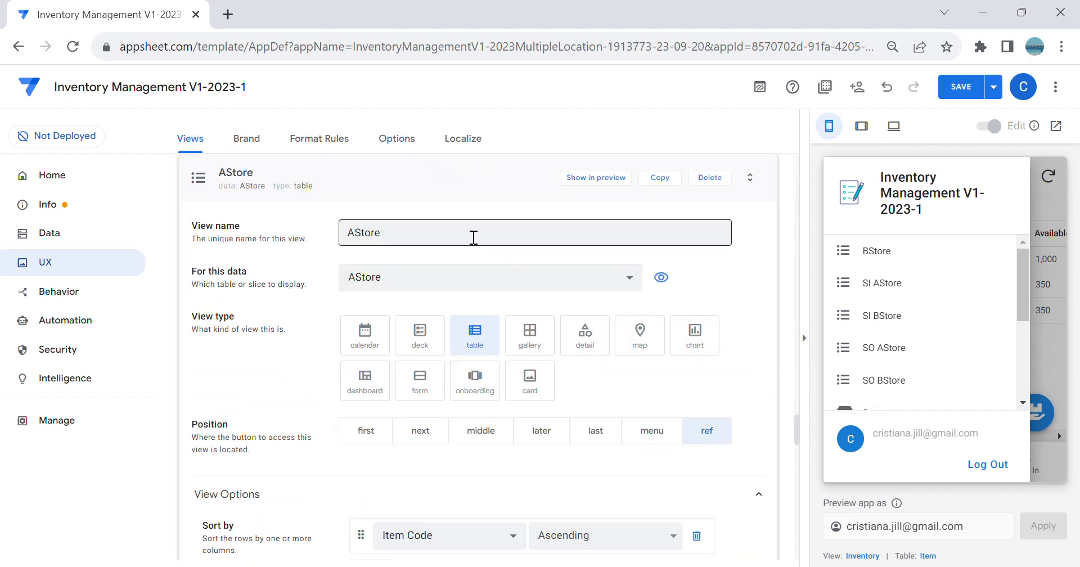
{"action": "left_click", "coordinate": [448, 186]}
{"action": "scroll", "coordinate": [434, 273], "scroll_direction": "up", "scroll_amount": 4}
{"action": "scroll", "coordinate": [440, 293], "scroll_direction": "up", "scroll_amount": 20}
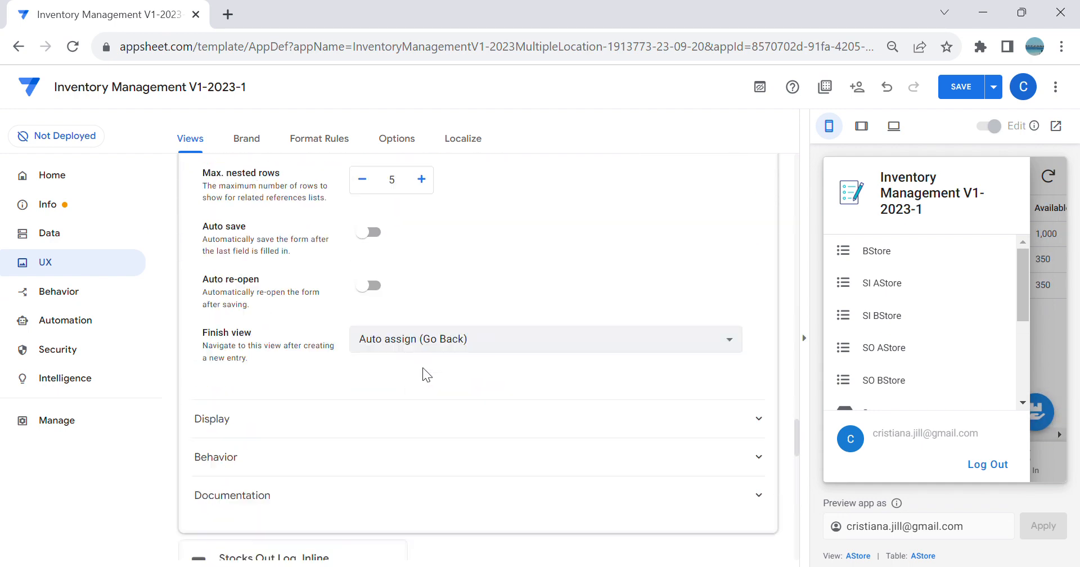
{"action": "scroll", "coordinate": [476, 375], "scroll_direction": "up", "scroll_amount": 10}
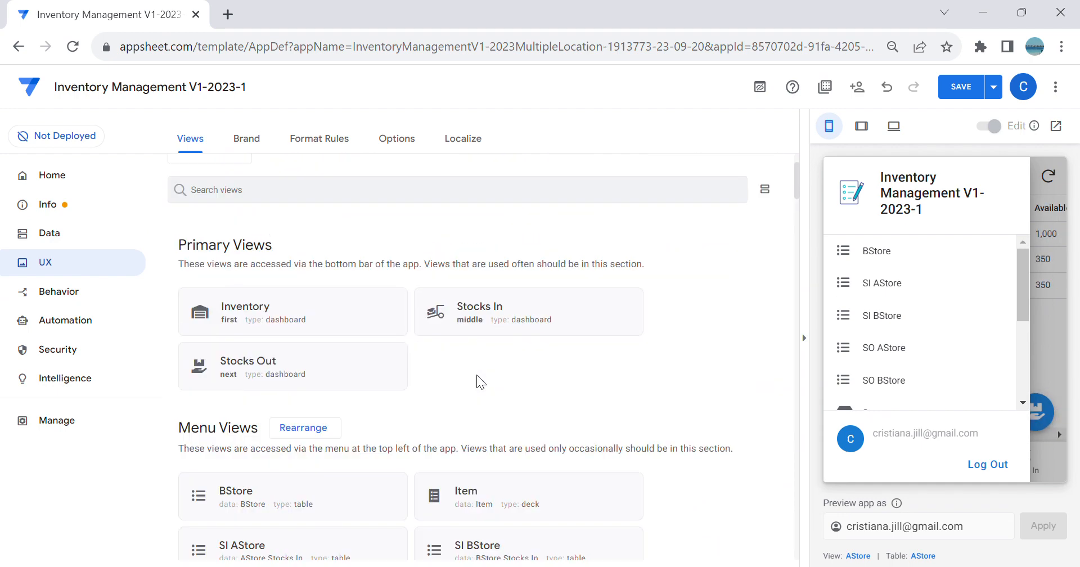
Step: Change the SO AStore menu view's position to ref and collapse its settings
{"action": "scroll", "coordinate": [392, 462], "scroll_direction": "down", "scroll_amount": 5}
{"action": "scroll", "coordinate": [404, 474], "scroll_direction": "down", "scroll_amount": 2}
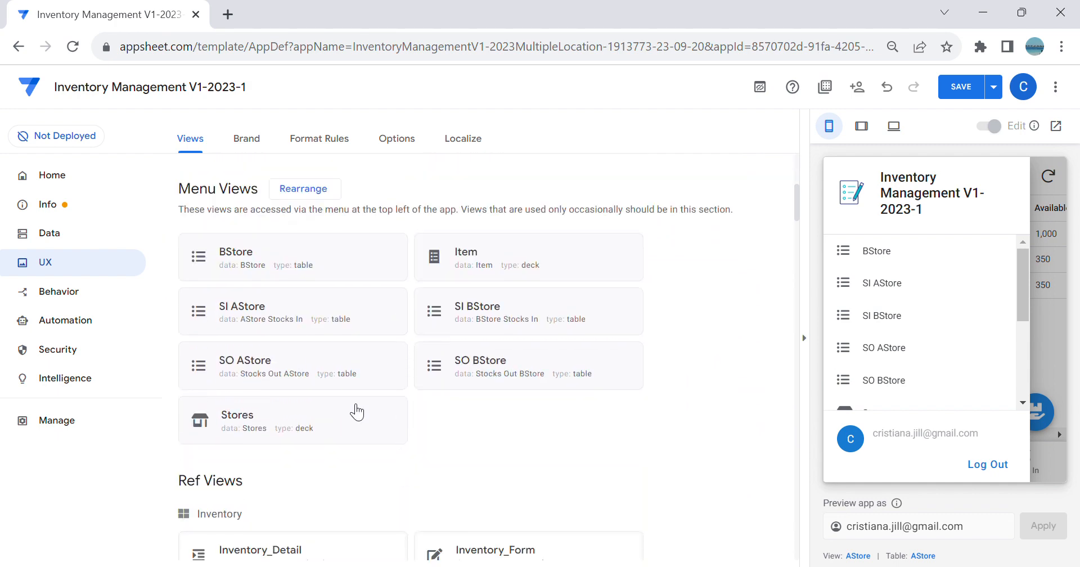
{"action": "left_click", "coordinate": [348, 357]}
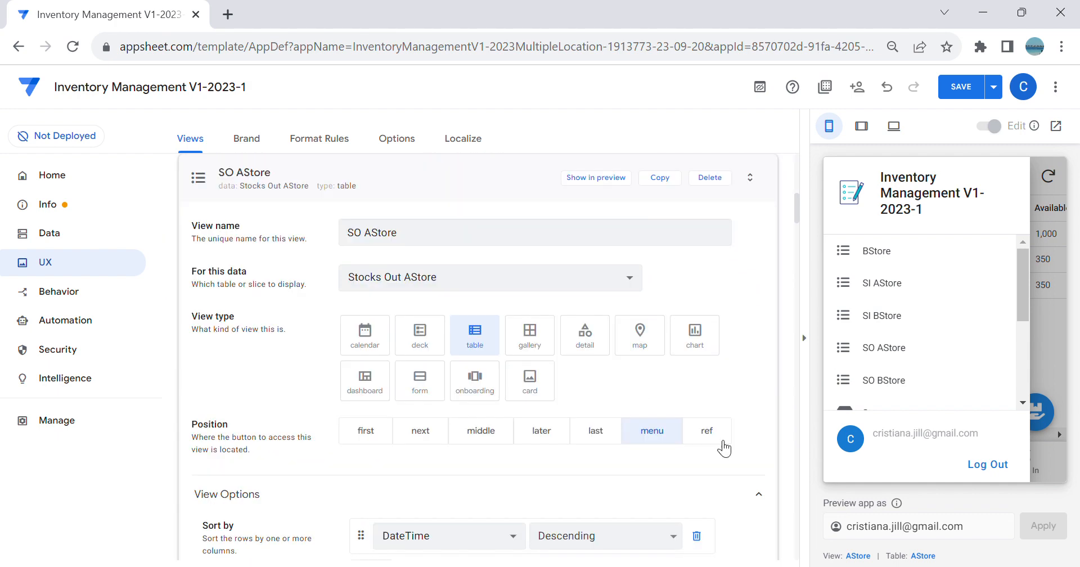
{"action": "left_click", "coordinate": [719, 439]}
{"action": "left_click", "coordinate": [422, 182]}
Step: Change the BStore menu view's position to ref and collapse its settings
{"action": "scroll", "coordinate": [453, 319], "scroll_direction": "up", "scroll_amount": 20}
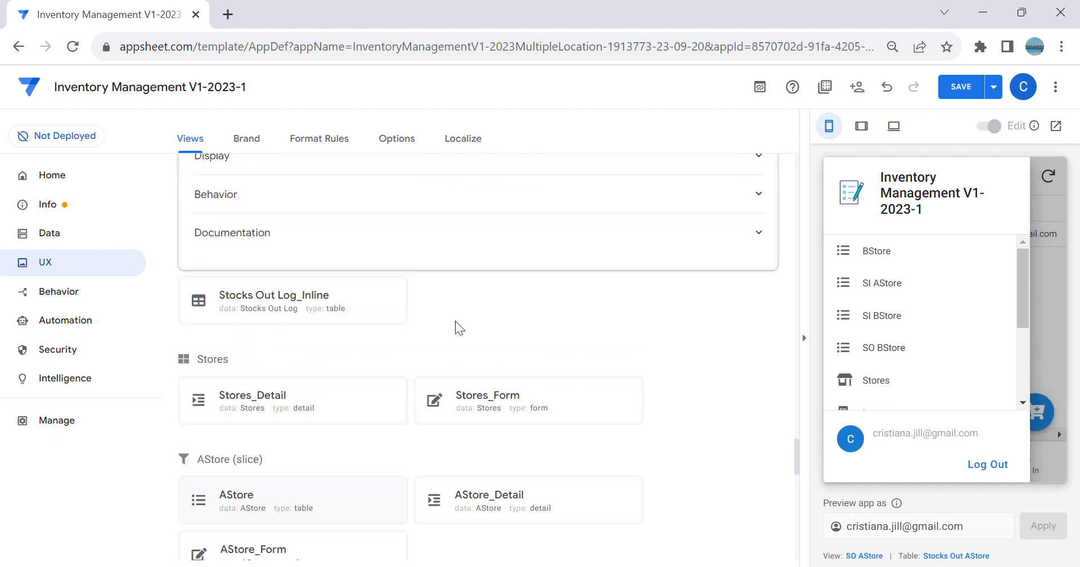
{"action": "scroll", "coordinate": [477, 341], "scroll_direction": "up", "scroll_amount": 15}
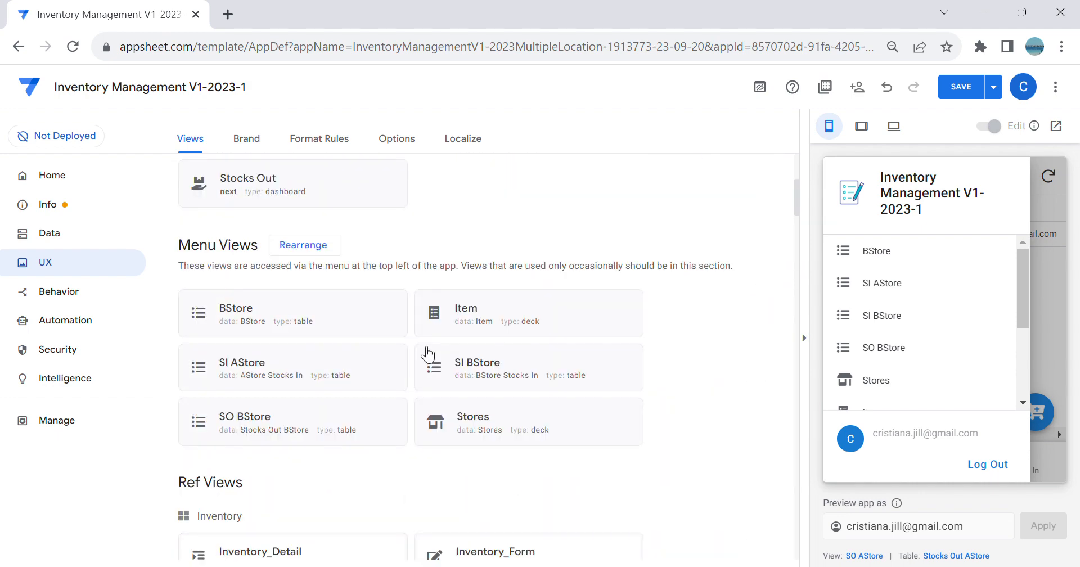
{"action": "left_click", "coordinate": [322, 332]}
{"action": "left_click", "coordinate": [707, 430]}
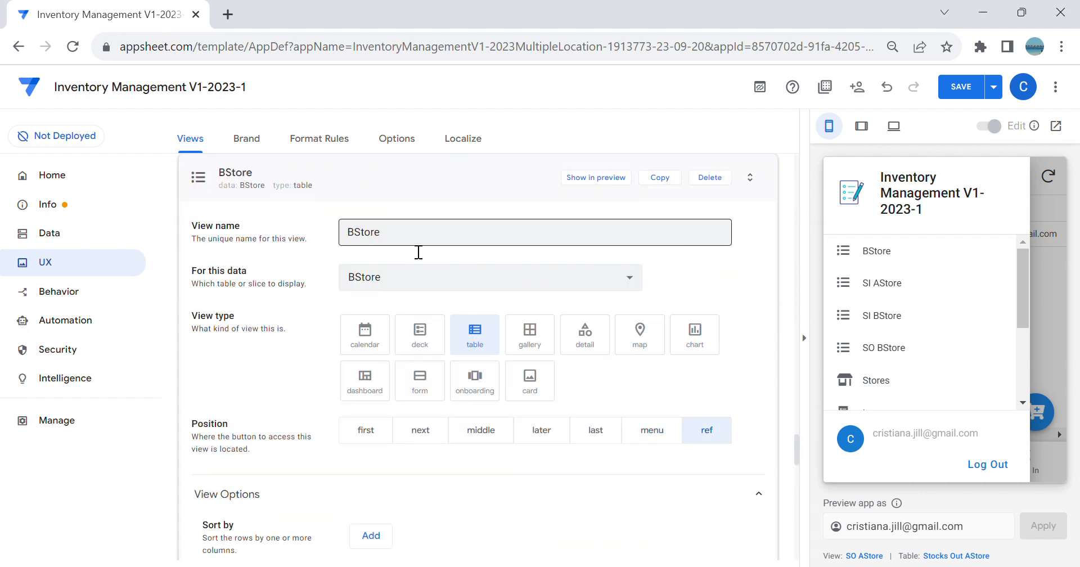
{"action": "left_click", "coordinate": [416, 183]}
Step: Change the SO BStore menu view's position to ref
{"action": "scroll", "coordinate": [391, 279], "scroll_direction": "up", "scroll_amount": 20}
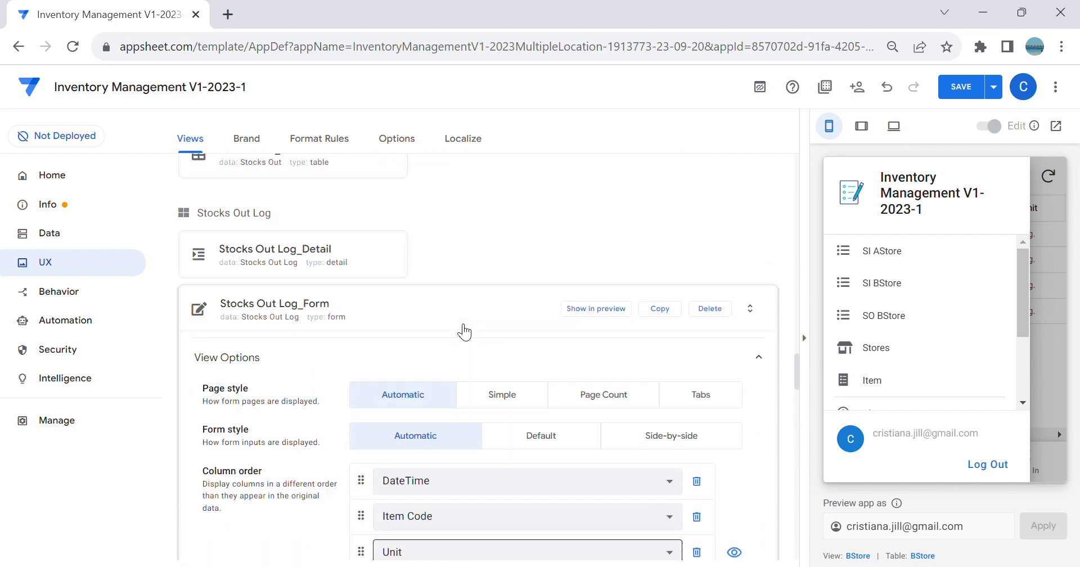
{"action": "scroll", "coordinate": [466, 268], "scroll_direction": "up", "scroll_amount": 15}
{"action": "scroll", "coordinate": [388, 446], "scroll_direction": "down", "scroll_amount": 10}
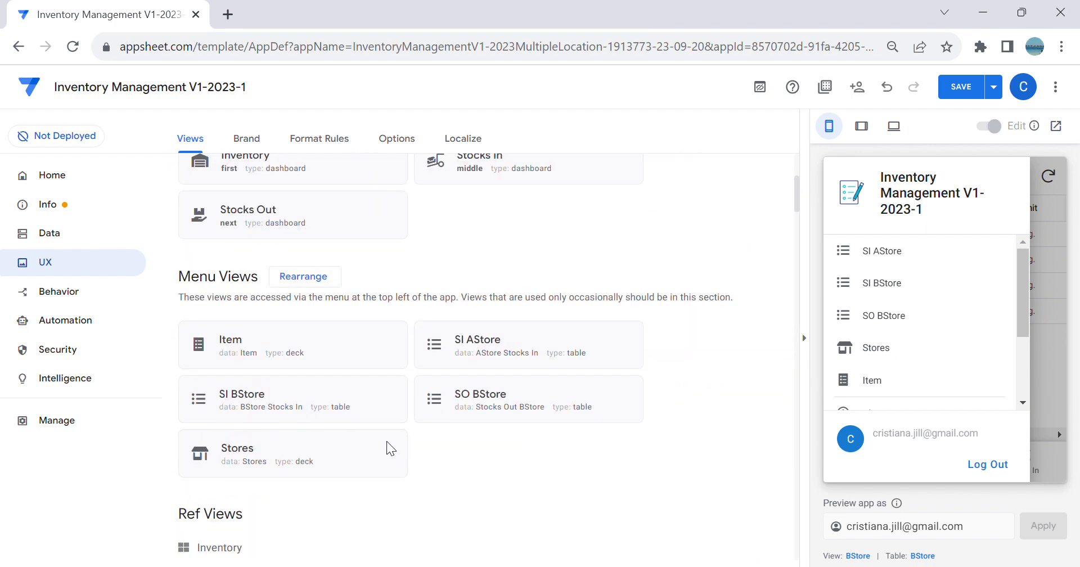
{"action": "left_click", "coordinate": [489, 228]}
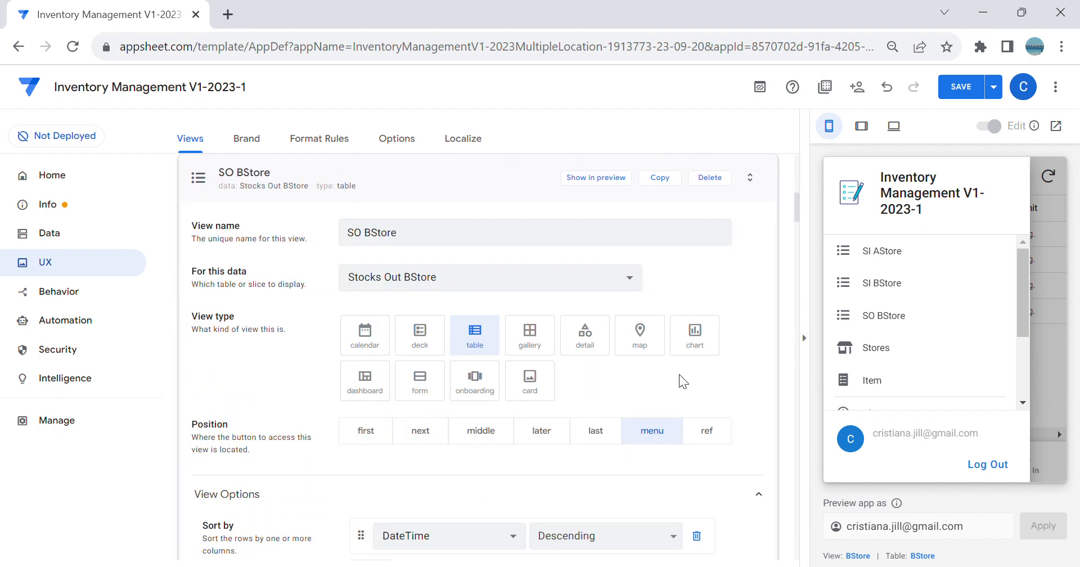
{"action": "left_click", "coordinate": [706, 431]}
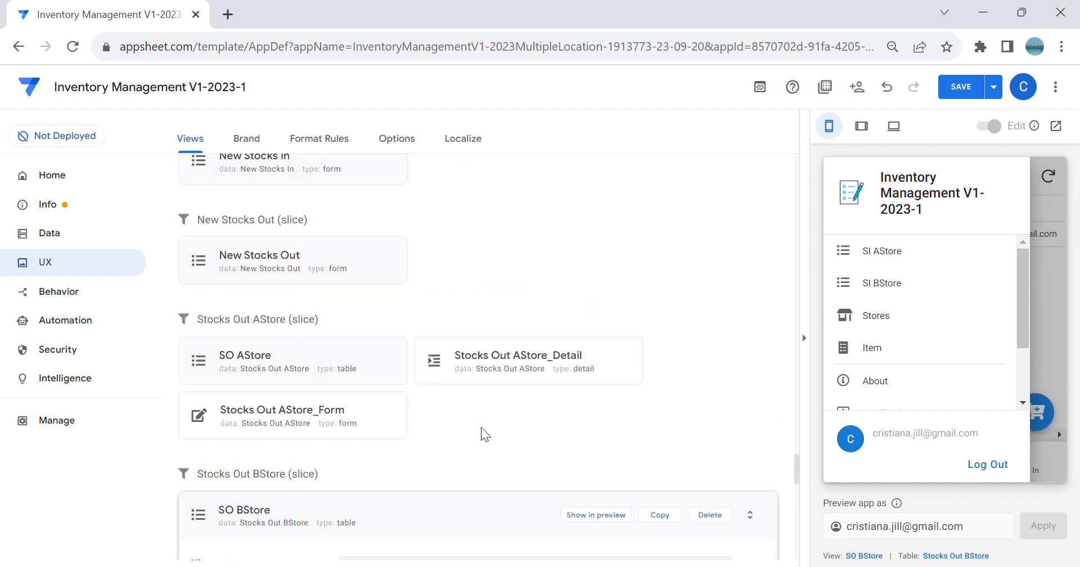
Step: Change the SI BStore menu view's position to ref
{"action": "scroll", "coordinate": [437, 353], "scroll_direction": "up", "scroll_amount": 8}
{"action": "scroll", "coordinate": [438, 353], "scroll_direction": "up", "scroll_amount": 20}
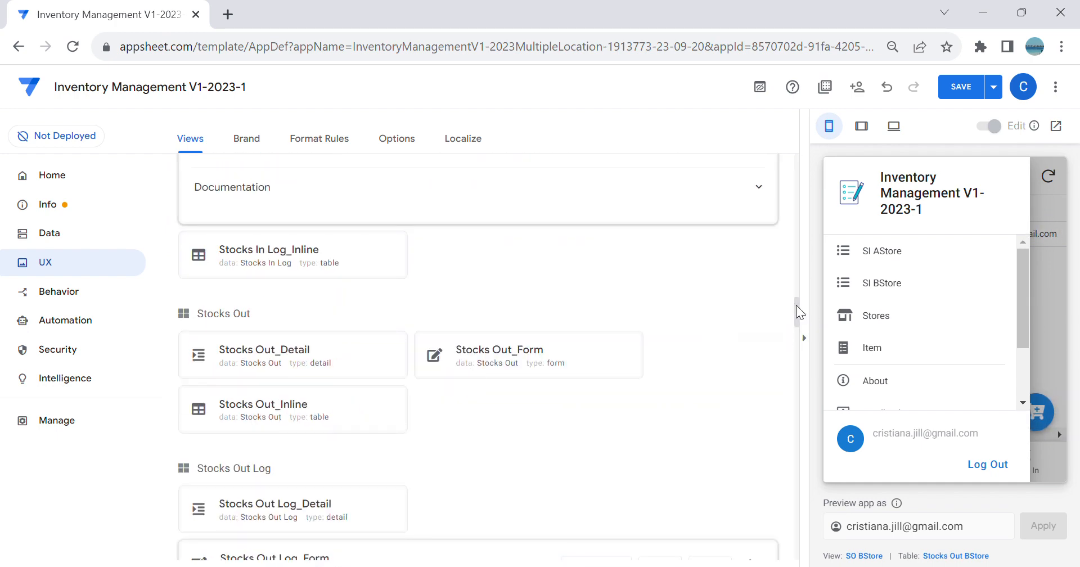
{"action": "left_click_drag", "start_coordinate": [796, 305], "coordinate": [808, 166]}
{"action": "scroll", "coordinate": [795, 181], "scroll_direction": "up", "scroll_amount": 2}
{"action": "scroll", "coordinate": [445, 365], "scroll_direction": "down", "scroll_amount": 5}
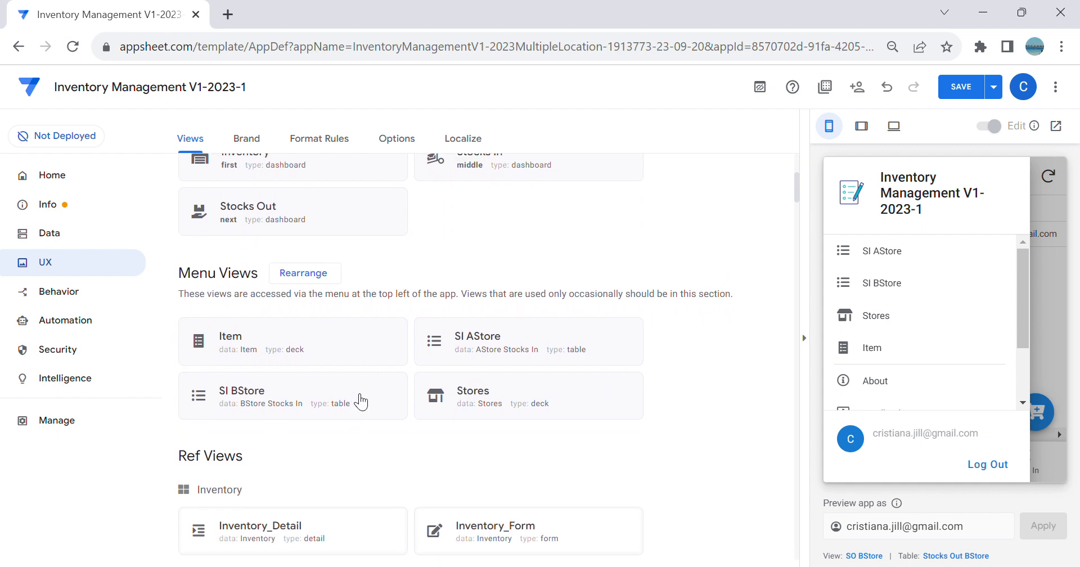
{"action": "left_click", "coordinate": [360, 402]}
{"action": "left_click", "coordinate": [703, 431]}
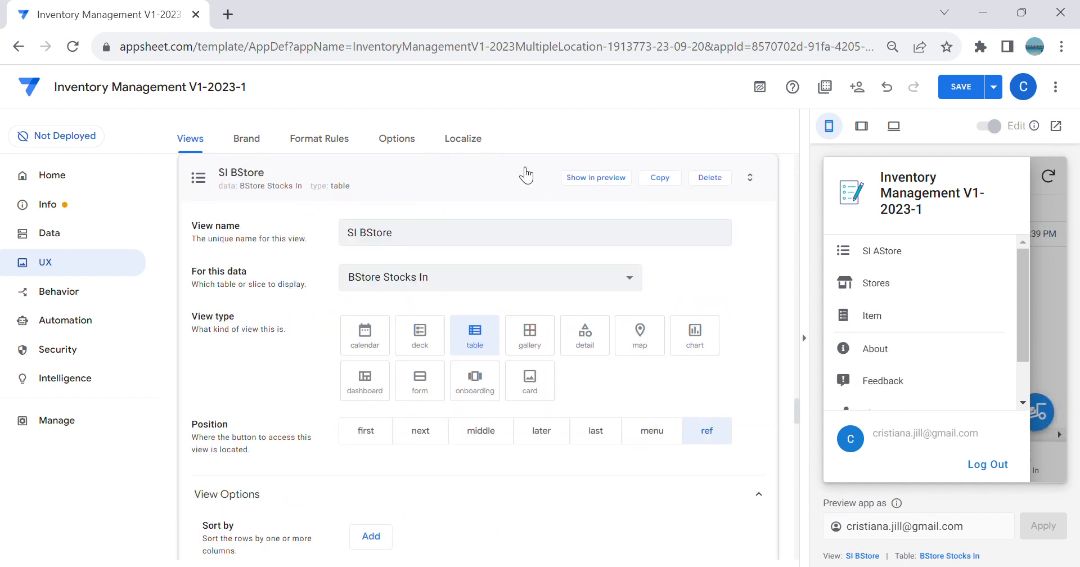
Step: Change the SI AStore menu view's position to ref
{"action": "scroll", "coordinate": [527, 176], "scroll_direction": "up", "scroll_amount": 15}
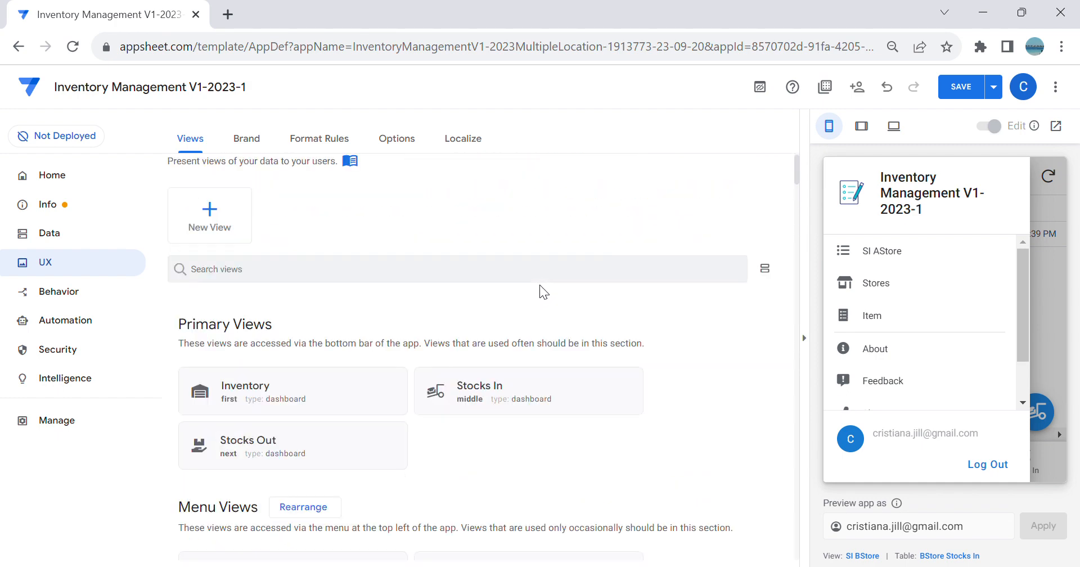
{"action": "scroll", "coordinate": [531, 410], "scroll_direction": "down", "scroll_amount": 7}
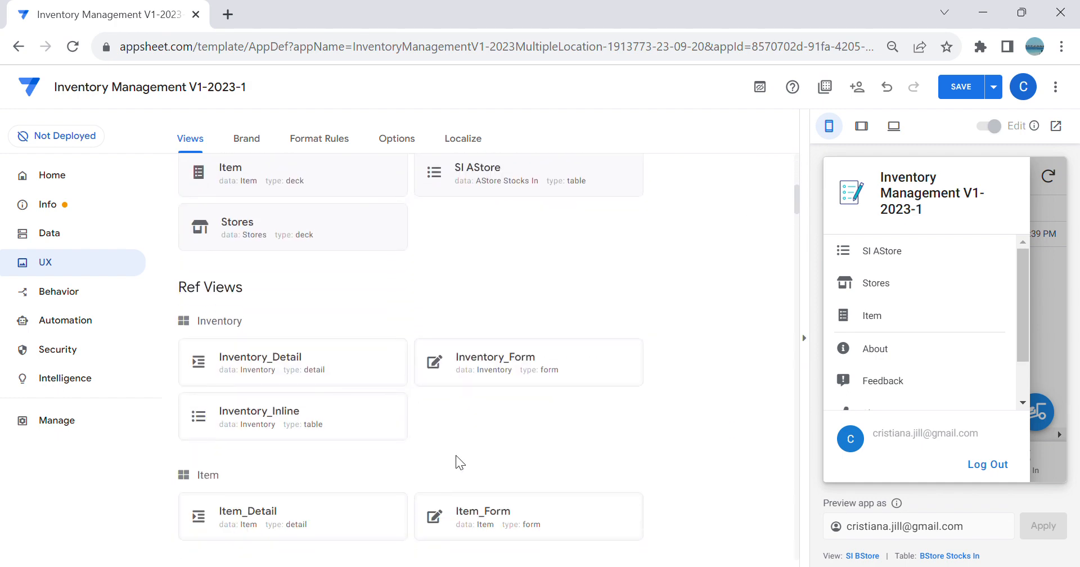
{"action": "scroll", "coordinate": [457, 458], "scroll_direction": "up", "scroll_amount": 2}
{"action": "left_click", "coordinate": [458, 266]}
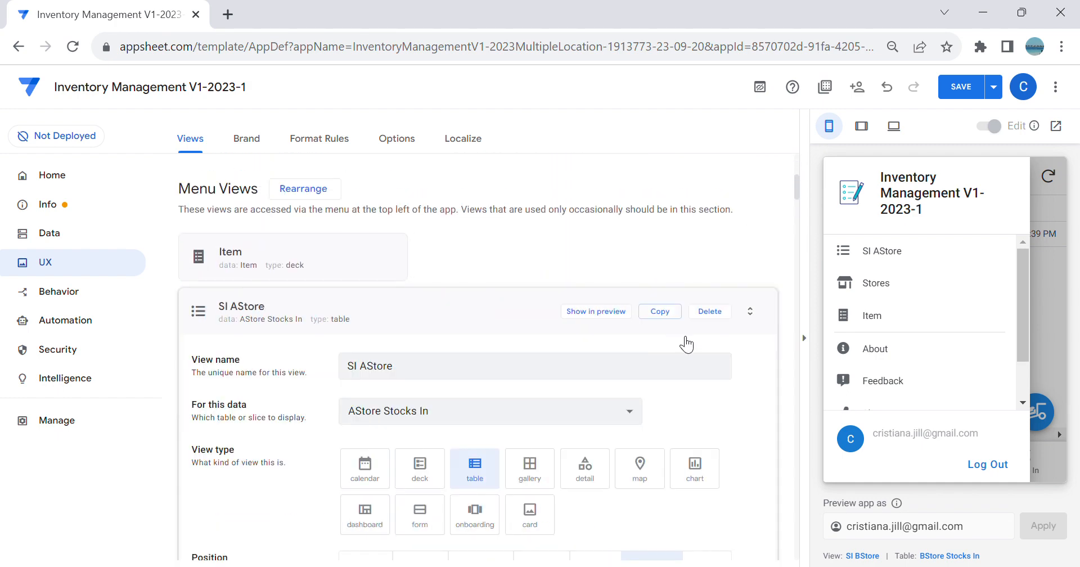
{"action": "left_click", "coordinate": [706, 431]}
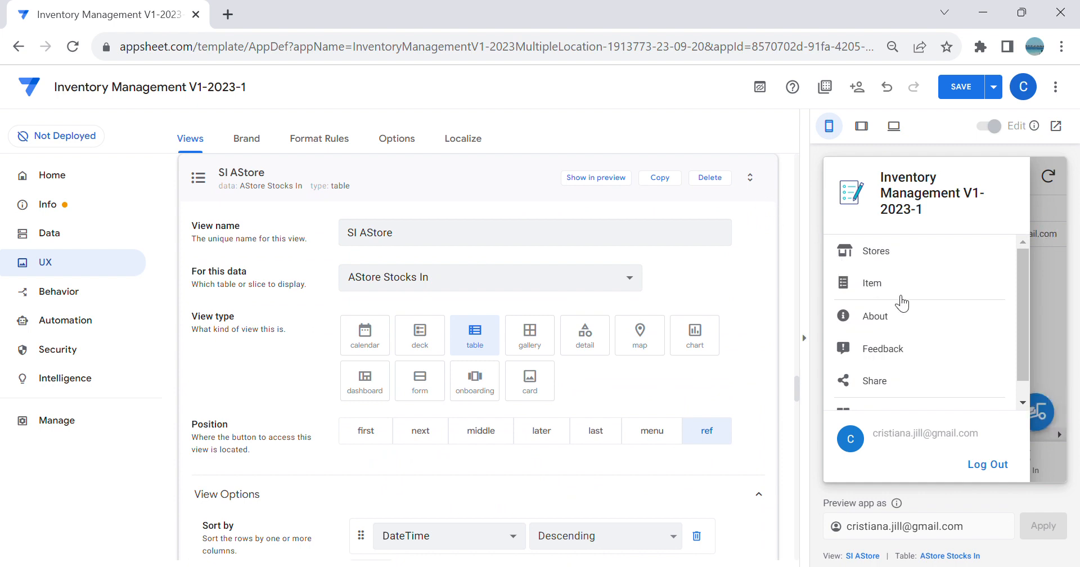
Step: Examine Apple's item details in the app preview, including its related inventory, stocks-out logs and stocks-in logs
{"action": "left_click", "coordinate": [948, 292]}
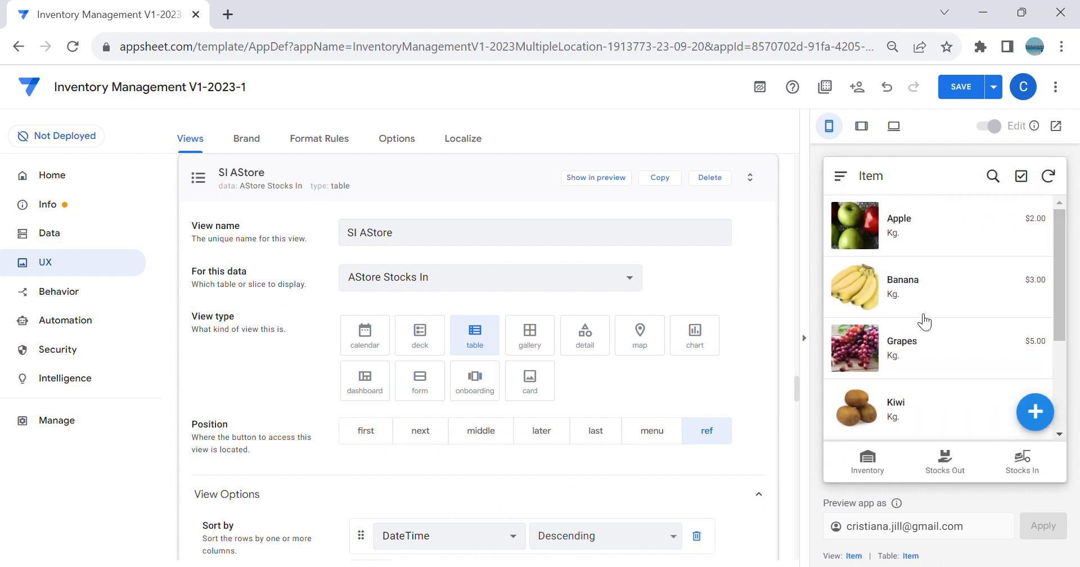
{"action": "left_click", "coordinate": [913, 242]}
{"action": "scroll", "coordinate": [935, 268], "scroll_direction": "down", "scroll_amount": 5}
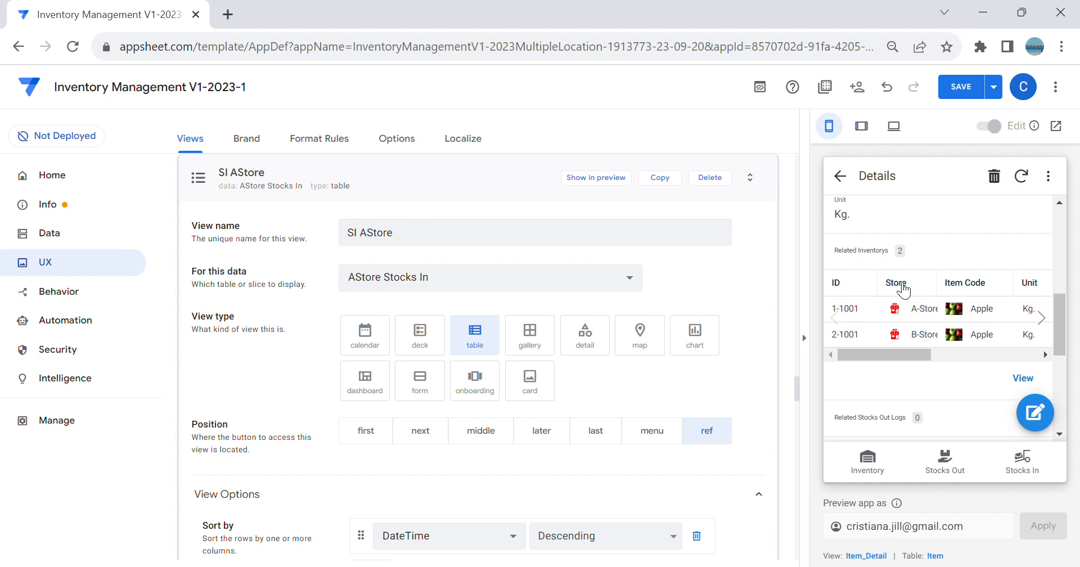
{"action": "scroll", "coordinate": [931, 388], "scroll_direction": "down", "scroll_amount": 2}
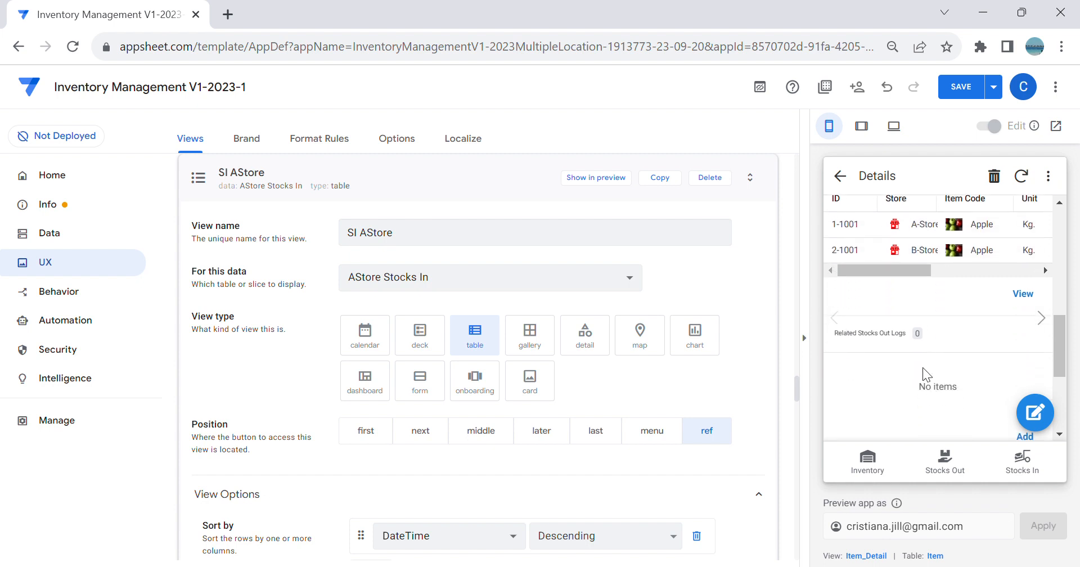
{"action": "scroll", "coordinate": [934, 380], "scroll_direction": "down", "scroll_amount": 2}
{"action": "scroll", "coordinate": [943, 377], "scroll_direction": "down", "scroll_amount": 3}
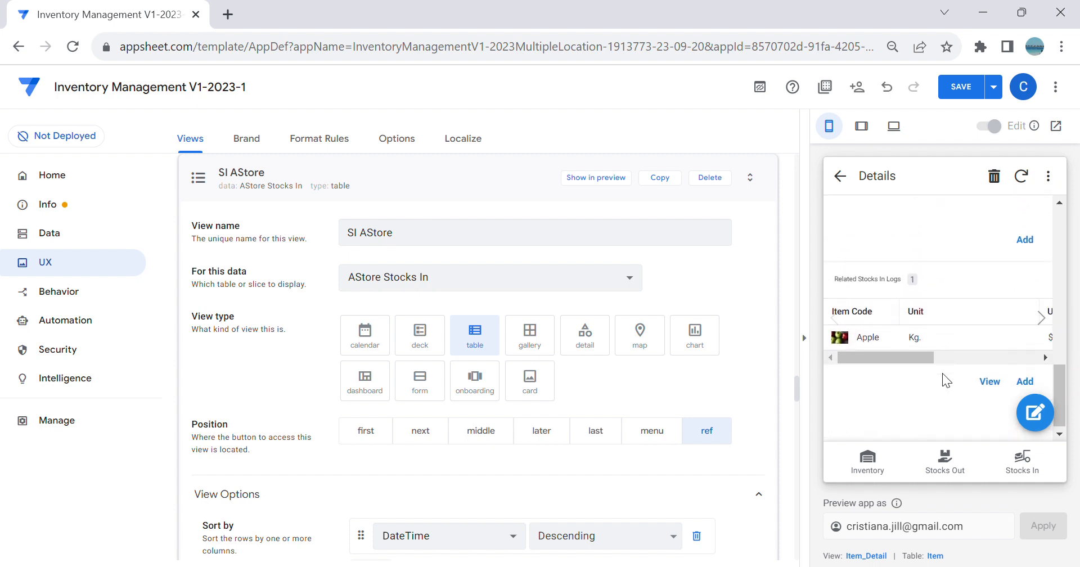
{"action": "scroll", "coordinate": [945, 376], "scroll_direction": "up", "scroll_amount": 7}
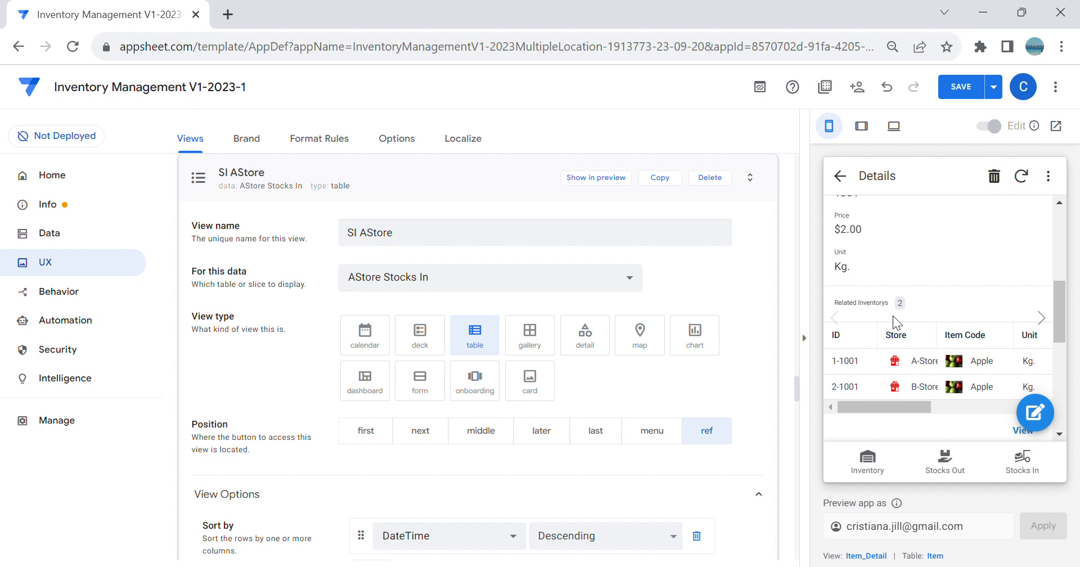
{"action": "scroll", "coordinate": [910, 322], "scroll_direction": "down", "scroll_amount": 4}
{"action": "scroll", "coordinate": [914, 328], "scroll_direction": "down", "scroll_amount": 5}
{"action": "scroll", "coordinate": [926, 366], "scroll_direction": "up", "scroll_amount": 8}
{"action": "scroll", "coordinate": [920, 352], "scroll_direction": "up", "scroll_amount": 1}
{"action": "scroll", "coordinate": [922, 331], "scroll_direction": "down", "scroll_amount": 2}
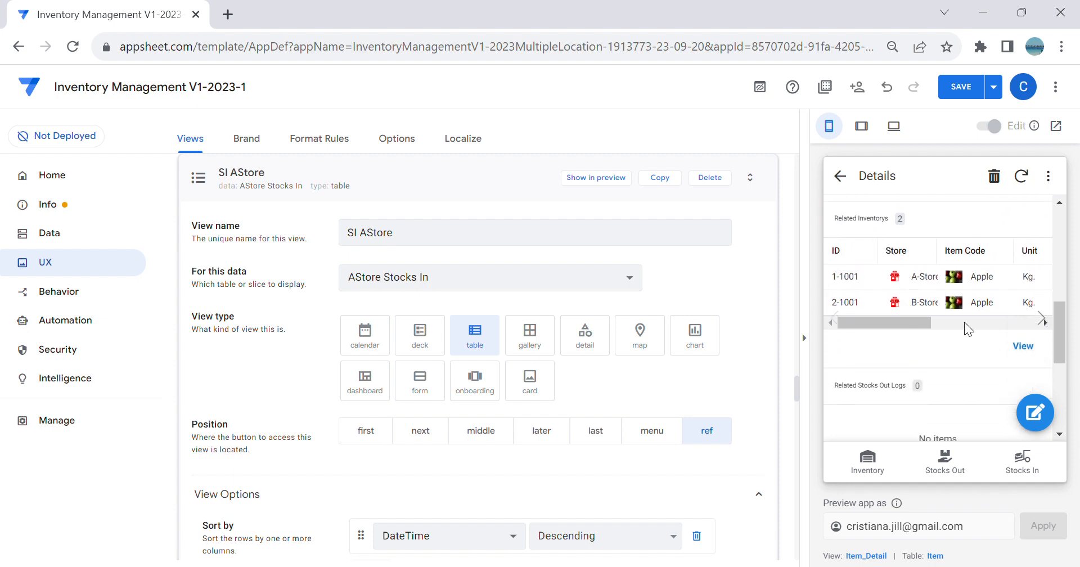
Step: Open Apple's full related inventory list and group the Inventory_Inline view by Store in ascending order
{"action": "left_click", "coordinate": [1030, 348]}
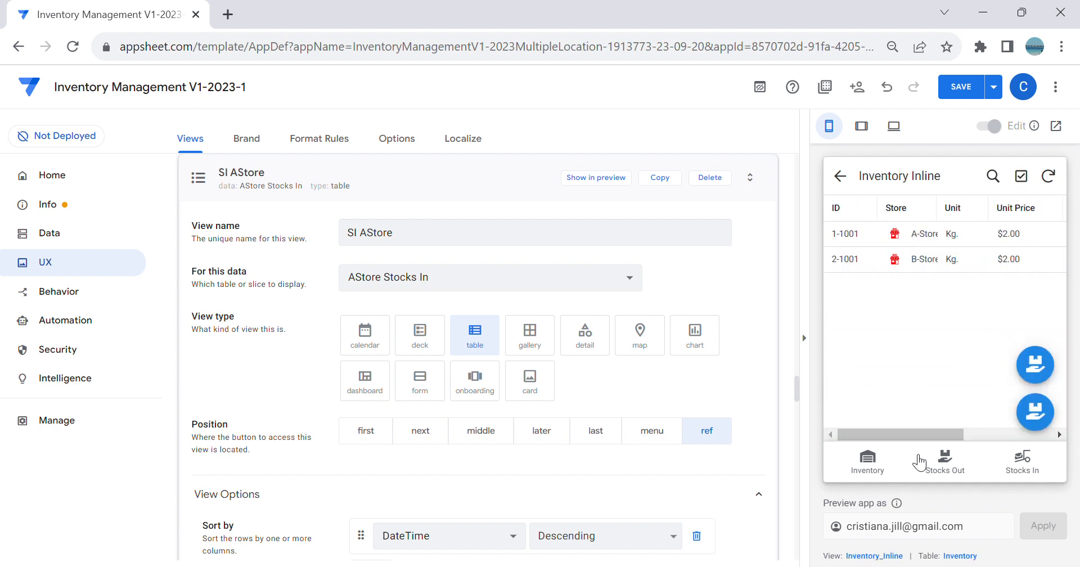
{"action": "scroll", "coordinate": [587, 440], "scroll_direction": "down", "scroll_amount": 5}
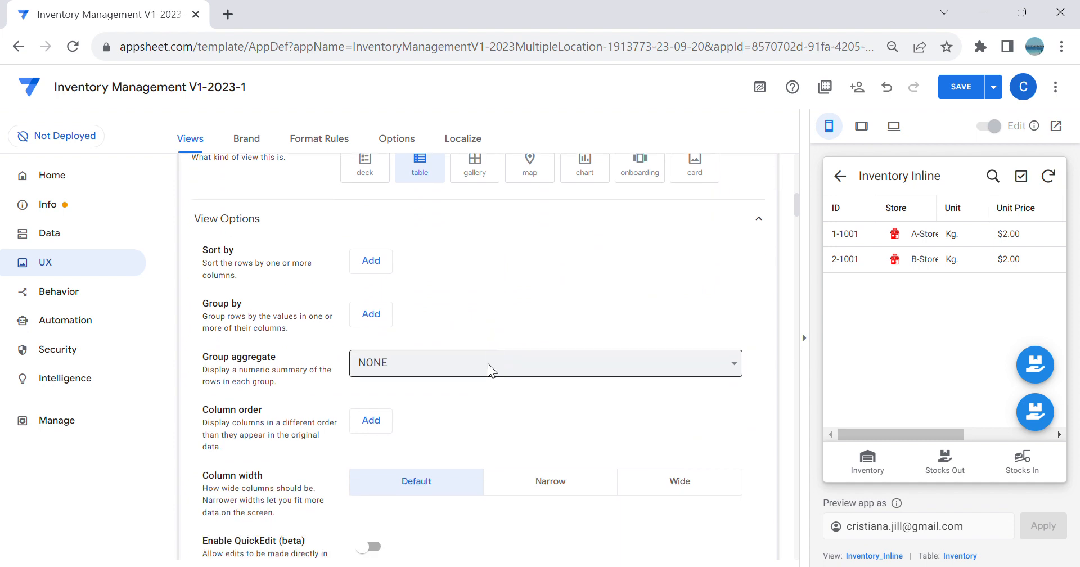
{"action": "left_click", "coordinate": [370, 324]}
{"action": "left_click", "coordinate": [398, 312]}
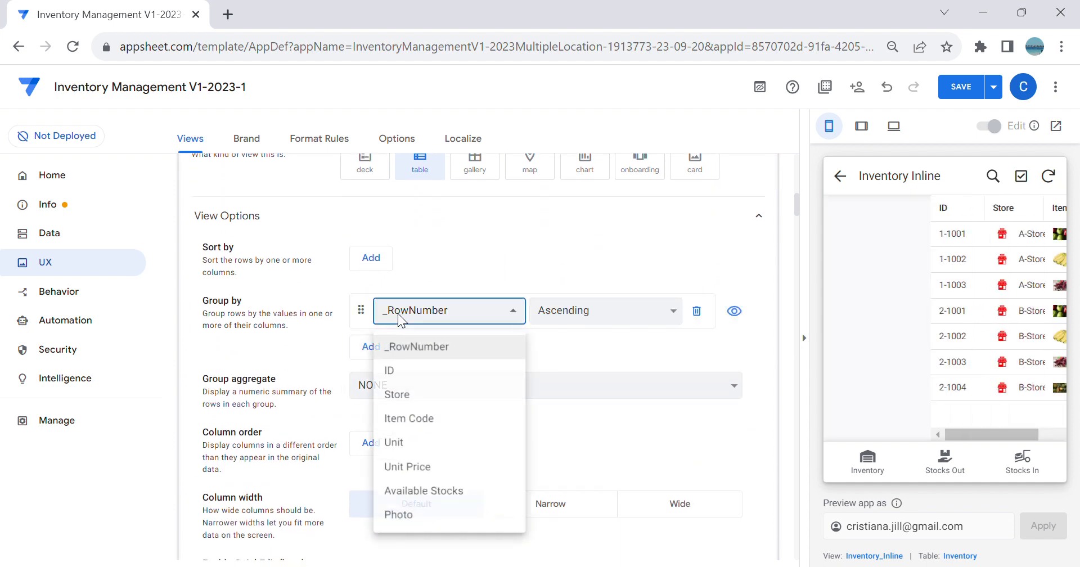
{"action": "left_click", "coordinate": [443, 401]}
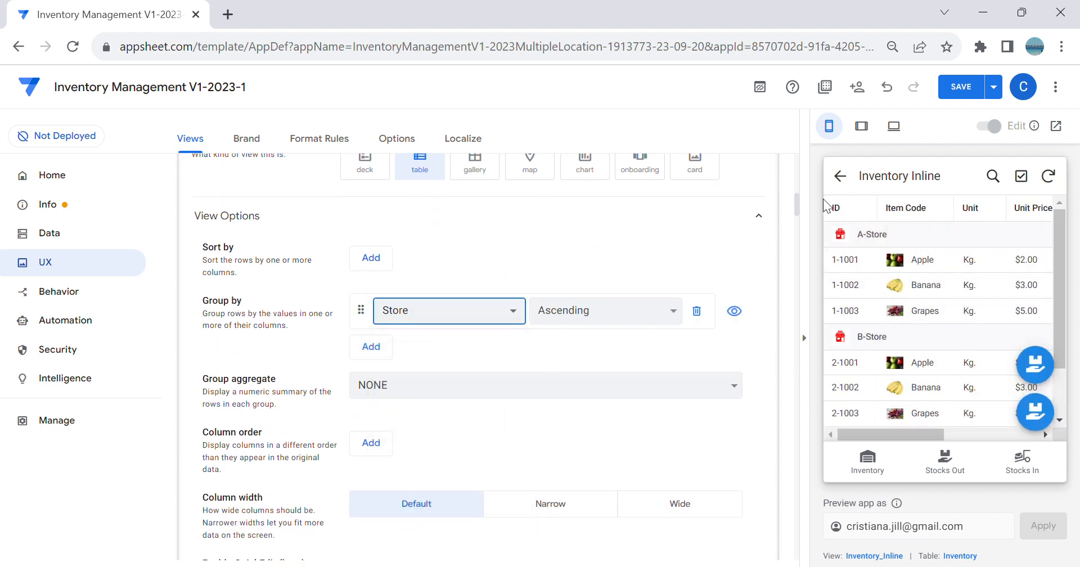
Step: Check the store grouping of related inventory in Apple's details and save the app
{"action": "left_click", "coordinate": [838, 179]}
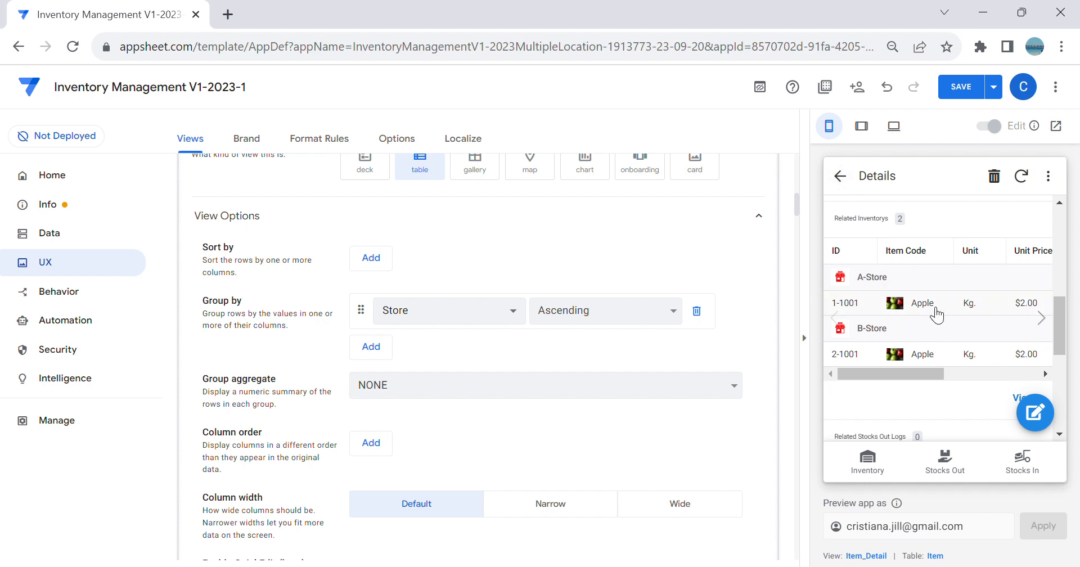
{"action": "scroll", "coordinate": [963, 301], "scroll_direction": "up", "scroll_amount": 3}
{"action": "scroll", "coordinate": [963, 304], "scroll_direction": "down", "scroll_amount": 3}
{"action": "scroll", "coordinate": [972, 316], "scroll_direction": "down", "scroll_amount": 5}
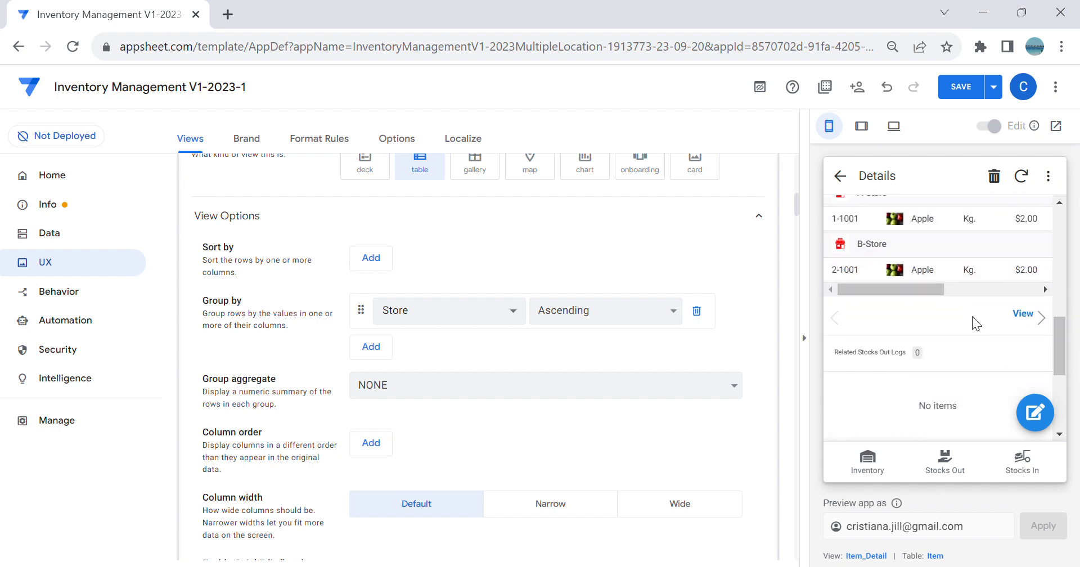
{"action": "scroll", "coordinate": [963, 343], "scroll_direction": "down", "scroll_amount": 1}
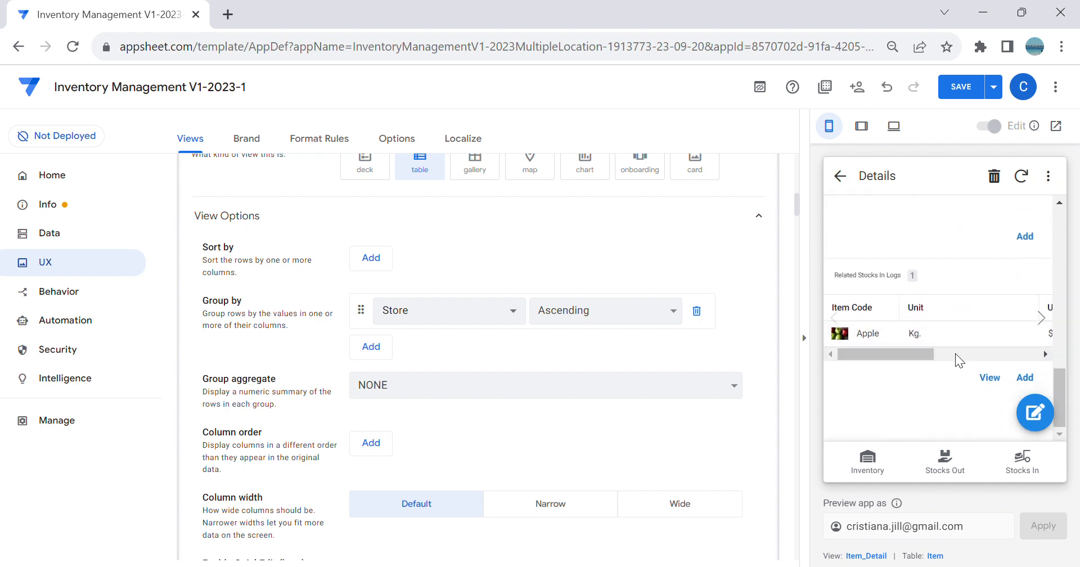
{"action": "left_click", "coordinate": [967, 86]}
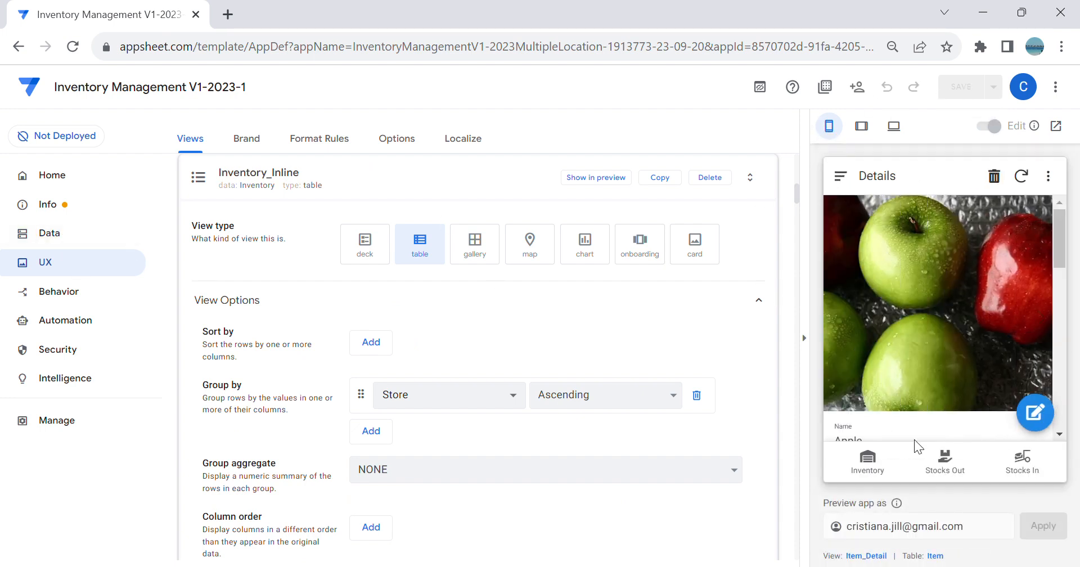
Step: Review the Stocks In and Stocks Out views in the app preview and open the app's data tables
{"action": "left_click", "coordinate": [1030, 465]}
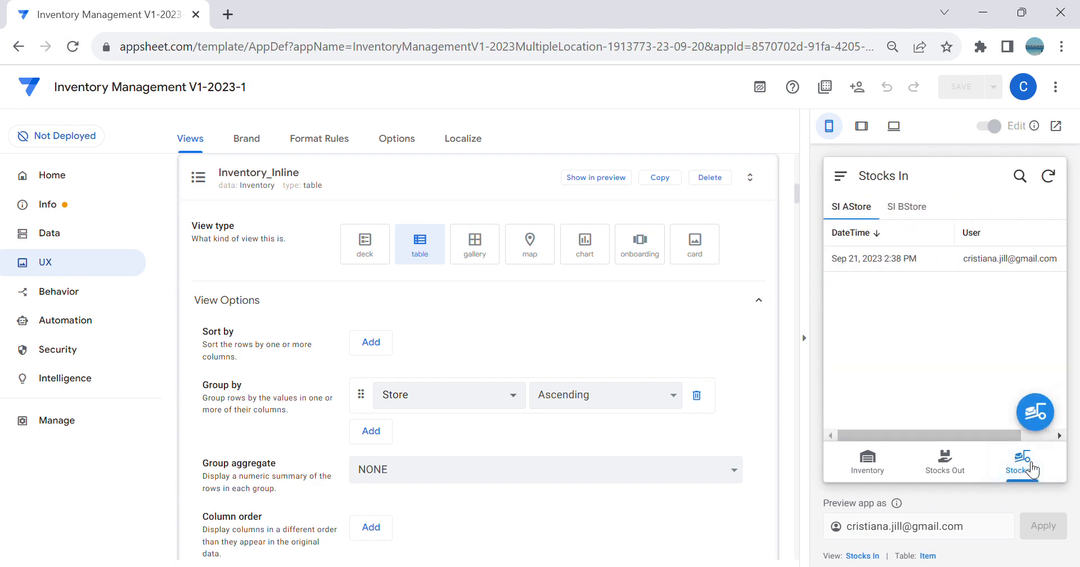
{"action": "left_click", "coordinate": [959, 466]}
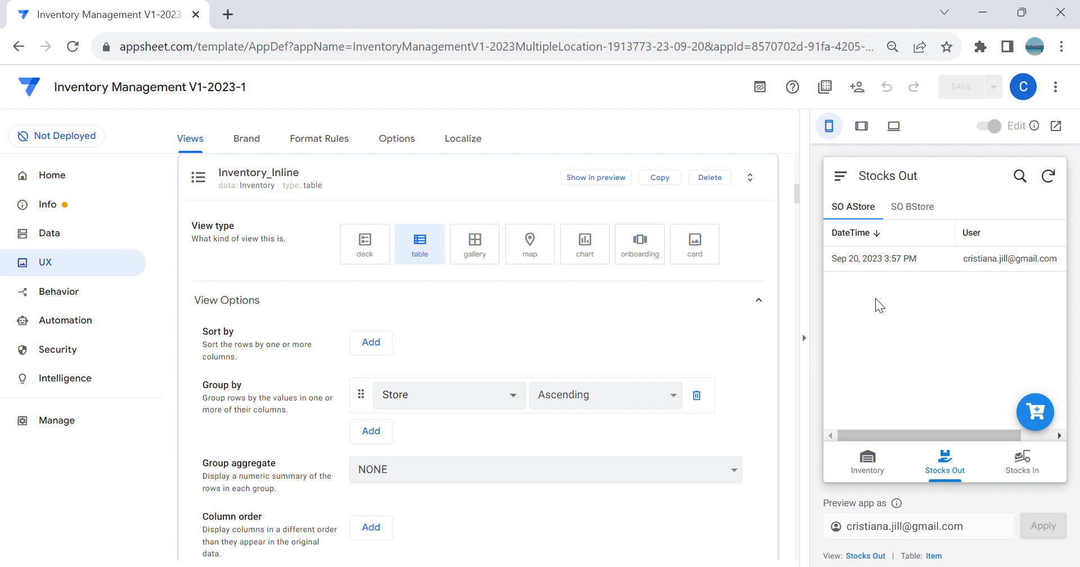
{"action": "left_click", "coordinate": [66, 246]}
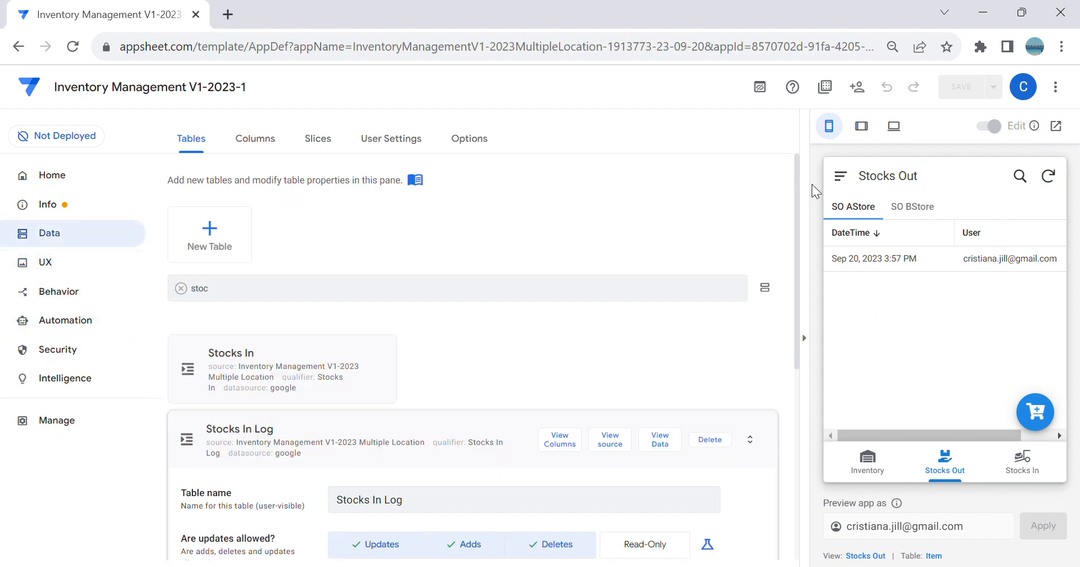